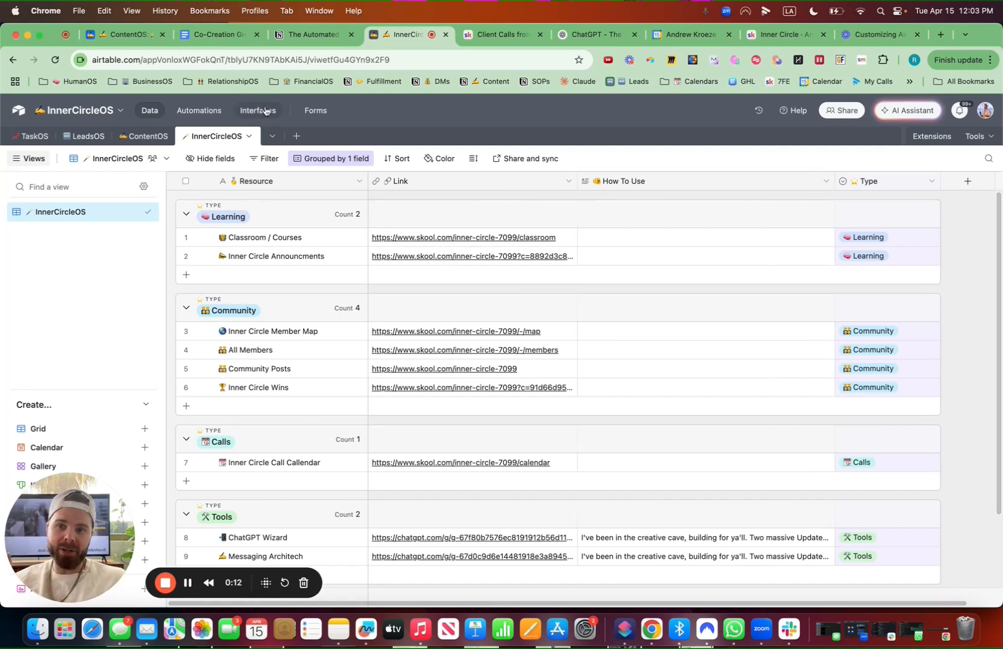
Add a new blank table from scratch named SOPsOS with a document emoji in front of the name
{"action": "left_click", "coordinate": [297, 137]}
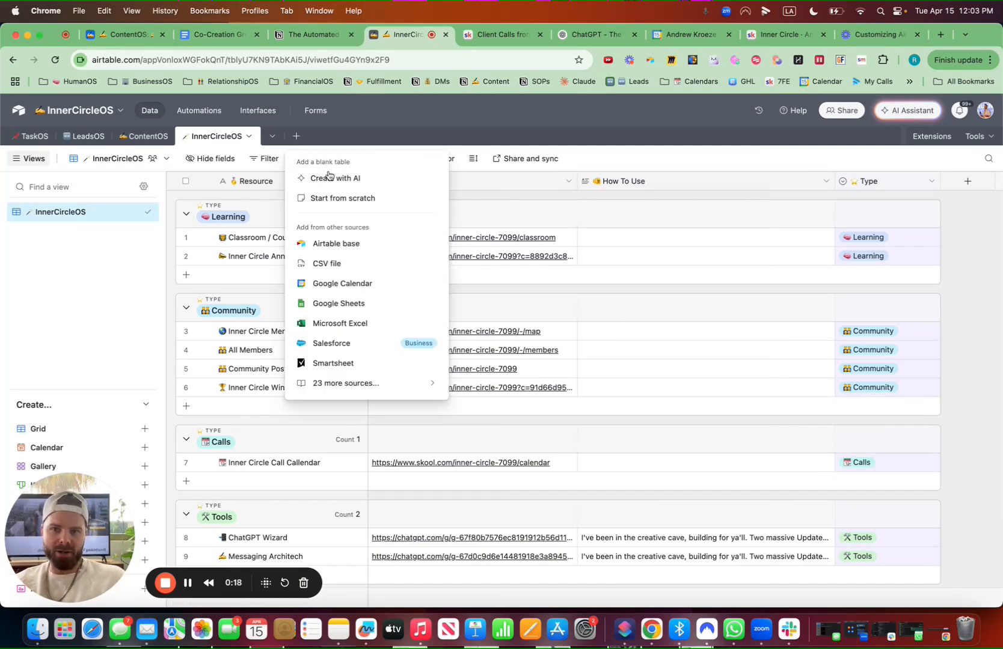
{"action": "left_click", "coordinate": [353, 207]}
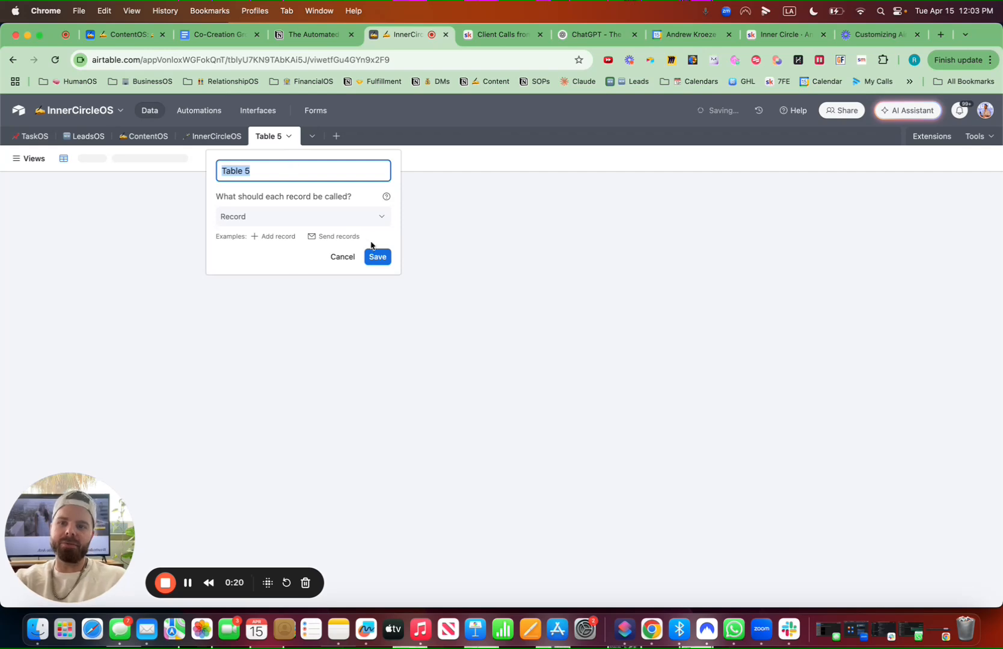
{"action": "key", "text": "ctrl+super+space"}
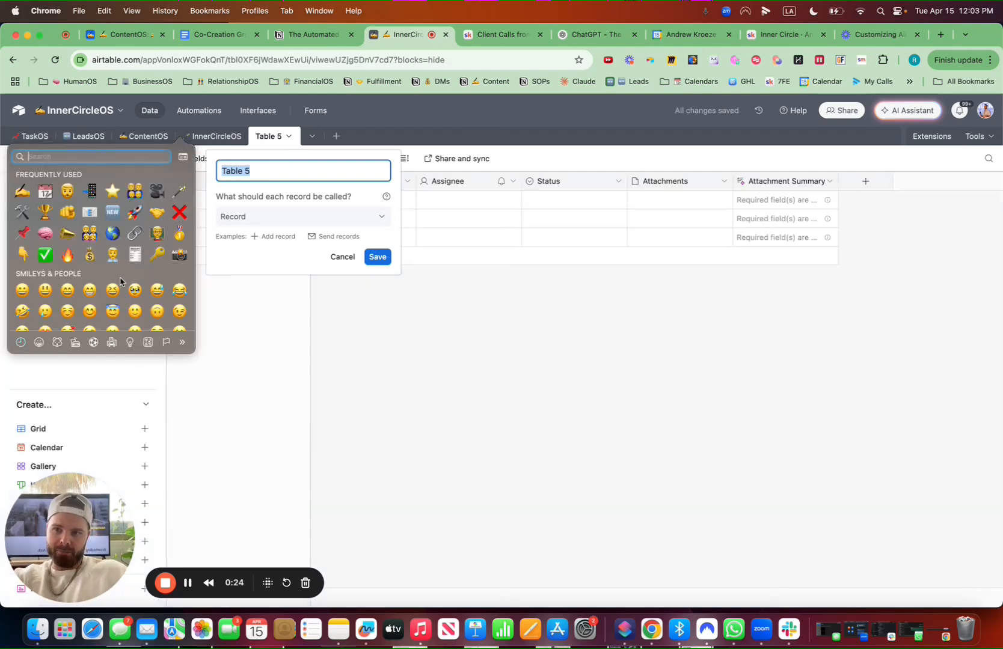
{"action": "left_click", "coordinate": [135, 255]}
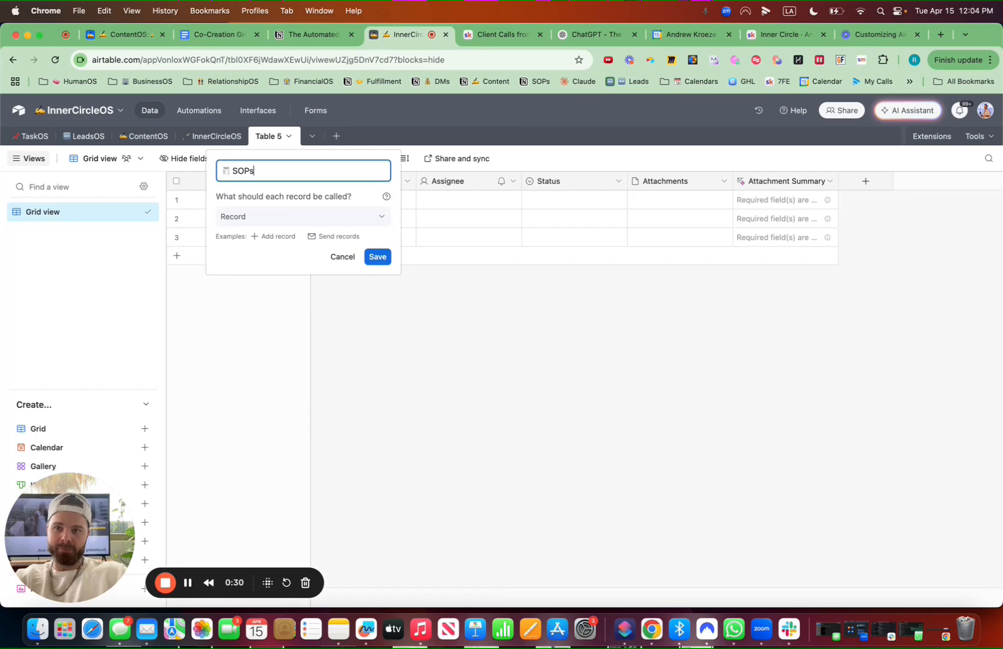
{"action": "type", "text": "SOPsOS"}
{"action": "left_click", "coordinate": [377, 257]}
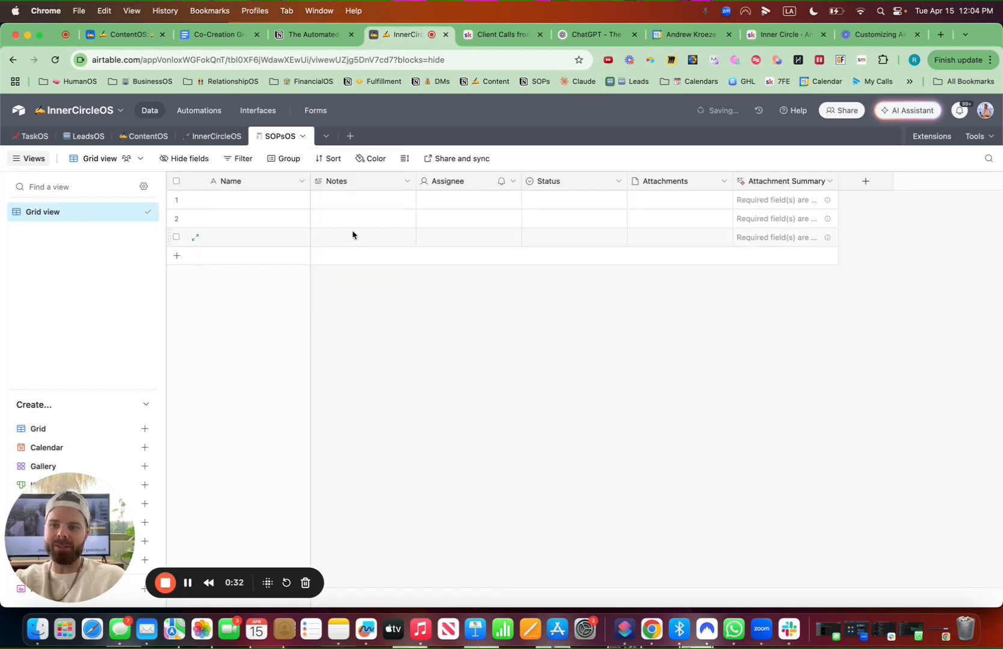
Rename the grid view to SOPsOS with the same document emoji
{"action": "left_click", "coordinate": [134, 212]}
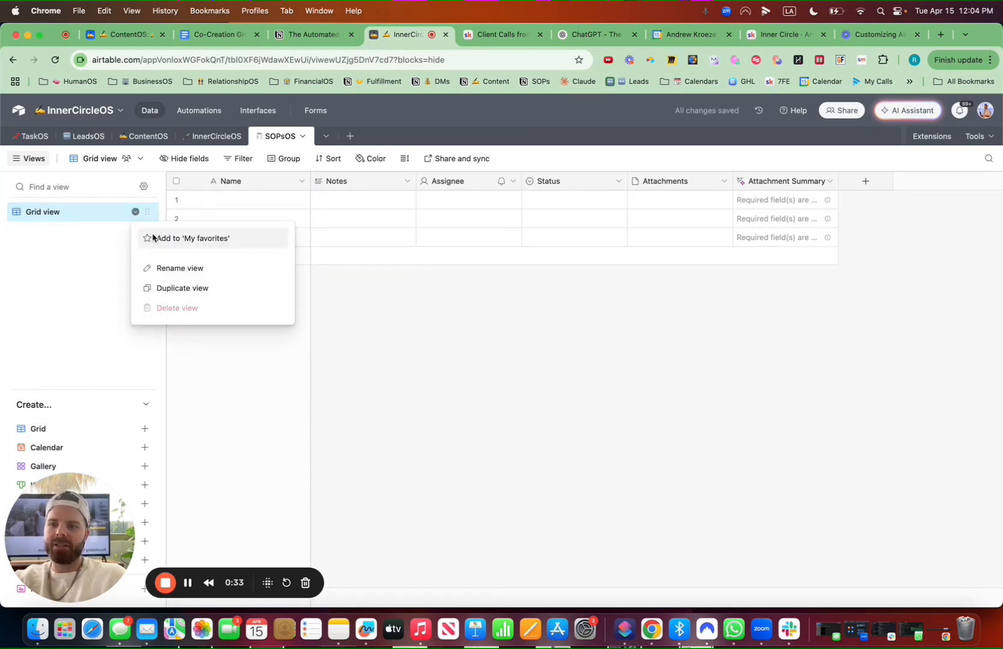
{"action": "left_click", "coordinate": [179, 267]}
{"action": "key", "text": "ctrl+super+space"}
{"action": "left_click", "coordinate": [183, 318]}
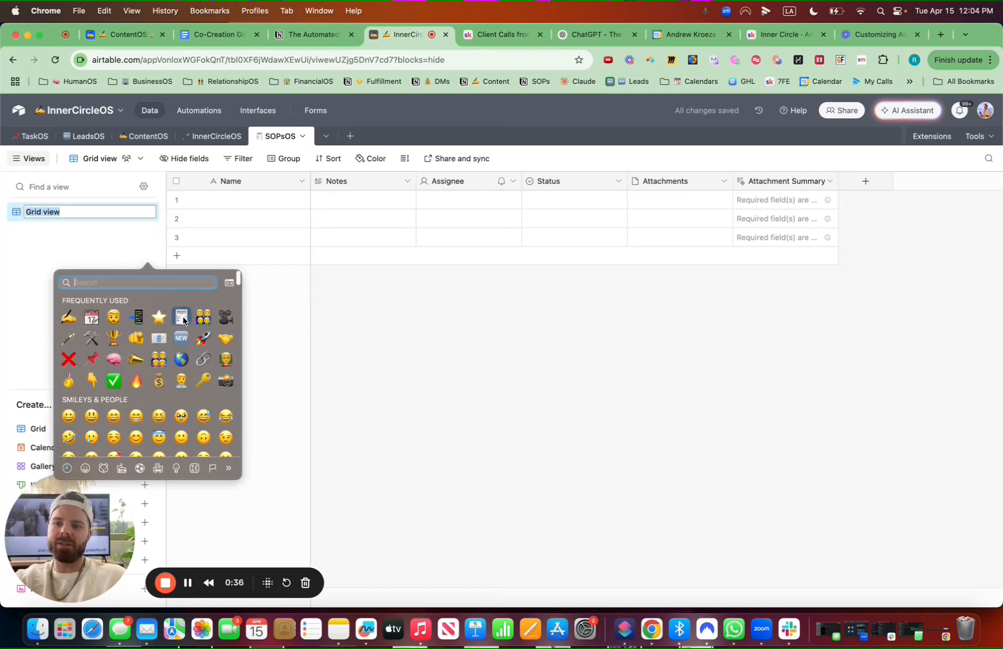
{"action": "type", "text": "SOP"}
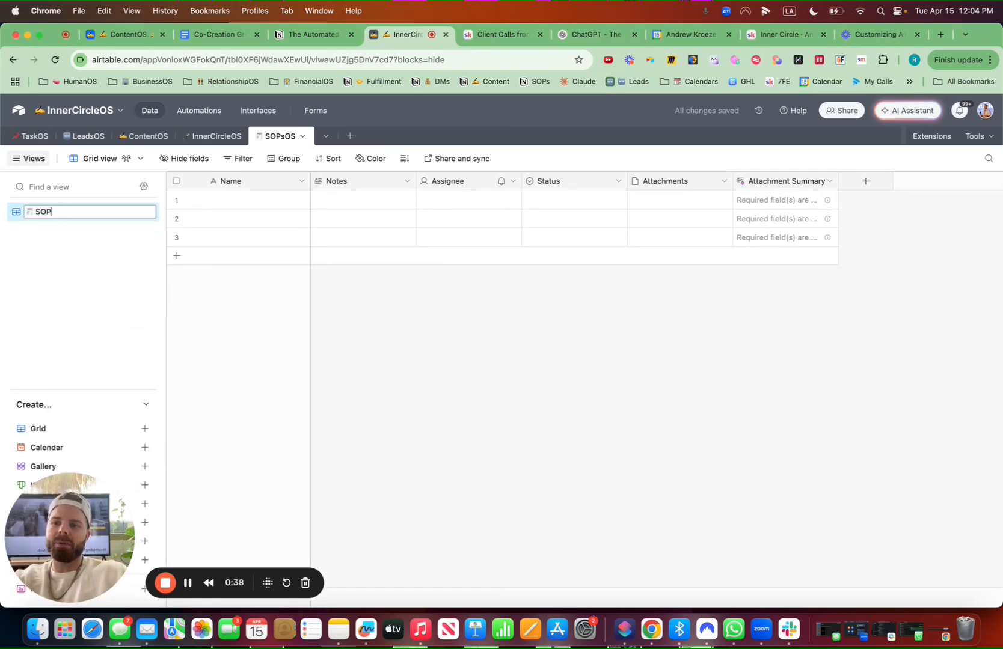
{"action": "type", "text": "sOS"}
{"action": "key", "text": "Return"}
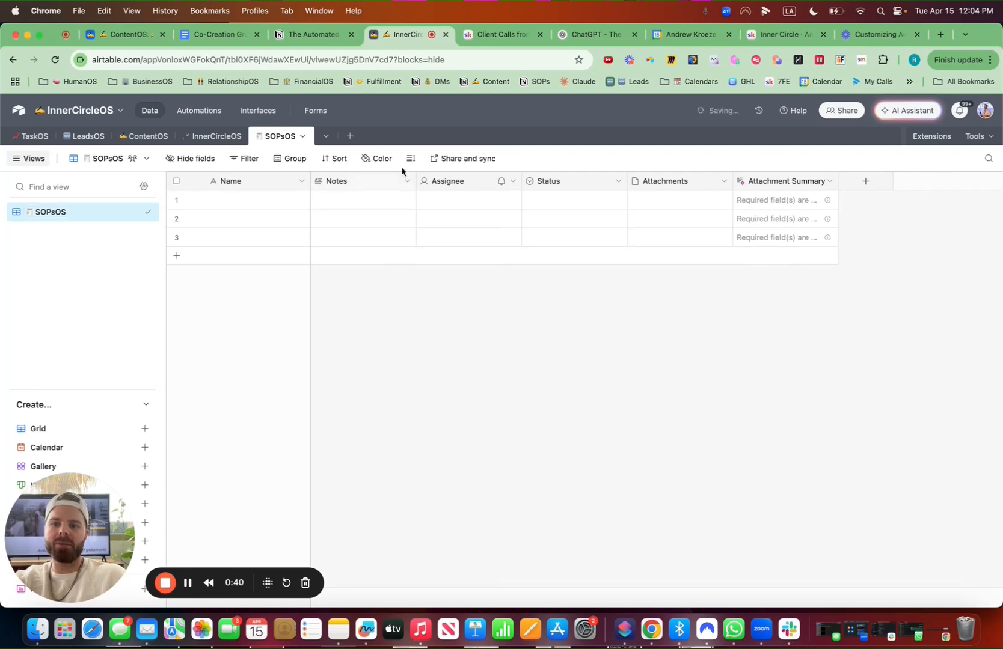
Delete the default Notes, Assignee and Status fields from the table
{"action": "left_click", "coordinate": [408, 182]}
{"action": "left_click", "coordinate": [383, 517]}
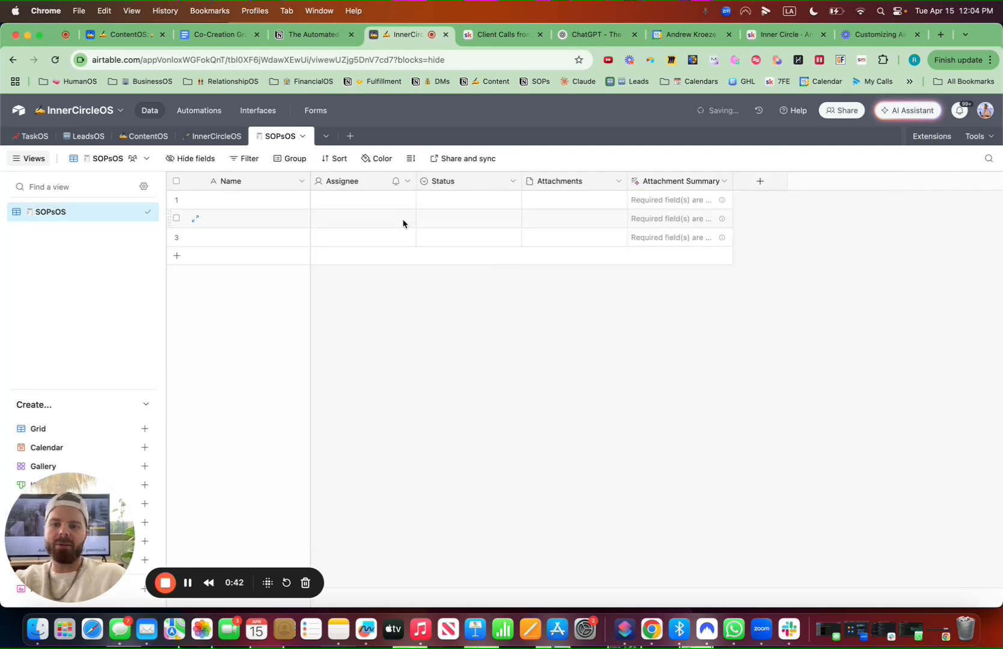
{"action": "left_click", "coordinate": [407, 182]}
{"action": "left_click", "coordinate": [376, 517]}
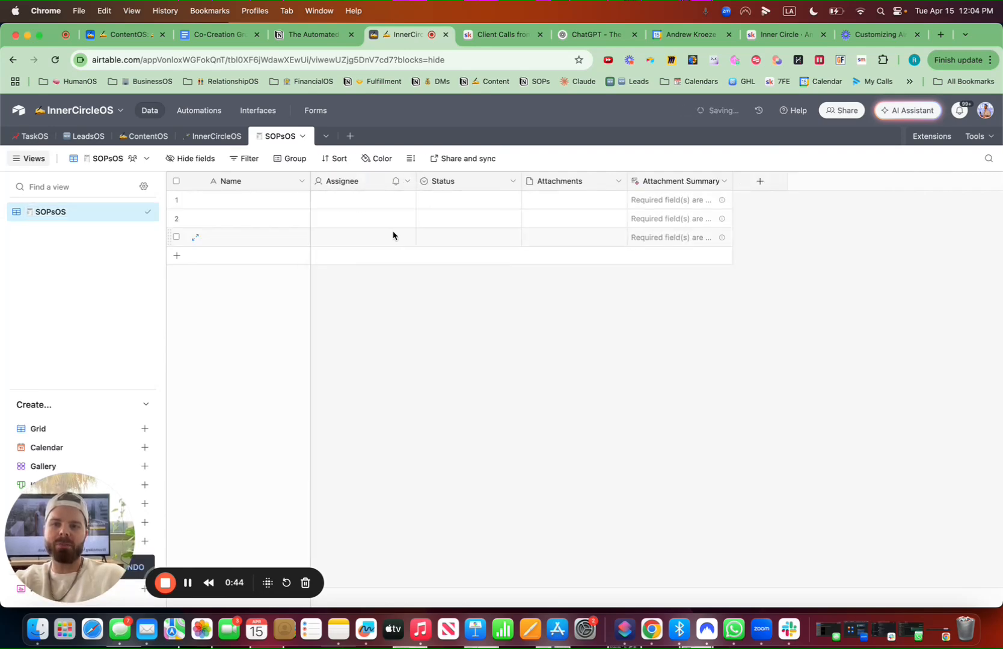
{"action": "left_click", "coordinate": [410, 183]}
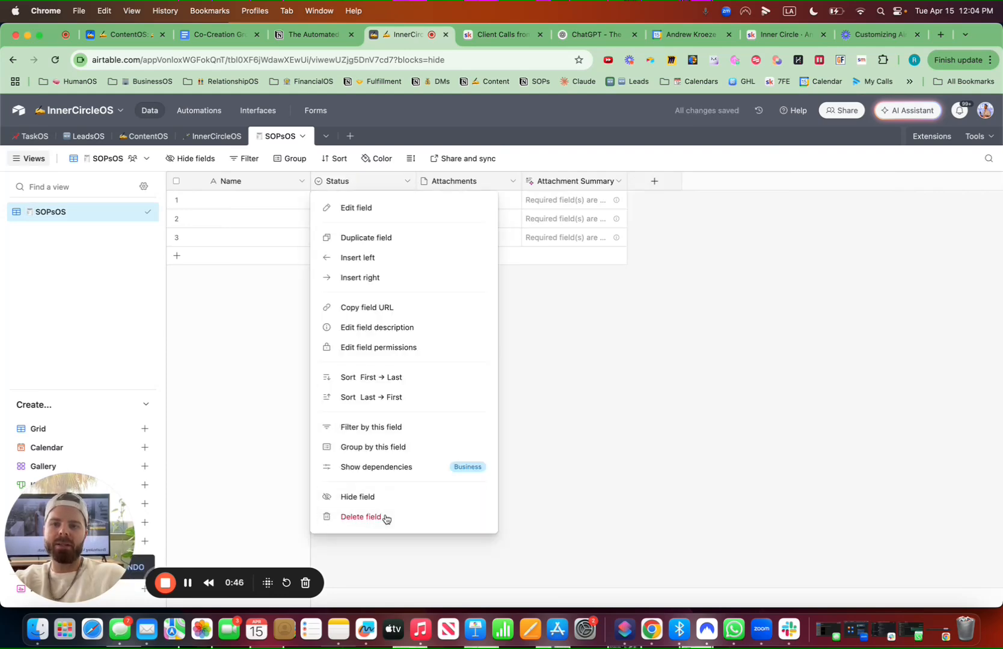
{"action": "left_click", "coordinate": [385, 518]}
Delete the Attachments field, confirming the dependency warning, and the Attachment Summary field
{"action": "left_click", "coordinate": [407, 182]}
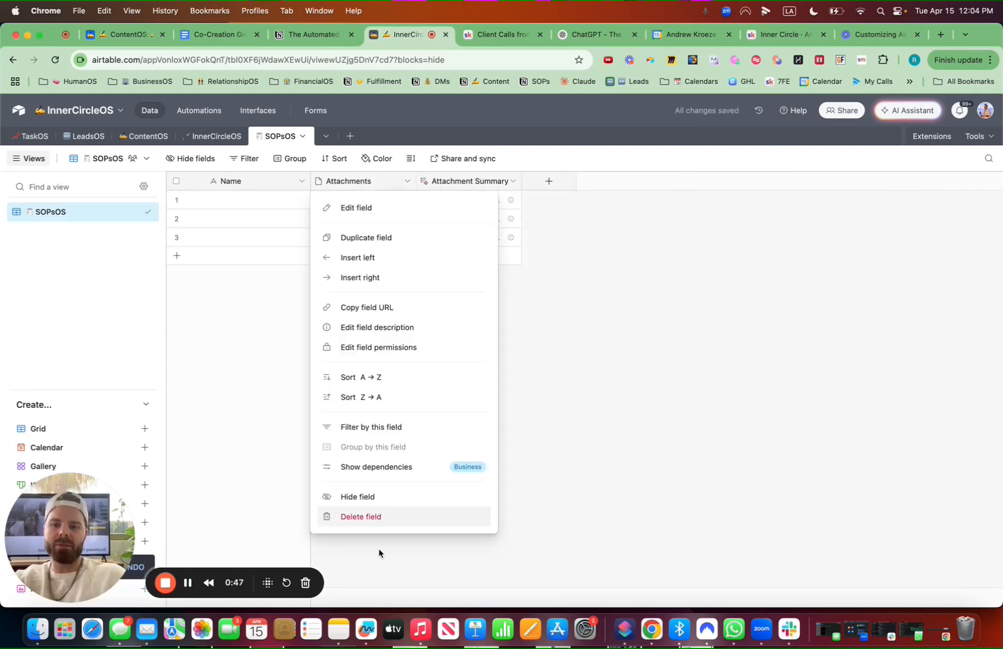
{"action": "left_click", "coordinate": [381, 518]}
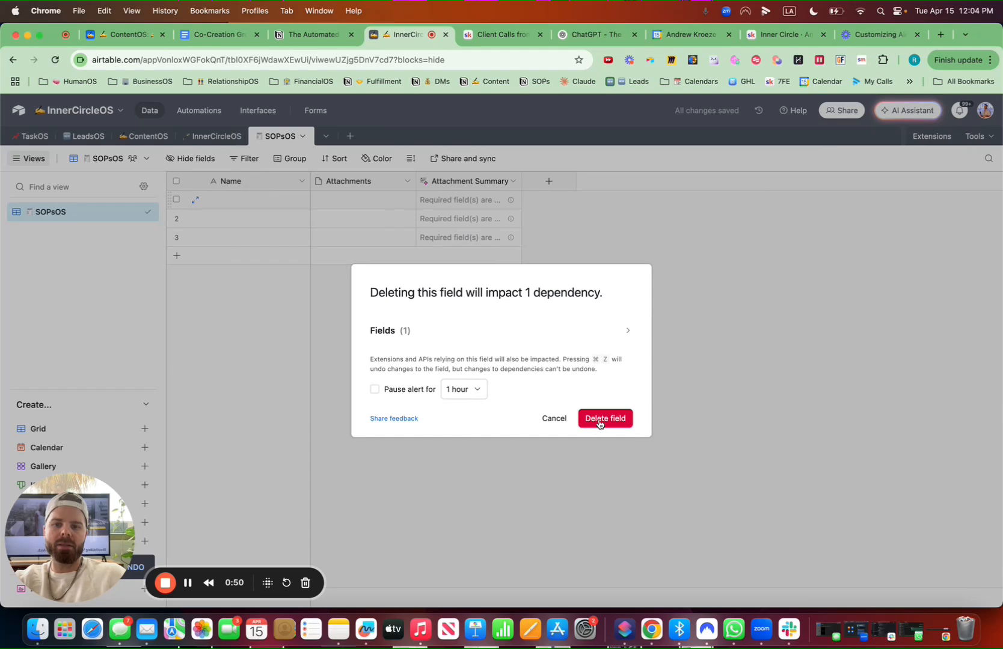
{"action": "left_click", "coordinate": [601, 419]}
{"action": "left_click", "coordinate": [407, 182]}
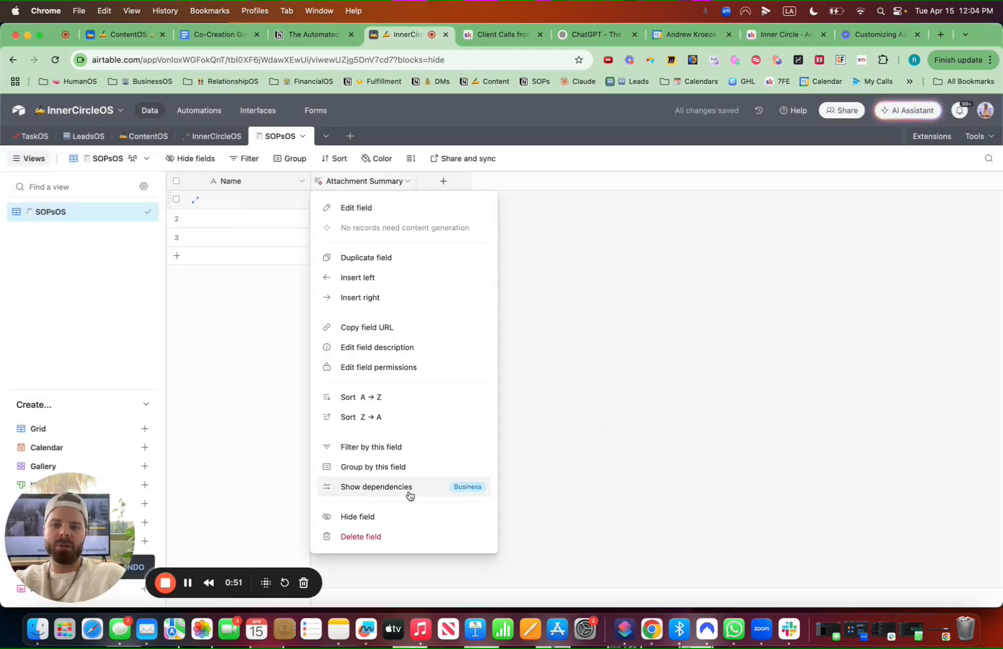
{"action": "left_click", "coordinate": [389, 537]}
Rename the primary Name field to SOP with a document emoji
{"action": "left_click", "coordinate": [301, 182]}
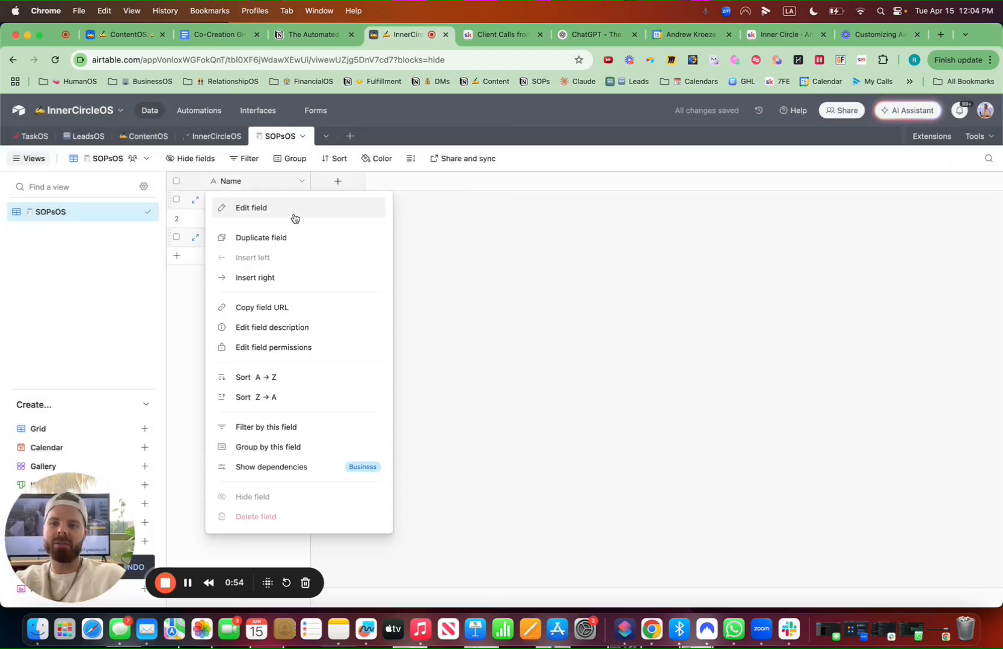
{"action": "left_click", "coordinate": [294, 211]}
{"action": "left_click", "coordinate": [273, 216]}
{"action": "key", "text": "ctrl+super+space"}
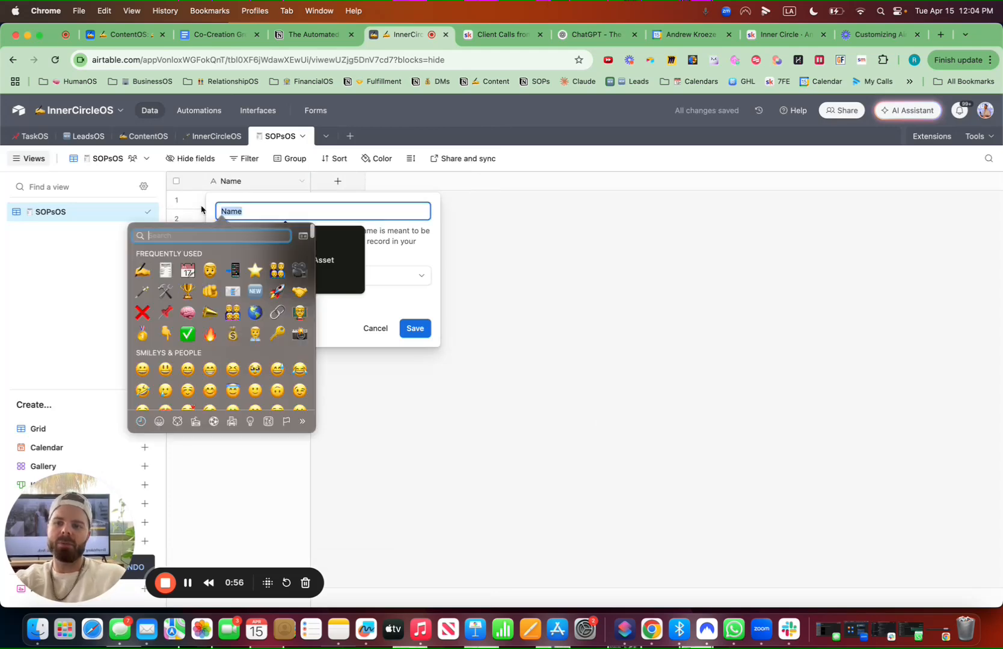
{"action": "left_click", "coordinate": [167, 272]}
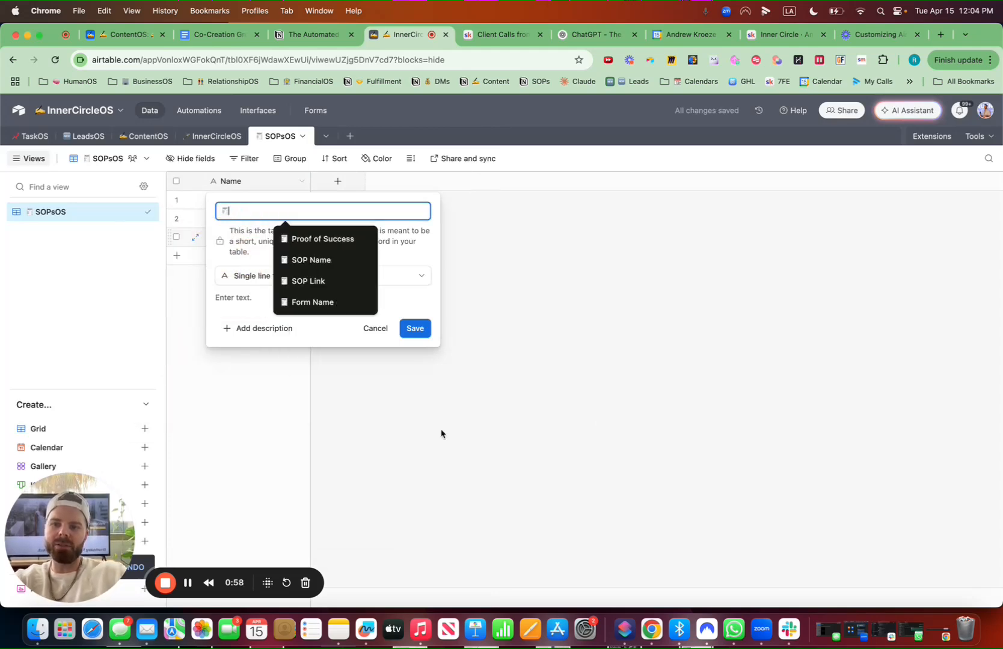
{"action": "type", "text": "SOP"}
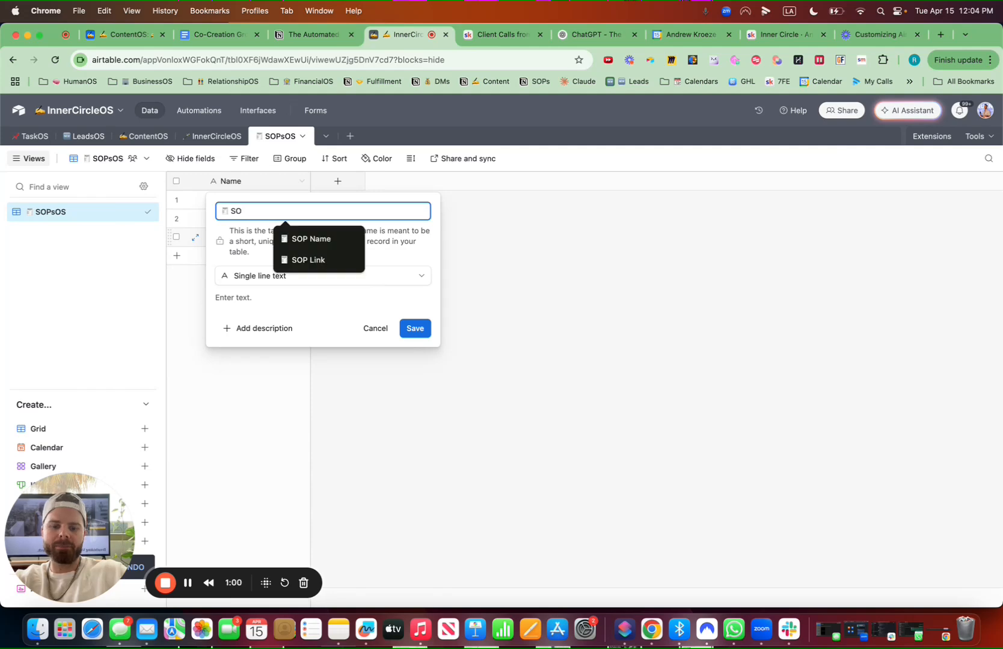
{"action": "left_click", "coordinate": [418, 329]}
Extend the primary field's name to SOP Title
{"action": "left_click", "coordinate": [301, 182]}
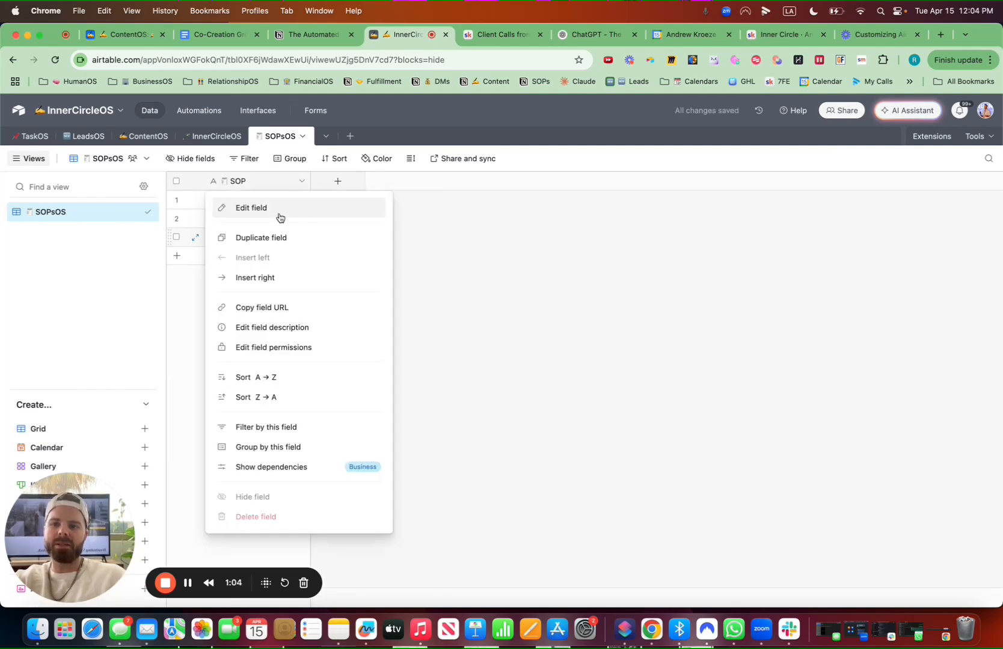
{"action": "left_click", "coordinate": [277, 208]}
{"action": "type", "text": "SOP ti"}
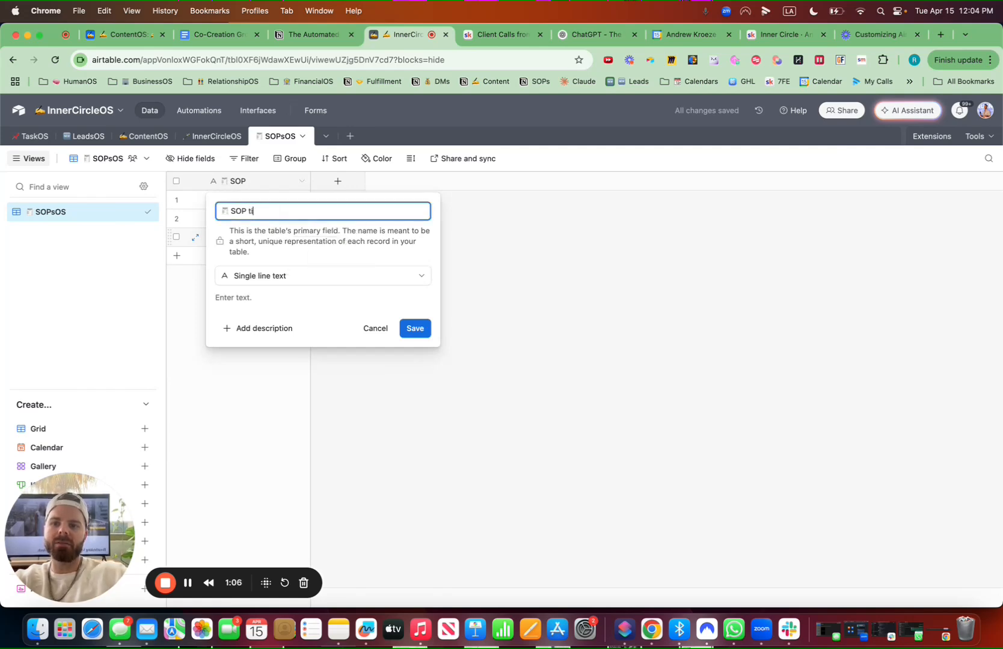
{"action": "key", "text": "BackSpace"}
{"action": "type", "text": "Title"}
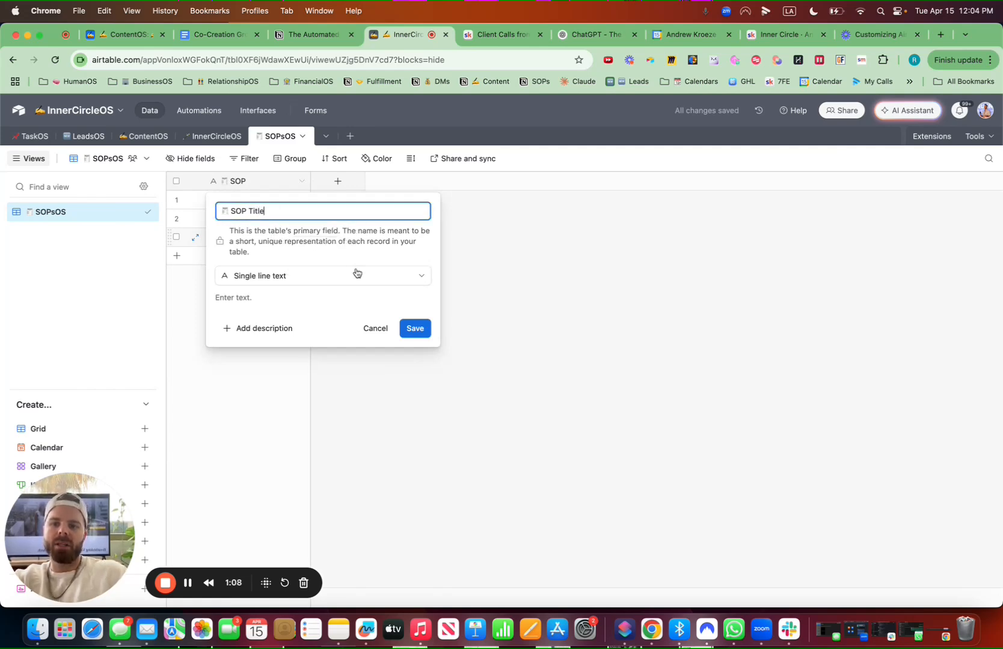
{"action": "left_click", "coordinate": [413, 328]}
Add a Created by field named Created By with a person emoji
{"action": "left_click", "coordinate": [337, 182]}
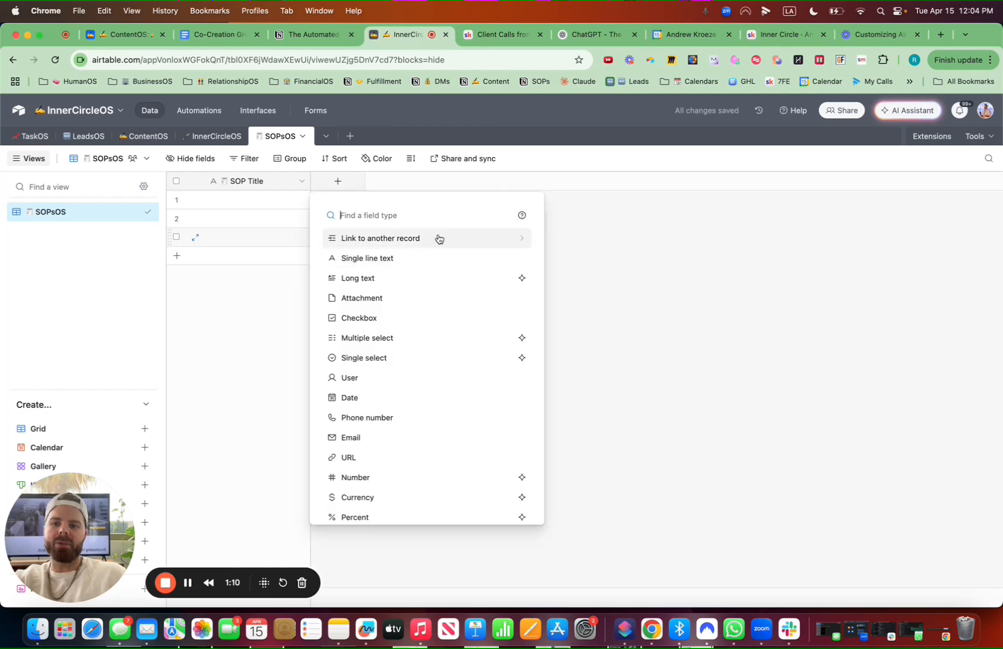
{"action": "key", "text": "ctrl+super+space"}
{"action": "key", "text": "Escape"}
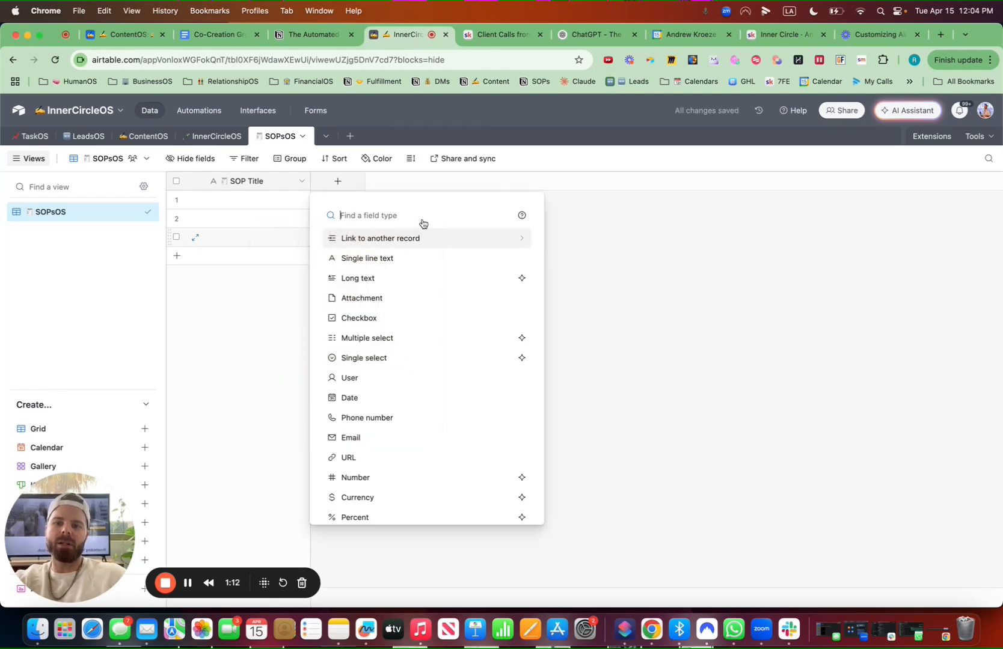
{"action": "type", "text": "creat"}
{"action": "left_click", "coordinate": [380, 241]}
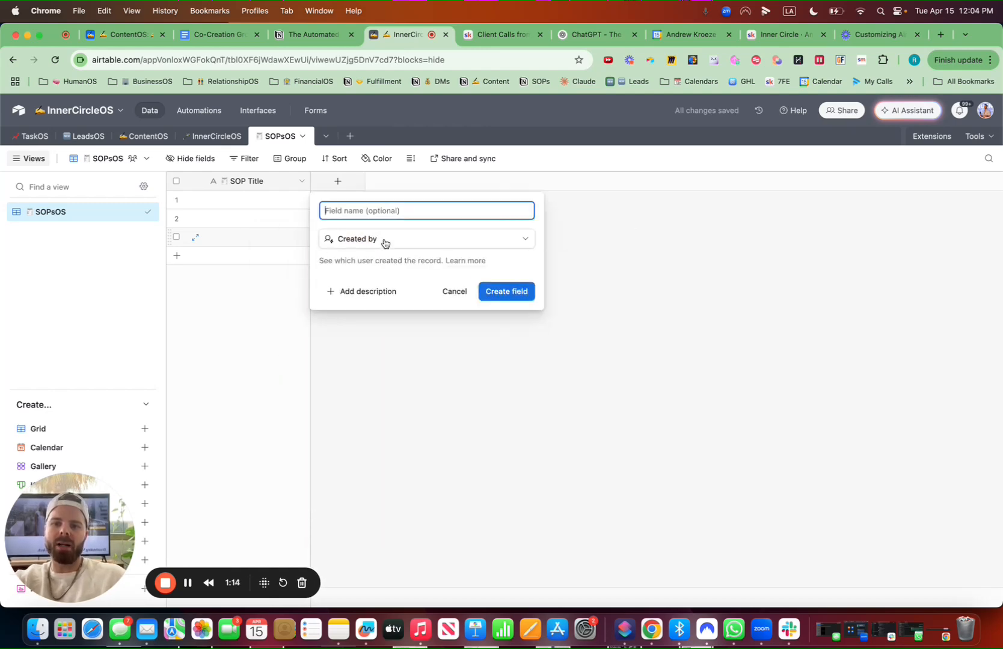
{"action": "key", "text": "ctrl+super+space"}
{"action": "type", "text": "man"}
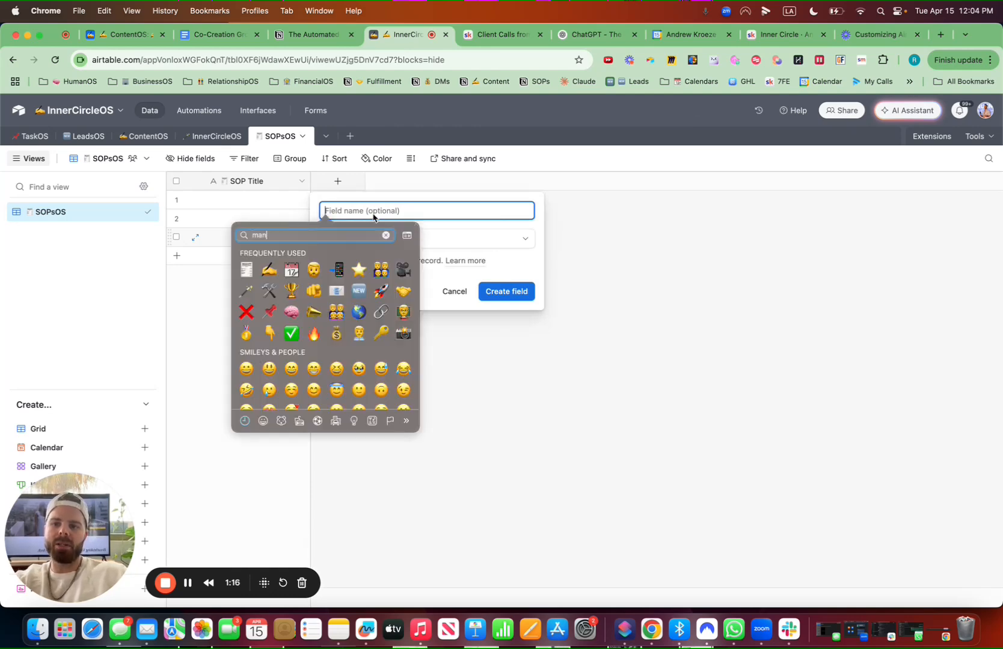
{"action": "left_click", "coordinate": [383, 299]}
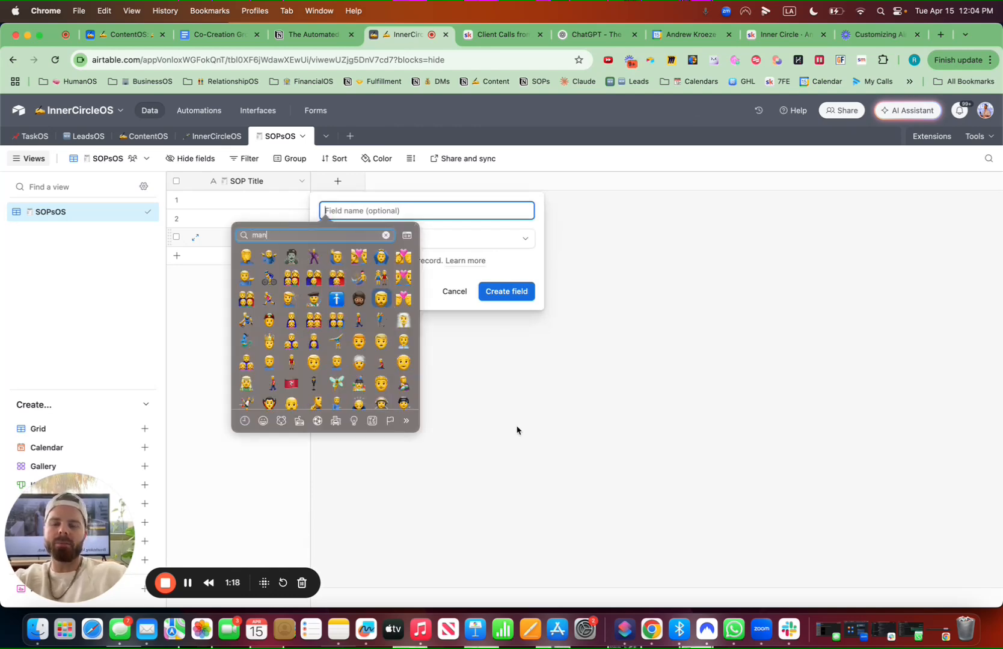
{"action": "type", "text": "Create"}
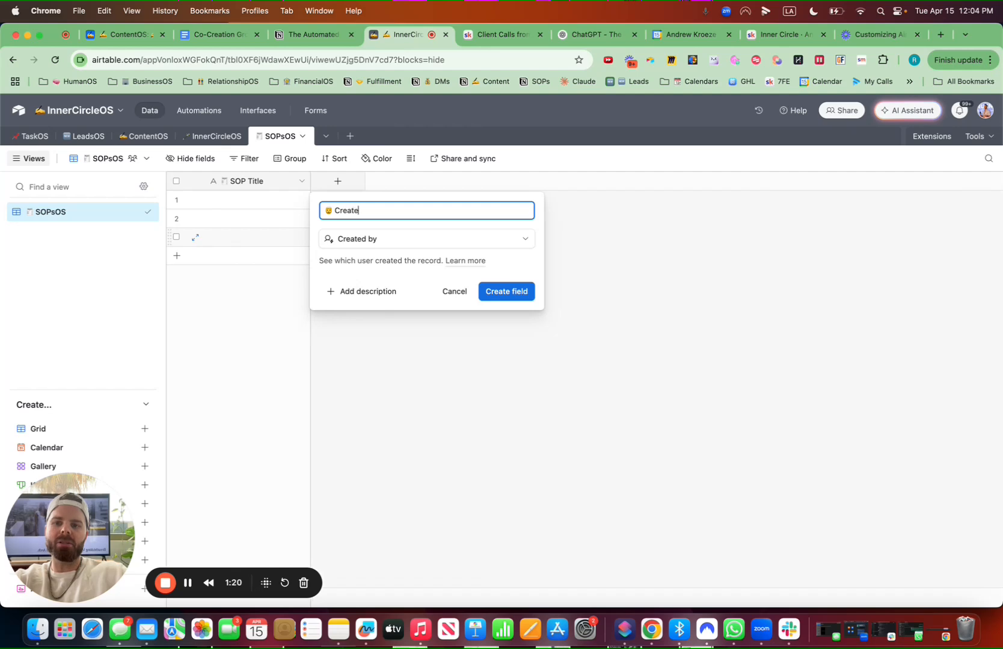
{"action": "type", "text": "d By"}
{"action": "left_click", "coordinate": [505, 291]}
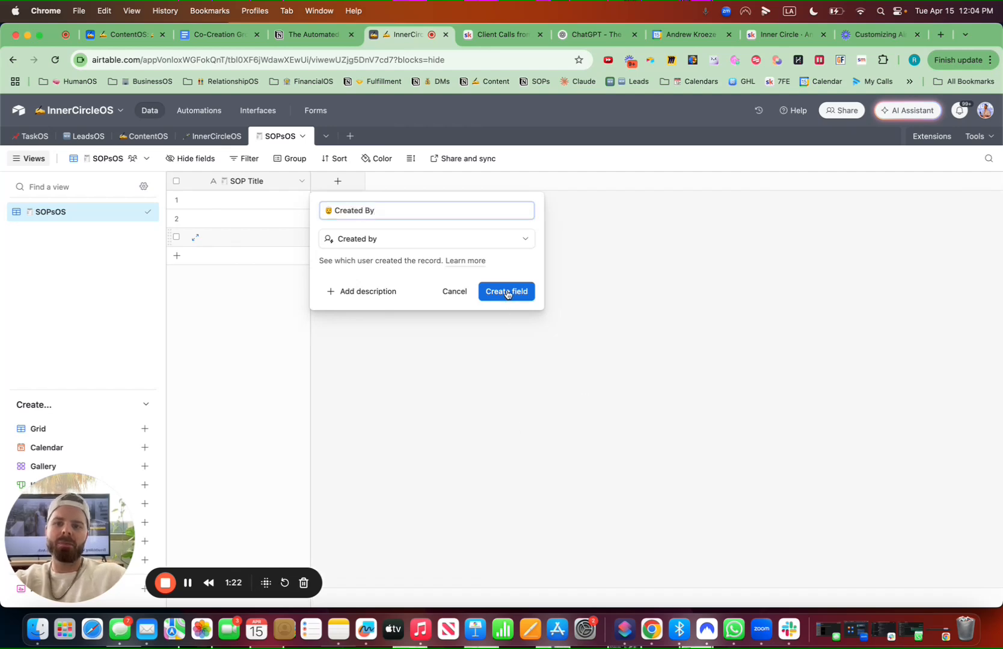
Add a Created time field named Created Time with a clock emoji
{"action": "left_click", "coordinate": [443, 181]}
{"action": "key", "text": "ctrl+super+space"}
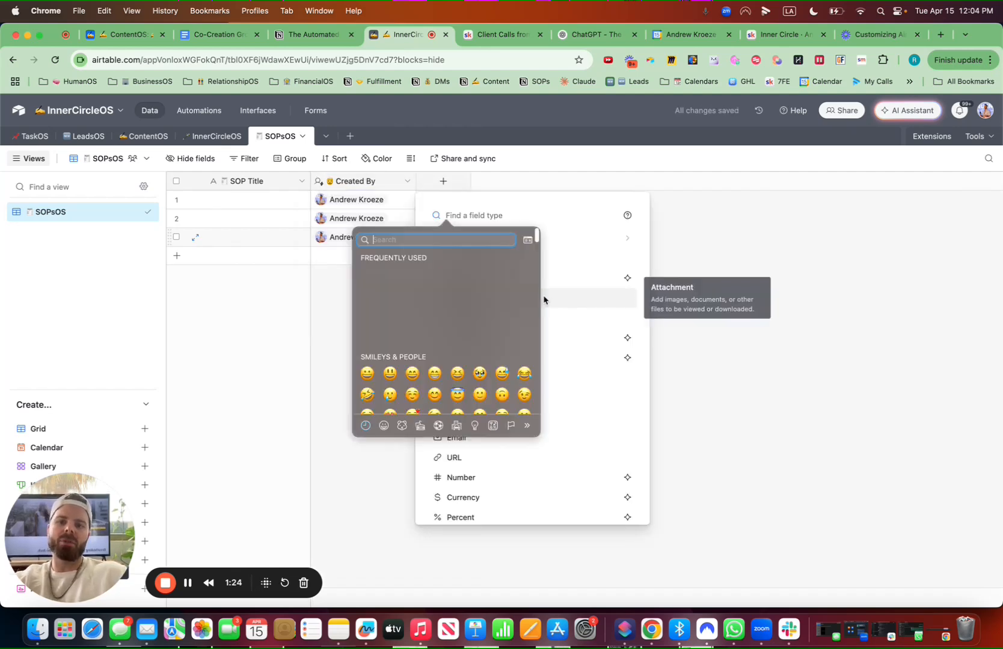
{"action": "left_click", "coordinate": [479, 217]}
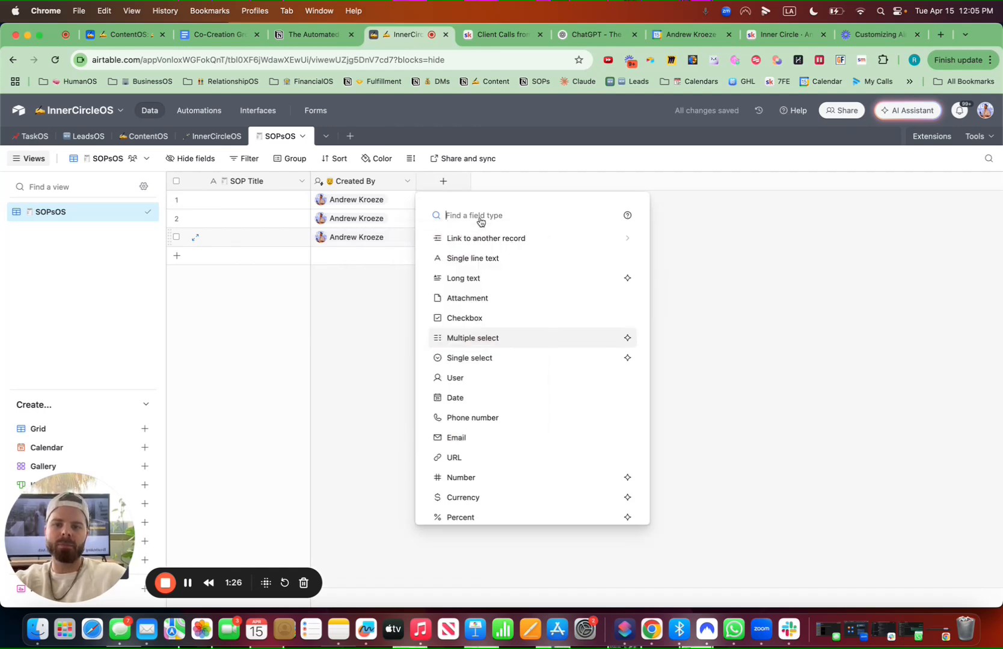
{"action": "type", "text": "crea"}
{"action": "left_click", "coordinate": [481, 258]}
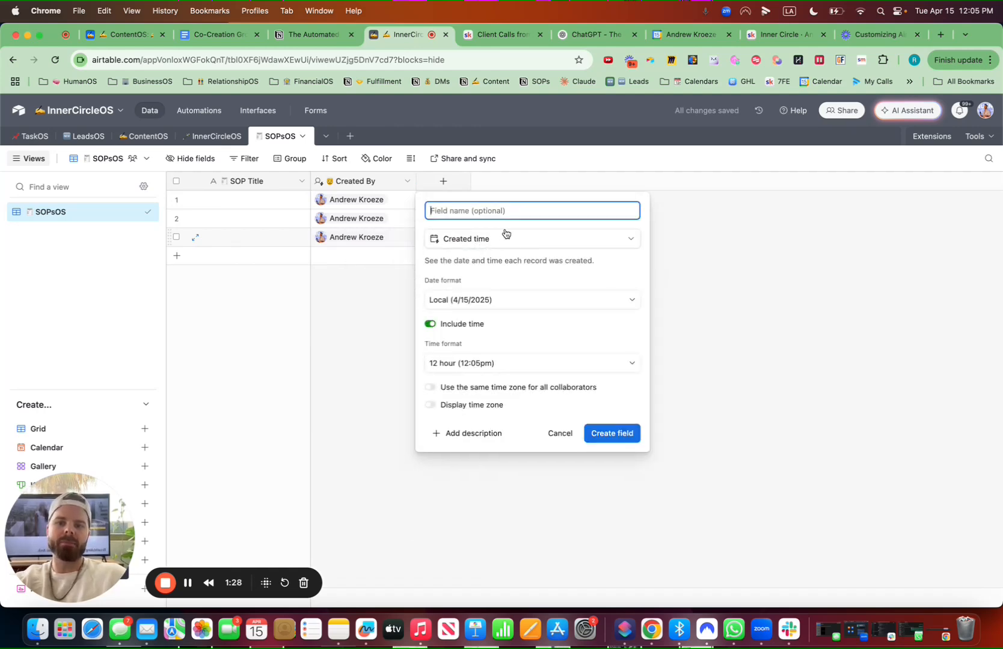
{"action": "key", "text": "ctrl+super+space"}
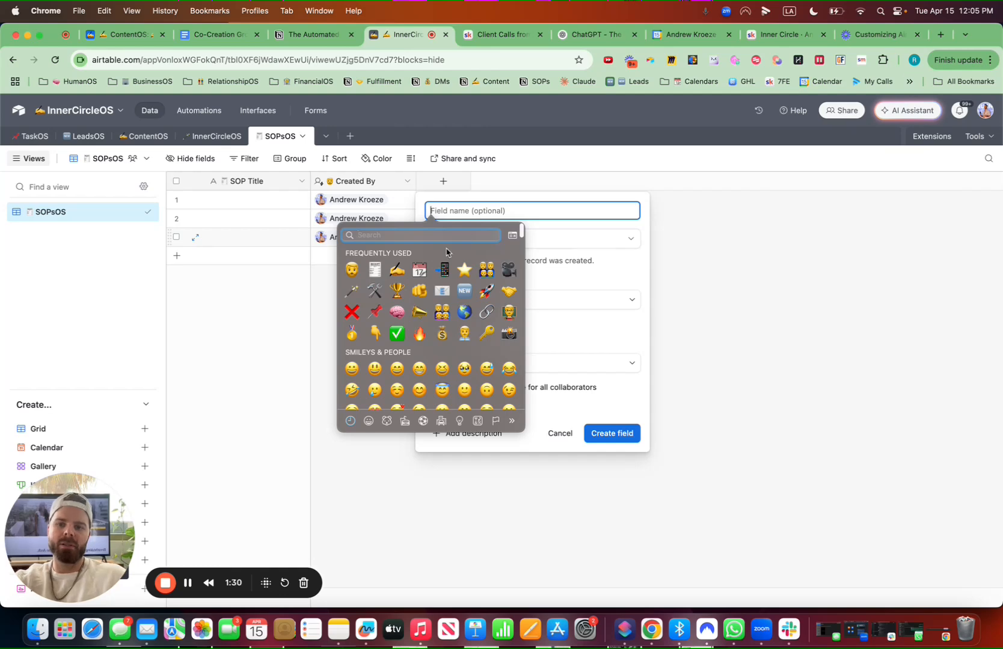
{"action": "type", "text": "time"}
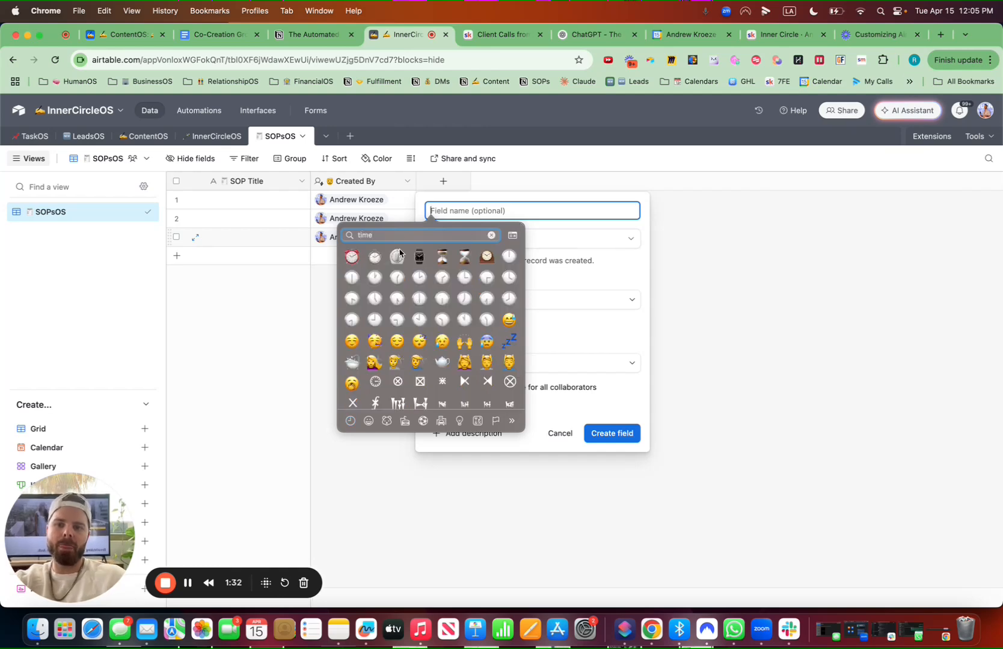
{"action": "left_click", "coordinate": [377, 262]}
{"action": "type", "text": "Created Time"}
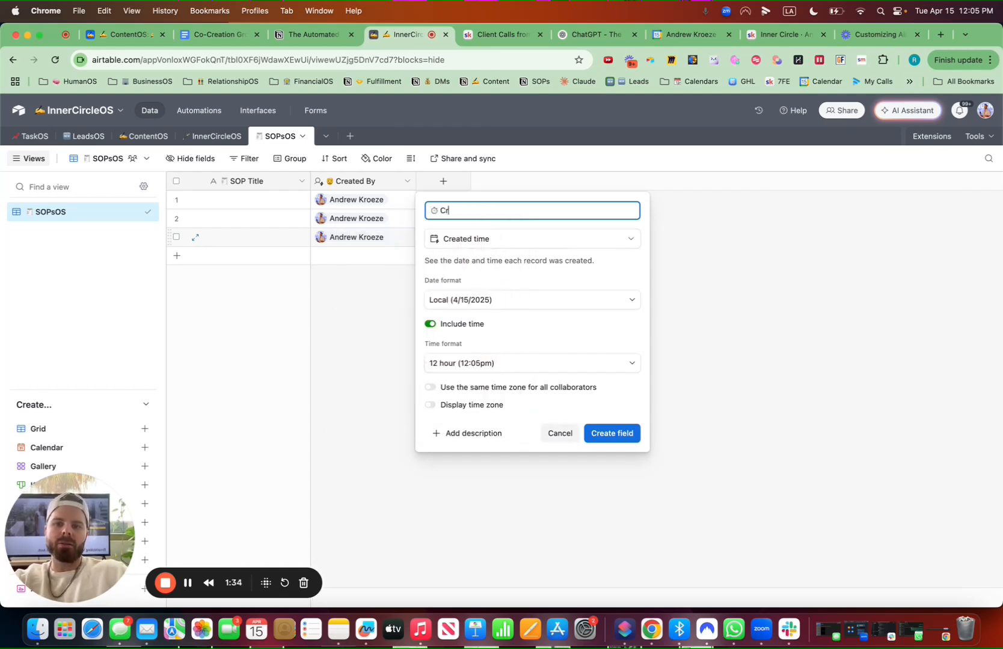
{"action": "left_click", "coordinate": [632, 434]}
Add an Autonumber field named SOP Number with a numbers emoji
{"action": "left_click", "coordinate": [549, 183]}
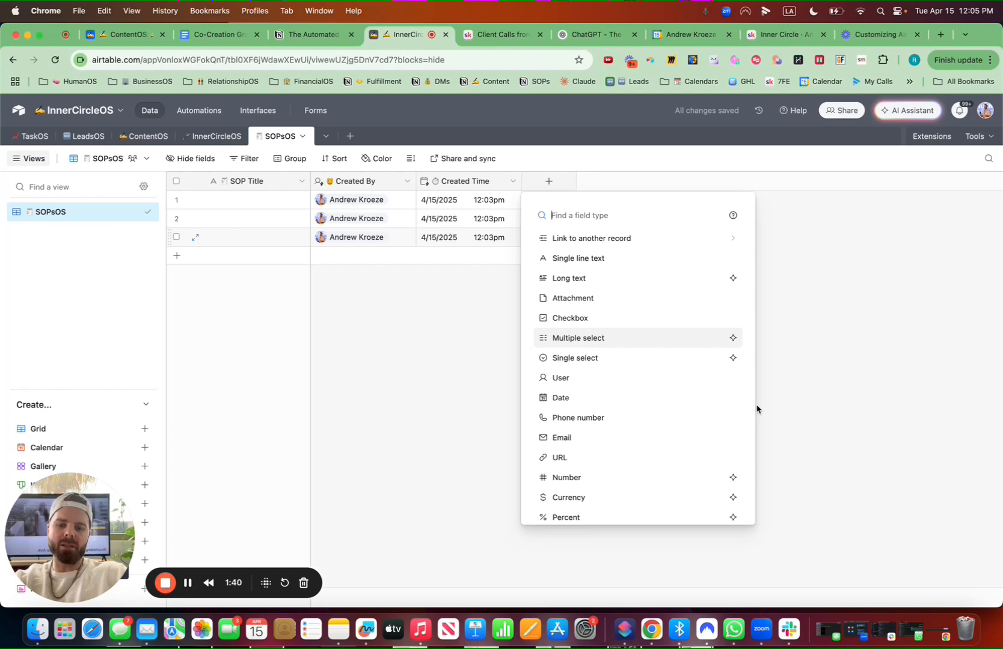
{"action": "type", "text": "cre"}
{"action": "key", "text": "BackSpace"}
{"action": "key", "text": "BackSpace"}
{"action": "key", "text": "BackSpace"}
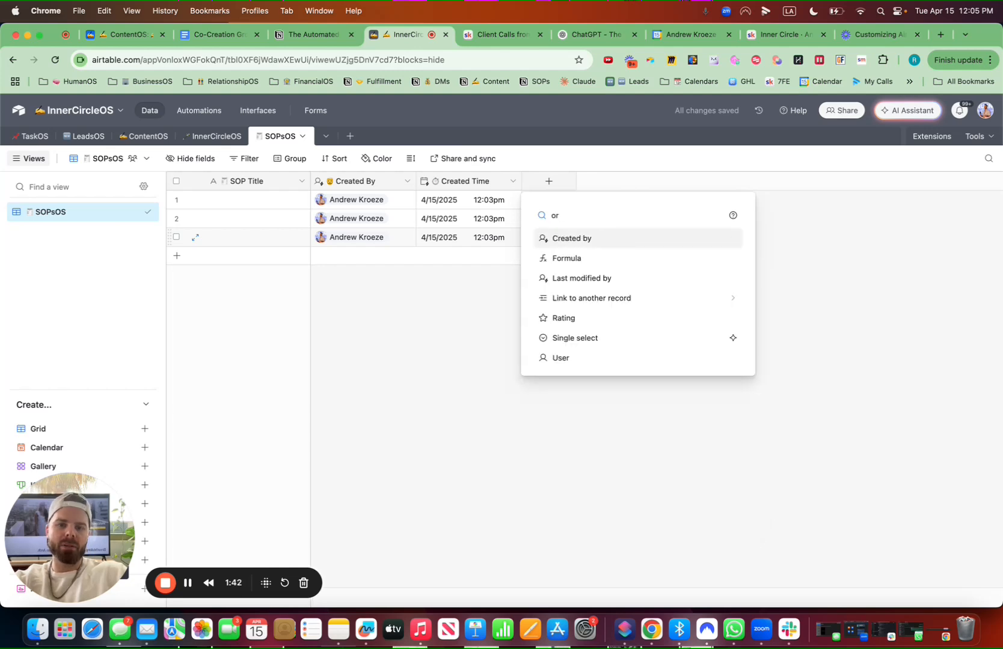
{"action": "scroll", "coordinate": [626, 434], "scroll_direction": "down", "scroll_amount": 5}
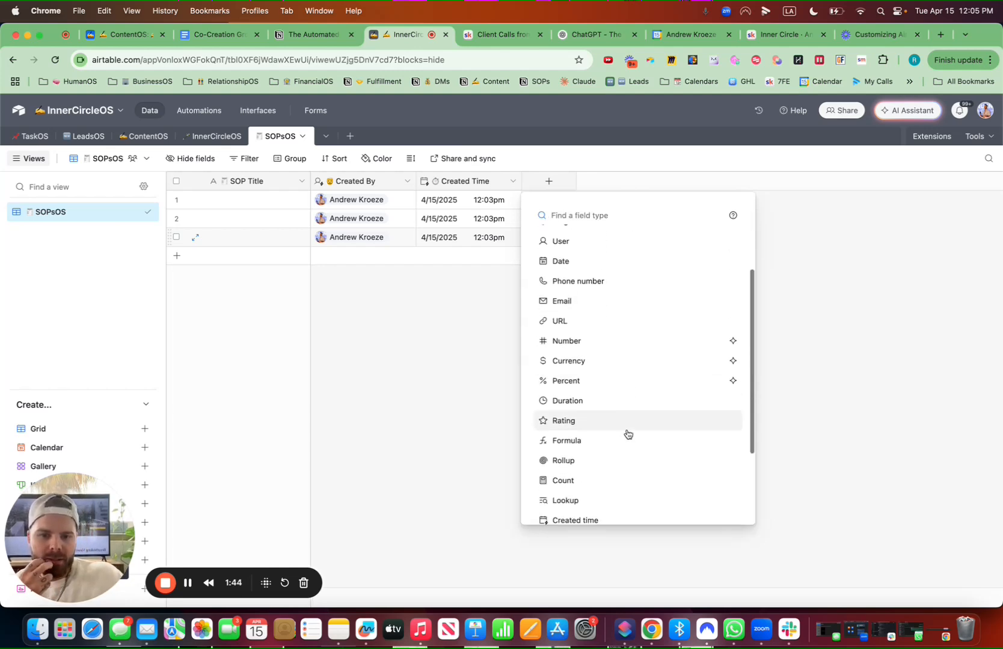
{"action": "scroll", "coordinate": [627, 434], "scroll_direction": "down", "scroll_amount": 3}
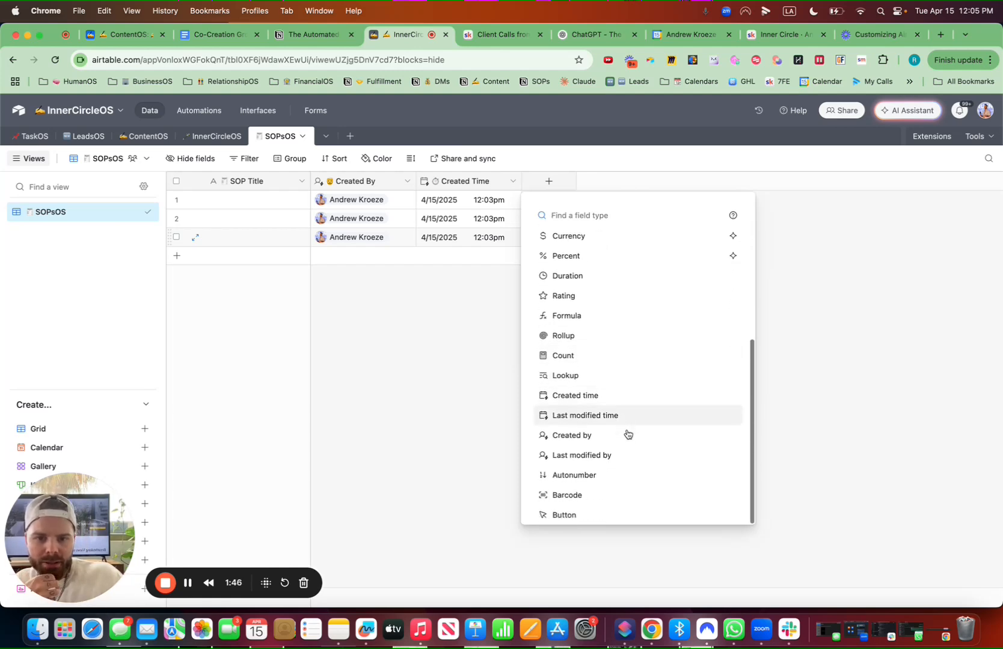
{"action": "left_click", "coordinate": [601, 482]}
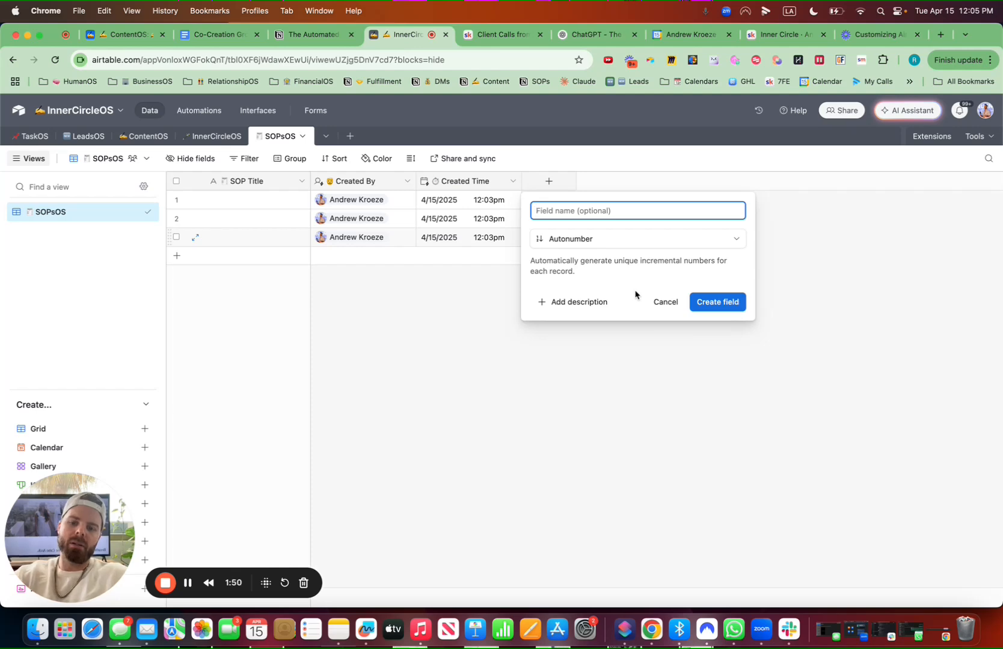
{"action": "key", "text": "ctrl+super+space"}
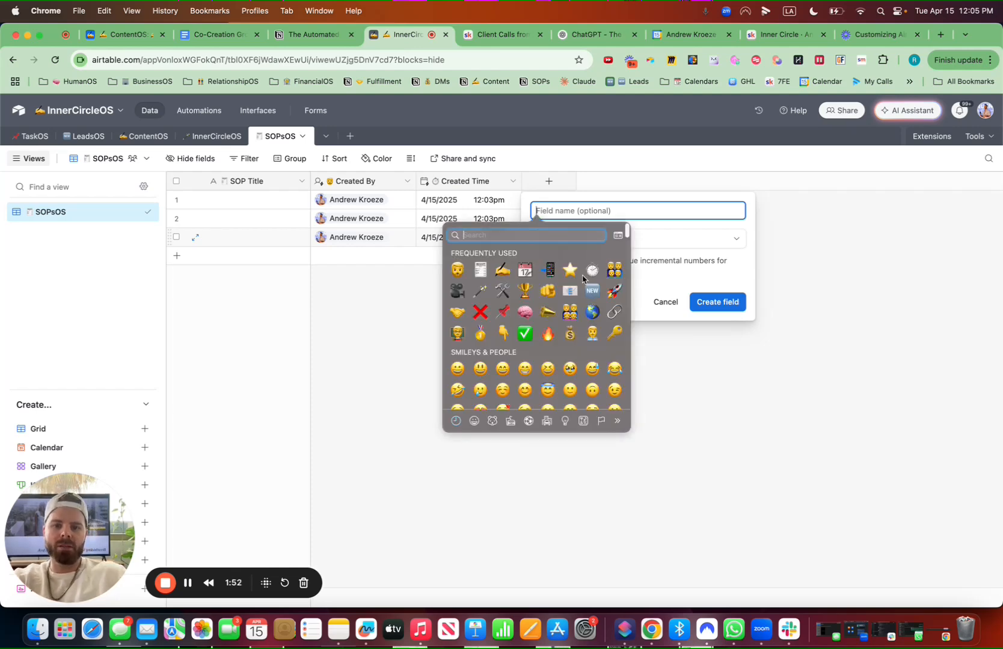
{"action": "type", "text": "num"}
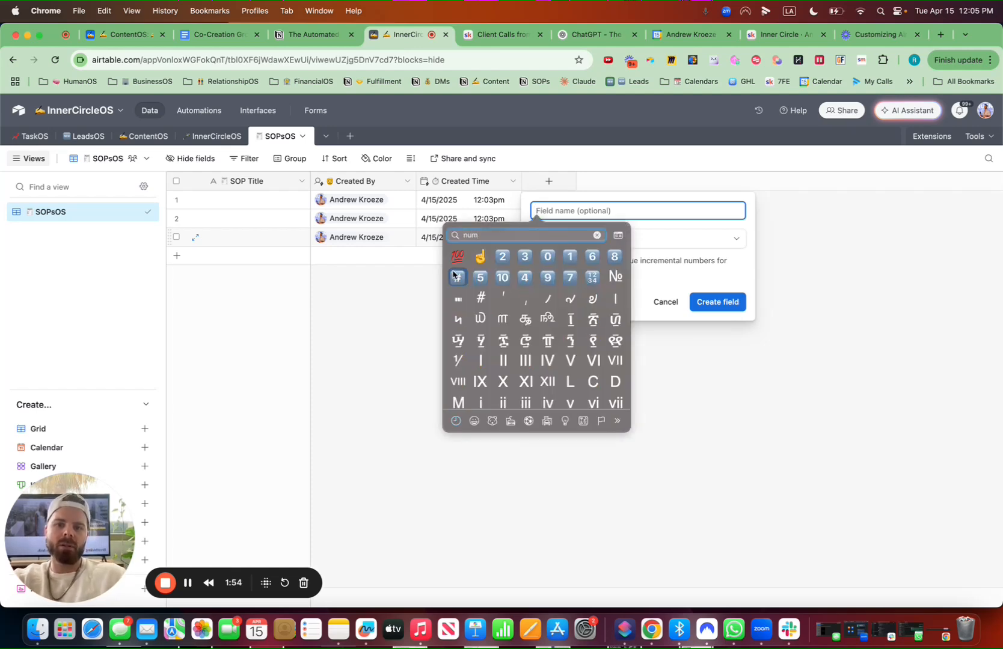
{"action": "left_click", "coordinate": [456, 277]}
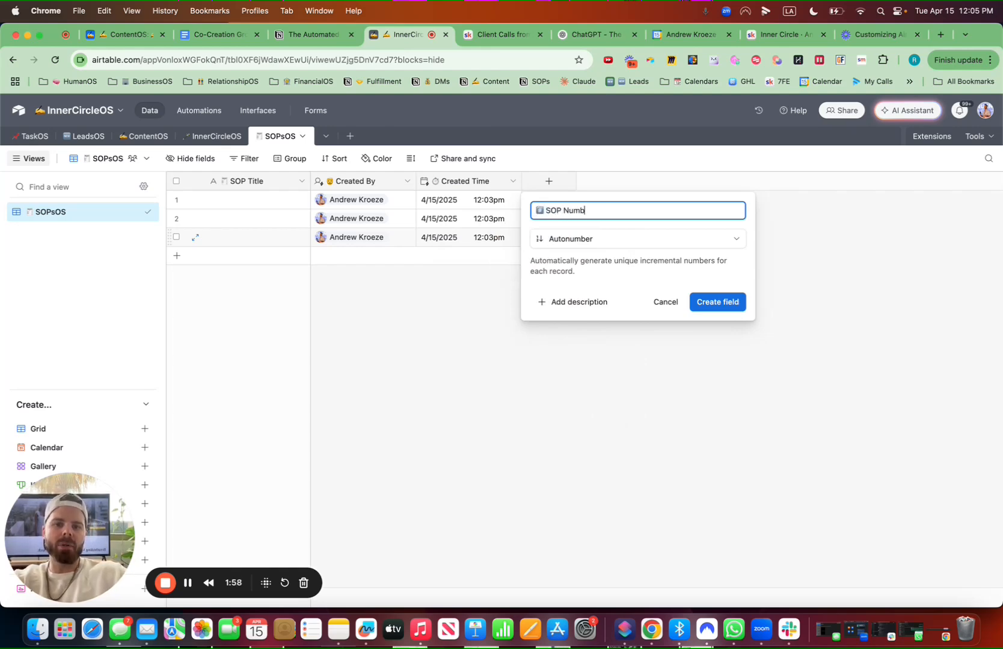
{"action": "left_click", "coordinate": [719, 302]}
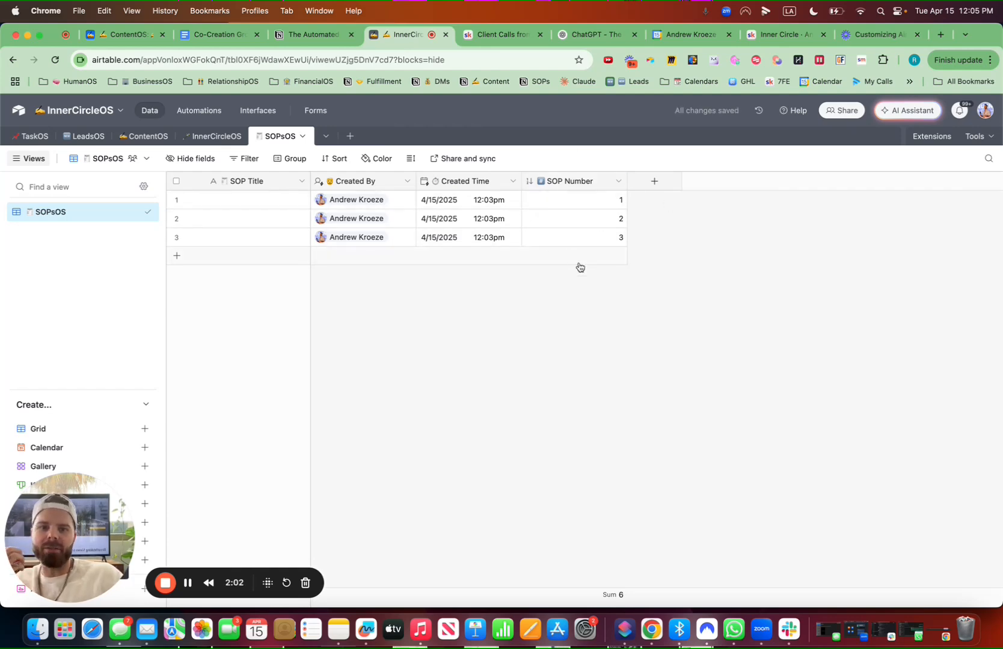
Add a URL field named SOP Video with a movie camera emoji and move it right after SOP Title
{"action": "left_click_drag", "start_coordinate": [627, 181], "coordinate": [622, 183]}
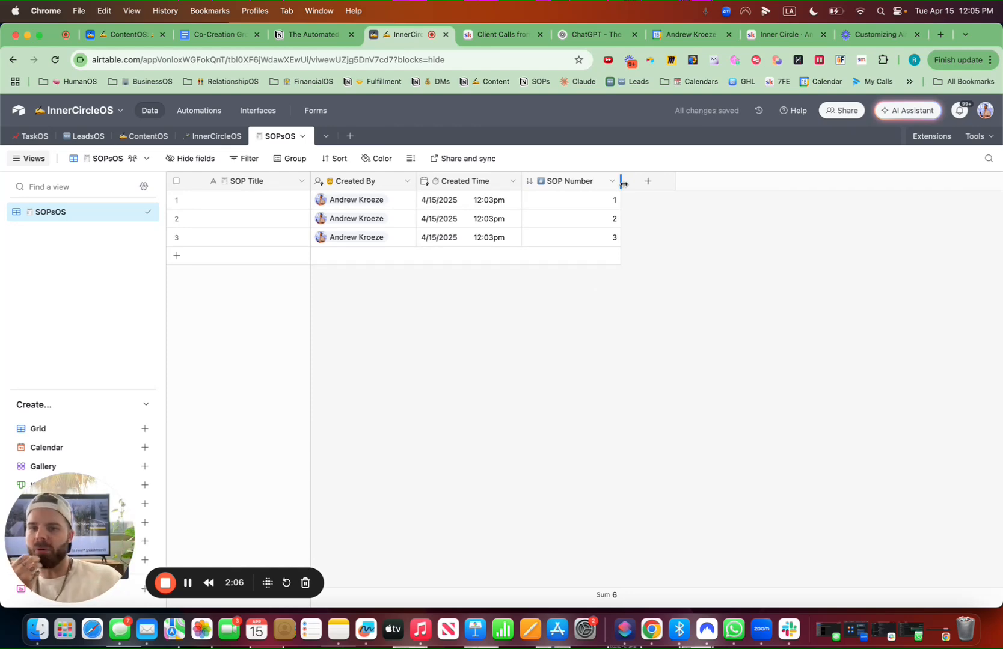
{"action": "left_click", "coordinate": [649, 182]}
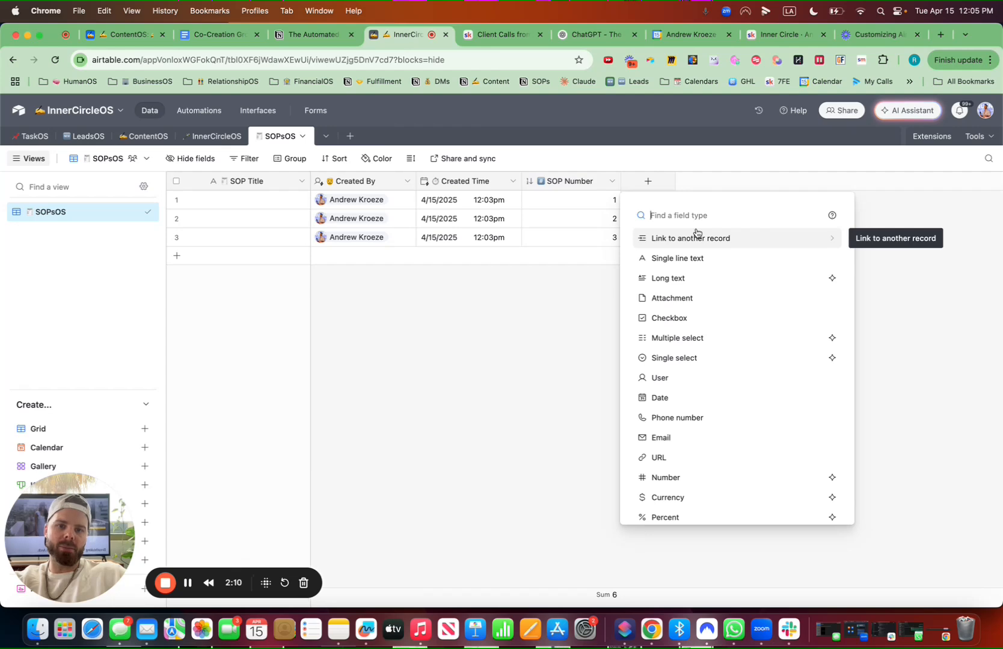
{"action": "type", "text": "url"}
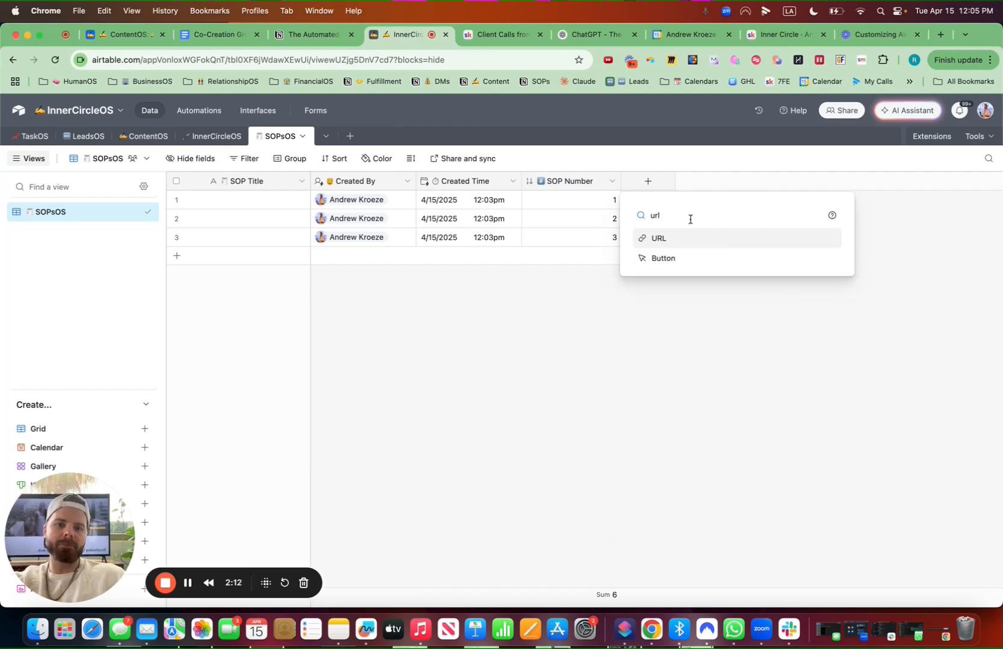
{"action": "left_click", "coordinate": [685, 239]}
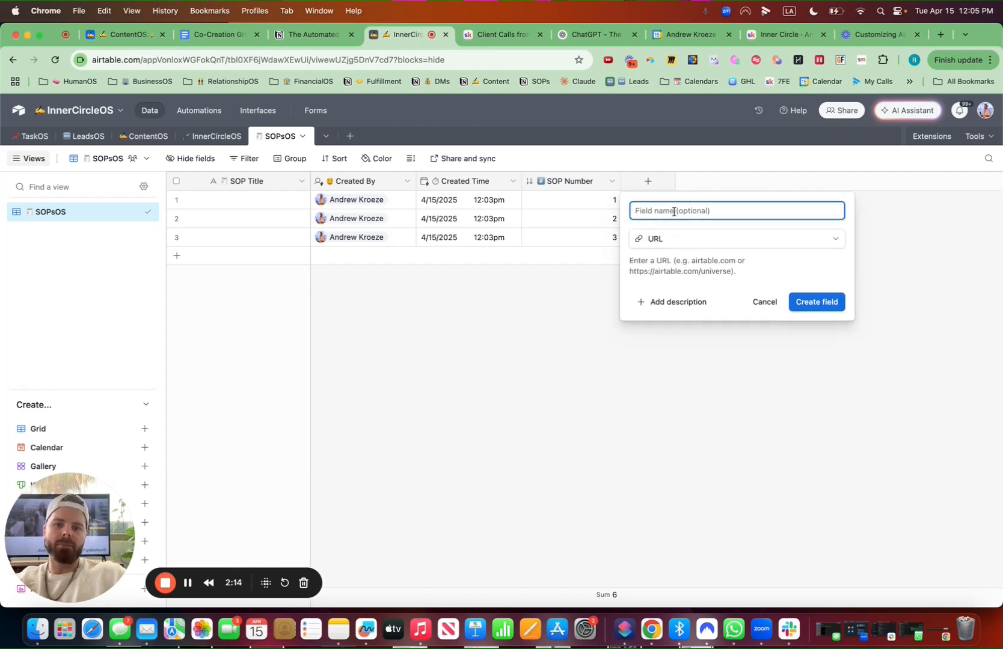
{"action": "key", "text": "ctrl+super+space"}
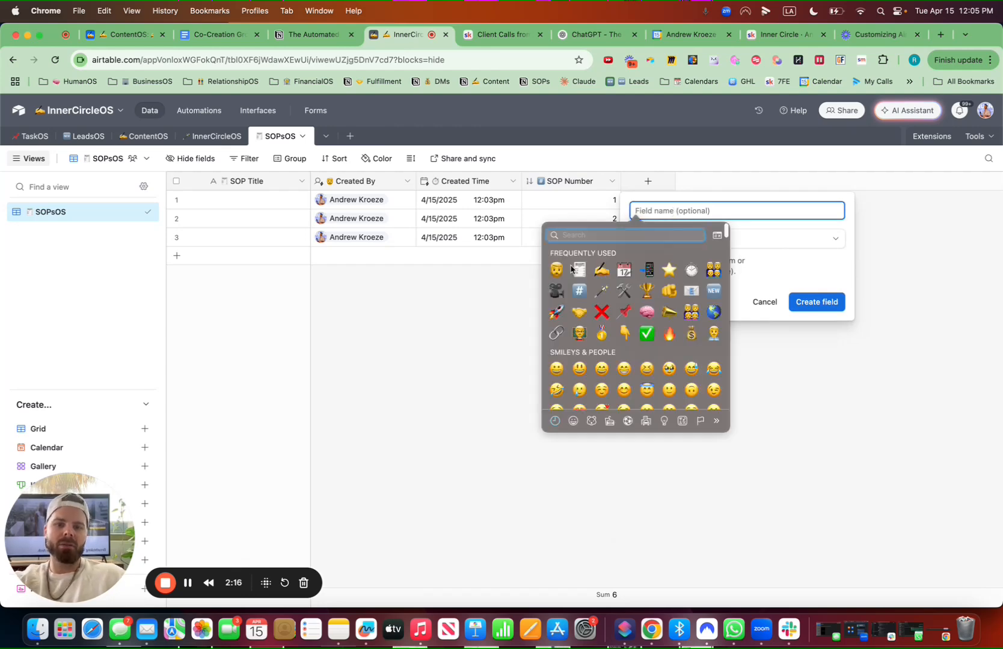
{"action": "key", "text": "Return"}
{"action": "type", "text": "SOP Video"}
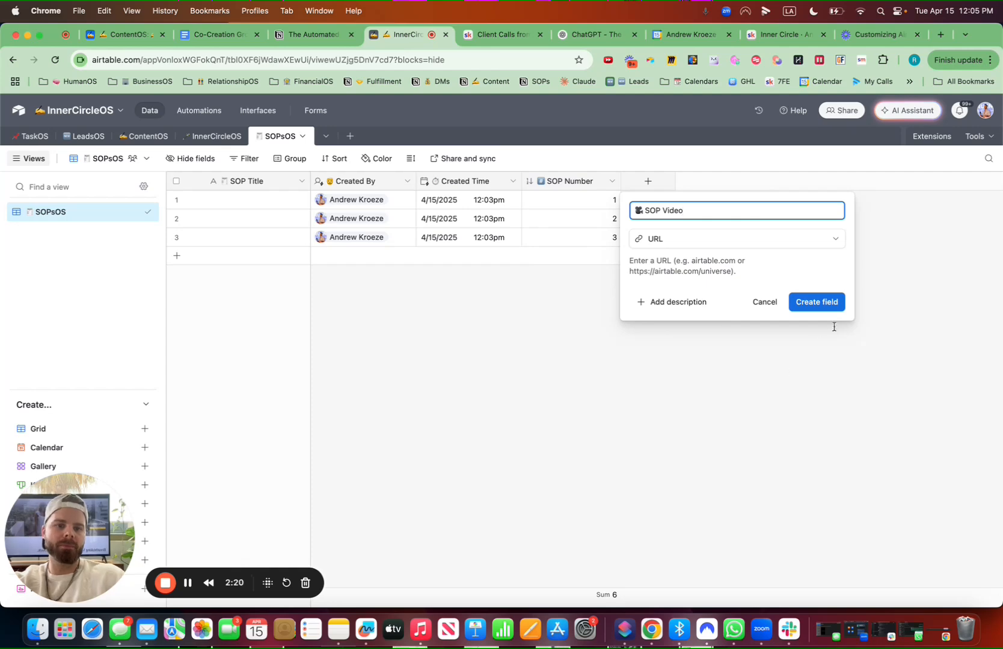
{"action": "left_click", "coordinate": [823, 303]}
{"action": "left_click_drag", "start_coordinate": [678, 181], "coordinate": [309, 182]}
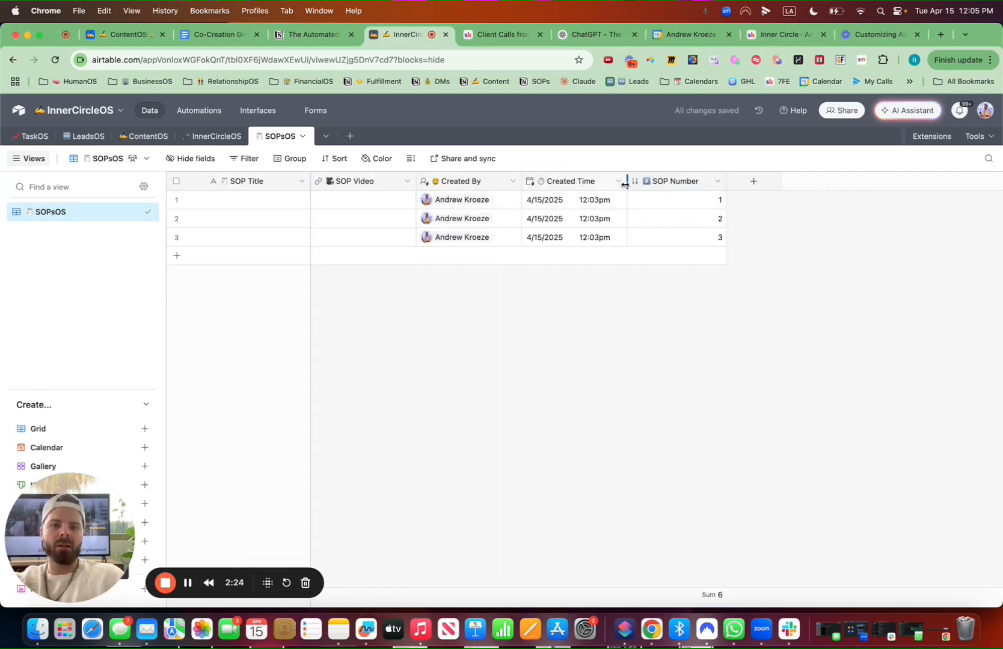
{"action": "left_click_drag", "start_coordinate": [627, 181], "coordinate": [618, 181]}
Add a Long text field named Written SOP with a writing hand emoji
{"action": "left_click", "coordinate": [743, 181]}
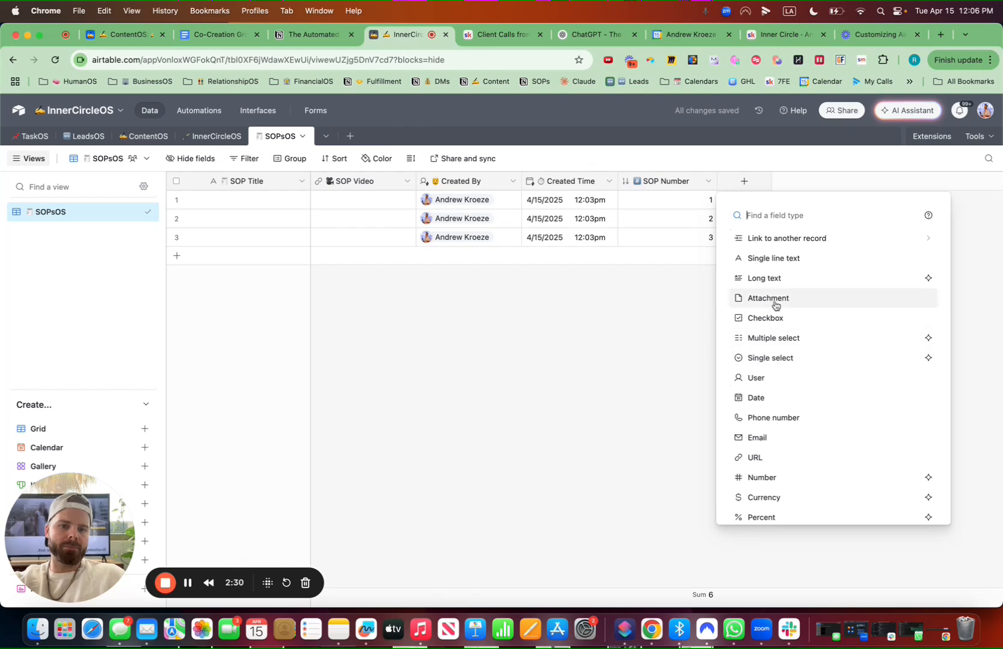
{"action": "left_click", "coordinate": [771, 278]}
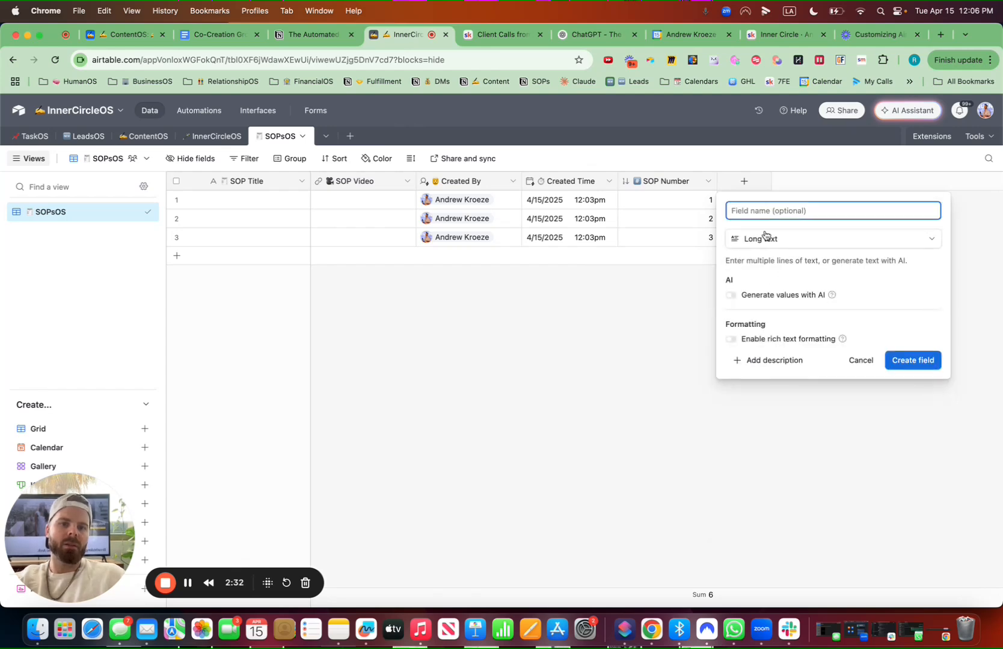
{"action": "key", "text": "ctrl+super+space"}
{"action": "left_click", "coordinate": [696, 271]}
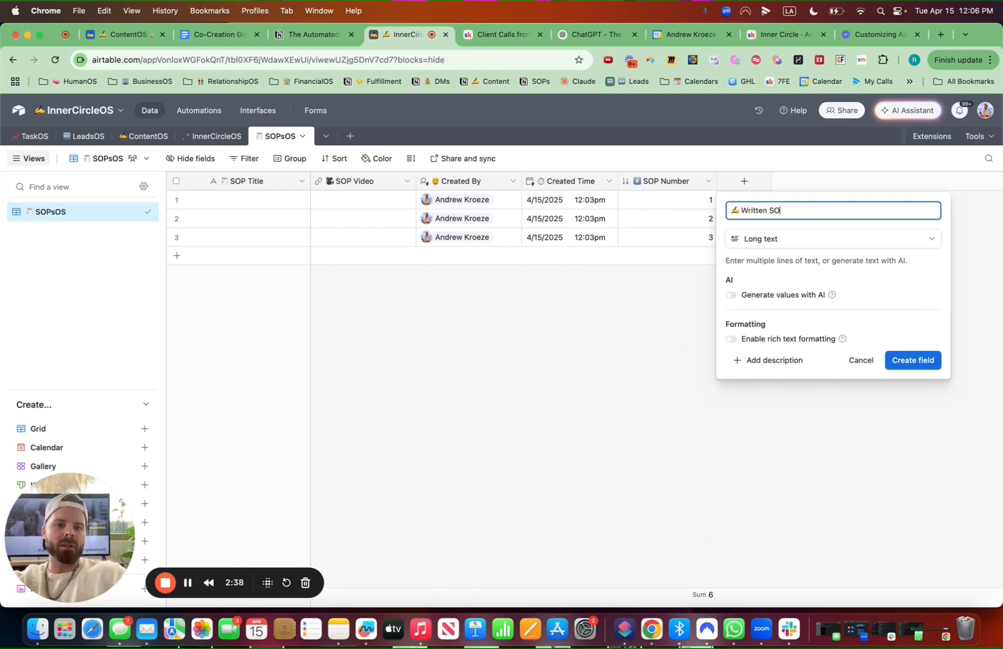
{"action": "left_click", "coordinate": [919, 361]}
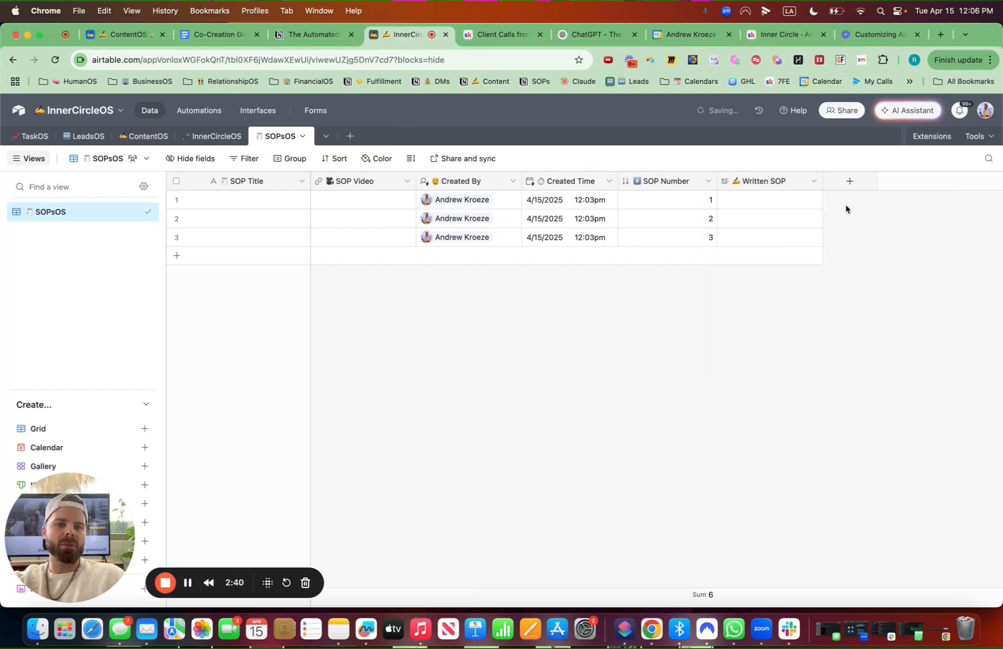
Enable rich text formatting on the Written SOP field and move it right after SOP Video
{"action": "left_click", "coordinate": [814, 181]}
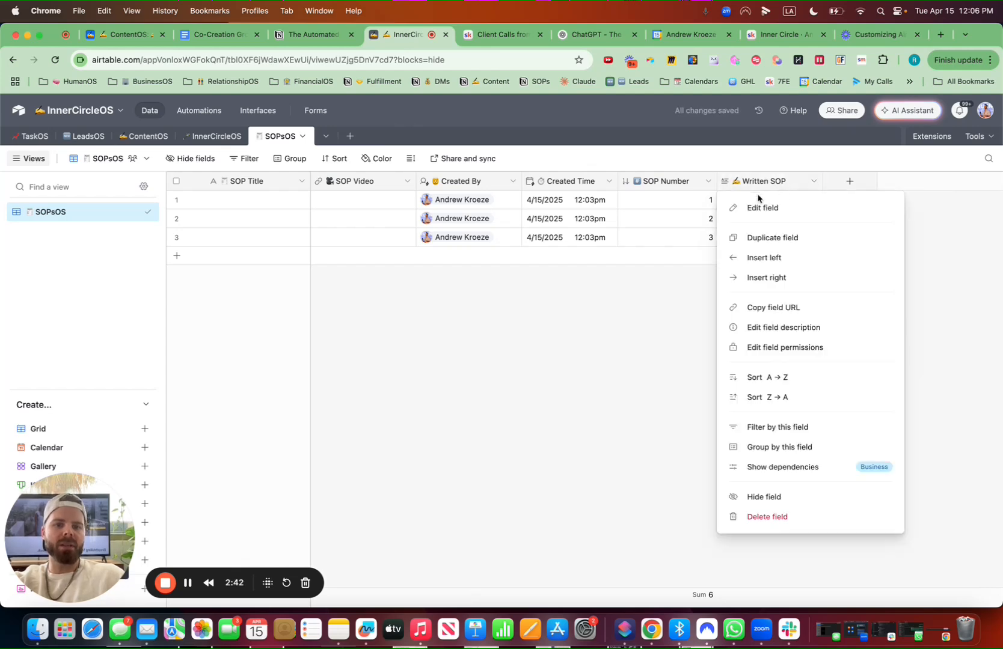
{"action": "left_click", "coordinate": [760, 208]}
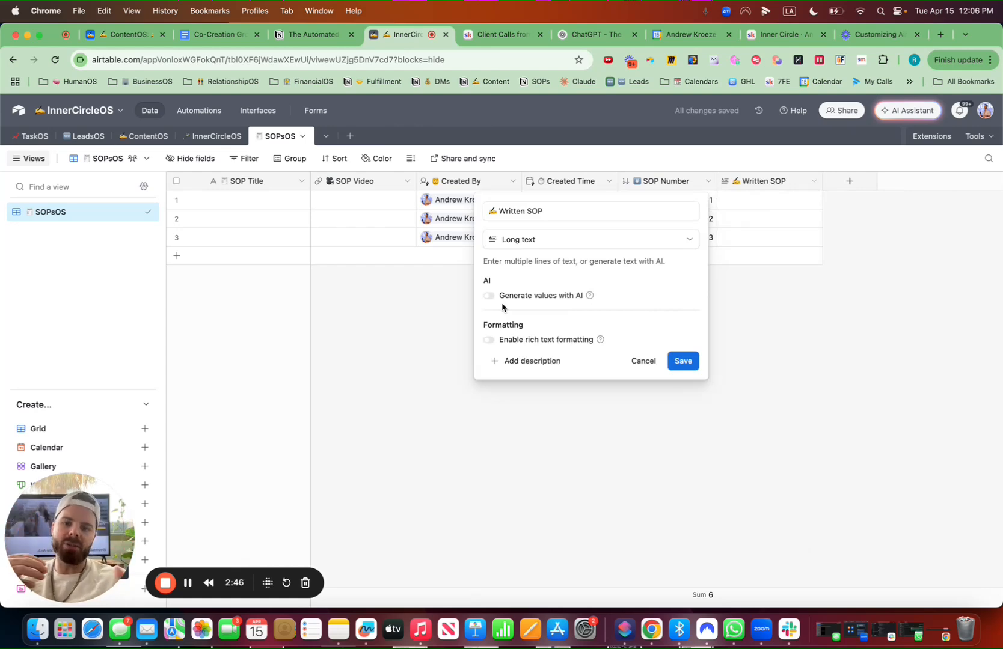
{"action": "left_click", "coordinate": [488, 340]}
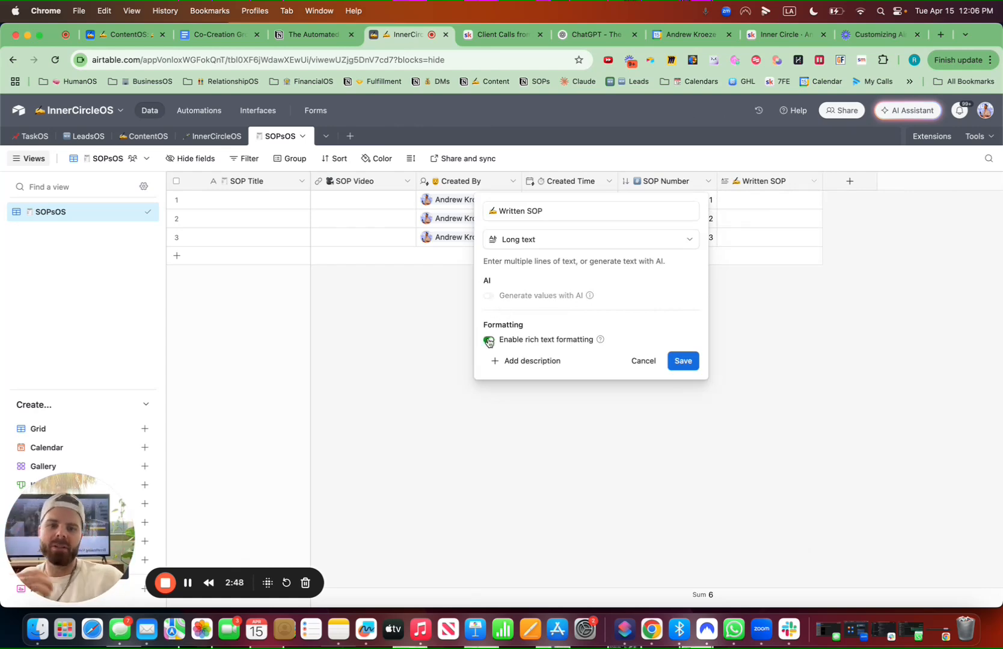
{"action": "left_click", "coordinate": [685, 362]}
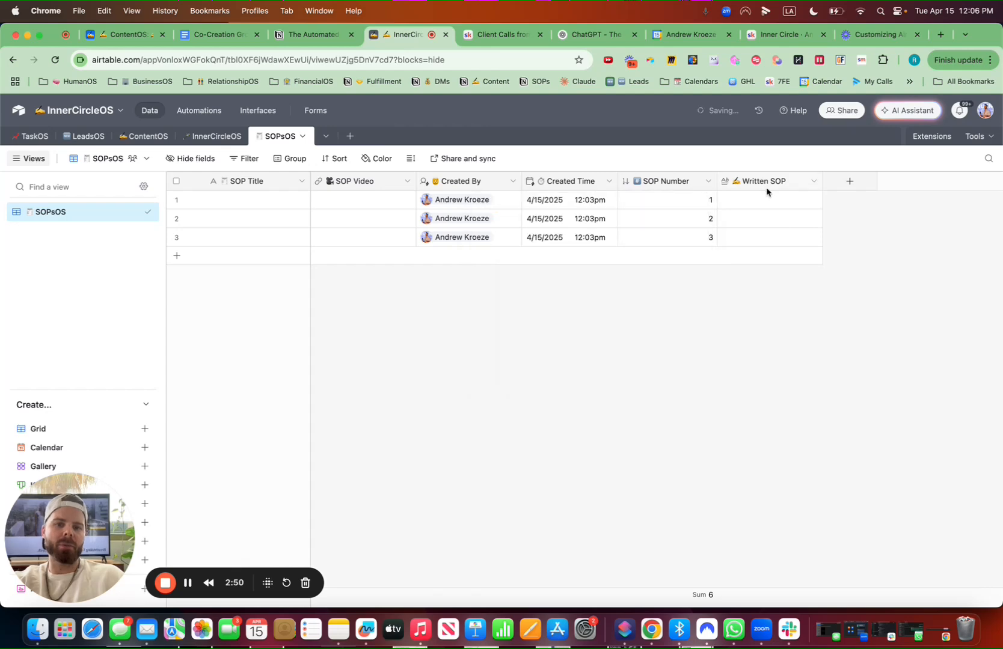
{"action": "left_click_drag", "start_coordinate": [776, 181], "coordinate": [415, 181]}
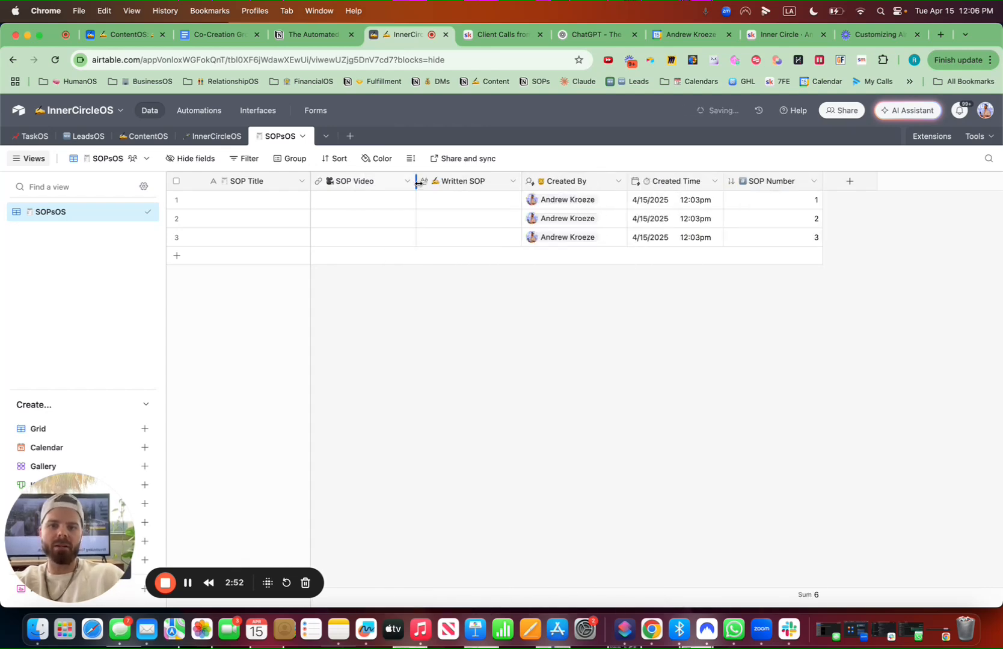
Add a Last modified time field named Last Updated with a star emoji
{"action": "left_click", "coordinate": [849, 182]}
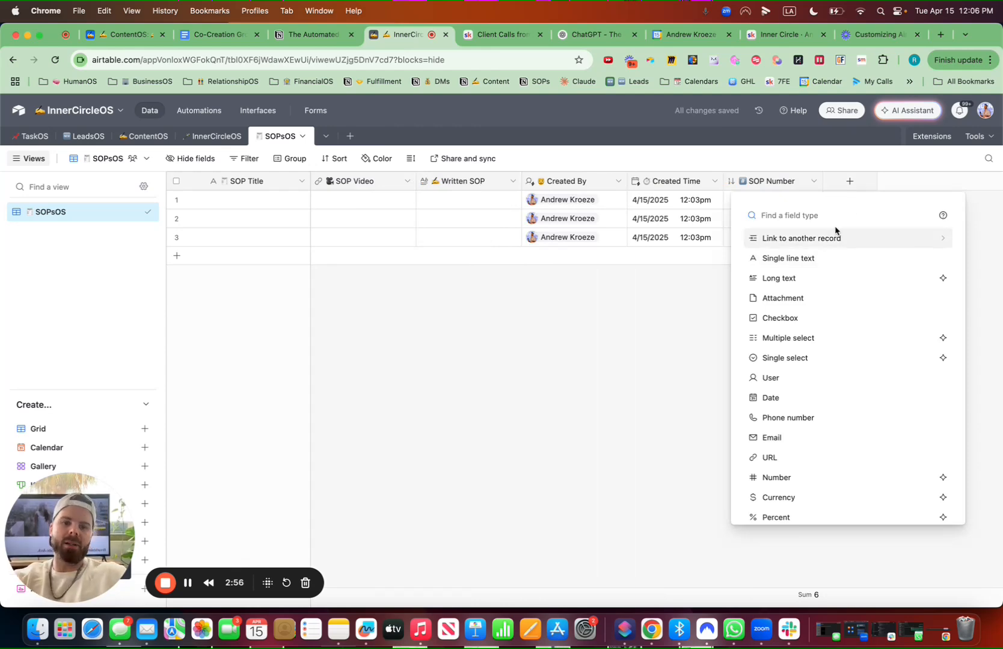
{"action": "key", "text": "ctrl+super+space"}
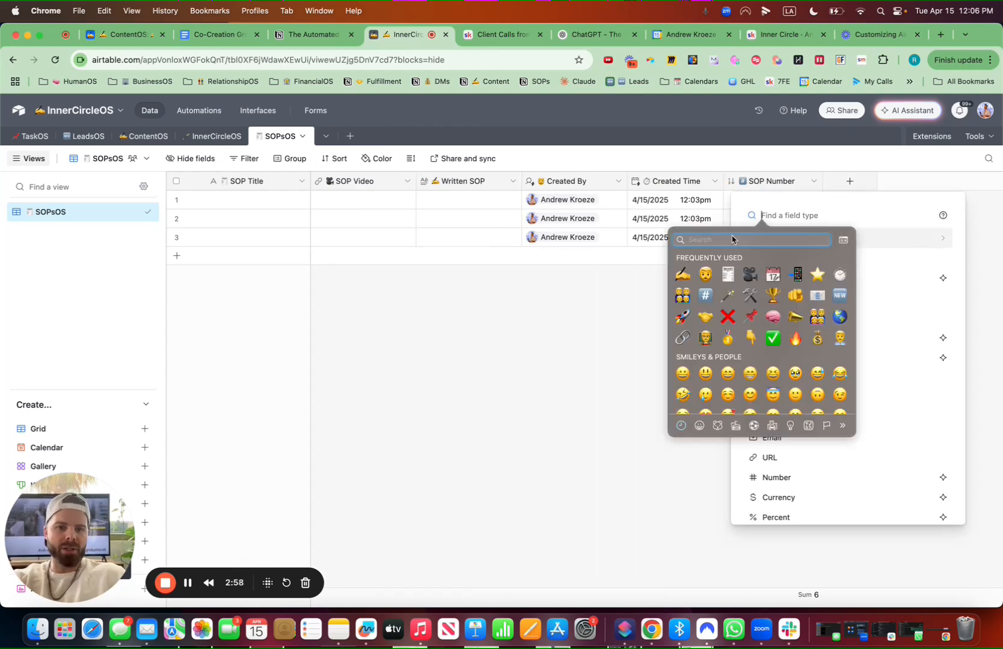
{"action": "left_click", "coordinate": [817, 274]}
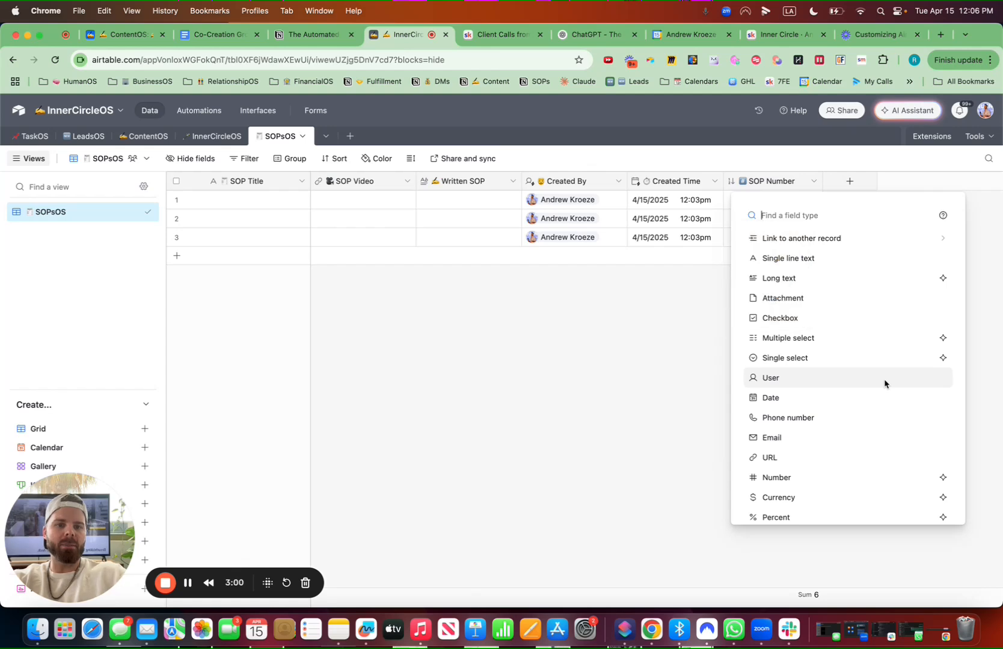
{"action": "key", "text": "BackSpace"}
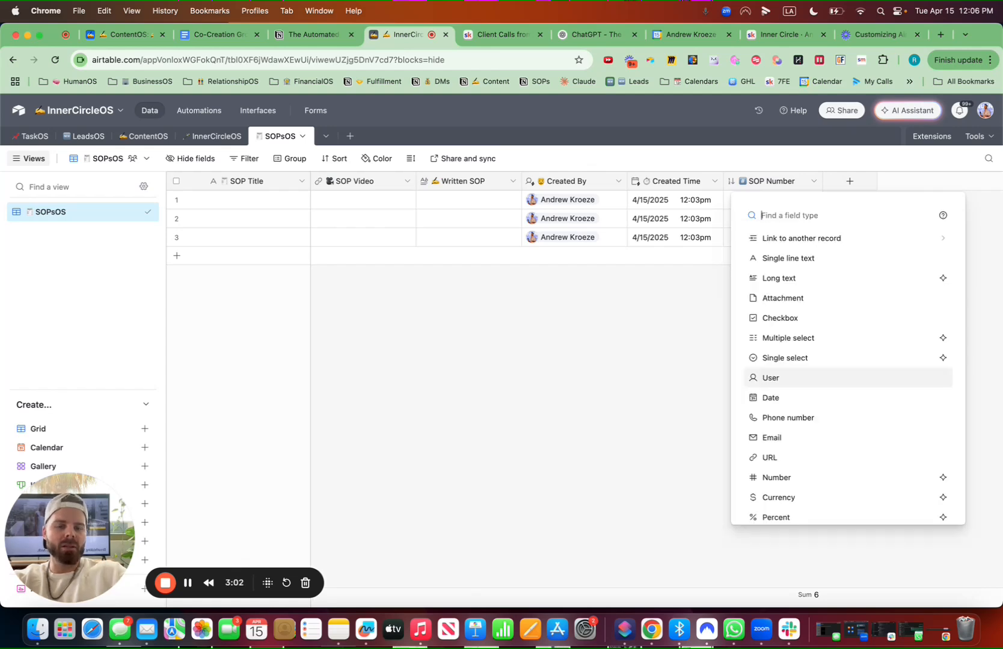
{"action": "type", "text": "mod"}
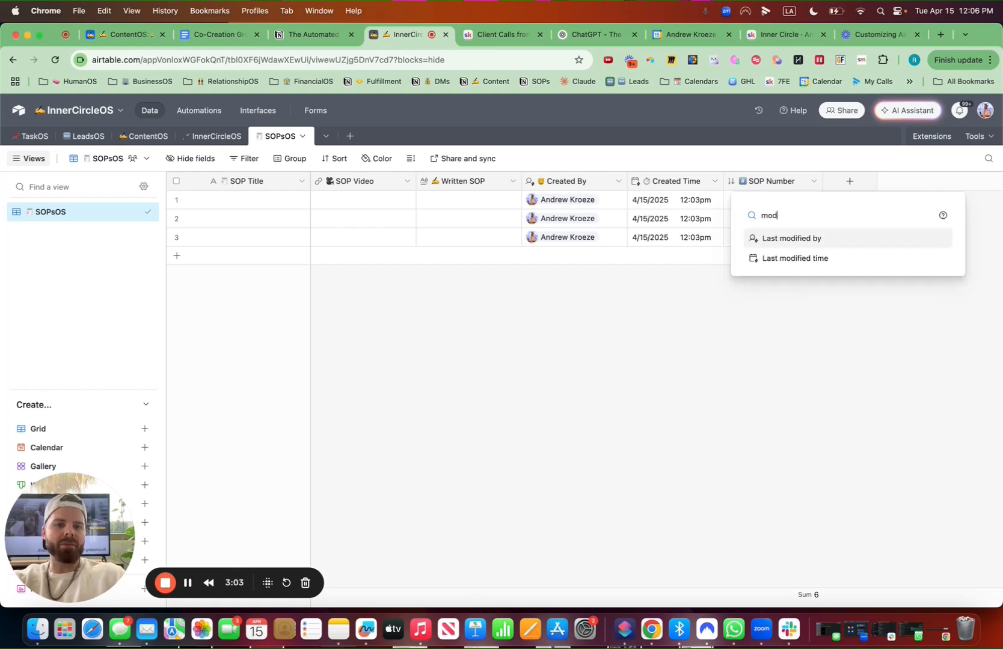
{"action": "left_click", "coordinate": [816, 260]}
{"action": "key", "text": "ctrl+super+space"}
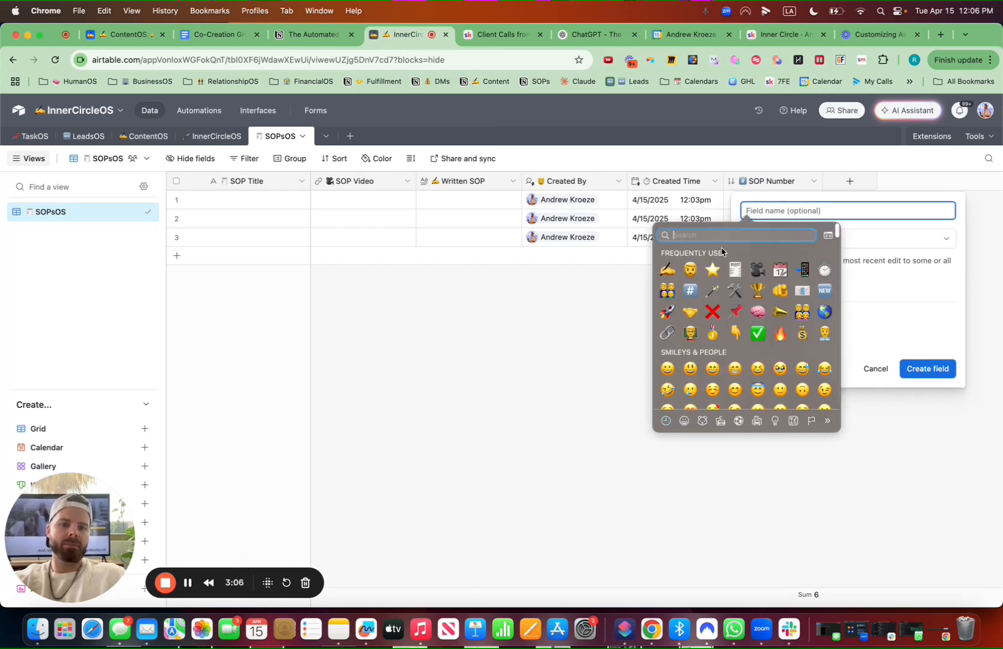
{"action": "key", "text": "Return"}
{"action": "type", "text": "M"}
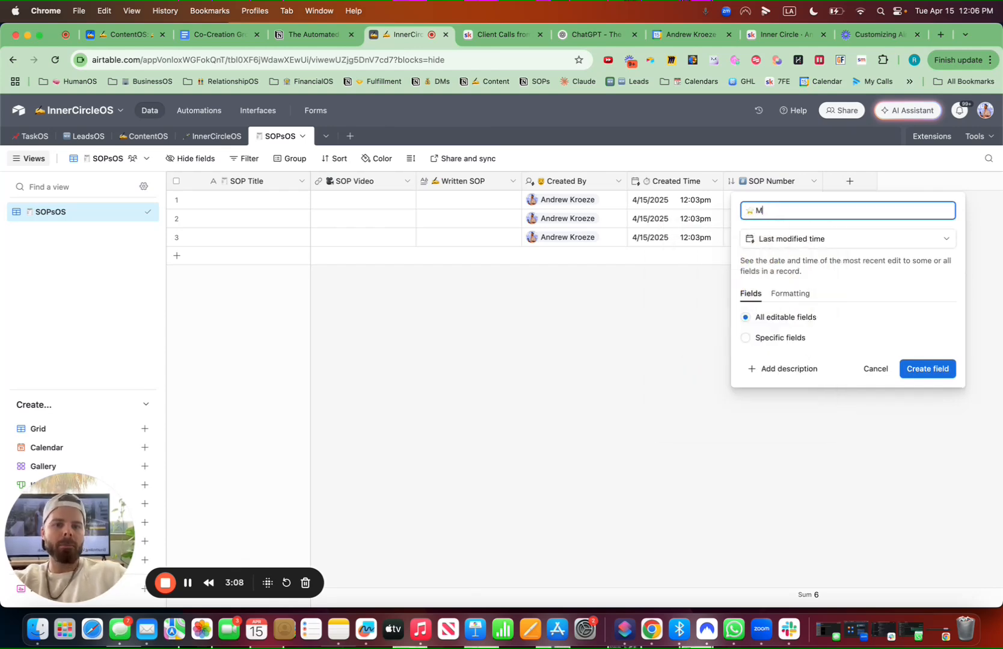
{"action": "key", "text": "BackSpace"}
{"action": "key", "text": "BackSpace"}
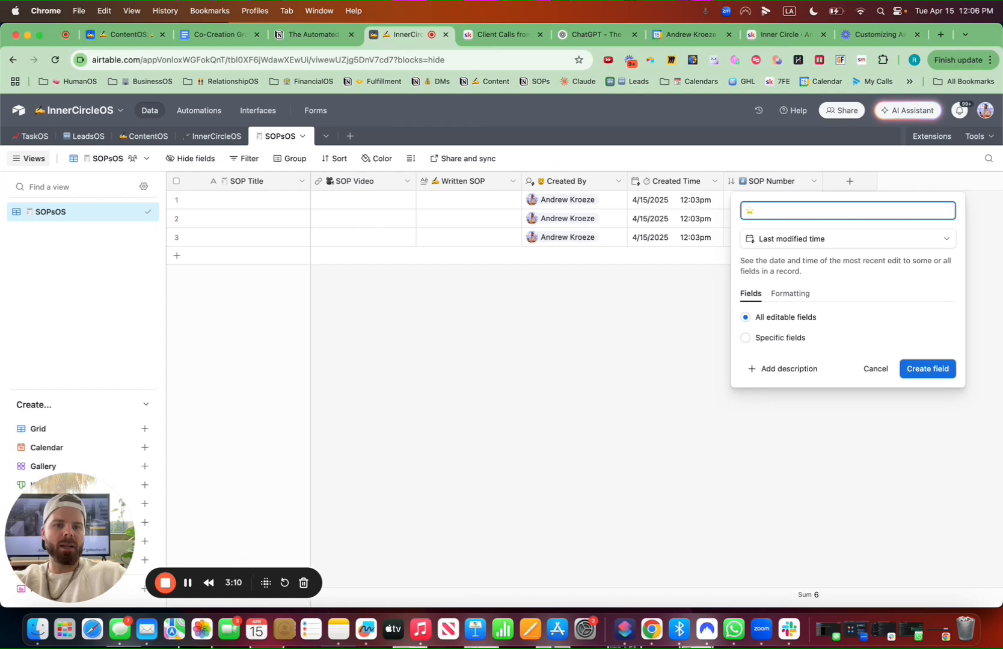
{"action": "type", "text": "Last Updated"}
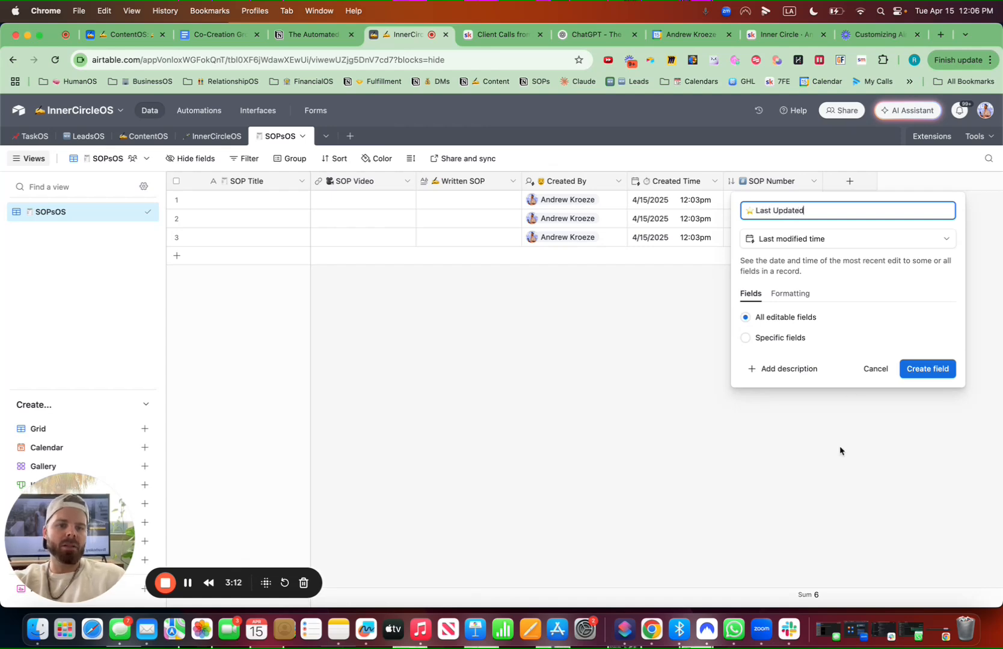
Limit Last Updated to track only SOP Title, SOP Video and Written SOP, and create the field
{"action": "left_click", "coordinate": [746, 337]}
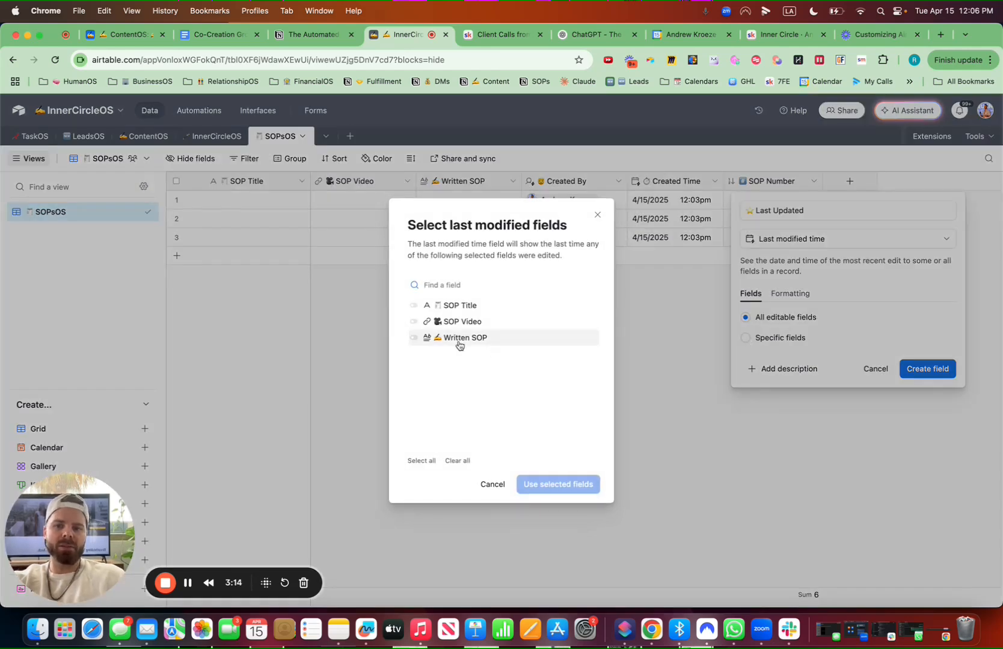
{"action": "left_click", "coordinate": [414, 307]}
{"action": "left_click", "coordinate": [414, 321]}
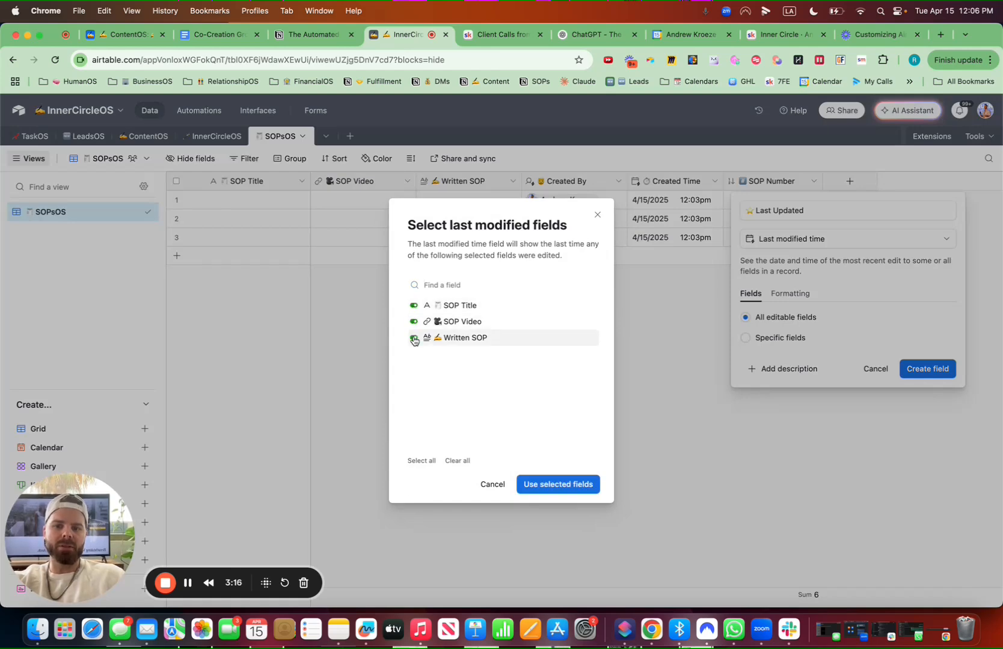
{"action": "left_click", "coordinate": [563, 484]}
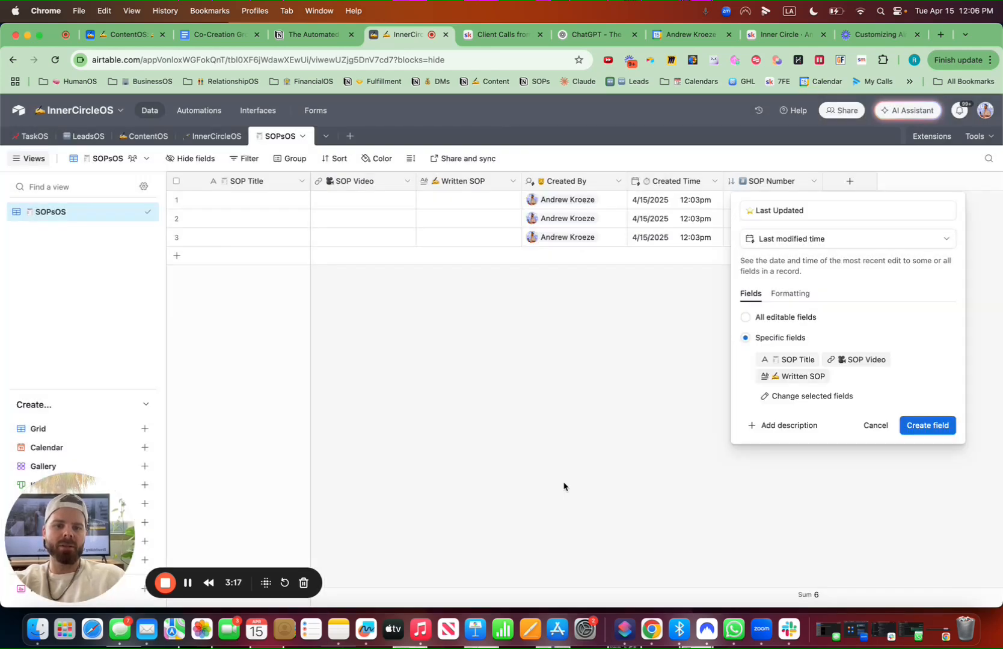
{"action": "left_click", "coordinate": [925, 425]}
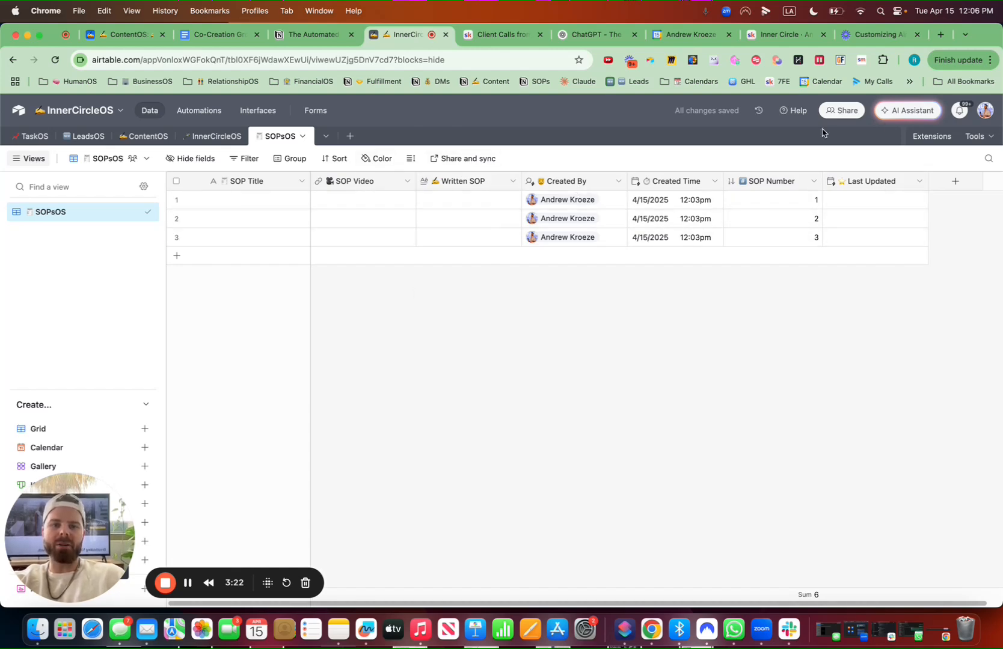
Add a Last modified by field named Modified By with a face emoji, tracking all editable fields
{"action": "left_click", "coordinate": [952, 182]}
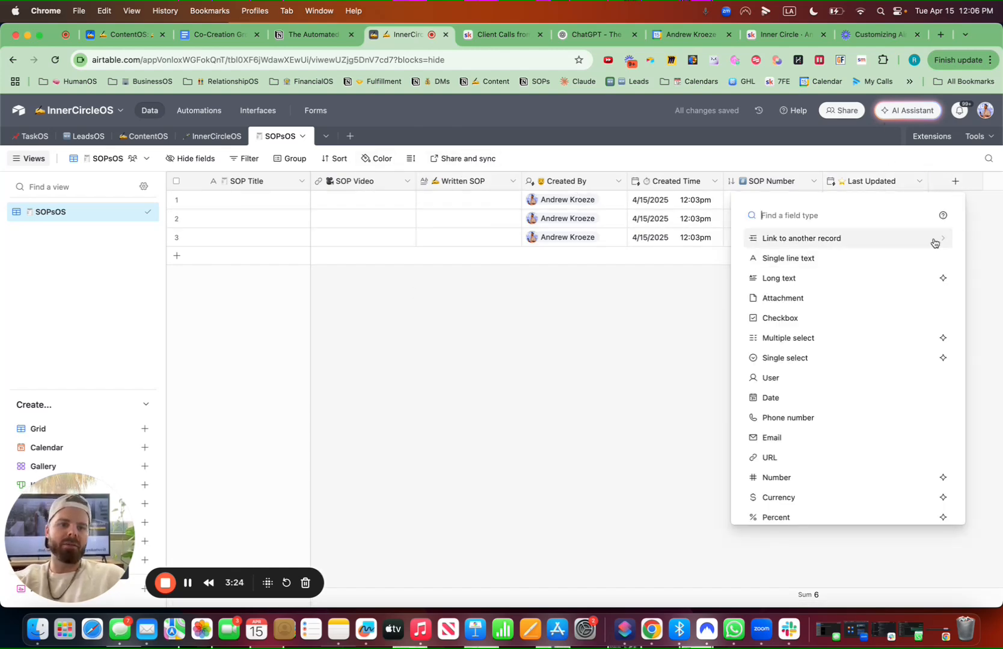
{"action": "type", "text": "mod"}
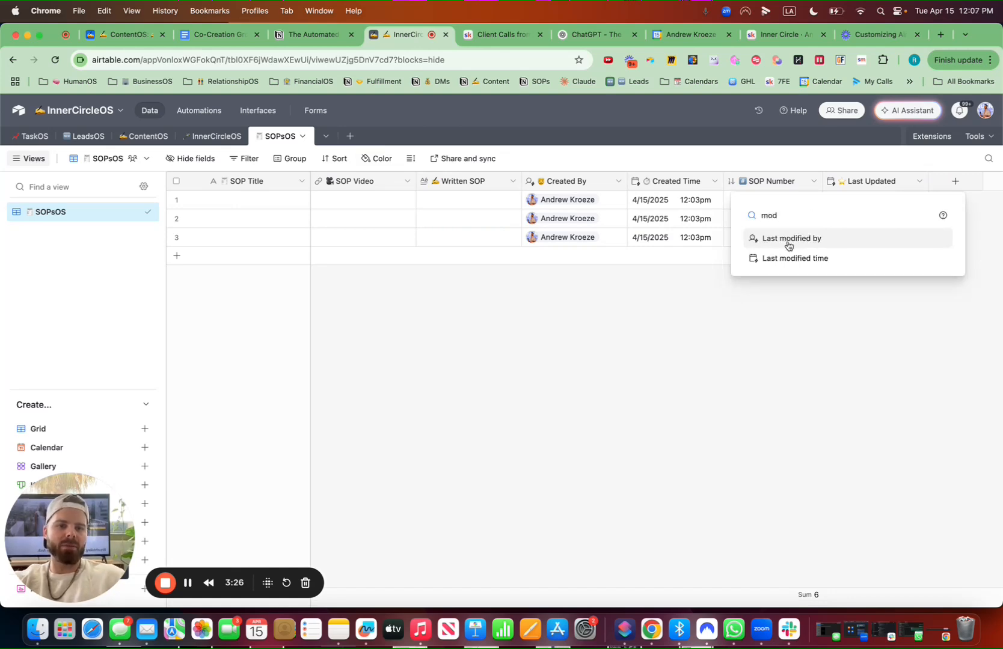
{"action": "left_click", "coordinate": [817, 247]}
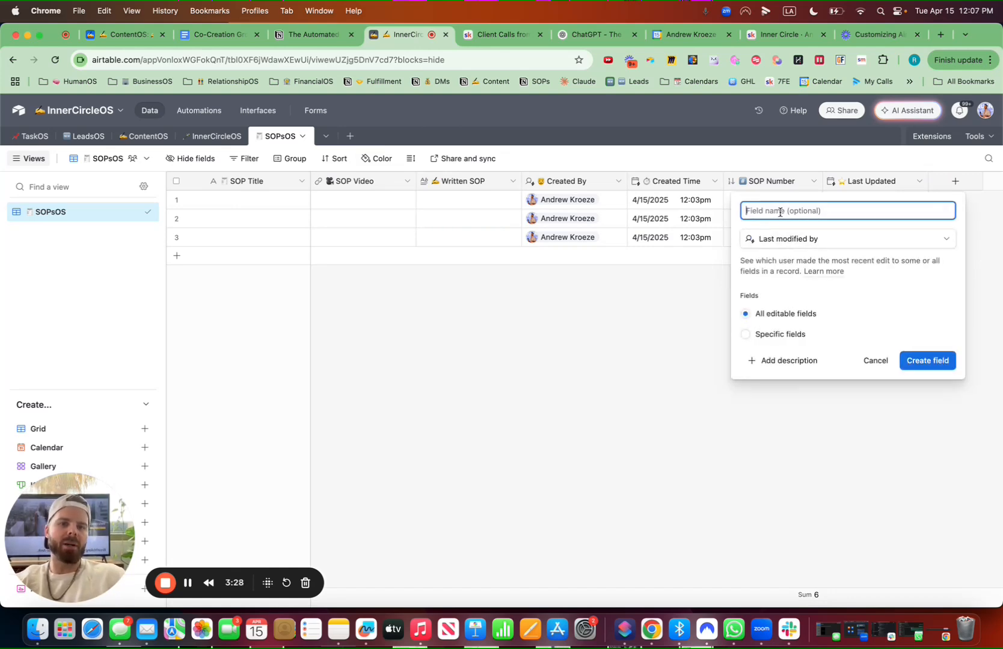
{"action": "key", "text": "ctrl+super+space"}
{"action": "left_click", "coordinate": [712, 270]}
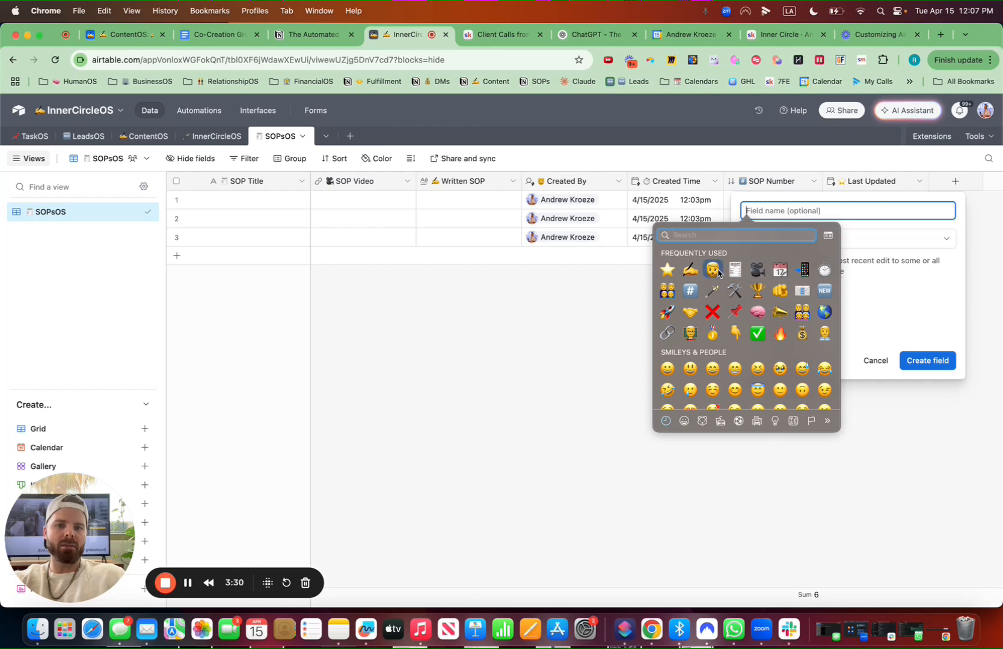
{"action": "type", "text": "Modified By"}
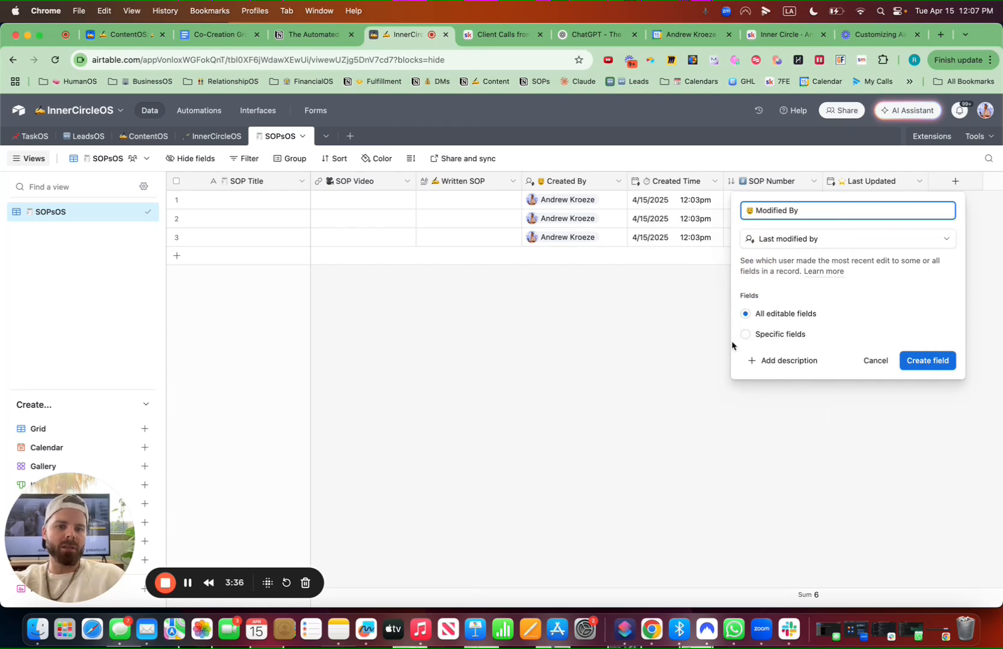
{"action": "left_click", "coordinate": [746, 335]}
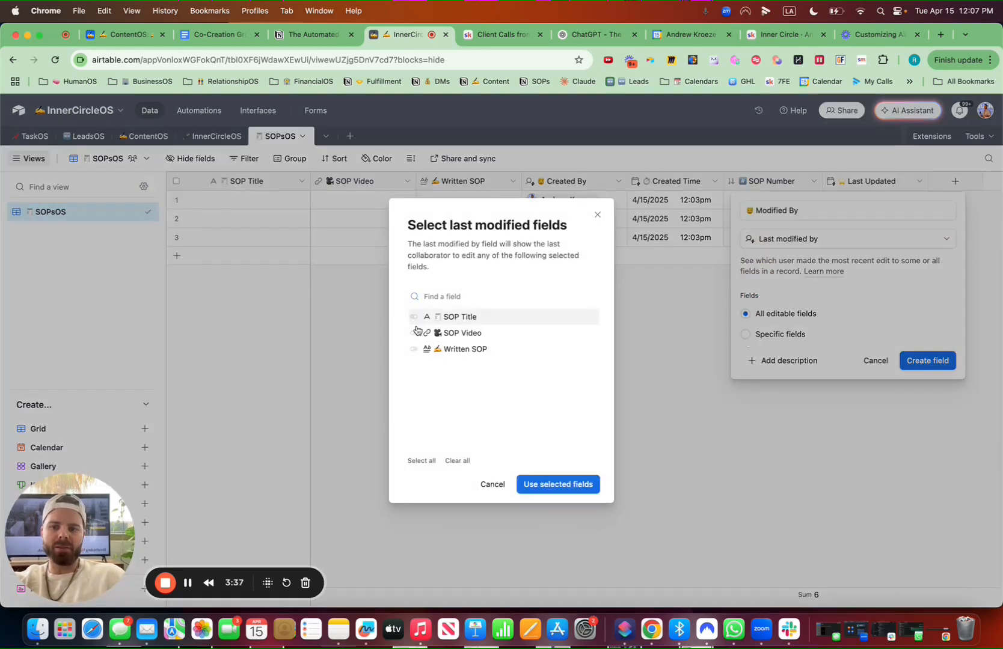
{"action": "left_click", "coordinate": [416, 323]}
{"action": "left_click", "coordinate": [416, 334]}
{"action": "left_click", "coordinate": [414, 349]}
{"action": "left_click", "coordinate": [932, 370]}
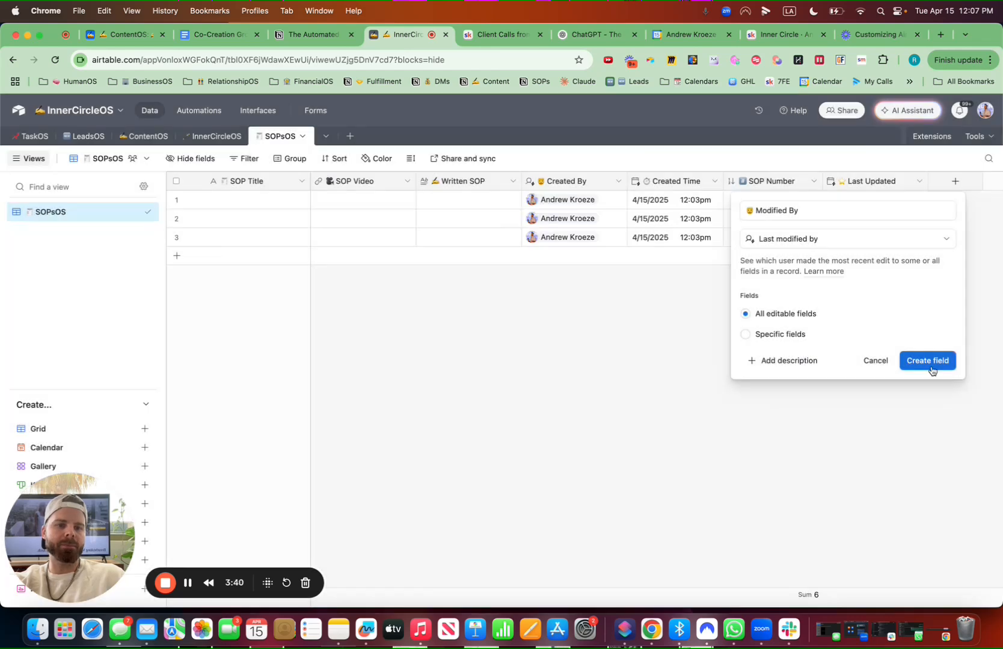
{"action": "left_click", "coordinate": [928, 360]}
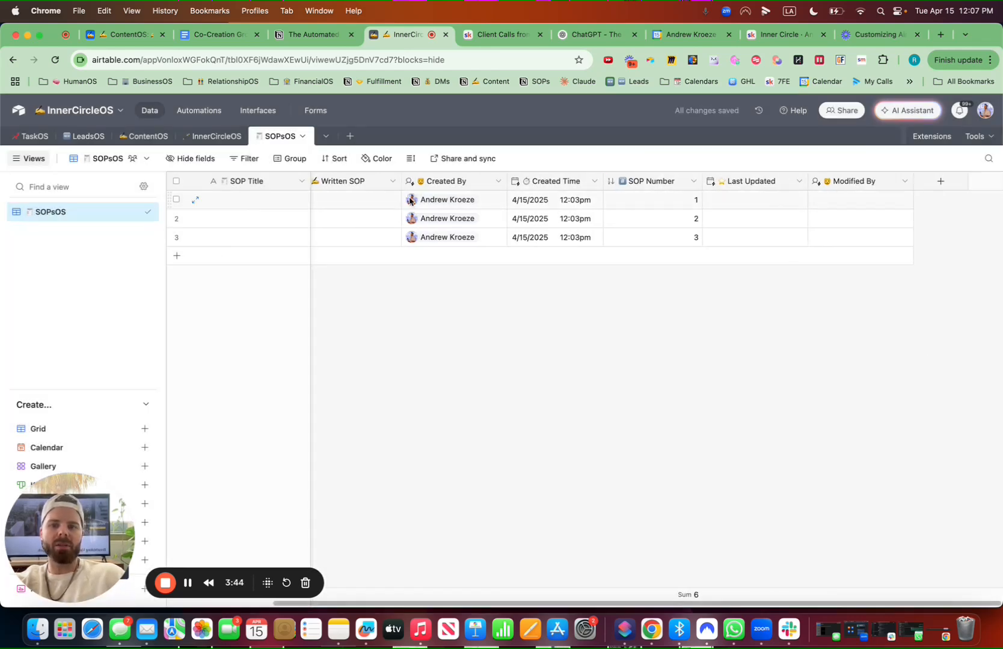
Move the SOP Number field right after Written SOP
{"action": "left_click_drag", "start_coordinate": [653, 183], "coordinate": [397, 182]}
Start a new Single select field named Type with a star emoji
{"action": "left_click", "coordinate": [940, 181]}
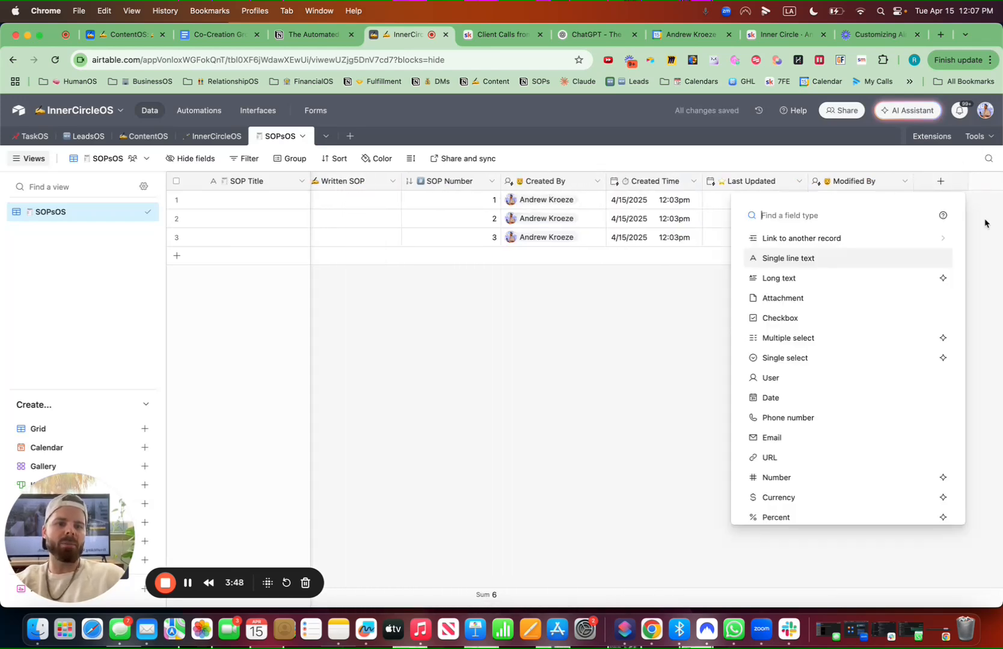
{"action": "key", "text": "ctrl+super+space"}
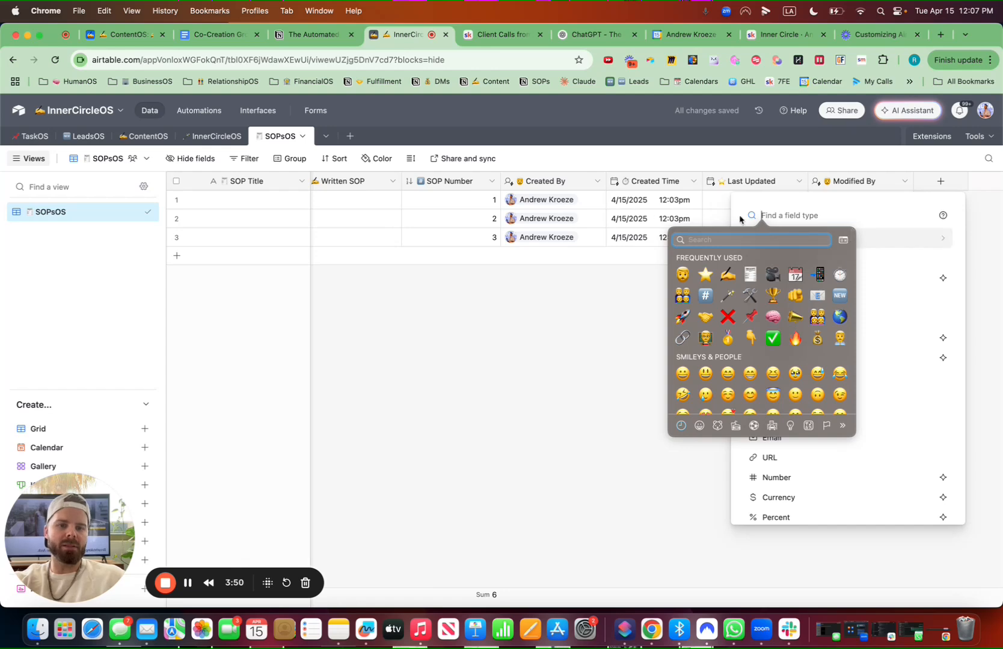
{"action": "left_click", "coordinate": [813, 216]}
{"action": "type", "text": "singl"}
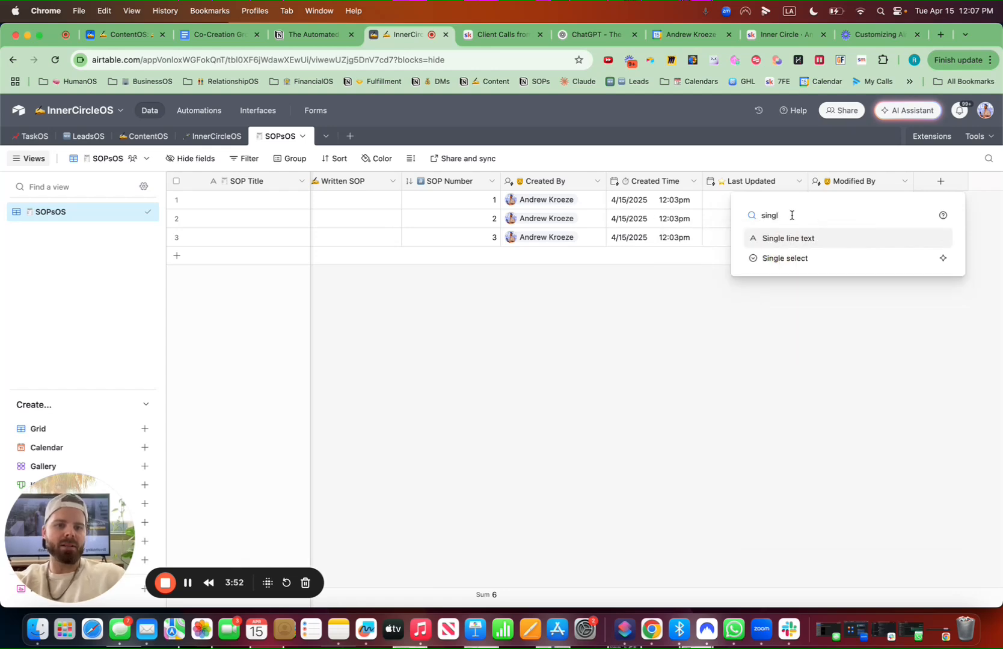
{"action": "left_click", "coordinate": [794, 258]}
{"action": "key", "text": "ctrl+super+space"}
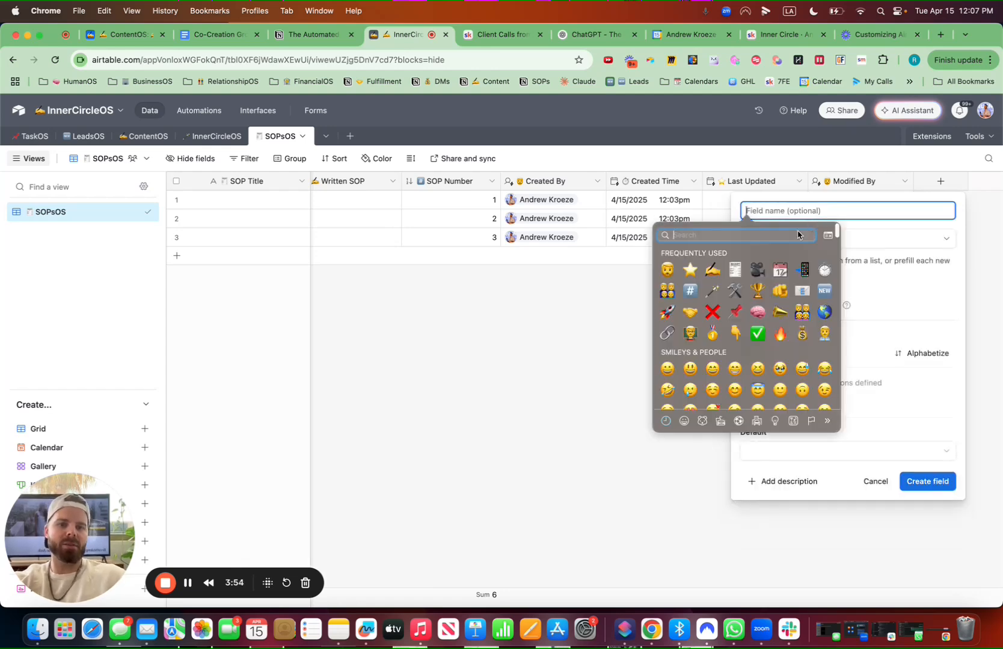
{"action": "left_click", "coordinate": [688, 270]}
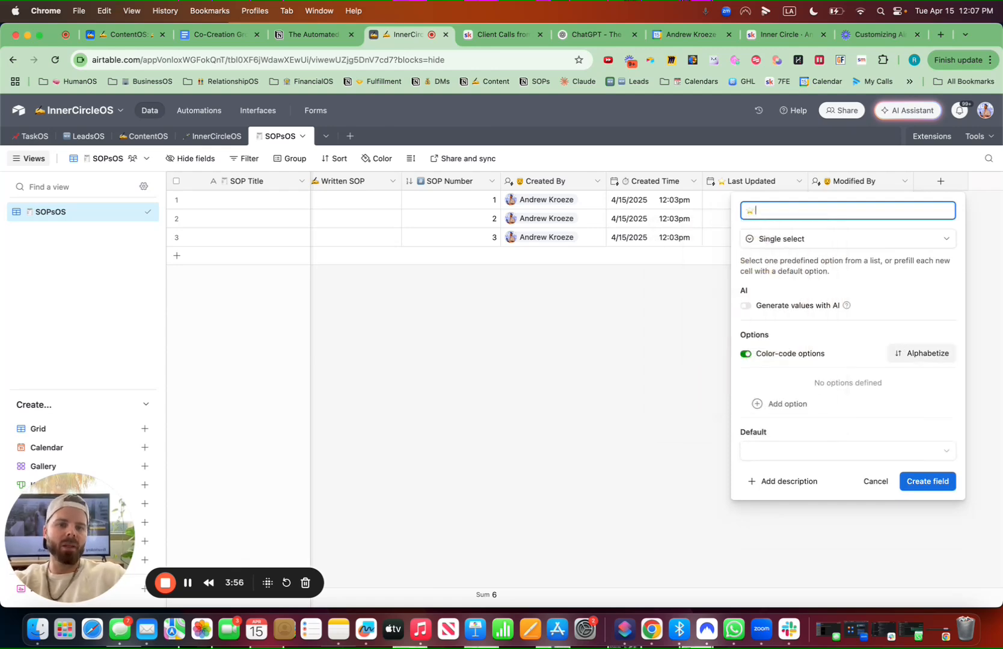
{"action": "type", "text": "Type"}
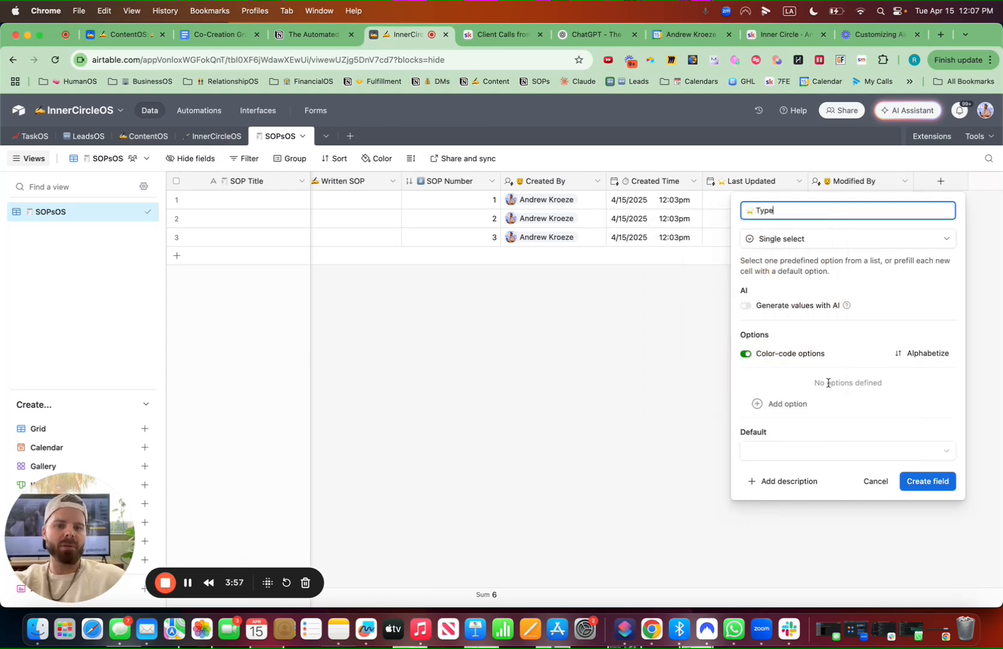
Add the options Offer SOPs, Marketing SOPs and Sales SOPs to the Type field
{"action": "left_click", "coordinate": [788, 404]}
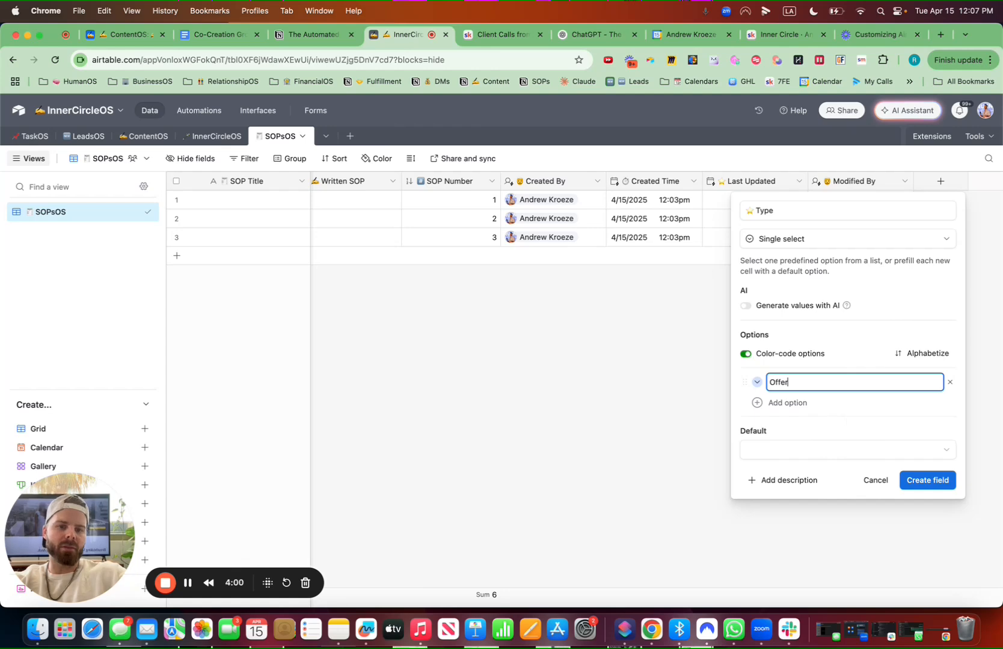
{"action": "type", "text": "Offer SOPs"}
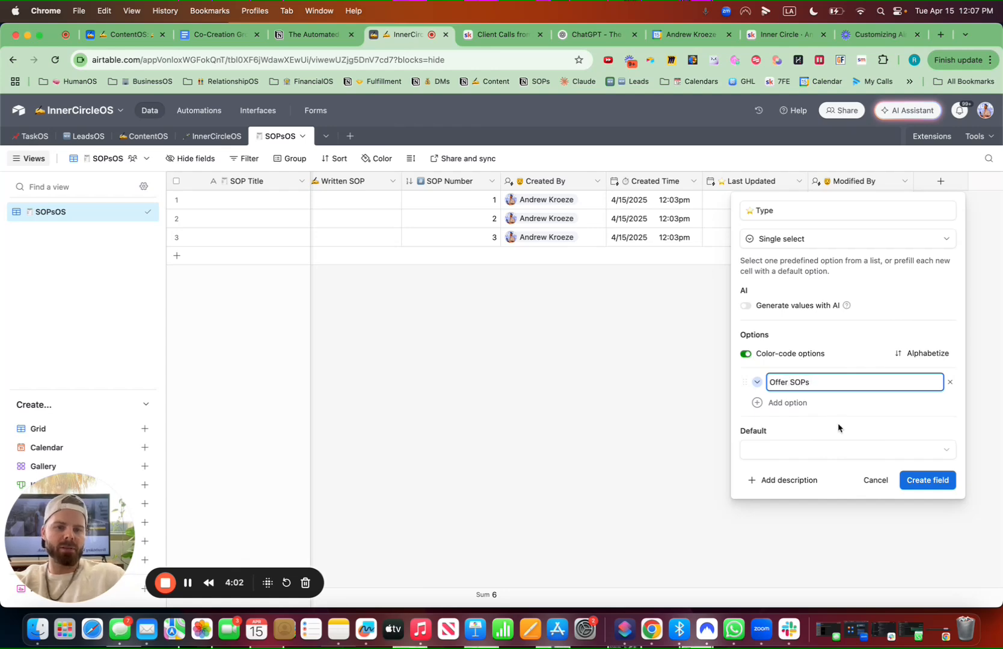
{"action": "left_click", "coordinate": [785, 402]}
{"action": "type", "text": "Ma"}
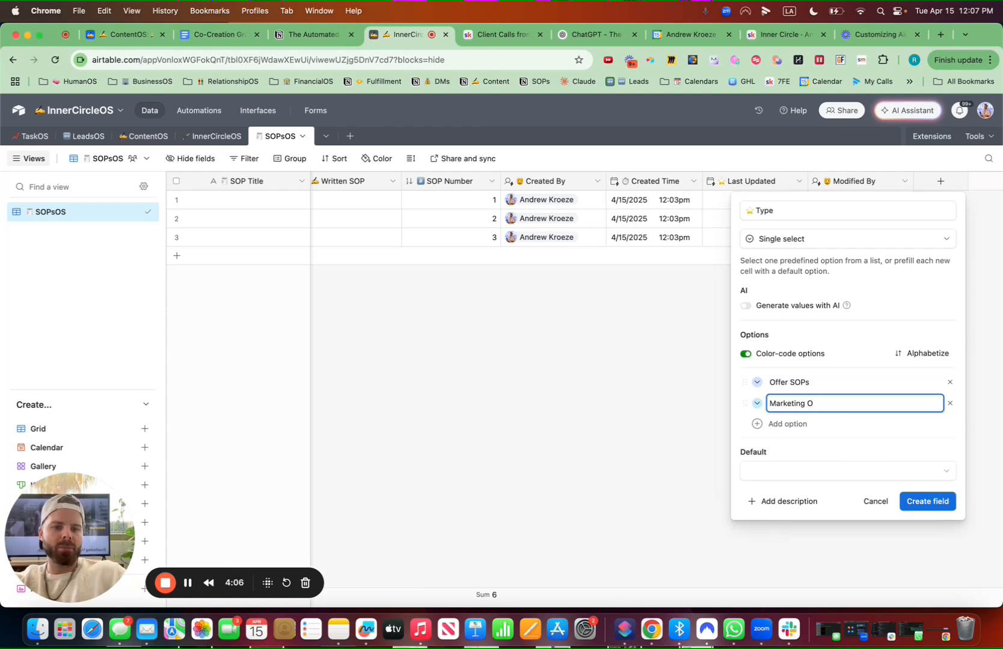
{"action": "type", "text": "rketing SOPS"}
{"action": "key", "text": "BackSpace"}
{"action": "type", "text": "s"}
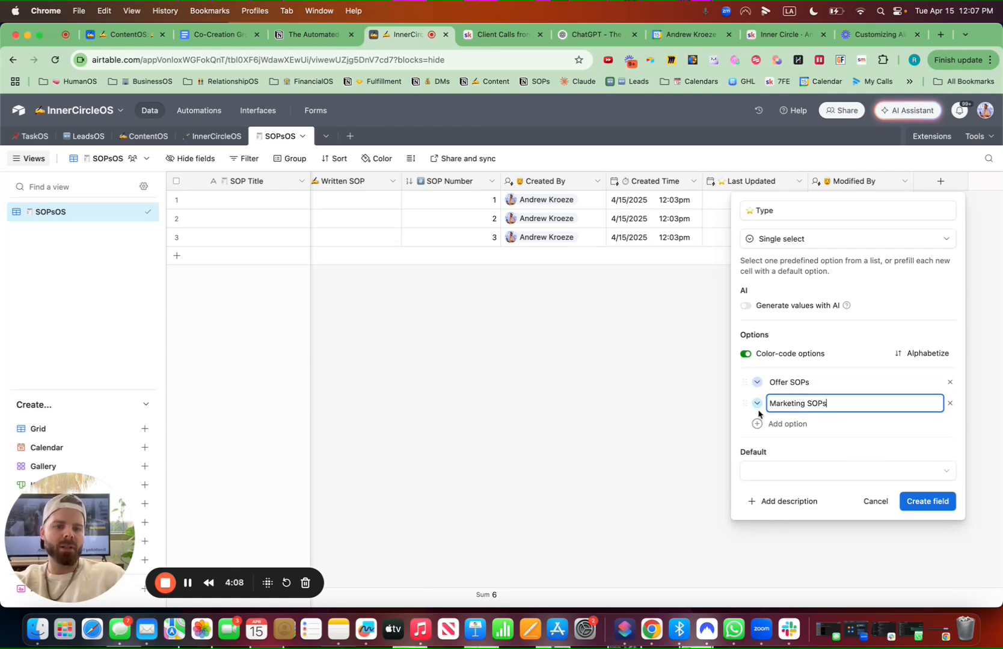
{"action": "left_click", "coordinate": [793, 425]}
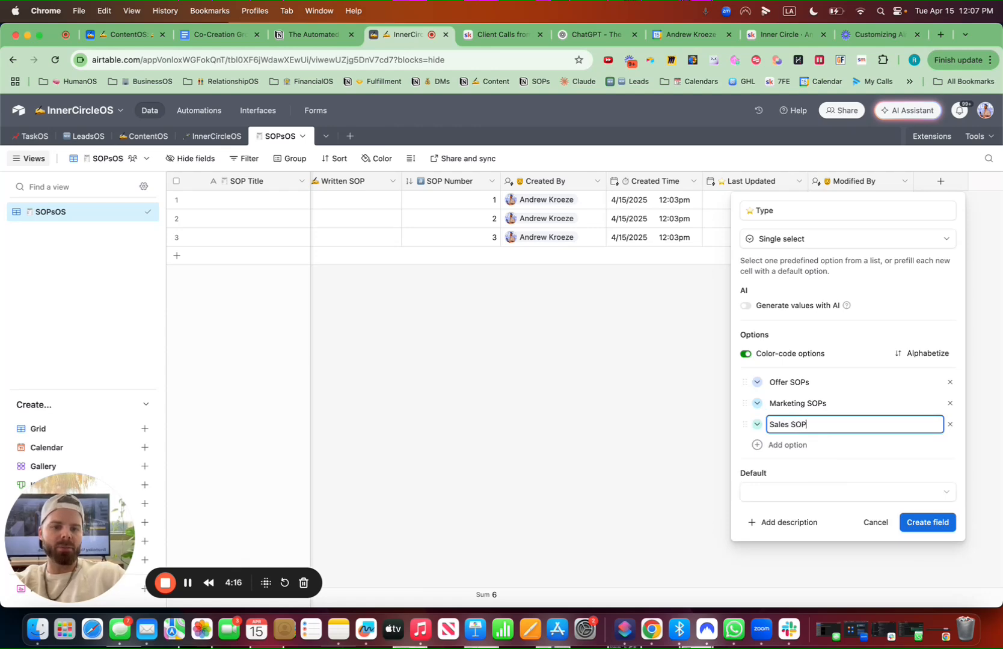
Shorten the Type options to Sales, Marketing and Offer
{"action": "double_click", "coordinate": [788, 425]}
{"action": "key", "text": "BackSpace"}
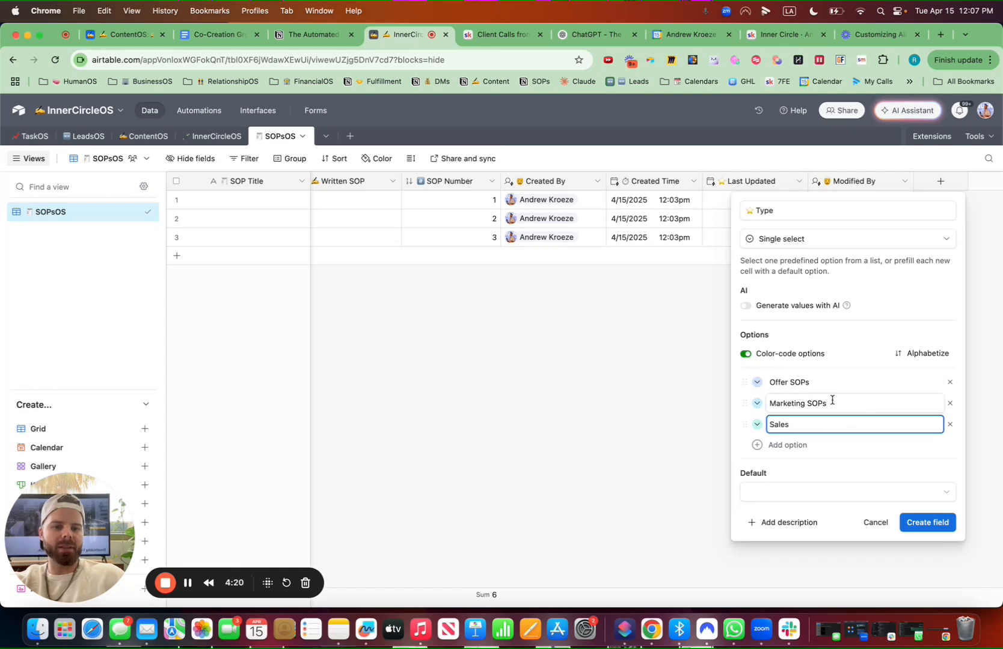
{"action": "double_click", "coordinate": [804, 404]}
{"action": "key", "text": "BackSpace"}
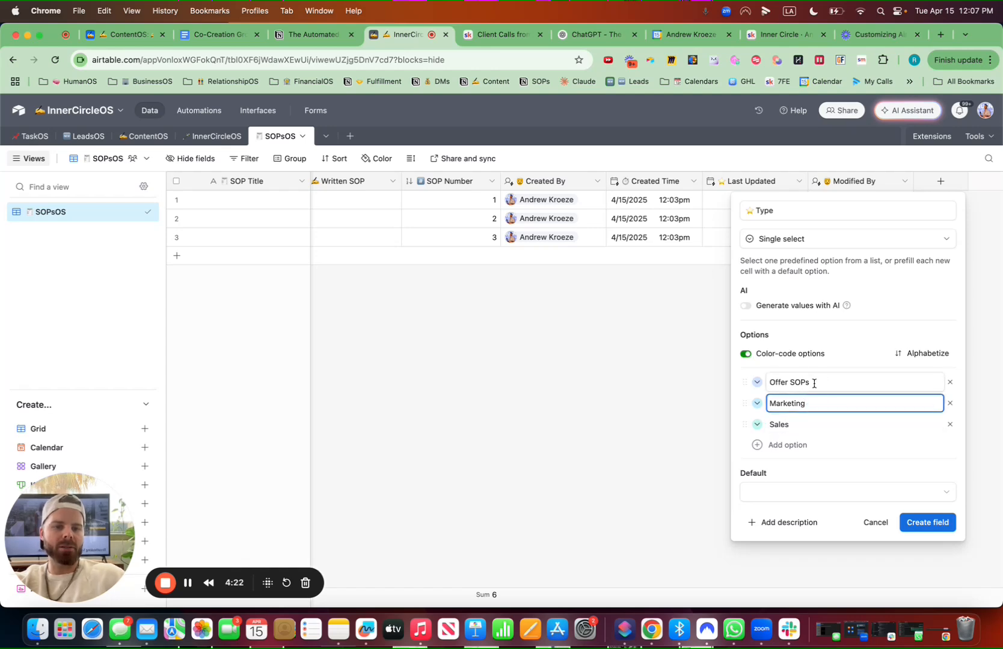
{"action": "double_click", "coordinate": [789, 384]}
{"action": "key", "text": "BackSpace"}
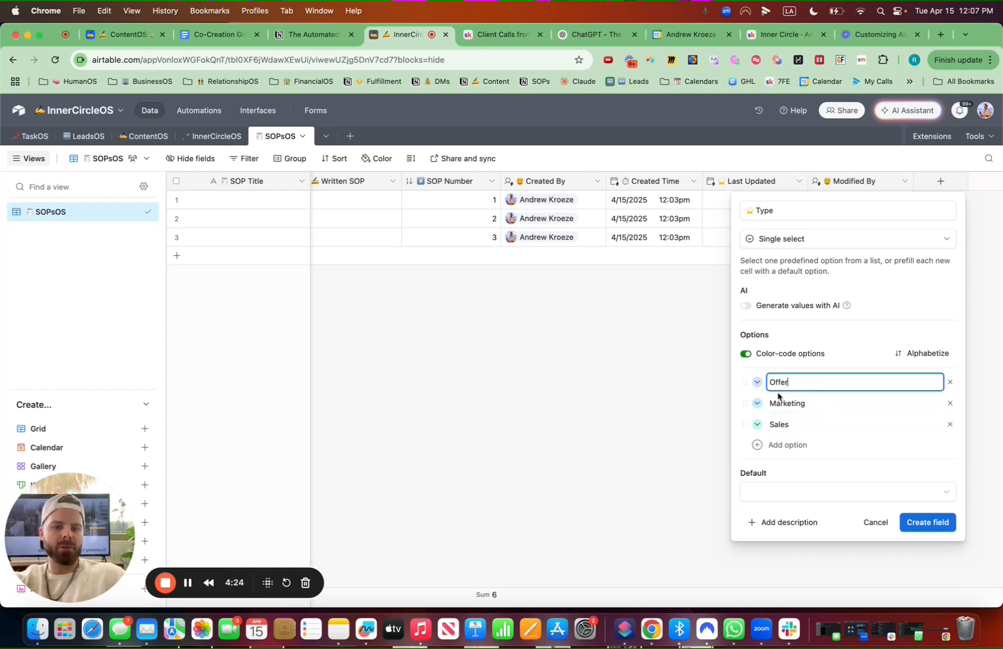
Add the options Fulfillment, Operations and Hiring to the Type field and create the field
{"action": "left_click", "coordinate": [778, 445]}
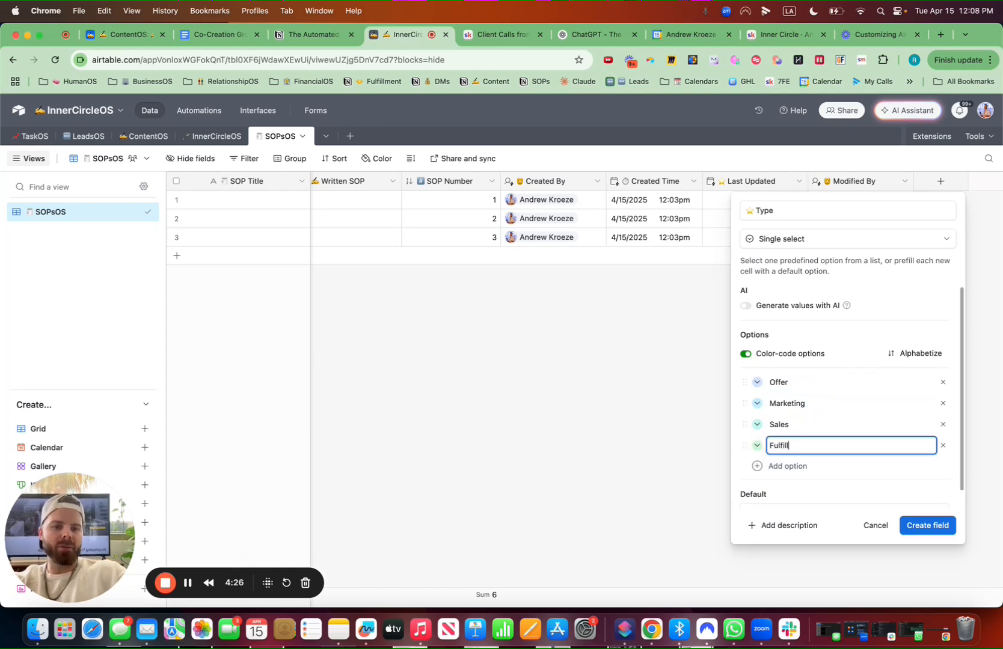
{"action": "type", "text": "Fulfillment"}
{"action": "left_click", "coordinate": [778, 466]}
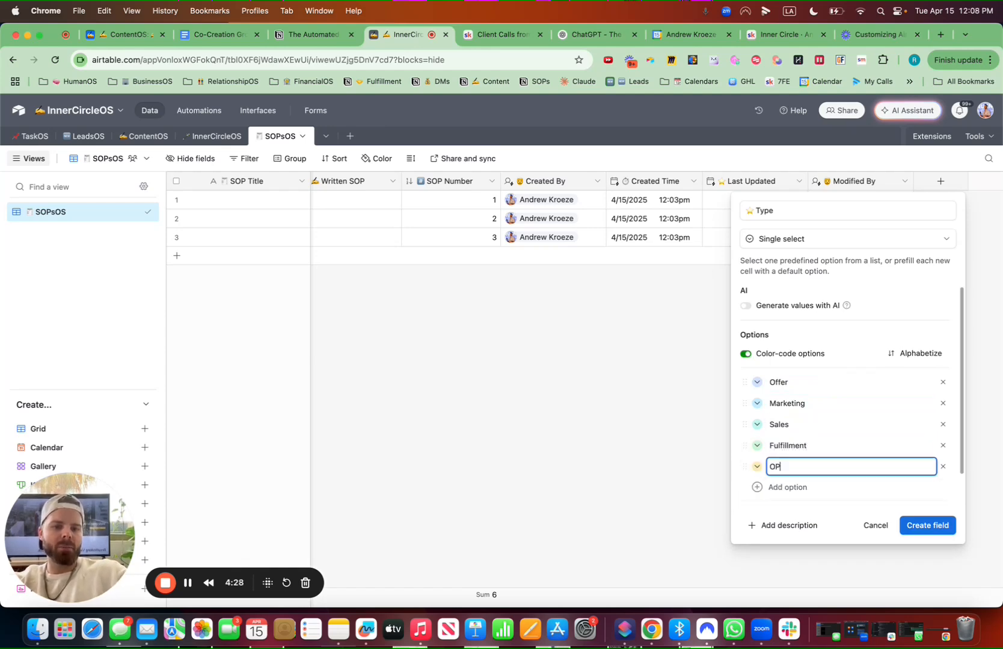
{"action": "type", "text": "Operations"}
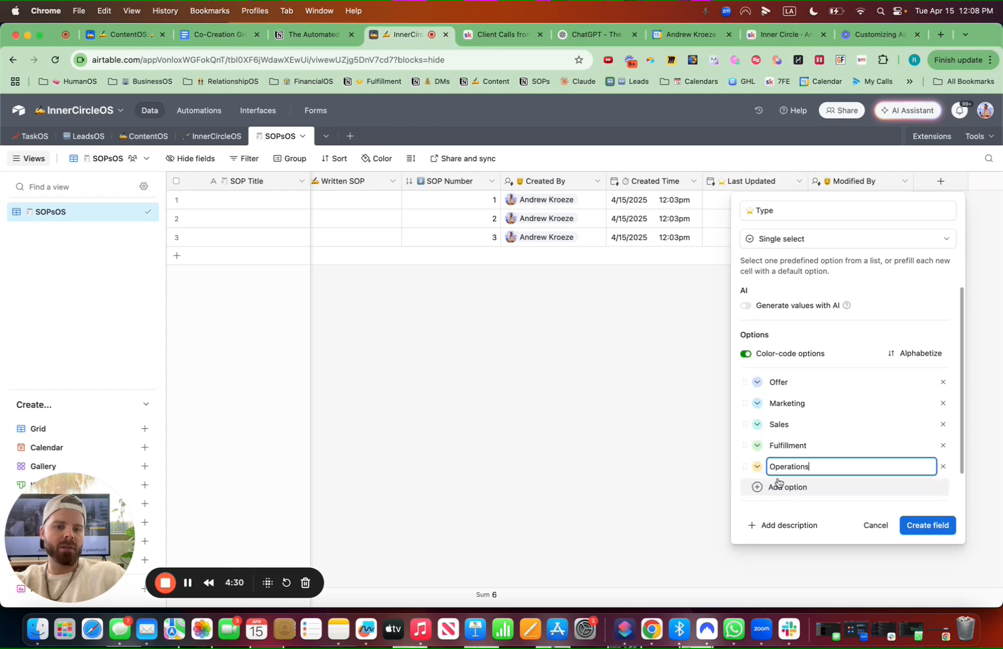
{"action": "left_click", "coordinate": [778, 487]}
{"action": "type", "text": "Hiring"}
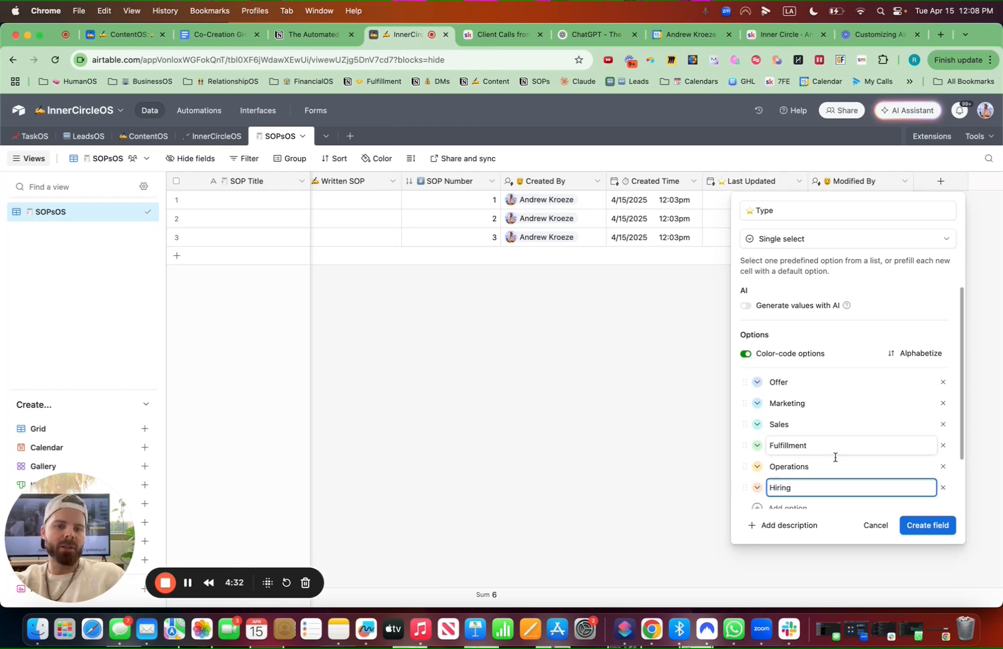
{"action": "scroll", "coordinate": [836, 457], "scroll_direction": "down", "scroll_amount": 2}
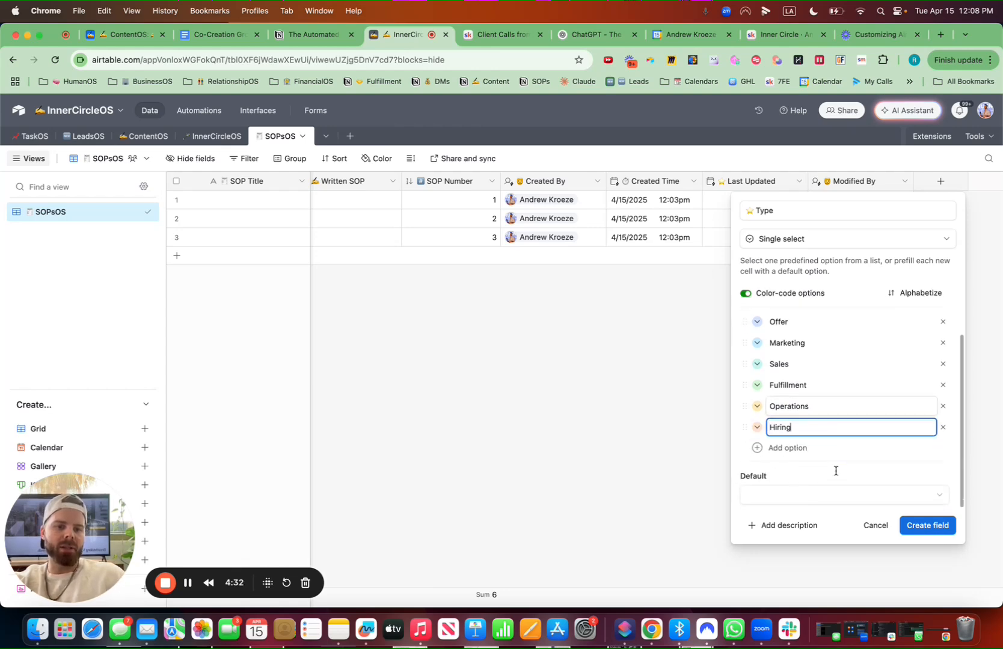
{"action": "left_click", "coordinate": [927, 525]}
Move the Type field right after Written SOP and the Created Time field right after SOP Title
{"action": "left_click_drag", "start_coordinate": [942, 177], "coordinate": [517, 181]}
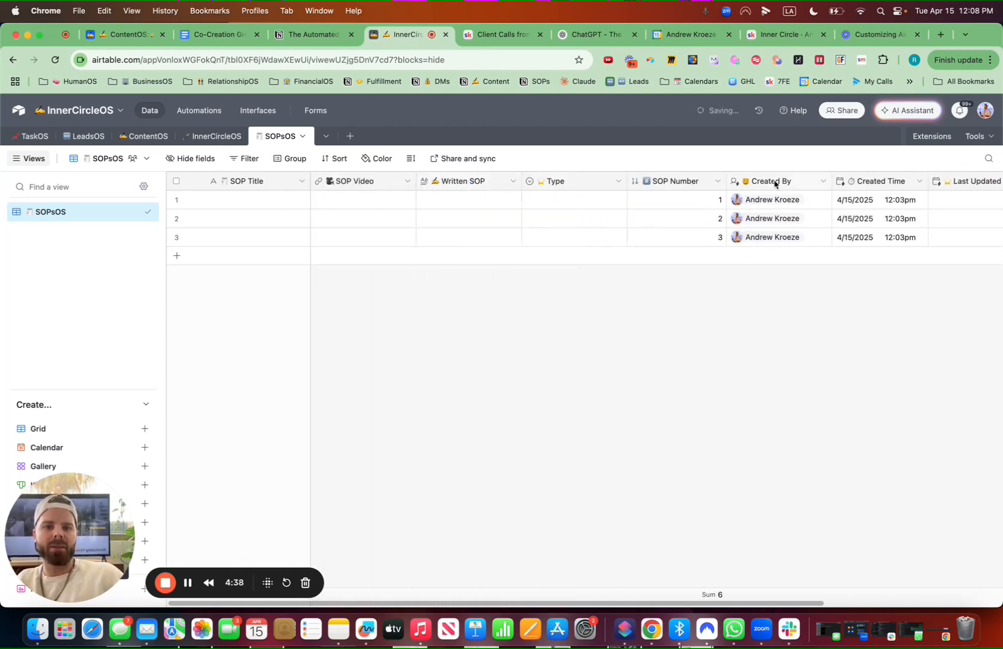
{"action": "left_click_drag", "start_coordinate": [866, 181], "coordinate": [393, 184]}
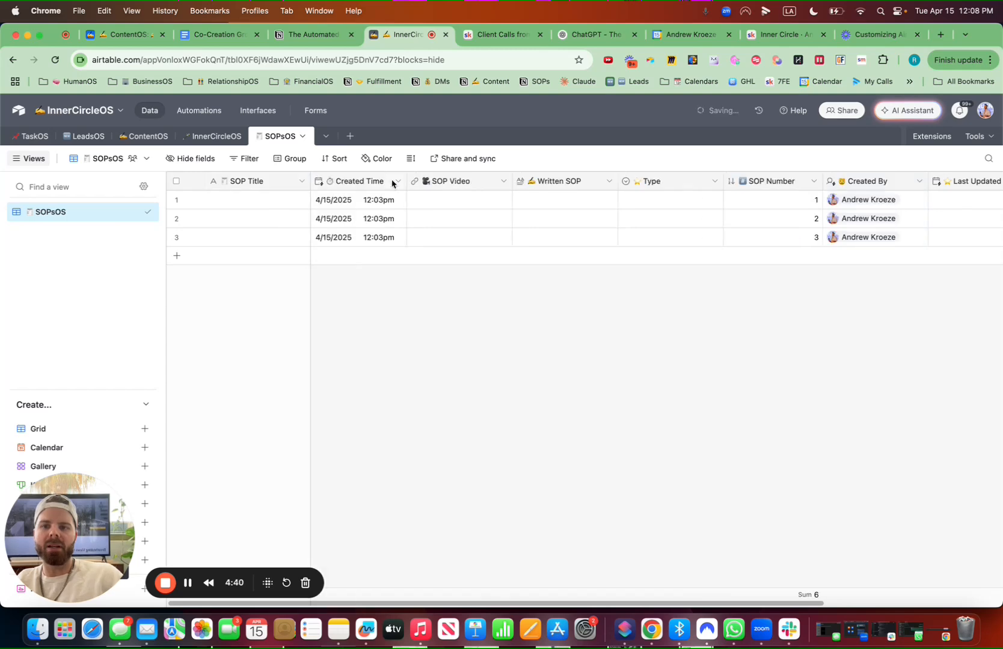
Group the SOPsOS view by the Type field
{"action": "left_click", "coordinate": [294, 159]}
{"action": "left_click", "coordinate": [341, 223]}
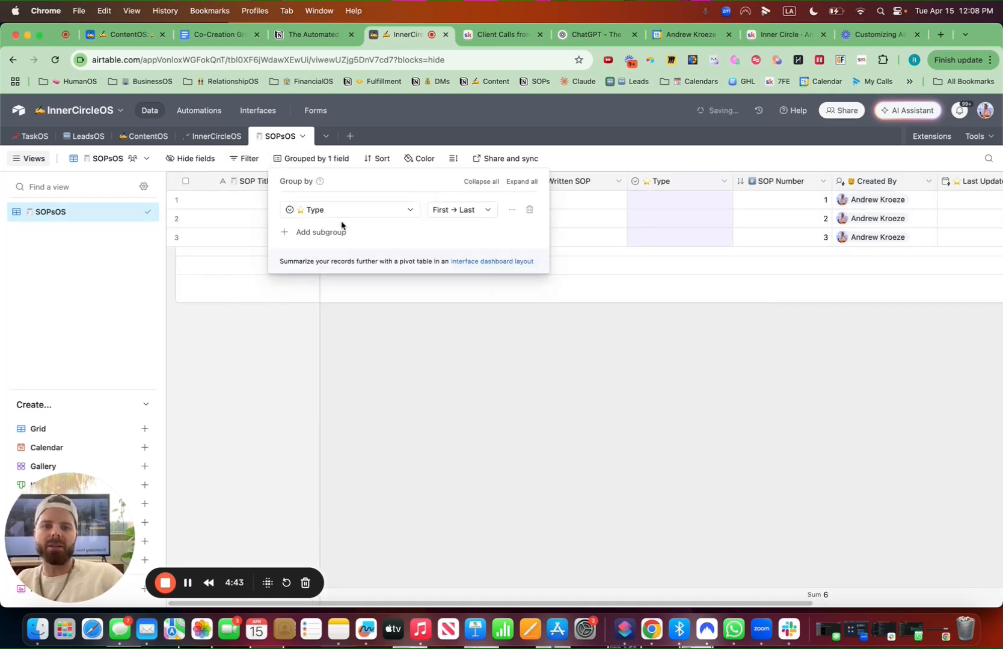
{"action": "left_click", "coordinate": [711, 529]}
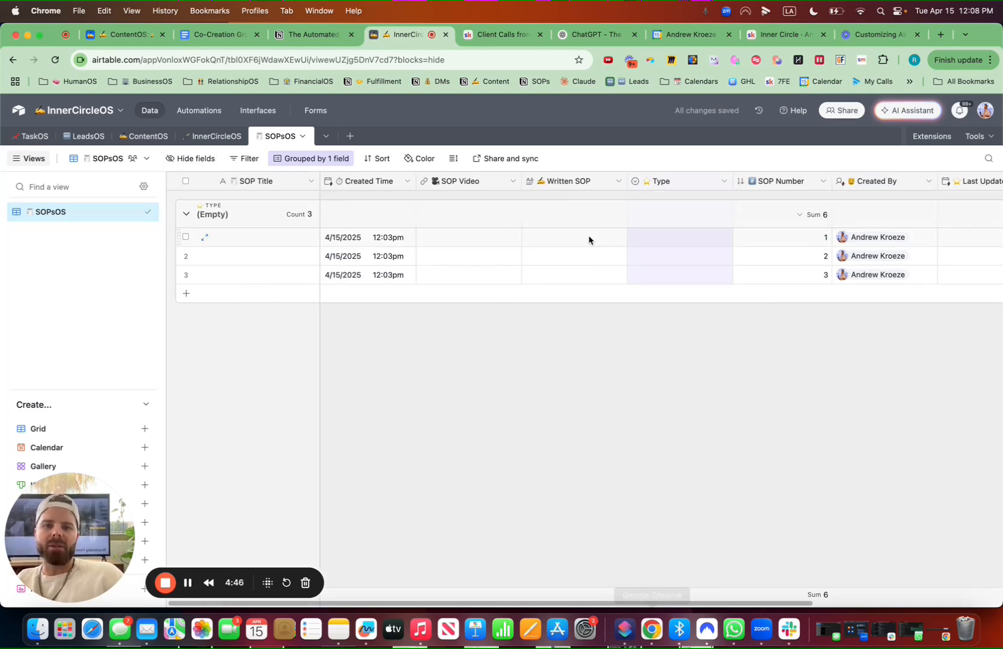
Open the Airtable web clipper on the Loom video page and review its Add record to SOPs form
{"action": "left_click", "coordinate": [650, 60]}
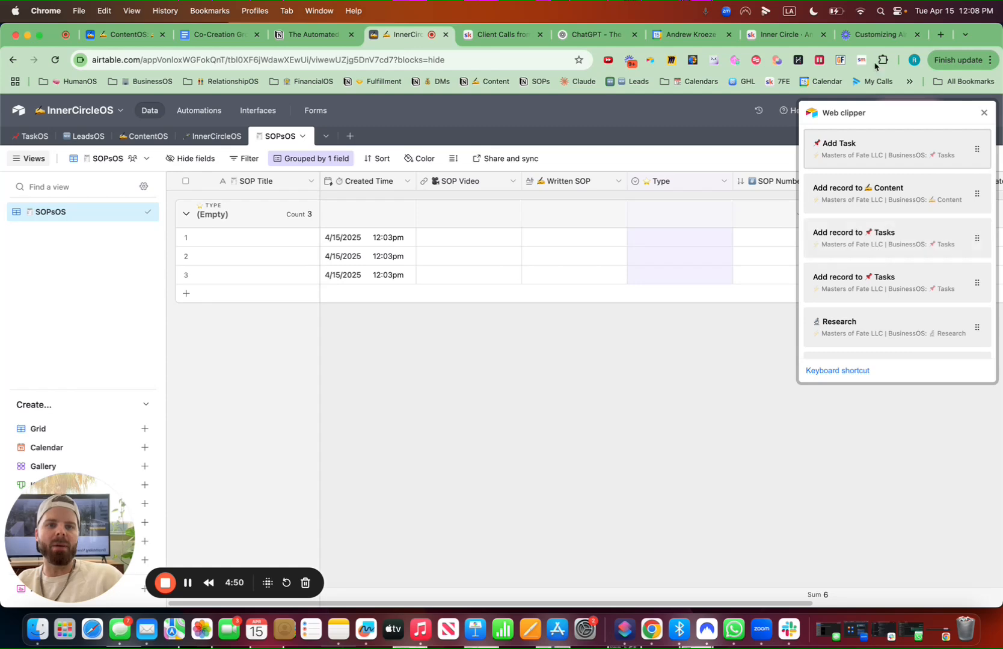
{"action": "left_click", "coordinate": [873, 38]}
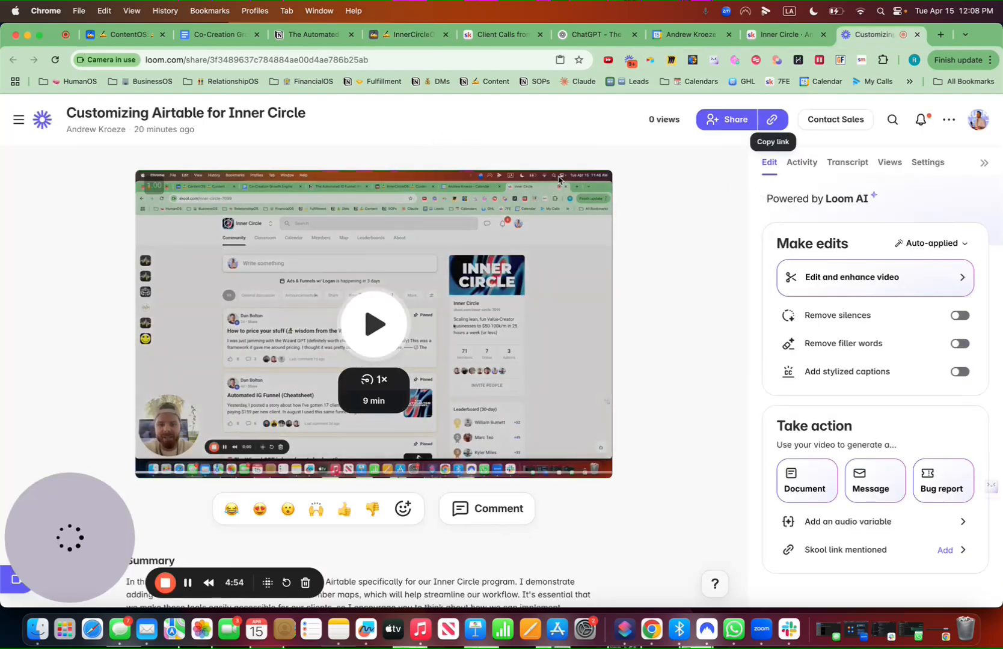
{"action": "left_click", "coordinate": [652, 62]}
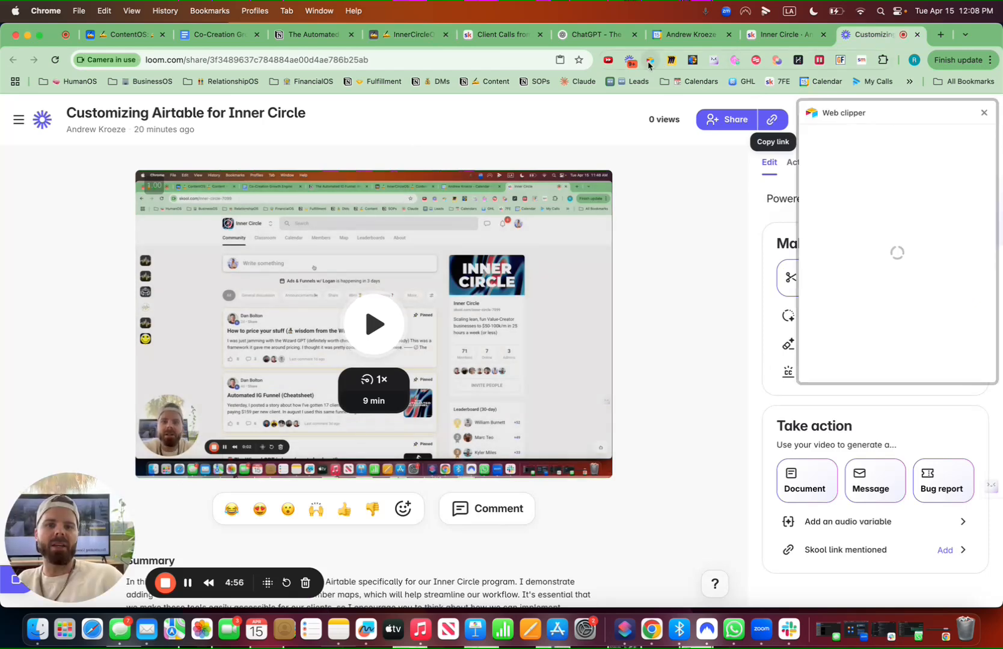
{"action": "scroll", "coordinate": [865, 218], "scroll_direction": "down", "scroll_amount": 3}
{"action": "scroll", "coordinate": [865, 218], "scroll_direction": "down", "scroll_amount": 5}
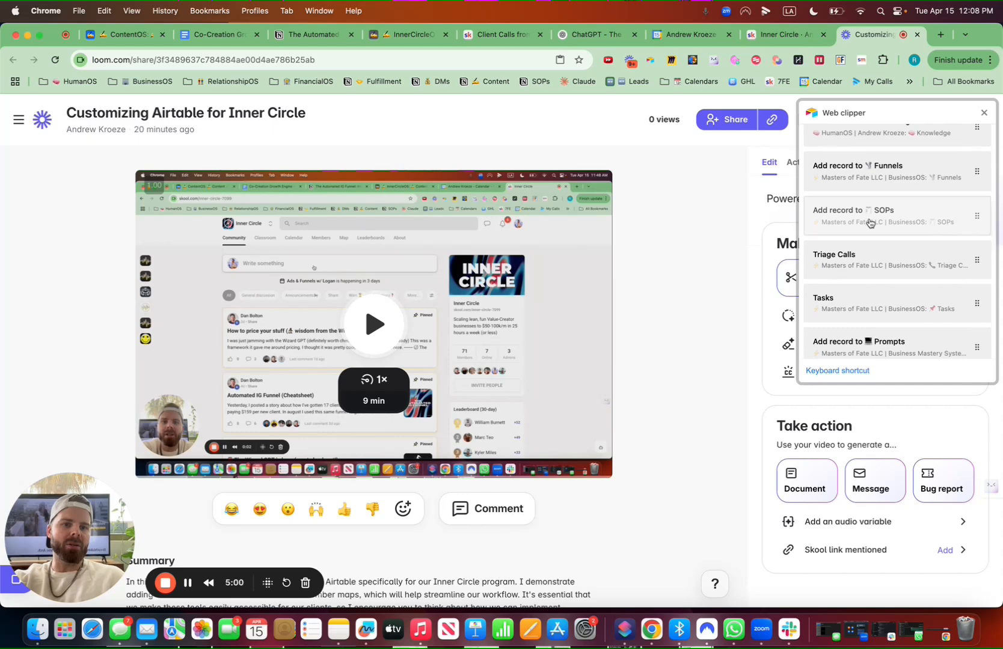
{"action": "left_click", "coordinate": [869, 224]}
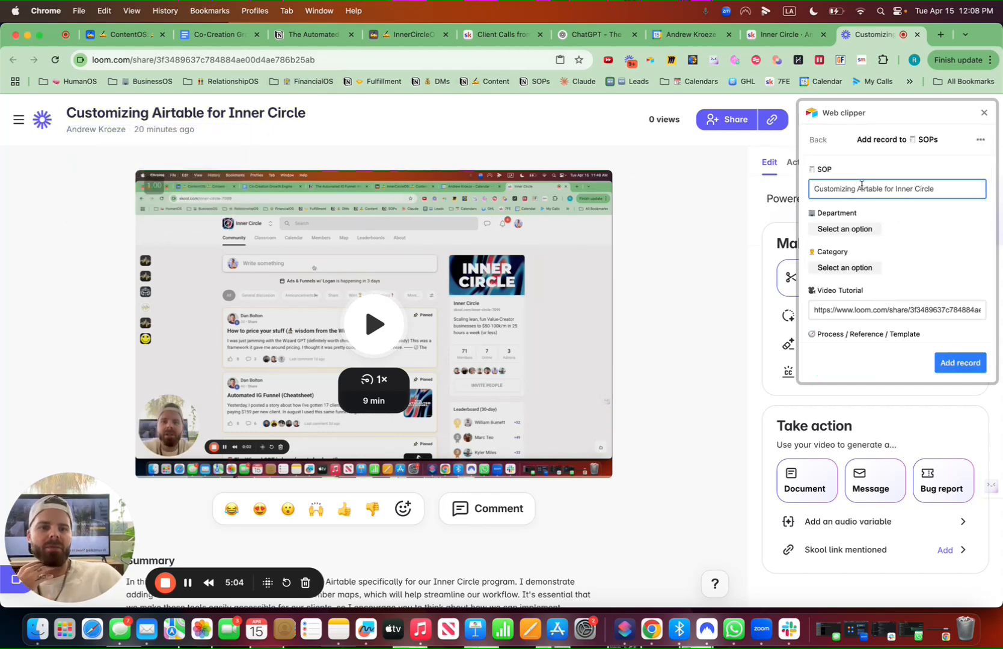
{"action": "scroll", "coordinate": [842, 240], "scroll_direction": "down", "scroll_amount": 2}
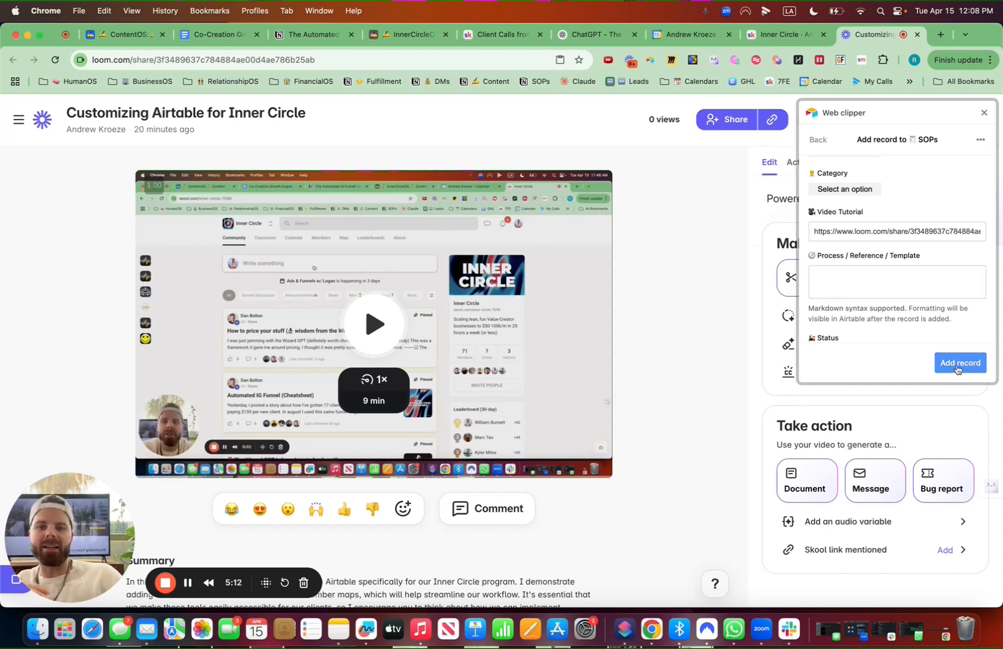
{"action": "scroll", "coordinate": [808, 206], "scroll_direction": "up", "scroll_amount": 3}
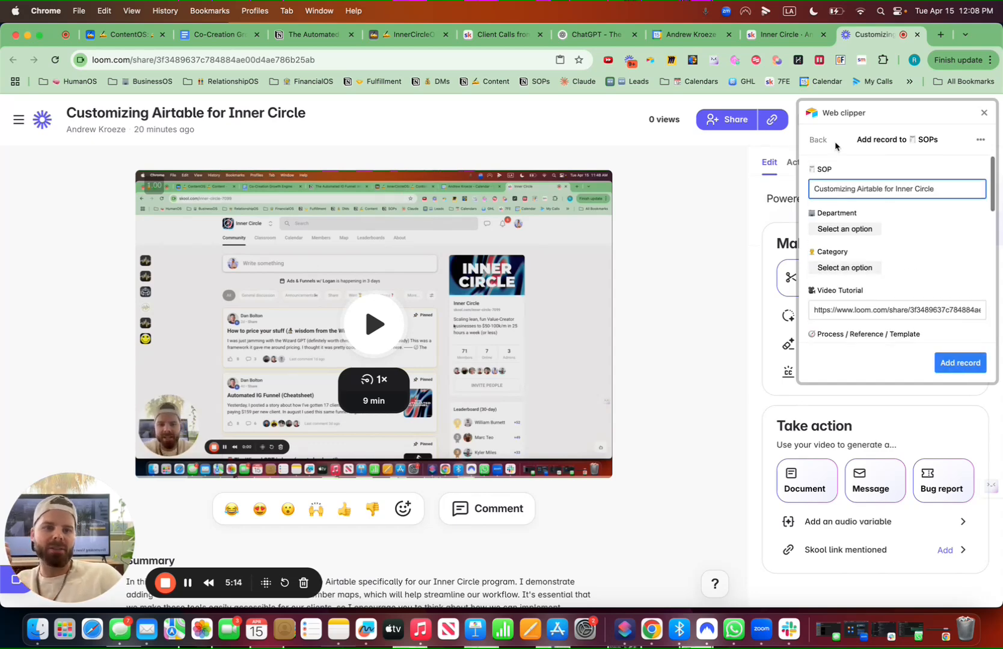
{"action": "left_click", "coordinate": [662, 217]}
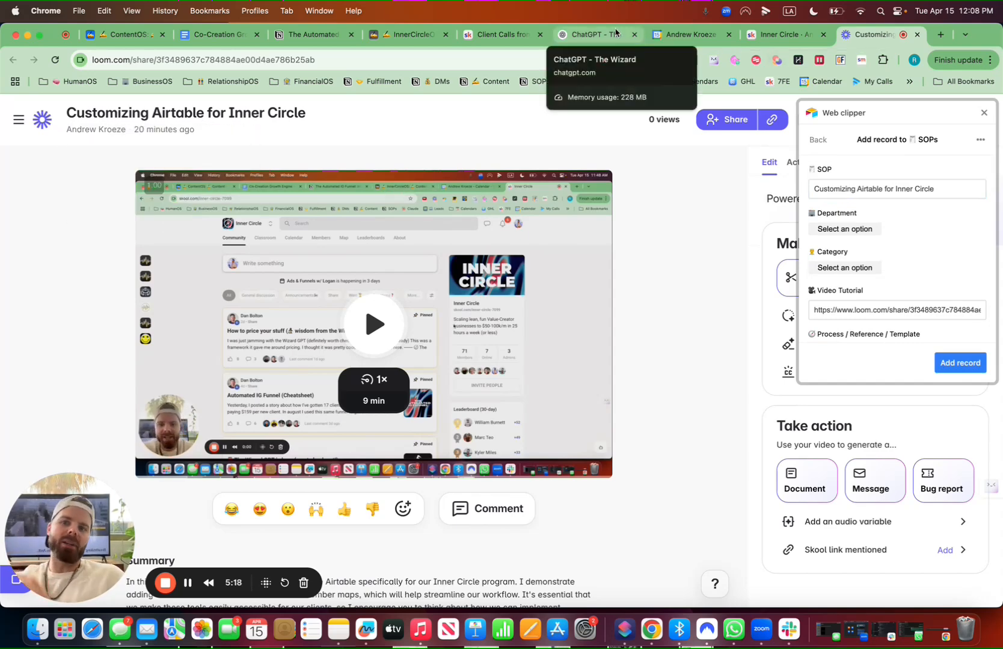
Open the Airtable Webclipper Overview lesson in the 7-Figure CEO Collective classroom and start editing it to get its video link
{"action": "left_click", "coordinate": [776, 34]}
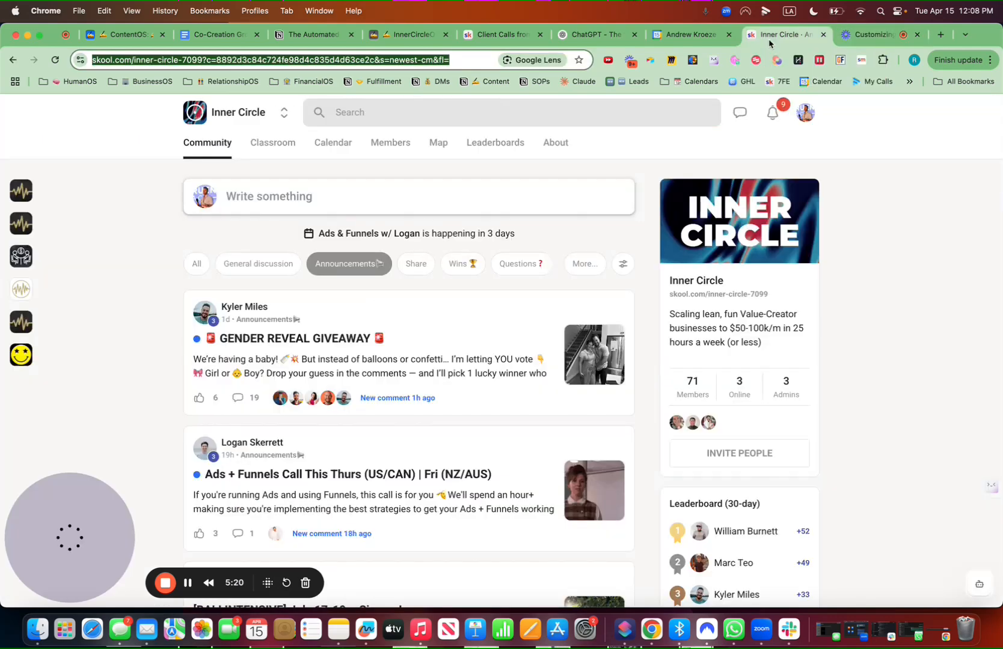
{"action": "left_click", "coordinate": [284, 113]}
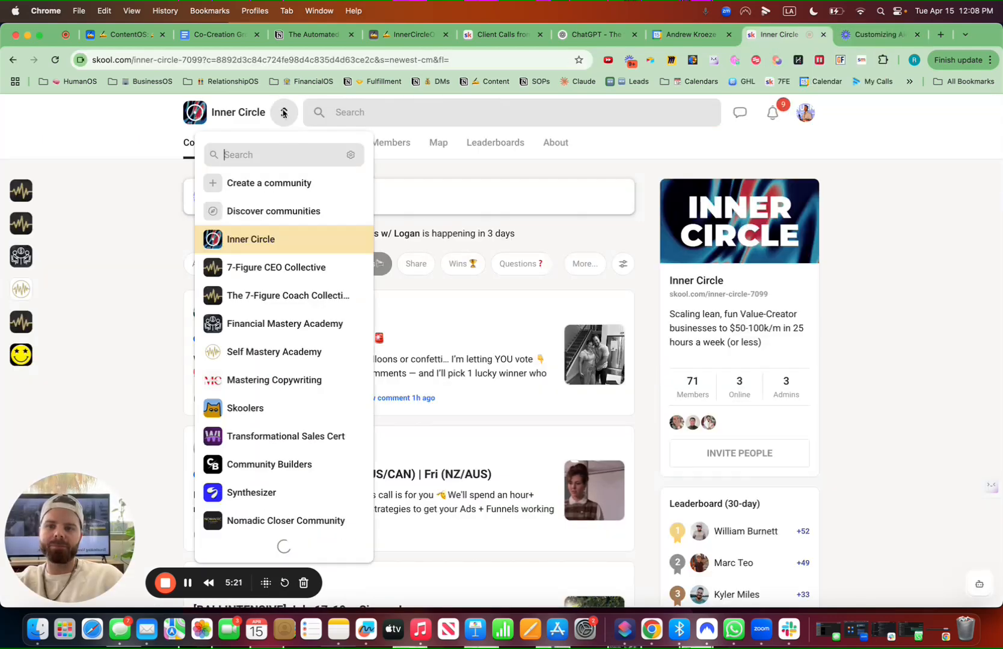
{"action": "left_click", "coordinate": [279, 270]}
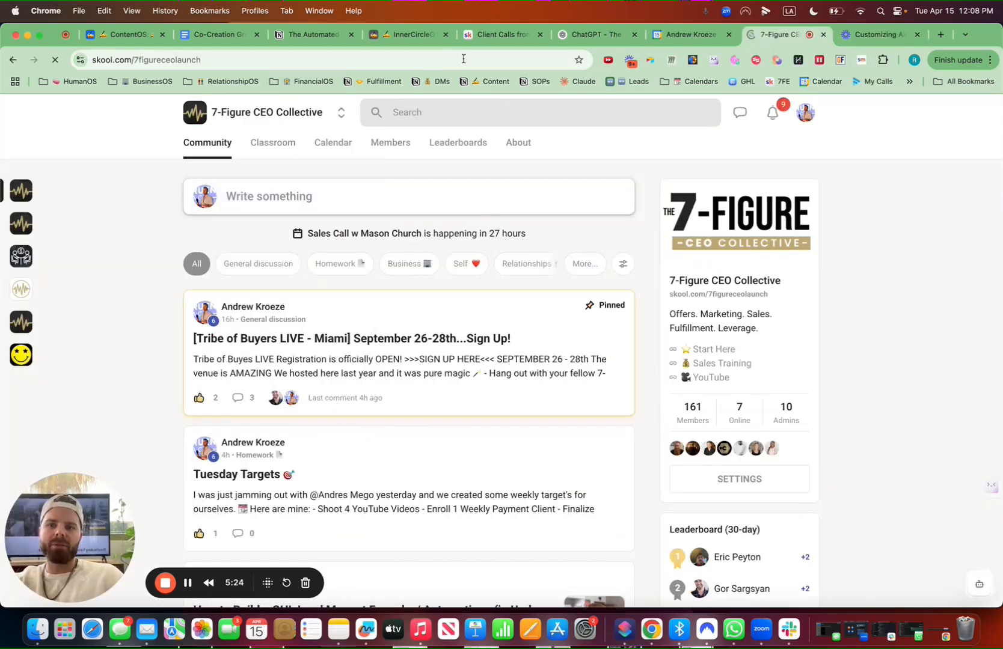
{"action": "left_click", "coordinate": [494, 36]}
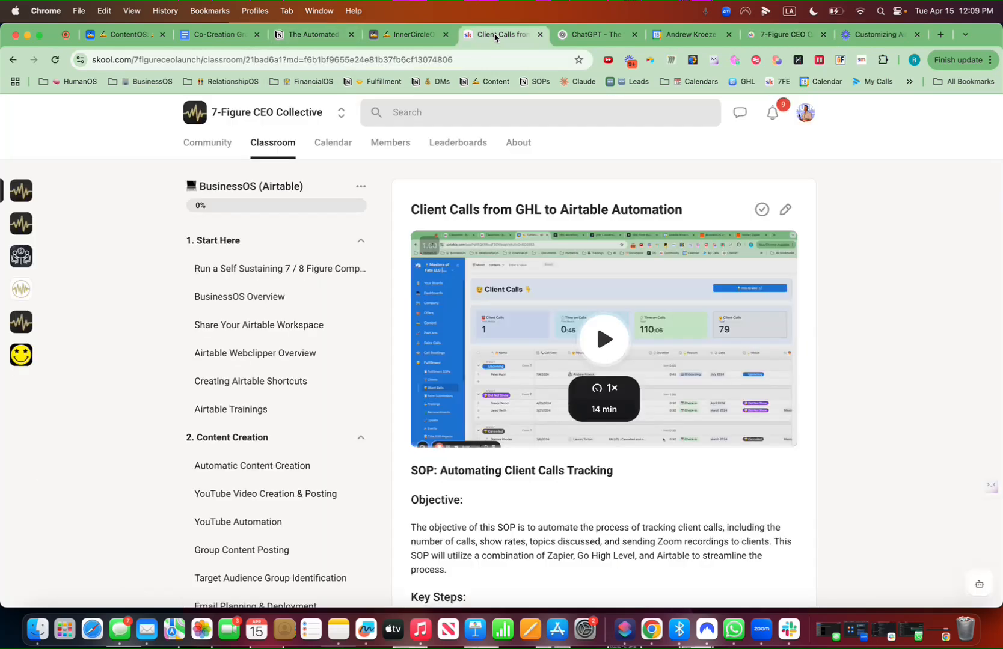
{"action": "left_click", "coordinate": [280, 359]}
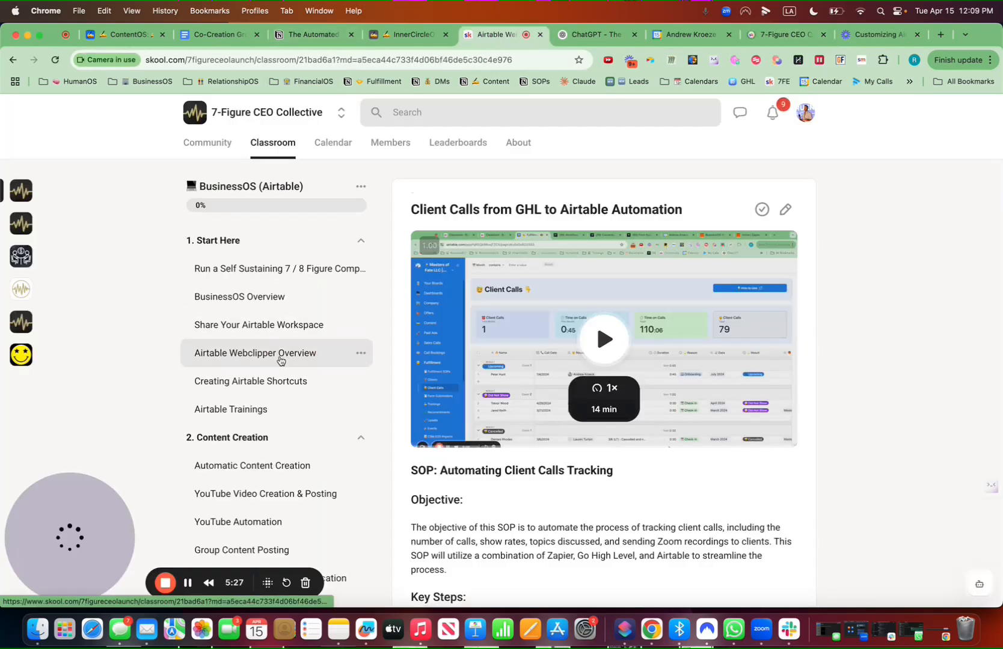
{"action": "left_click", "coordinate": [785, 209]}
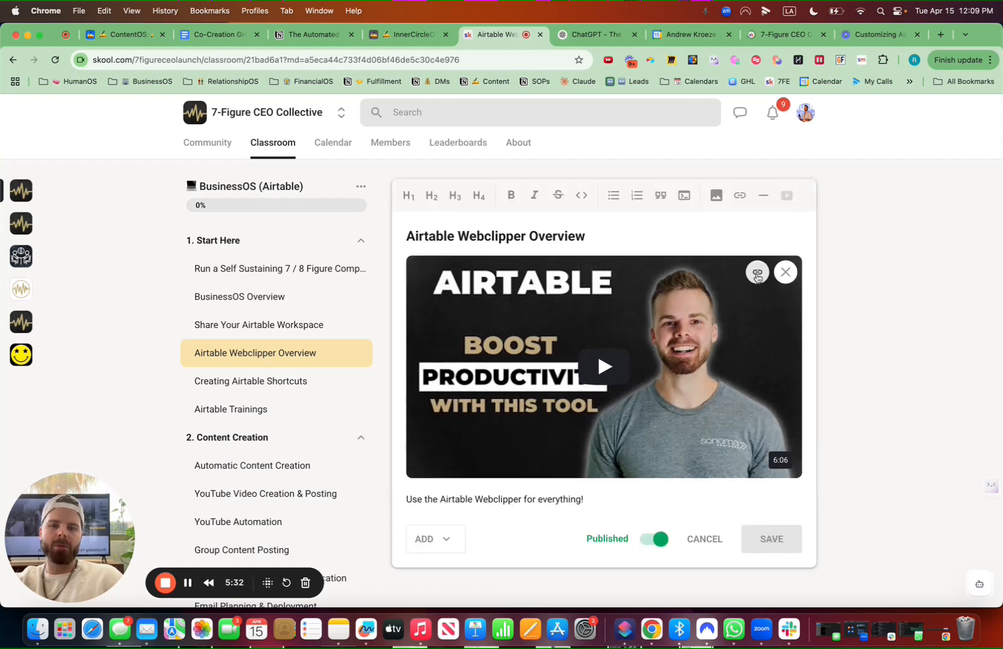
Return to the SOPsOS table and paste the copied video link into the first record's SOP Video cell
{"action": "left_click", "coordinate": [136, 34]}
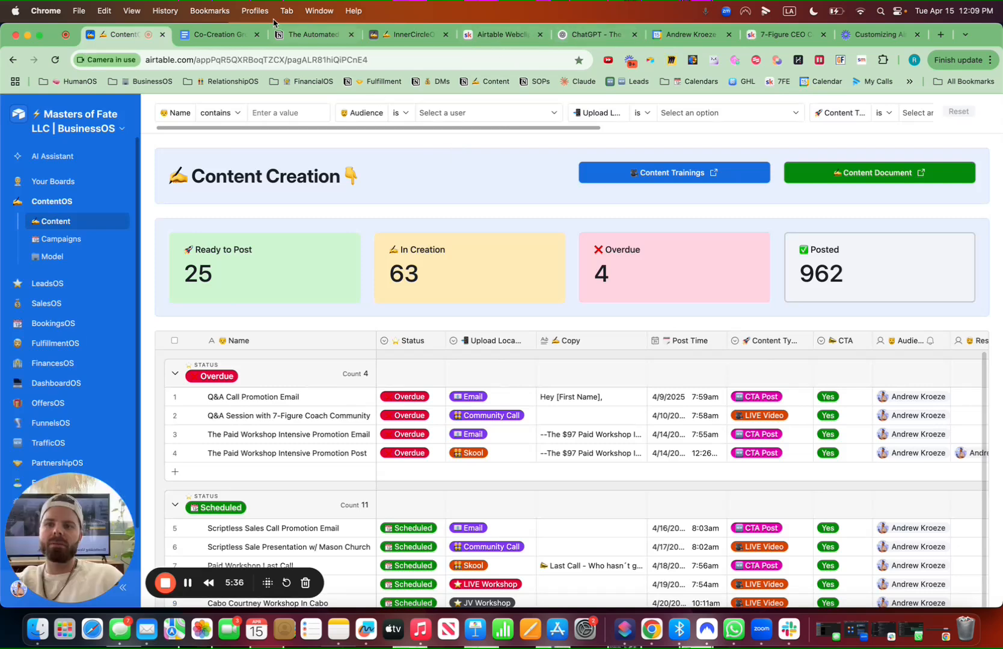
{"action": "left_click", "coordinate": [406, 34]}
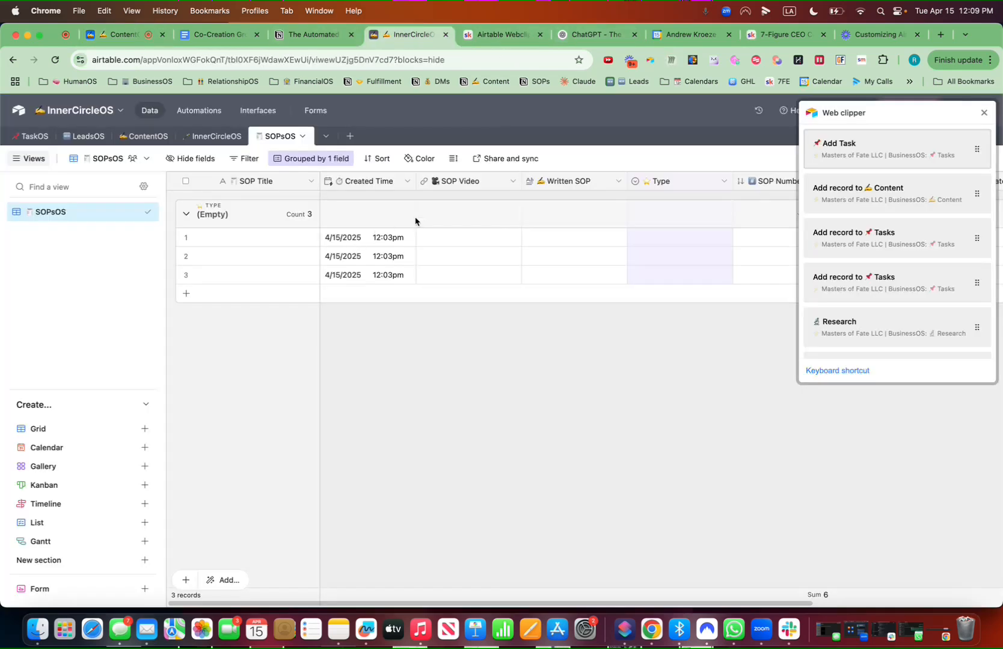
{"action": "left_click", "coordinate": [466, 240]}
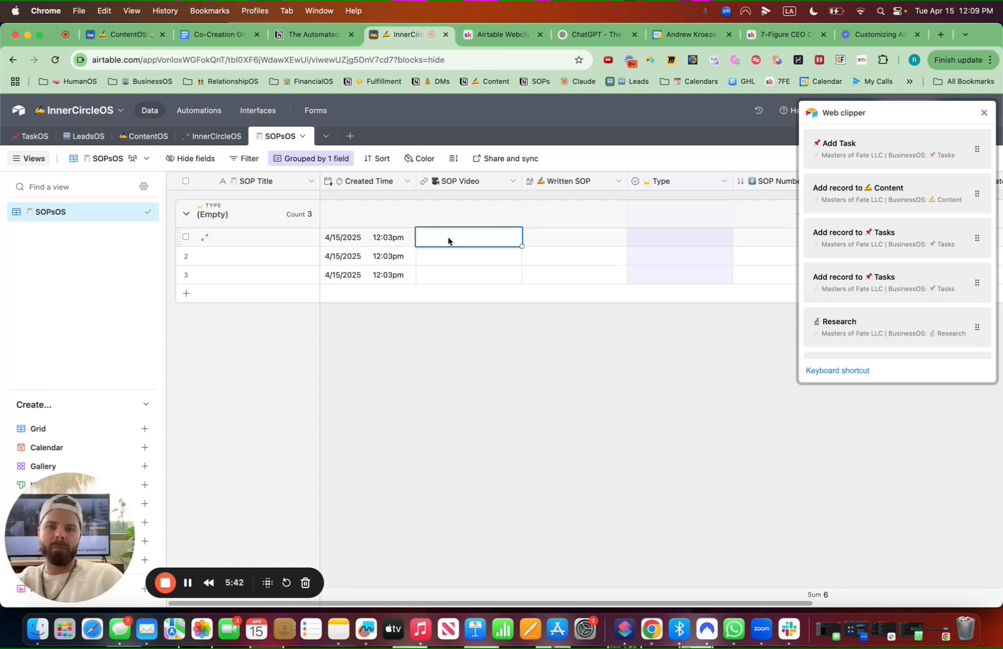
{"action": "left_click", "coordinate": [982, 113]}
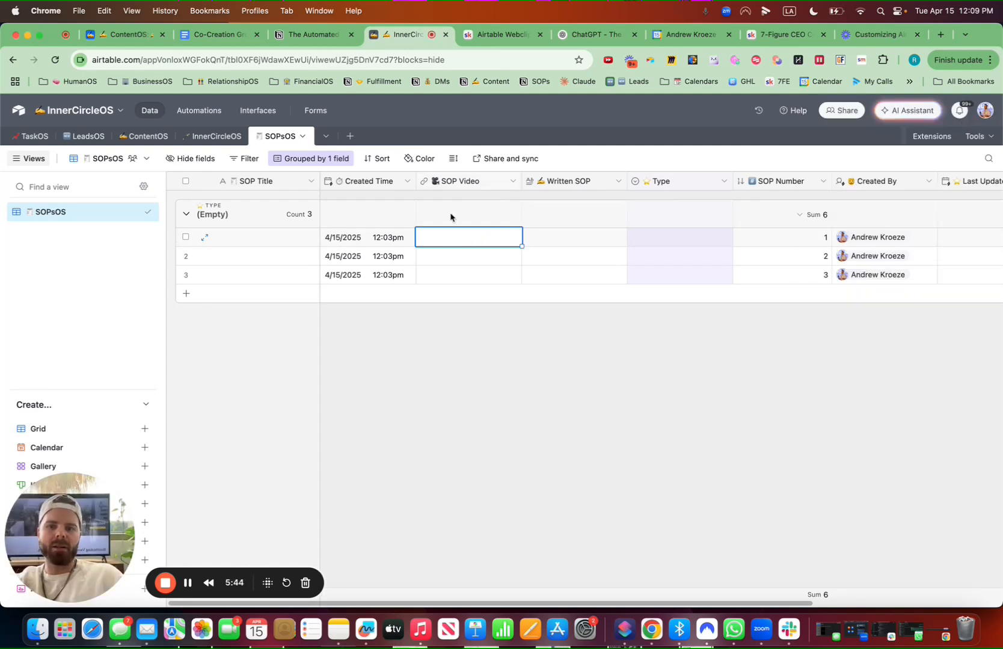
{"action": "left_click", "coordinate": [441, 239]}
{"action": "key", "text": "super+v"}
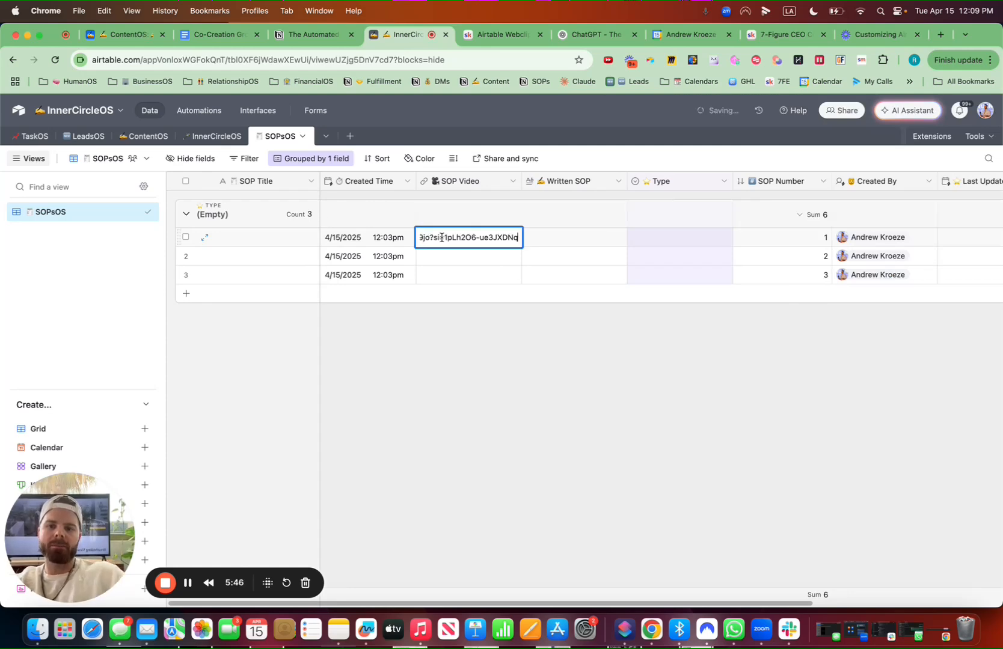
Title the first record How to Set Up Your Airtable Webclipper
{"action": "left_click", "coordinate": [490, 354]}
{"action": "double_click", "coordinate": [256, 236]}
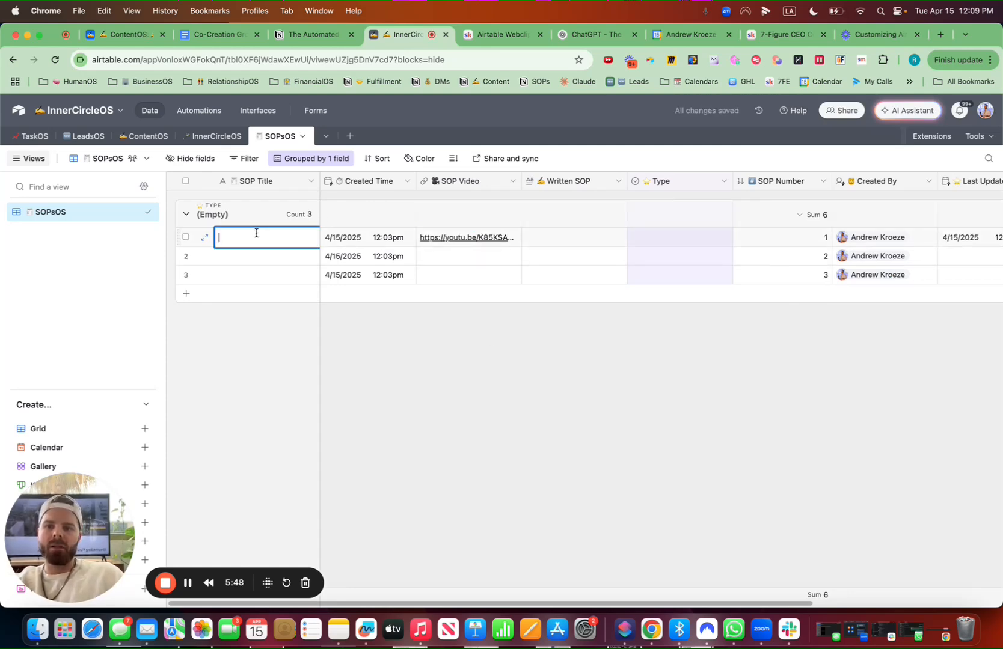
{"action": "type", "text": "How to Se"}
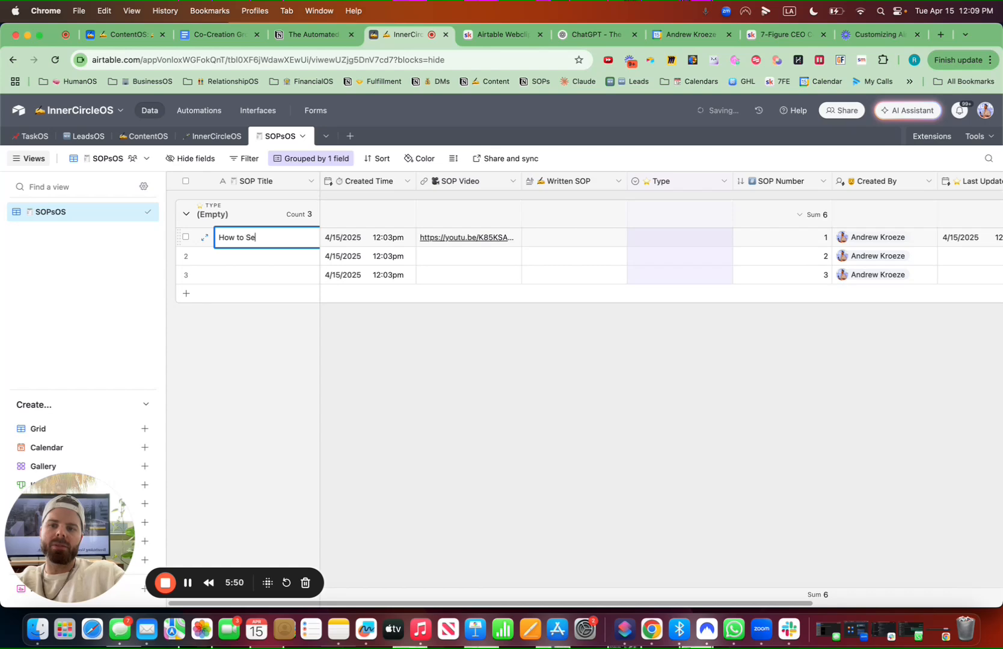
{"action": "type", "text": "t Up Your Airt"}
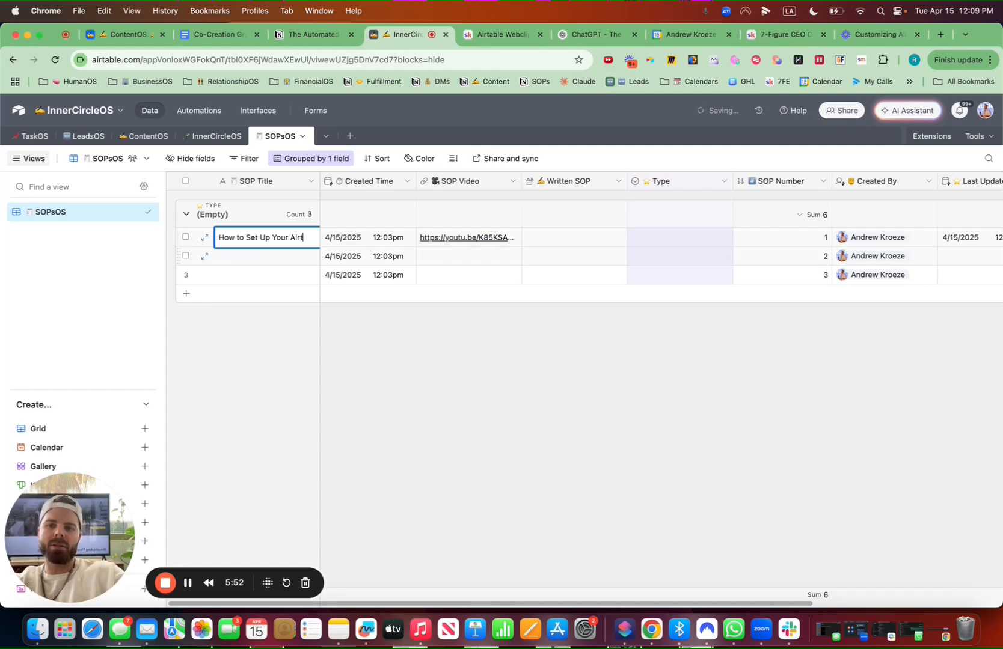
{"action": "type", "text": "able Webclipper"}
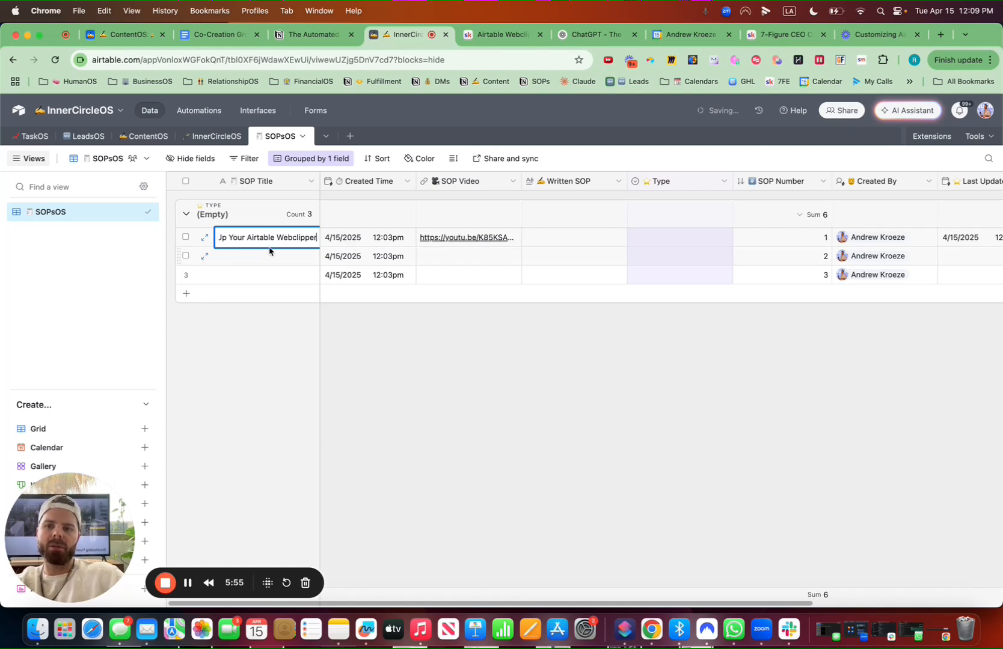
{"action": "left_click", "coordinate": [455, 345]}
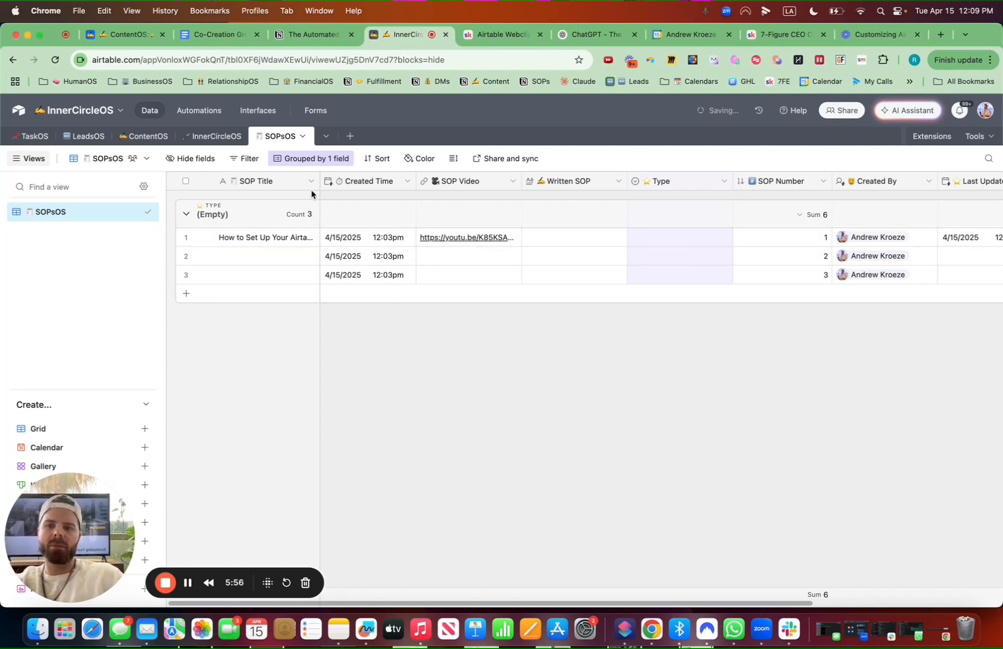
Widen the SOP Title column so full titles show
{"action": "left_click_drag", "start_coordinate": [320, 181], "coordinate": [376, 182]}
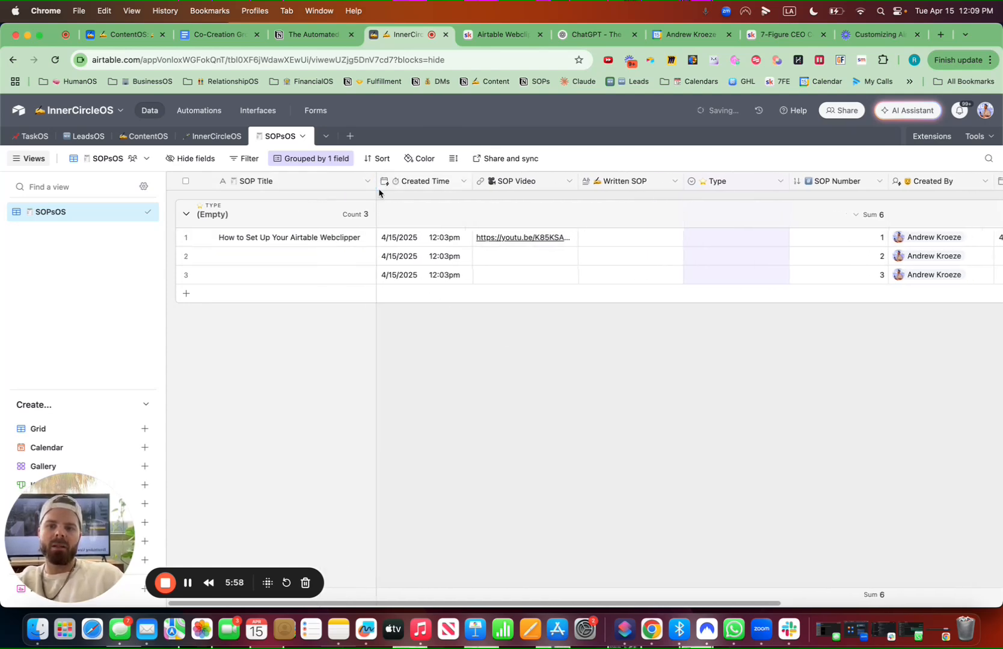
{"action": "double_click", "coordinate": [605, 236]}
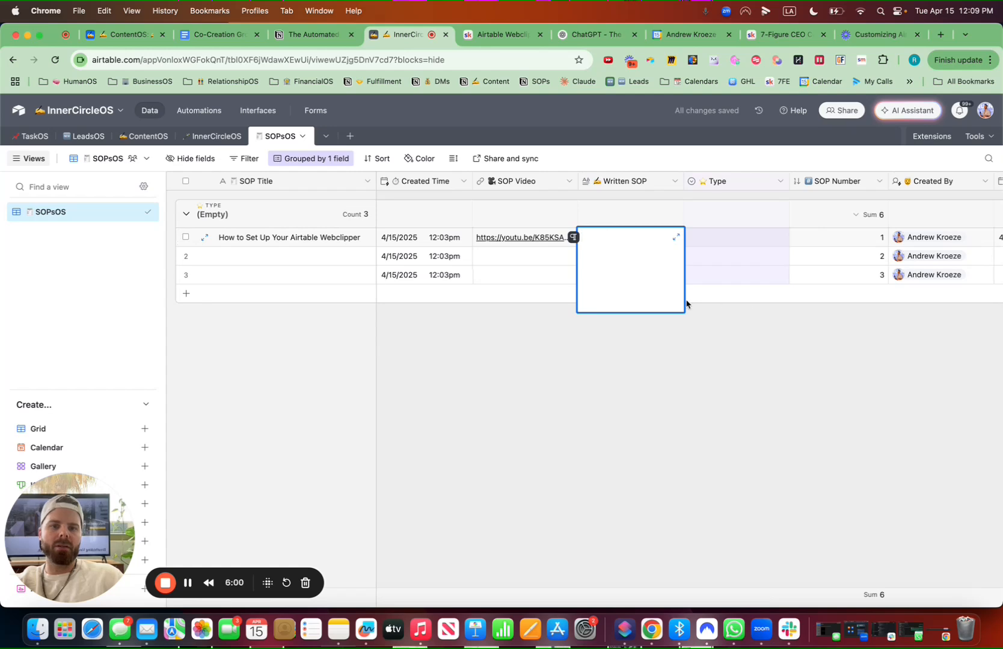
Add a User field named Accountable with an emoji prefix
{"action": "scroll", "coordinate": [863, 445], "scroll_direction": "right", "scroll_amount": 5}
{"action": "left_click", "coordinate": [930, 180]}
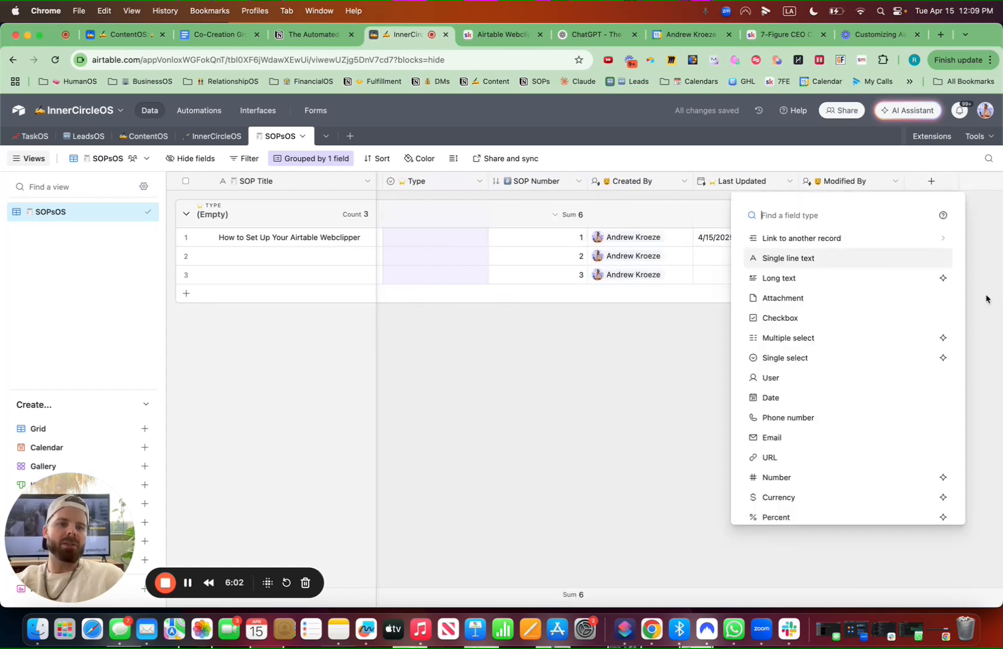
{"action": "type", "text": "user"}
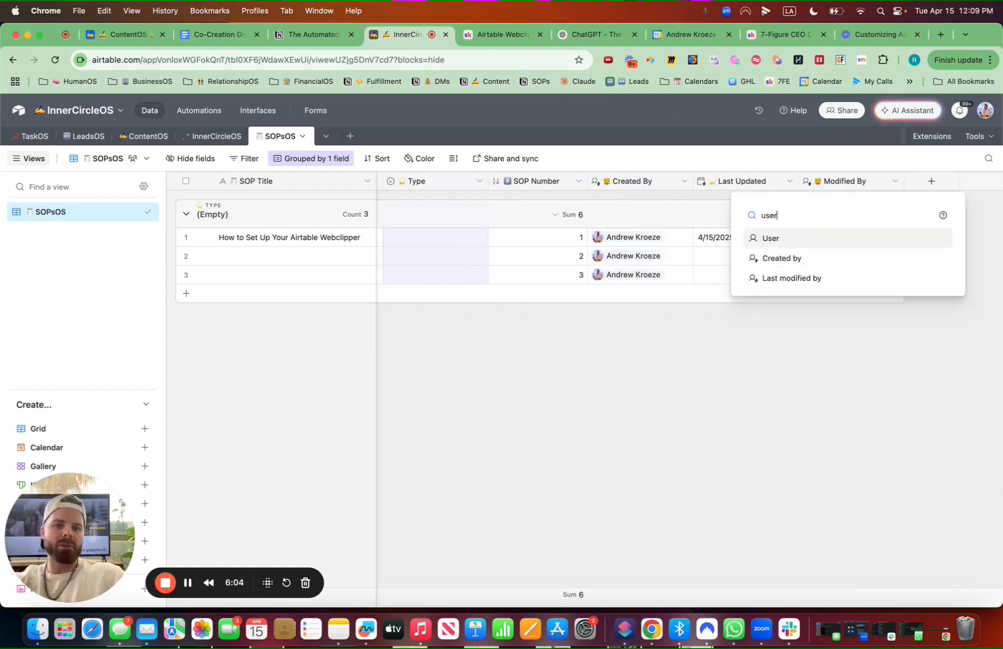
{"action": "left_click", "coordinate": [802, 240]}
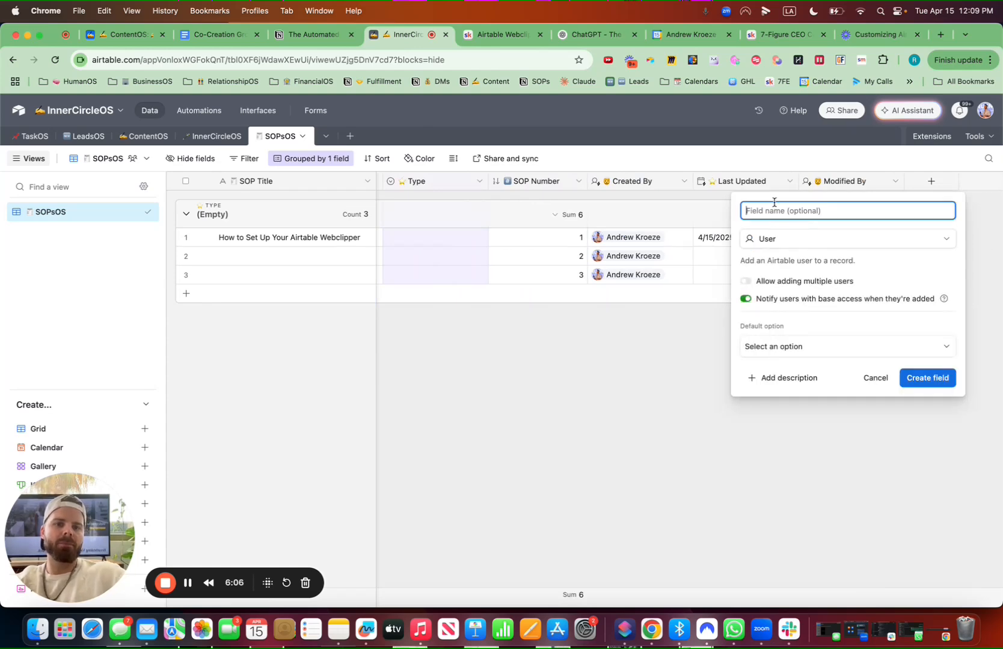
{"action": "key", "text": "ctrl+super+space"}
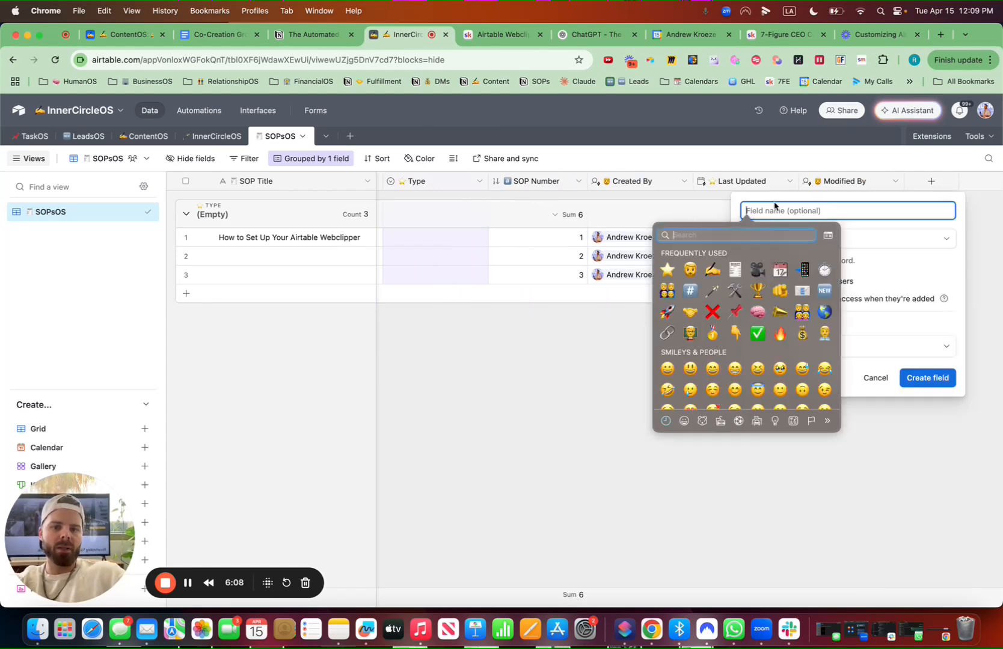
{"action": "type", "text": "business"}
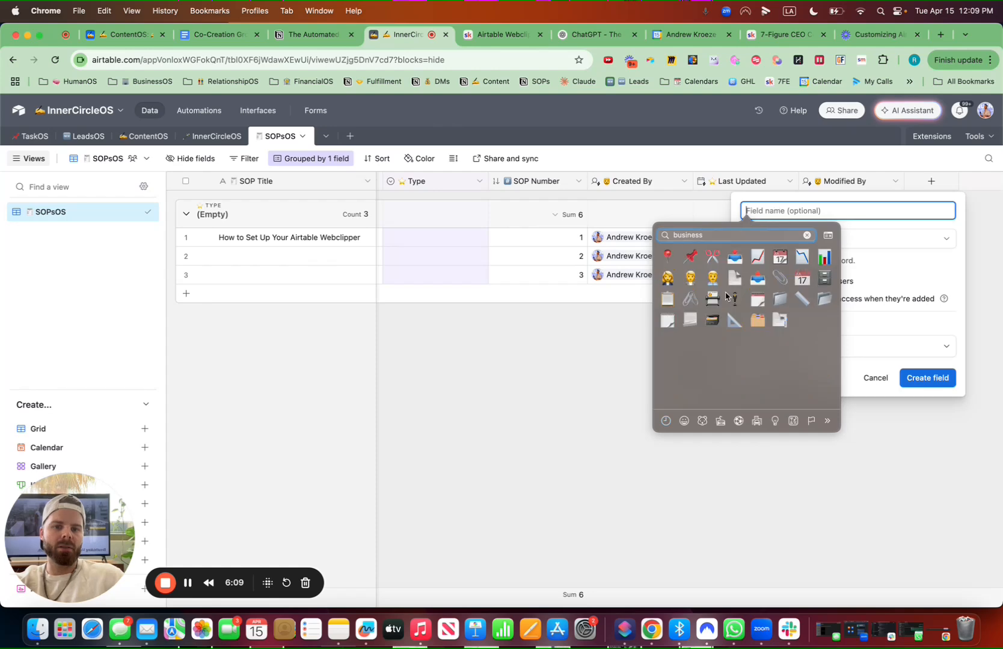
{"action": "key", "text": "Escape"}
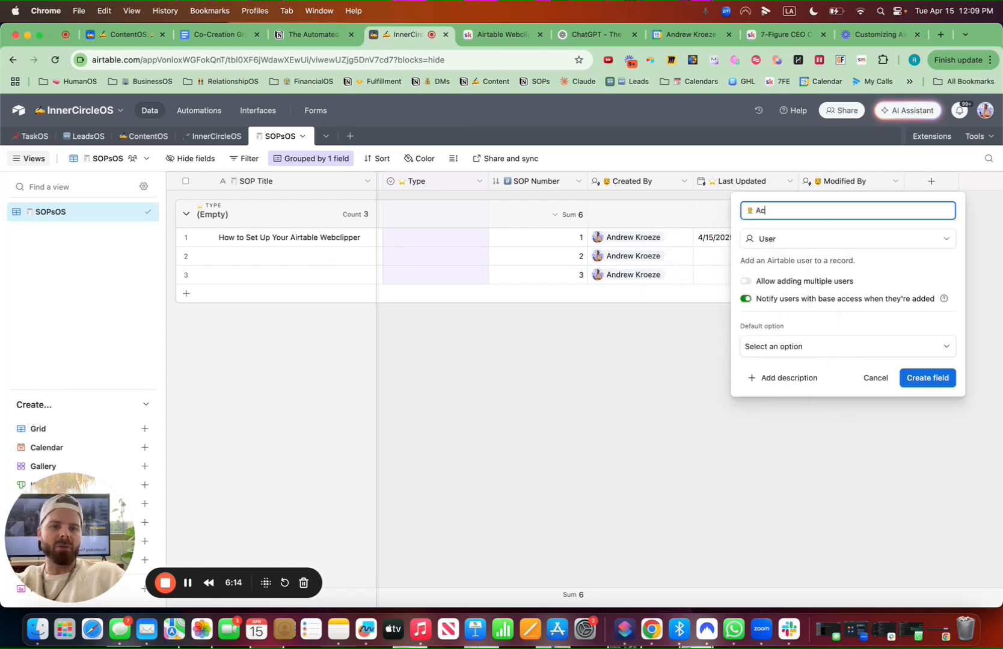
{"action": "left_click", "coordinate": [931, 379]}
Add a User field named Responsible with an emoji prefix, allowing multiple users
{"action": "left_click", "coordinate": [933, 181]}
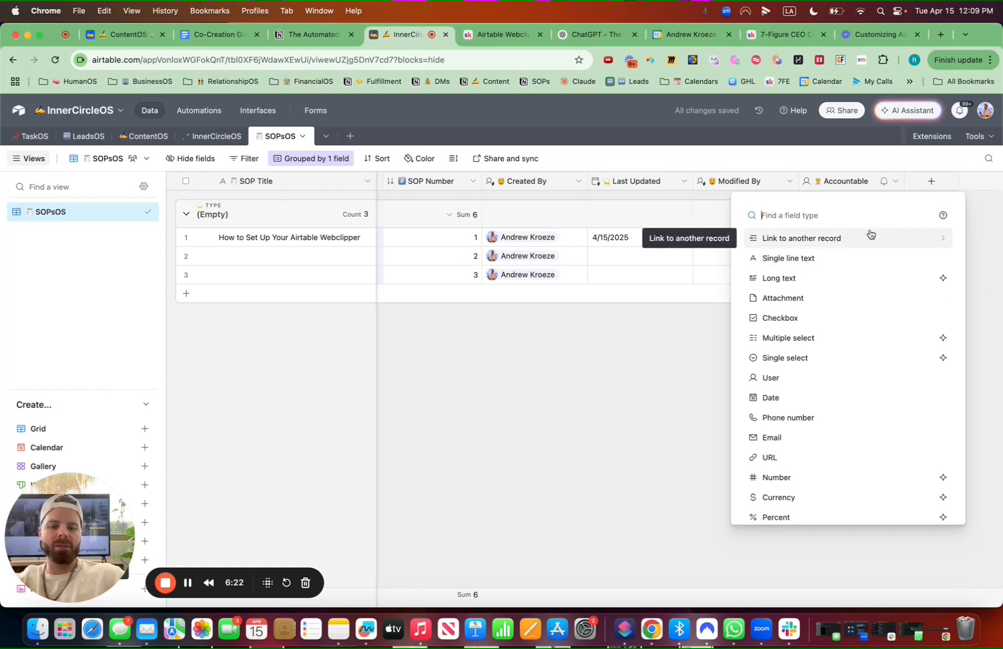
{"action": "type", "text": "user"}
{"action": "left_click", "coordinate": [798, 240]}
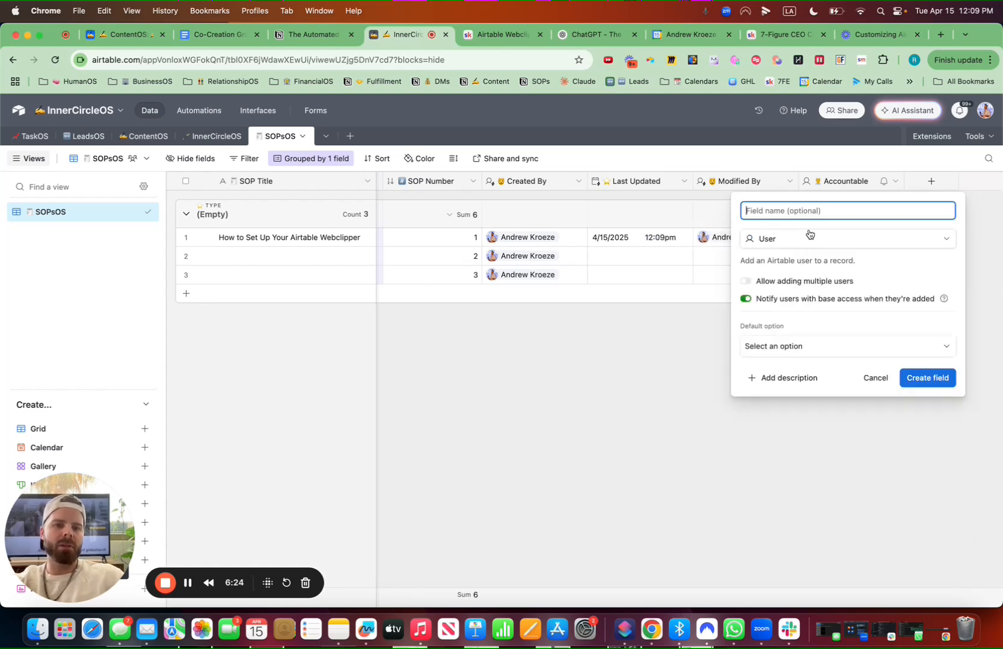
{"action": "key", "text": "ctrl+super+space"}
{"action": "type", "text": "man"}
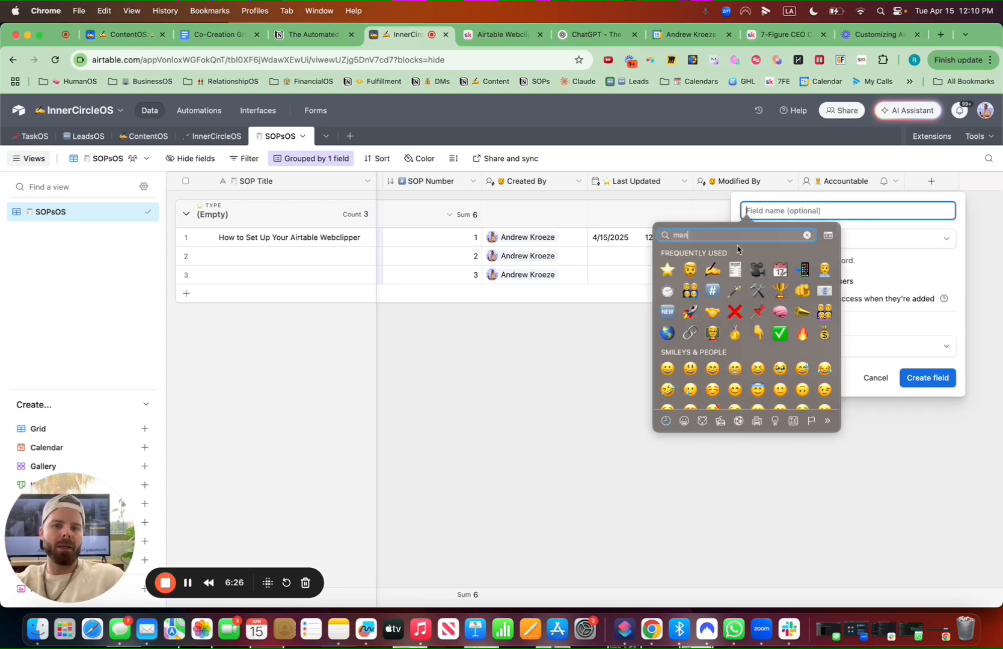
{"action": "left_click", "coordinate": [801, 297]}
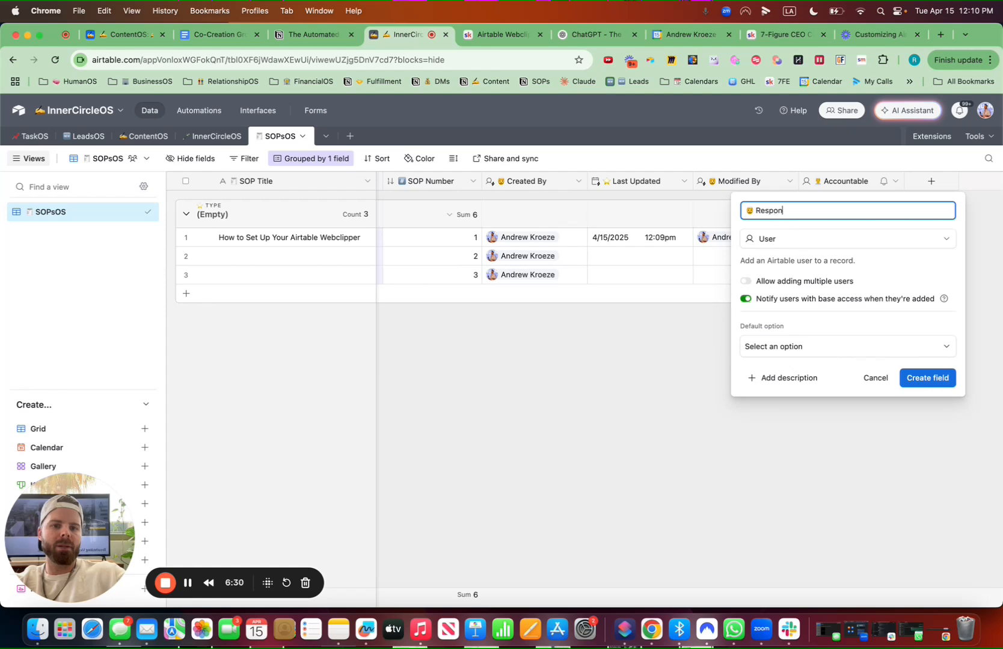
{"action": "type", "text": "Responsible"}
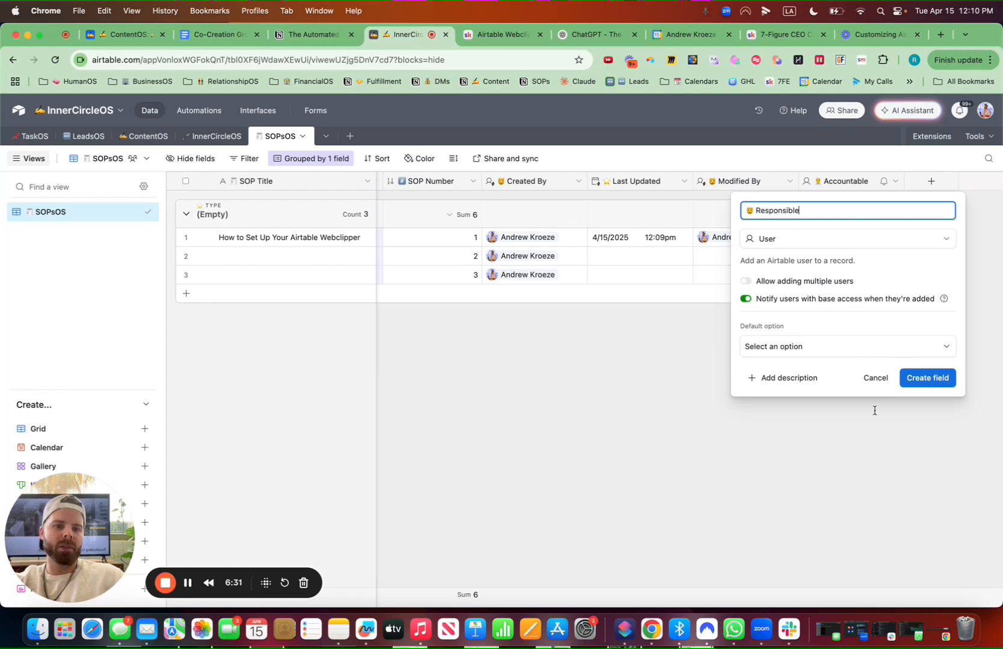
{"action": "left_click", "coordinate": [752, 282]}
{"action": "left_click", "coordinate": [930, 384]}
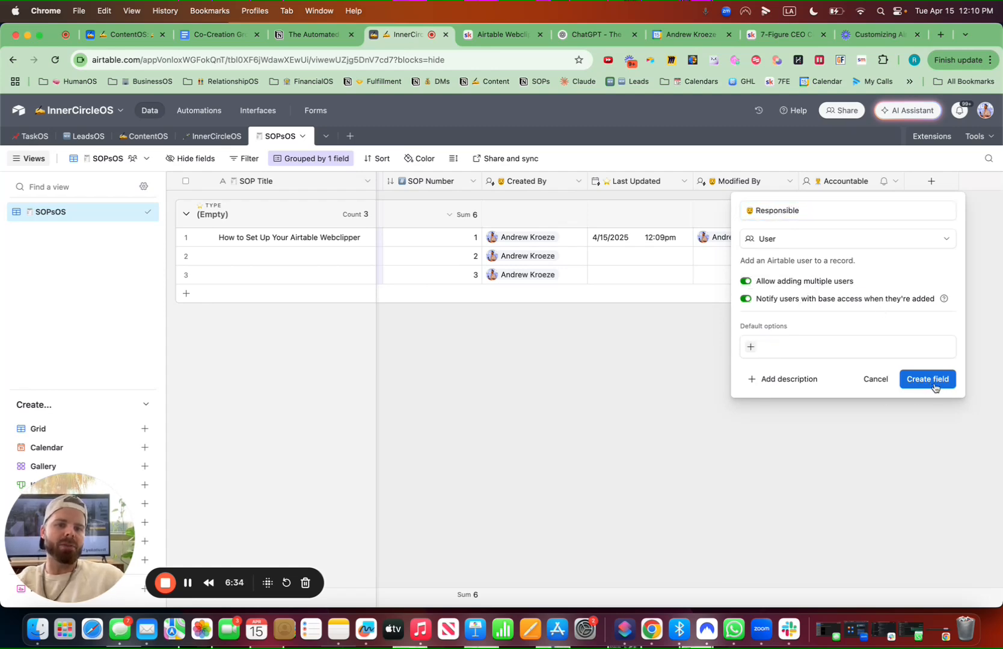
Move the Accountable column next to Written SOP and assign the owner's user to the first record's Accountable
{"action": "left_click_drag", "start_coordinate": [846, 181], "coordinate": [679, 186]}
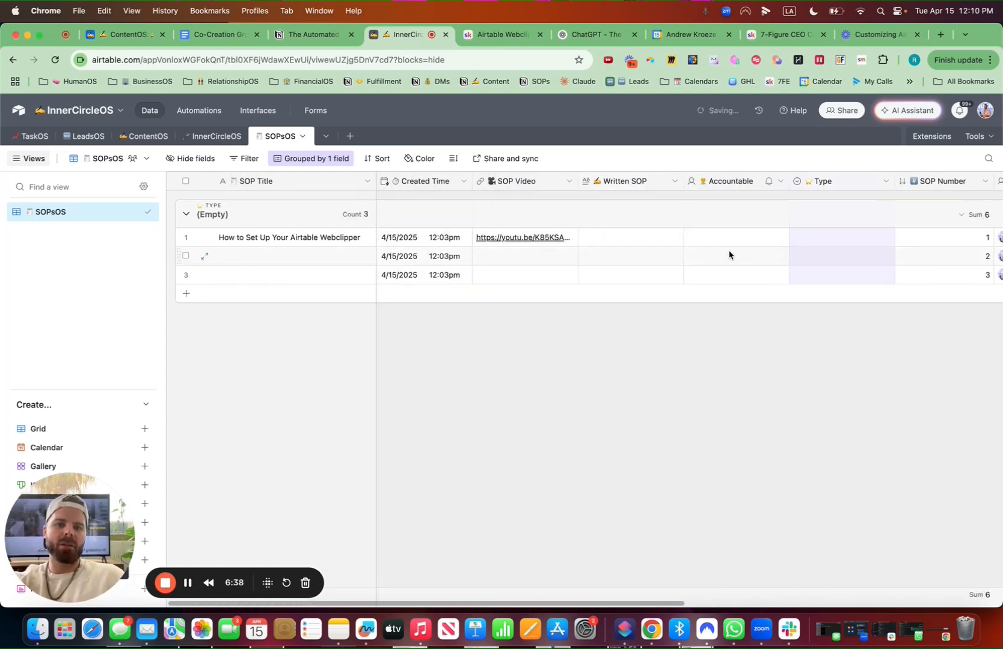
{"action": "left_click", "coordinate": [720, 238]}
{"action": "left_click", "coordinate": [721, 238]}
{"action": "left_click", "coordinate": [749, 316]}
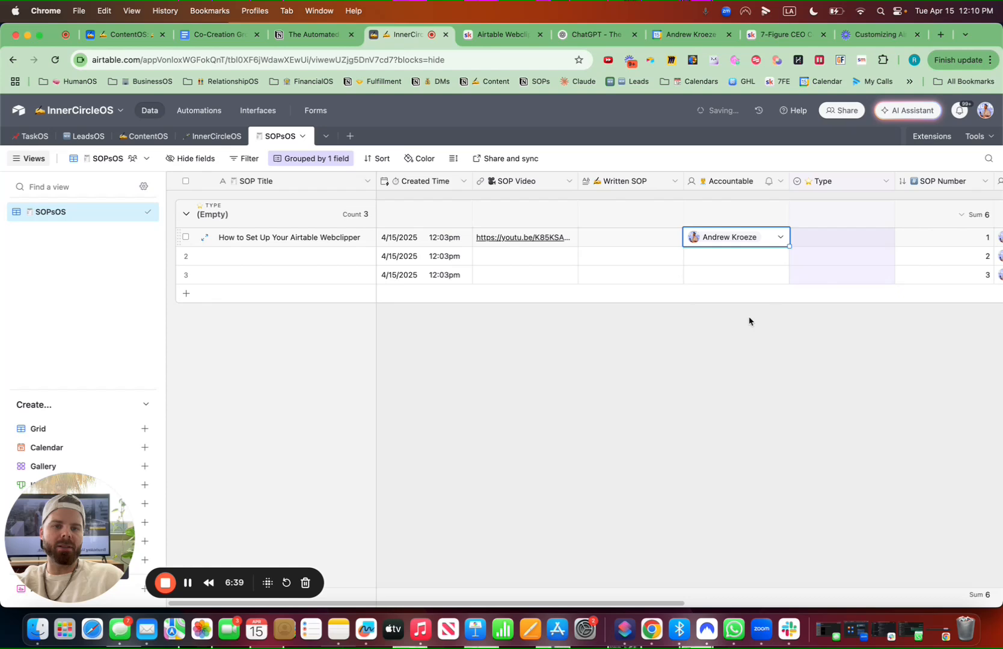
Set the first record's Type to Operations
{"action": "left_click", "coordinate": [834, 241]}
{"action": "left_click", "coordinate": [830, 238]}
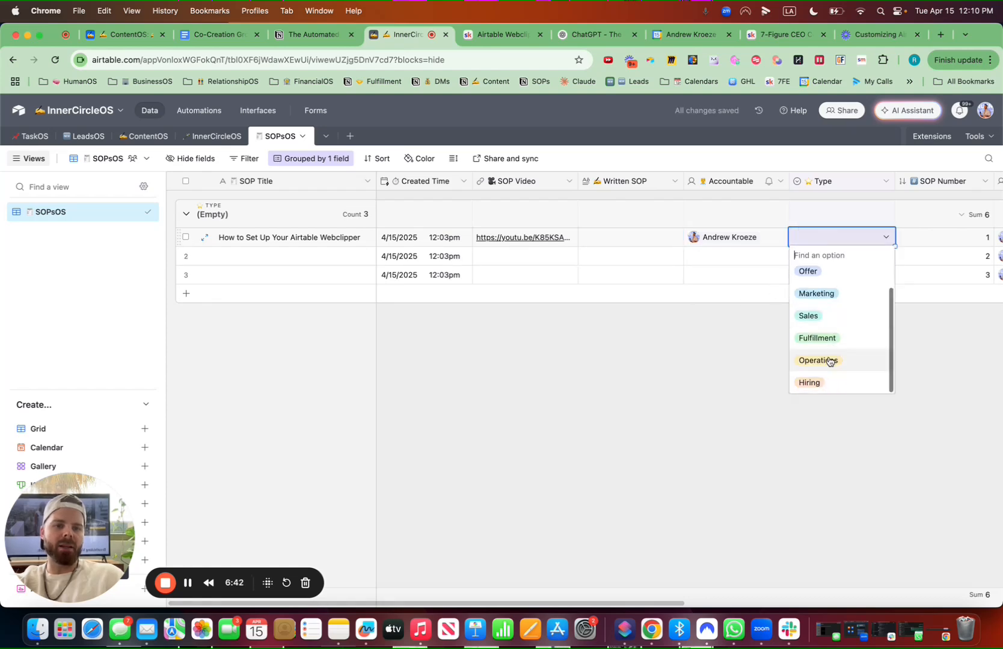
{"action": "left_click", "coordinate": [830, 360]}
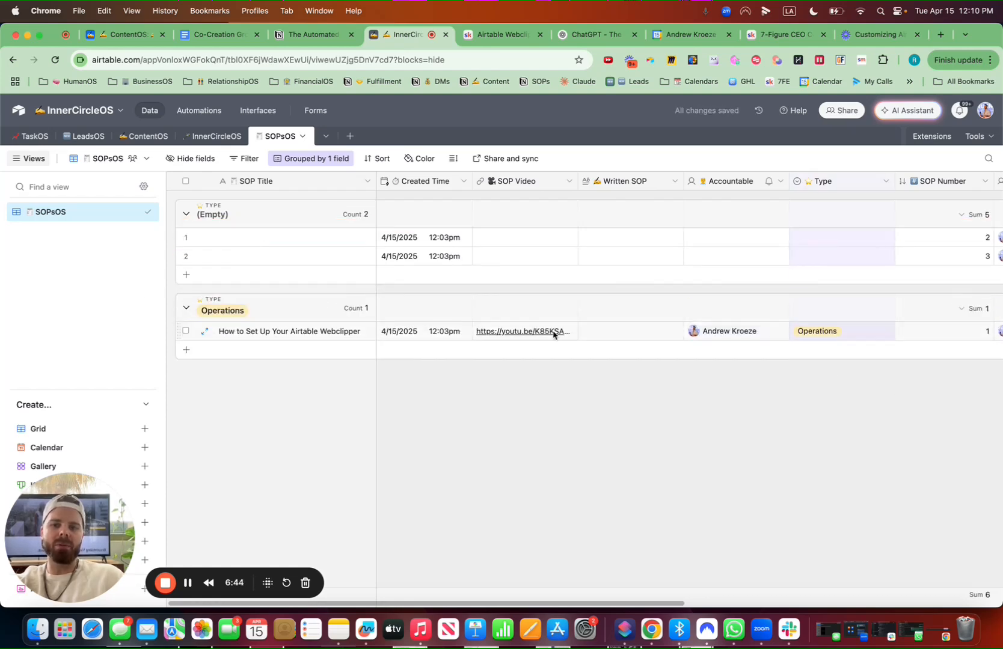
Write the first record's SOP as Who: the owner's name, Where: Airtable, When: One Time Set Up, How: Review Video
{"action": "left_click", "coordinate": [615, 336]}
{"action": "left_click", "coordinate": [615, 335]}
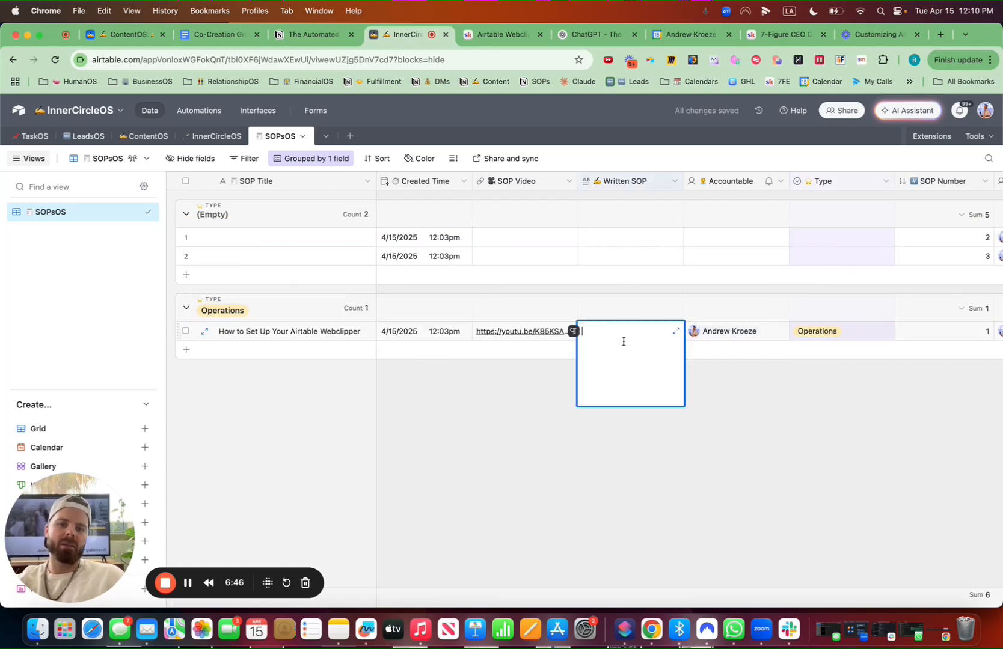
{"action": "type", "text": "Who: Andrew Kroeze"}
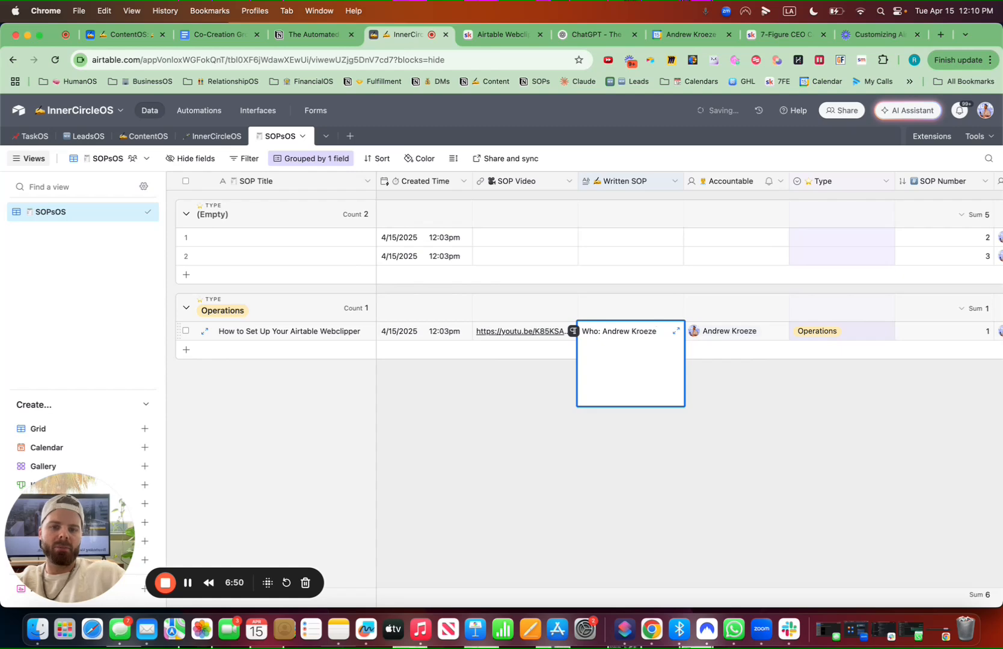
{"action": "key", "text": "Return"}
{"action": "type", "text": "Where: "}
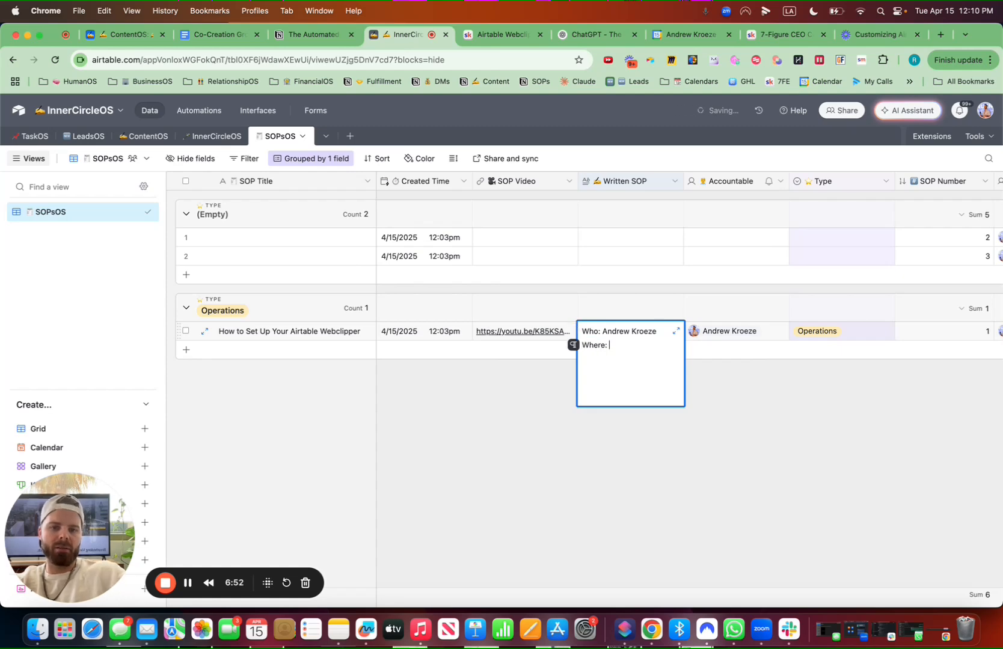
{"action": "type", "text": "Air"}
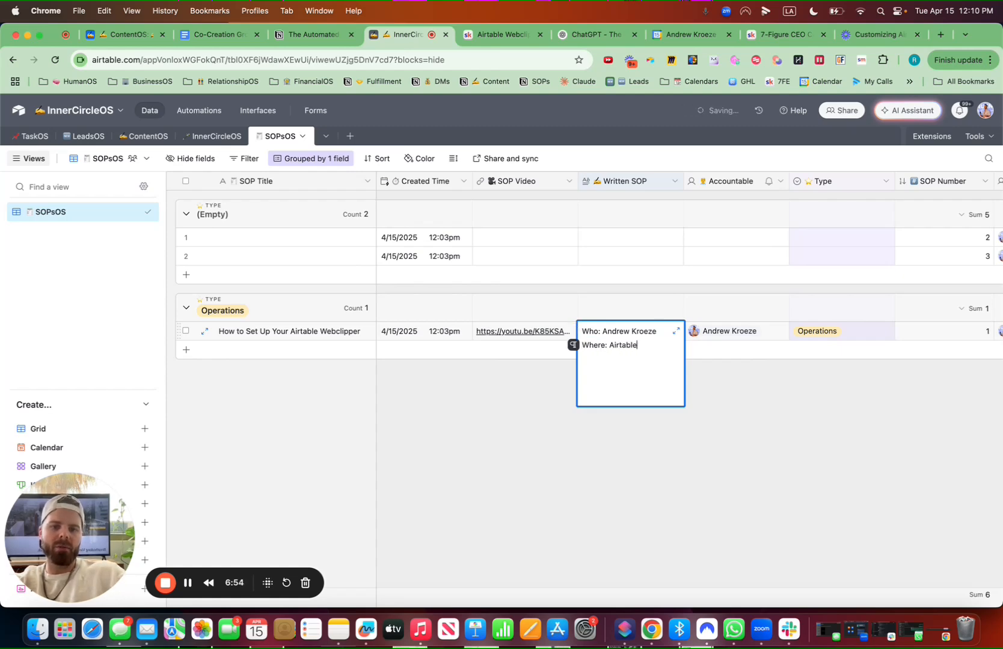
{"action": "type", "text": "table"}
{"action": "key", "text": "Return"}
{"action": "type", "text": "When: On"}
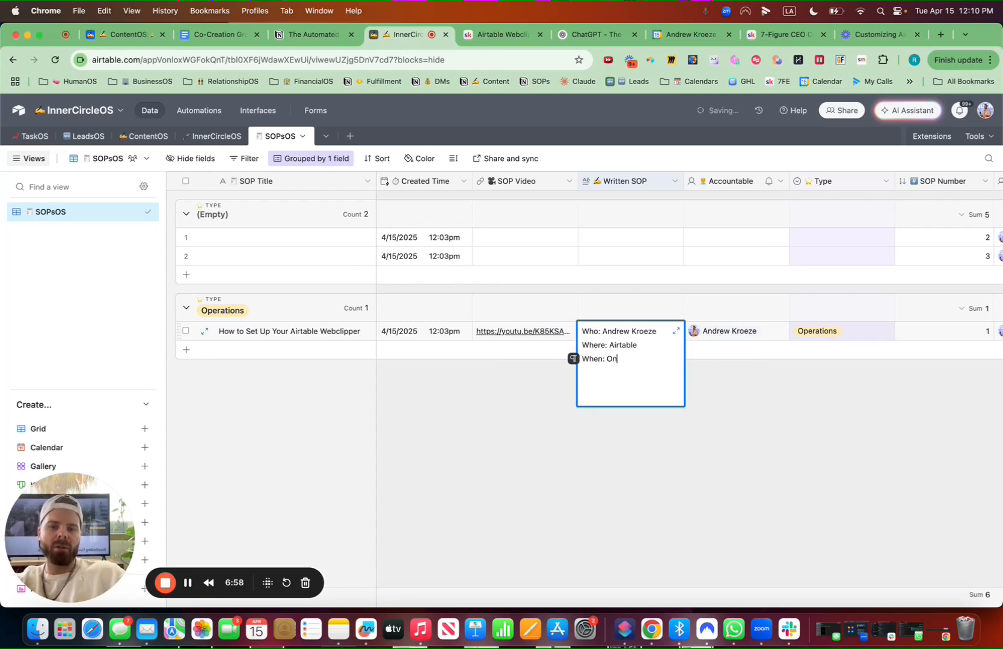
{"action": "type", "text": "e Time Set Up"}
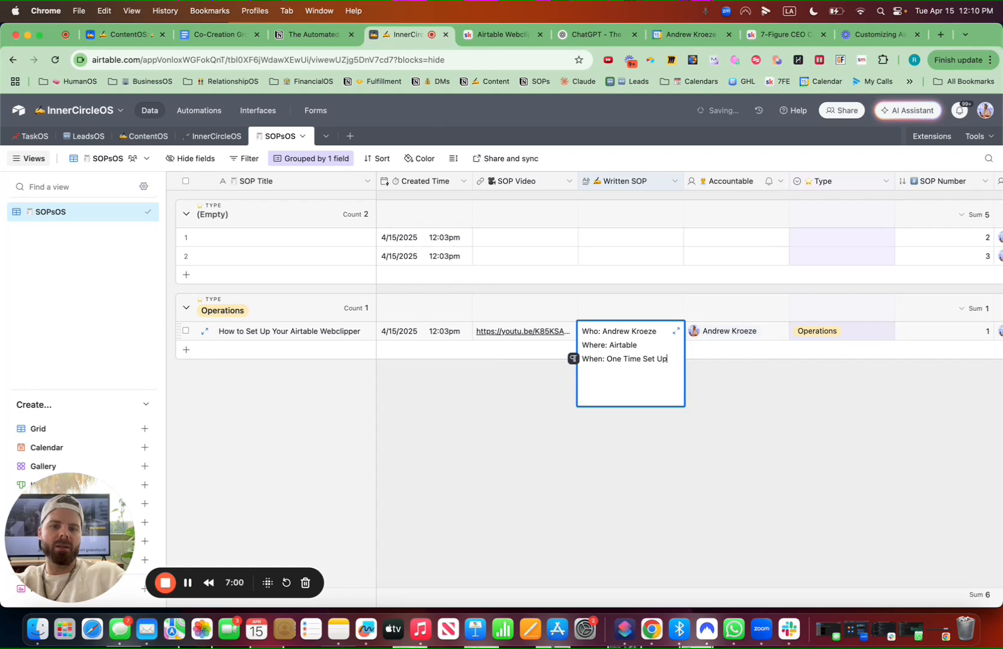
{"action": "key", "text": "Return"}
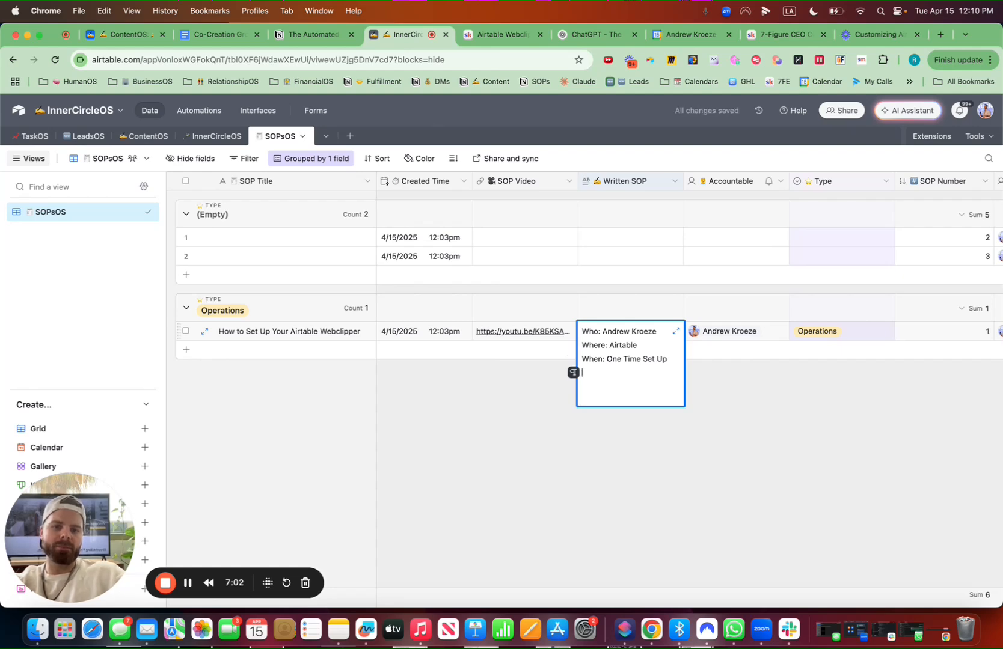
{"action": "type", "text": "How: Review Video"}
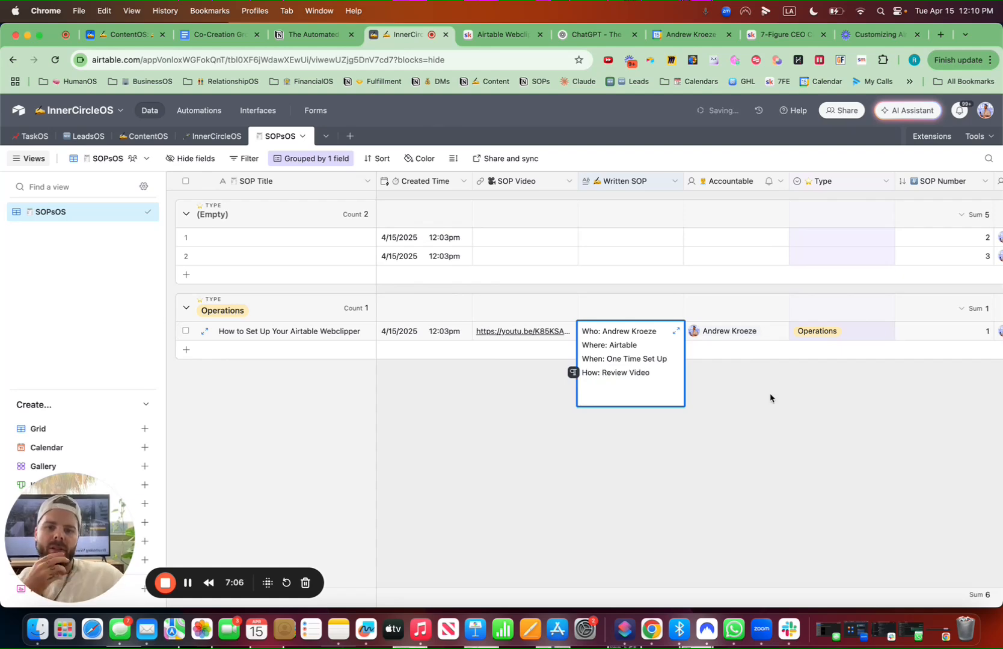
{"action": "left_click", "coordinate": [742, 446]}
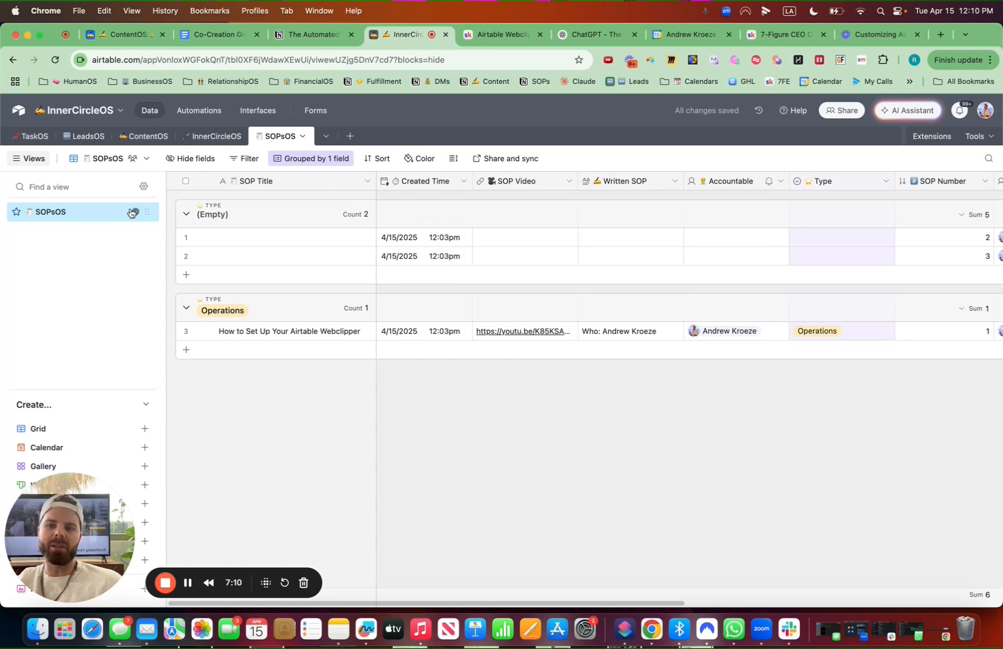
Duplicate the SOPsOS view and rename the copy New SOPs with an emoji prefix
{"action": "mouse_move", "coordinate": [134, 213]}
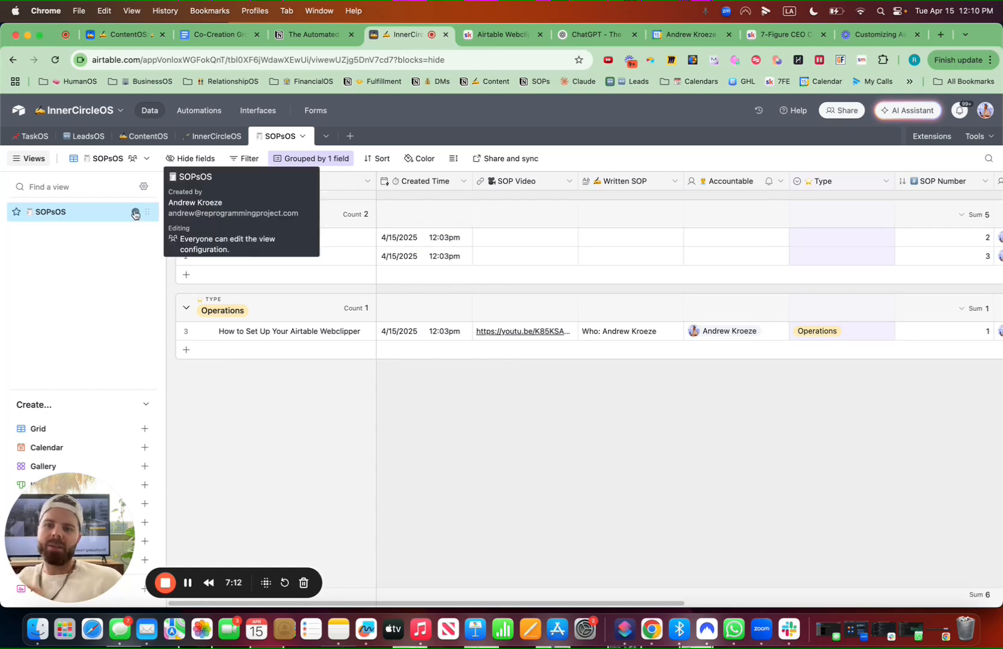
{"action": "left_click", "coordinate": [135, 214]}
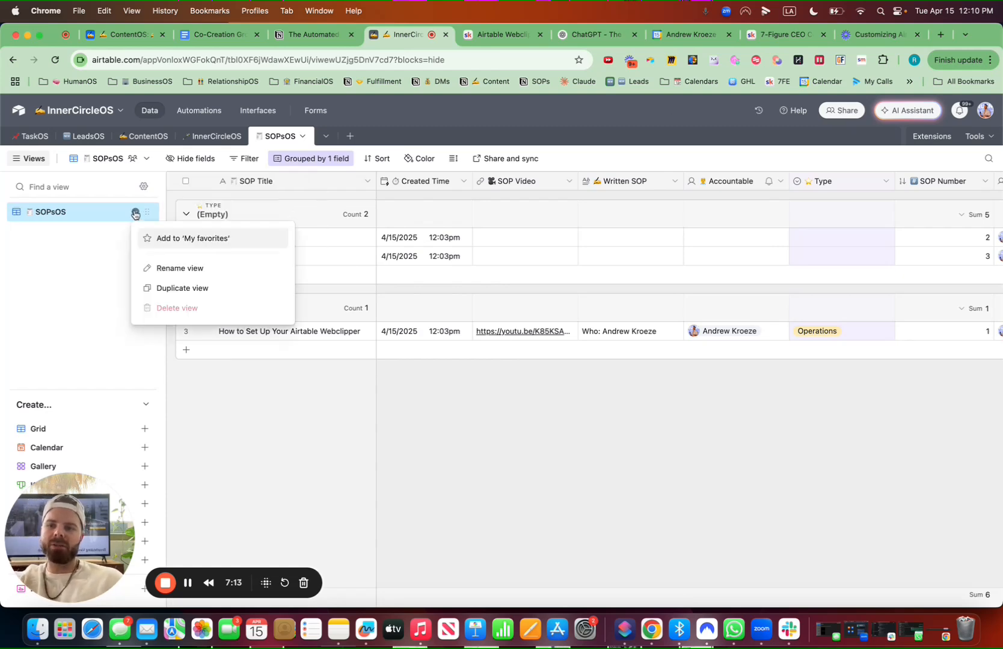
{"action": "left_click", "coordinate": [187, 288]}
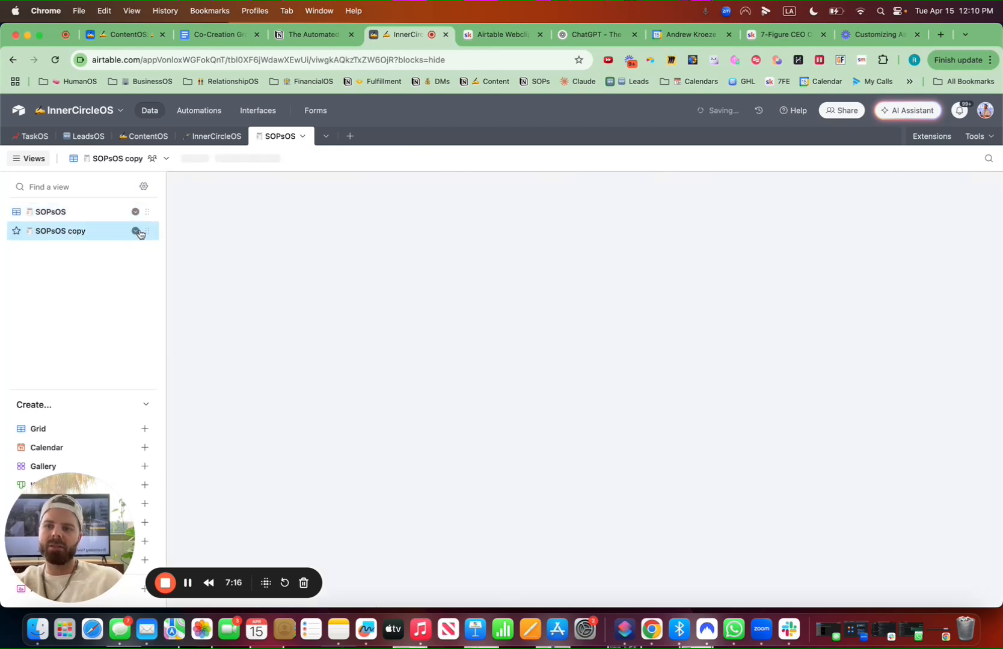
{"action": "left_click", "coordinate": [136, 231]}
{"action": "left_click", "coordinate": [193, 286]}
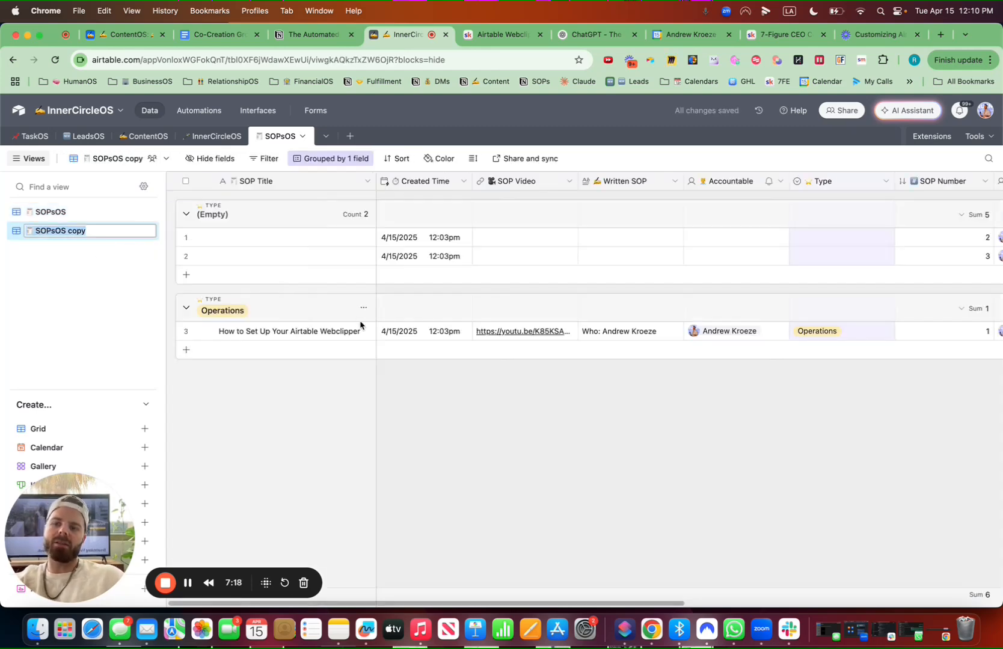
{"action": "key", "text": "ctrl+super+space"}
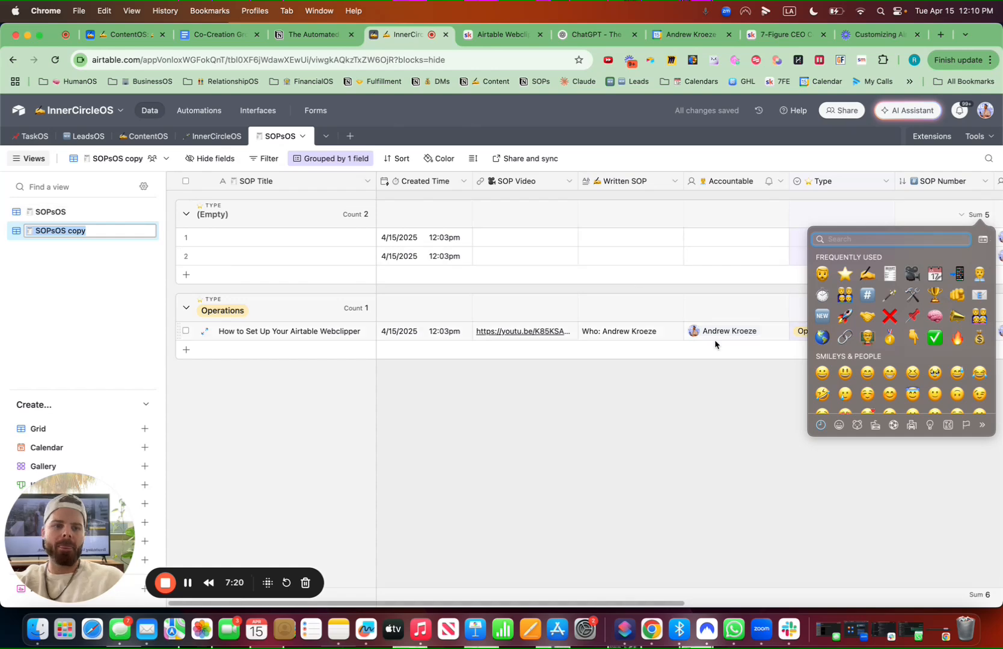
{"action": "left_click", "coordinate": [823, 316]}
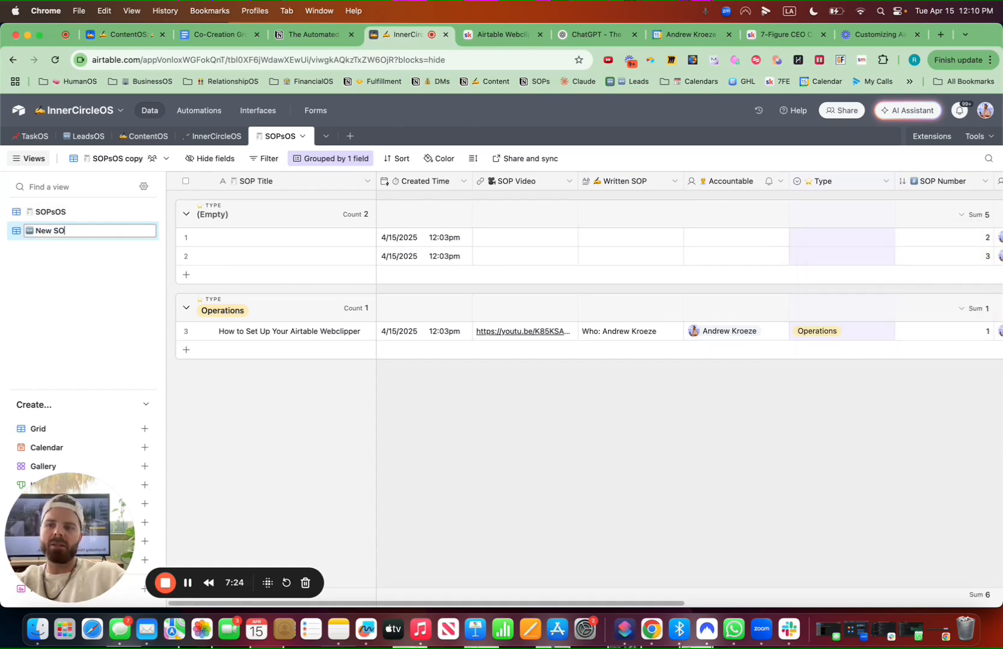
Remove the grouping by Type from the New SOPs view
{"action": "left_click", "coordinate": [330, 158]}
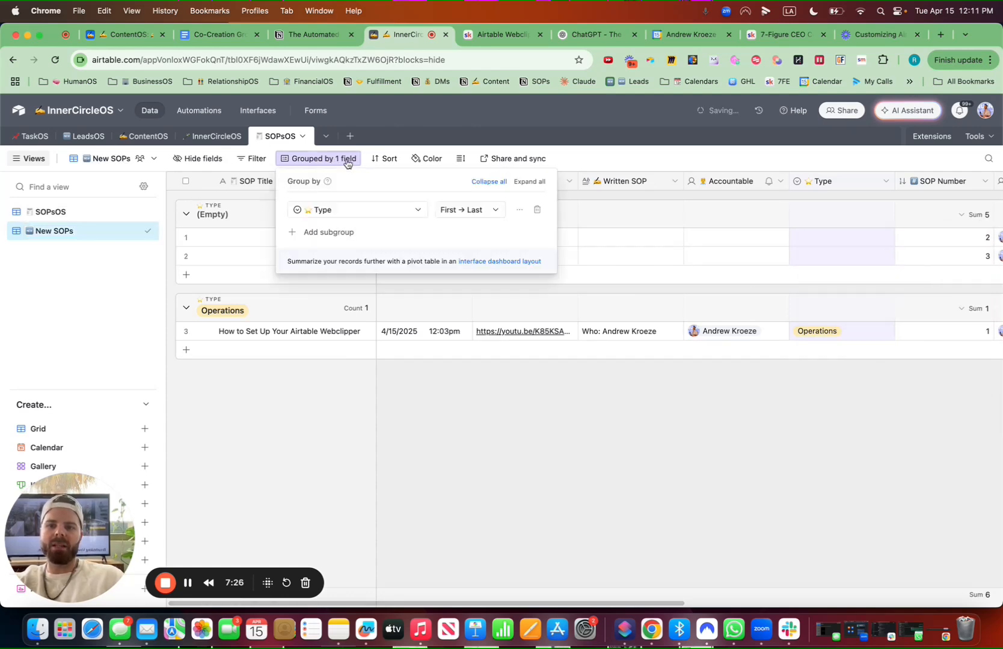
{"action": "left_click", "coordinate": [537, 209]}
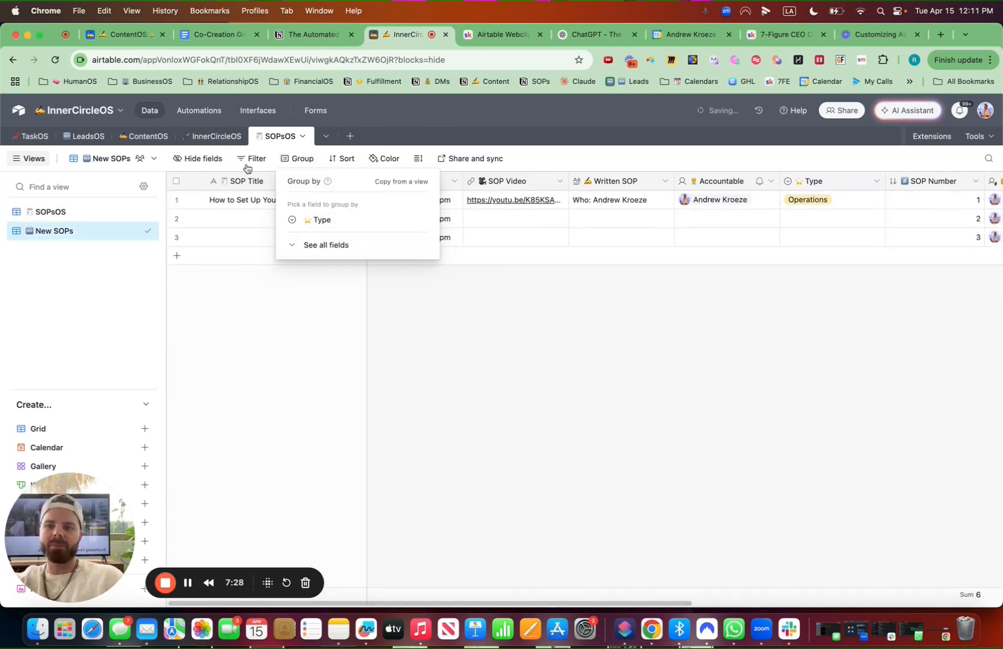
Sort the New SOPs view by Created Time from latest to earliest
{"action": "left_click", "coordinate": [343, 158]}
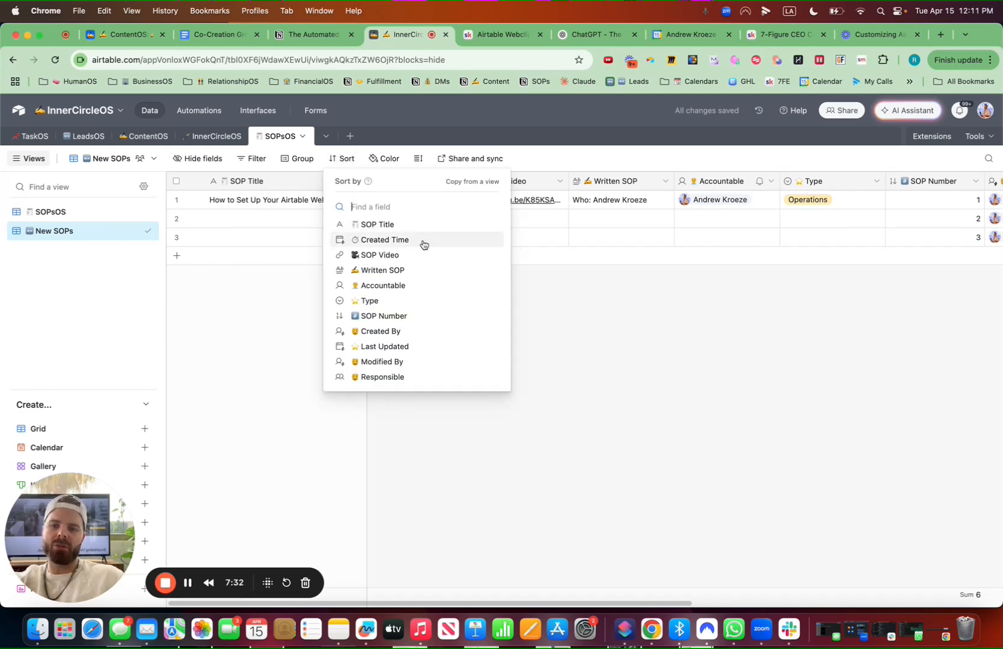
{"action": "left_click", "coordinate": [426, 241]}
{"action": "left_click", "coordinate": [544, 396]}
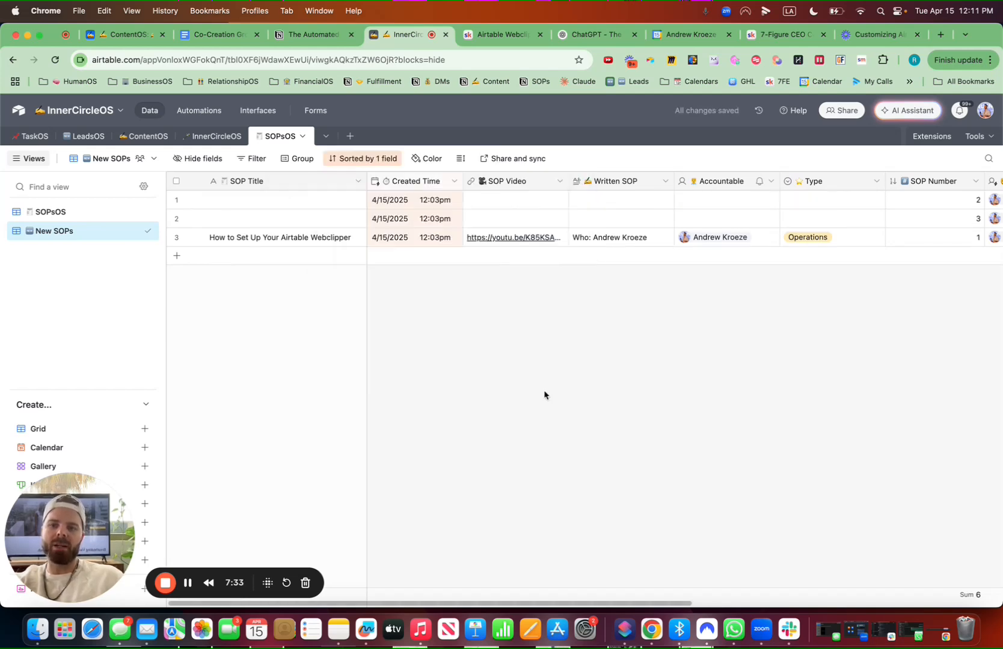
{"action": "left_click", "coordinate": [352, 161]}
{"action": "left_click", "coordinate": [528, 220]}
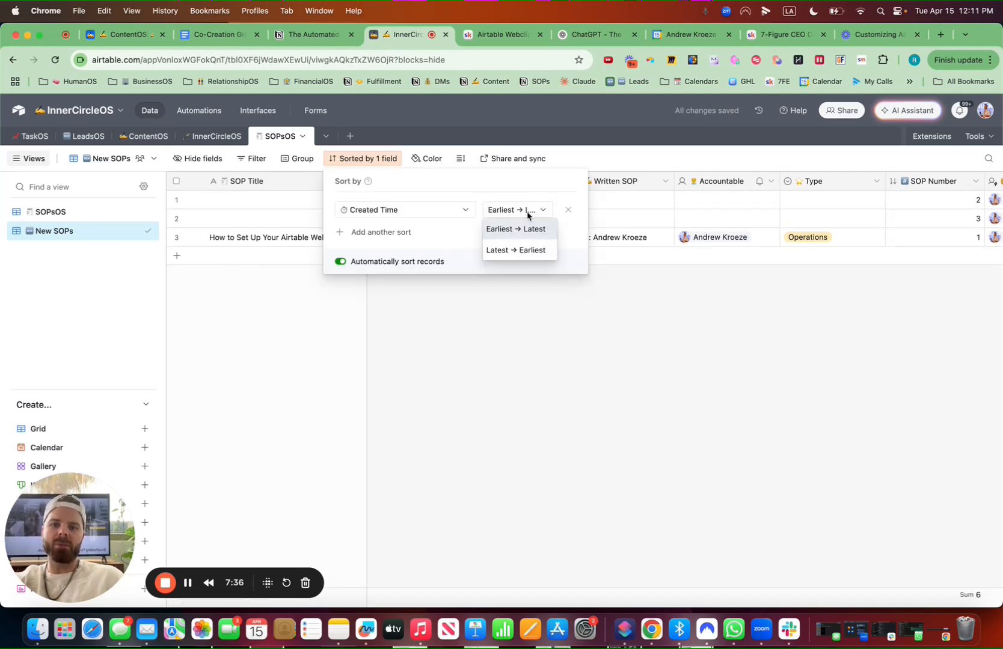
{"action": "left_click", "coordinate": [529, 249]}
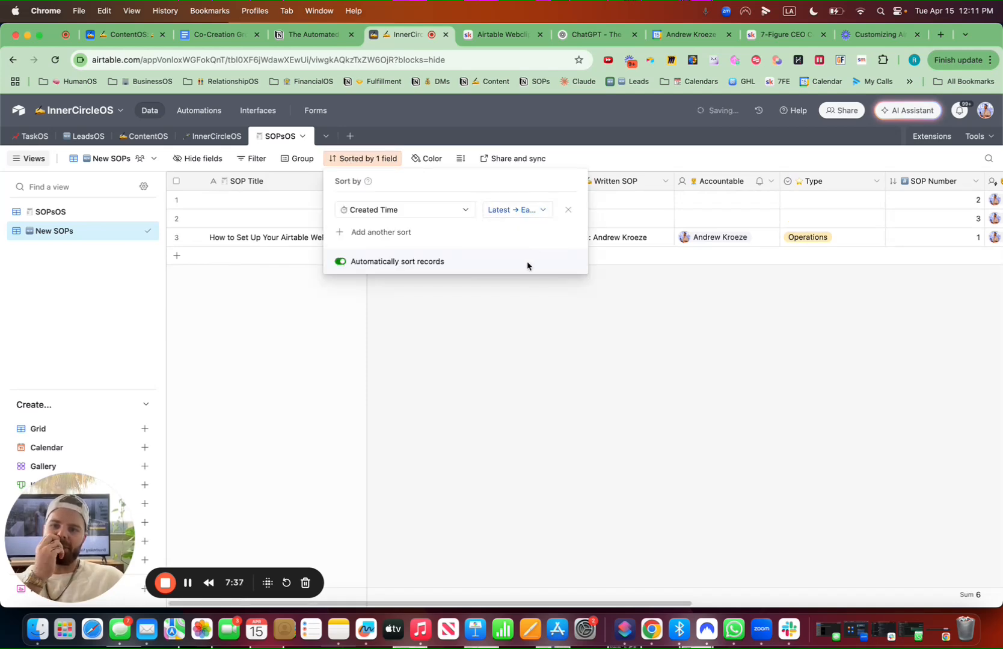
{"action": "left_click", "coordinate": [492, 385]}
Select the two empty records and delete them
{"action": "left_click", "coordinate": [176, 199]}
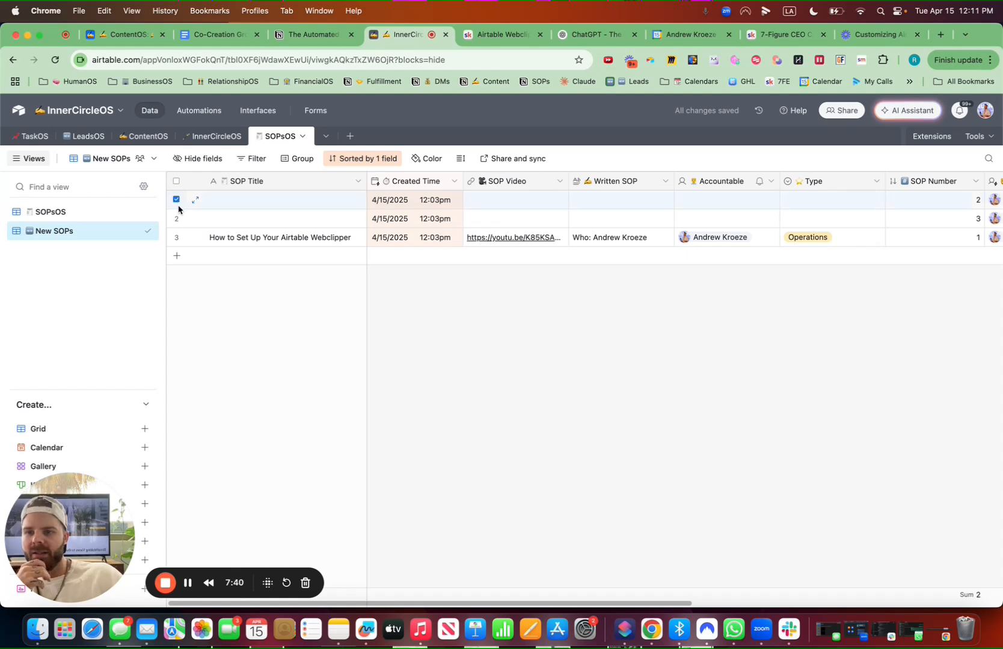
{"action": "left_click", "coordinate": [176, 218]}
{"action": "right_click", "coordinate": [179, 220]}
{"action": "left_click", "coordinate": [244, 263]}
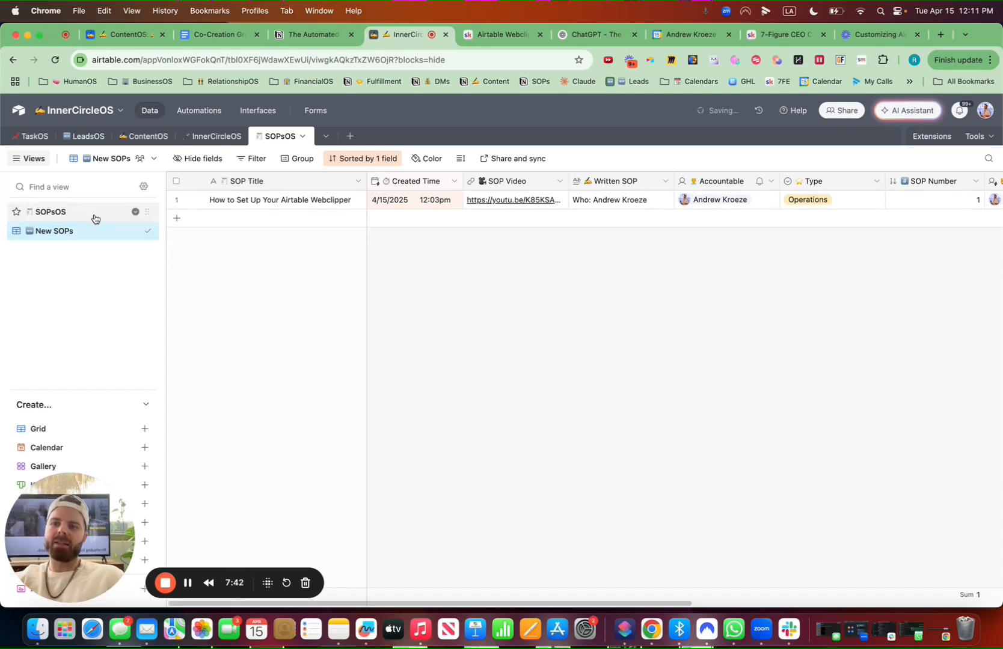
Reorder the New SOPs columns to Created Time, Created By, Type, SOP Video, Written SOP, then Accountable
{"action": "left_click", "coordinate": [94, 217]}
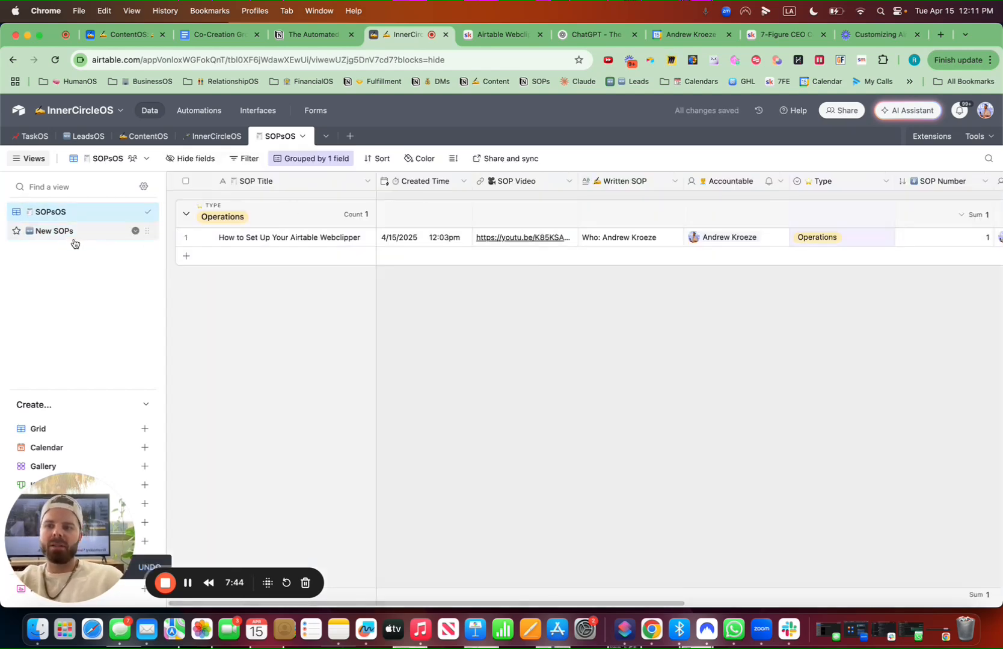
{"action": "left_click", "coordinate": [75, 235]}
{"action": "left_click_drag", "start_coordinate": [823, 188], "coordinate": [475, 182]}
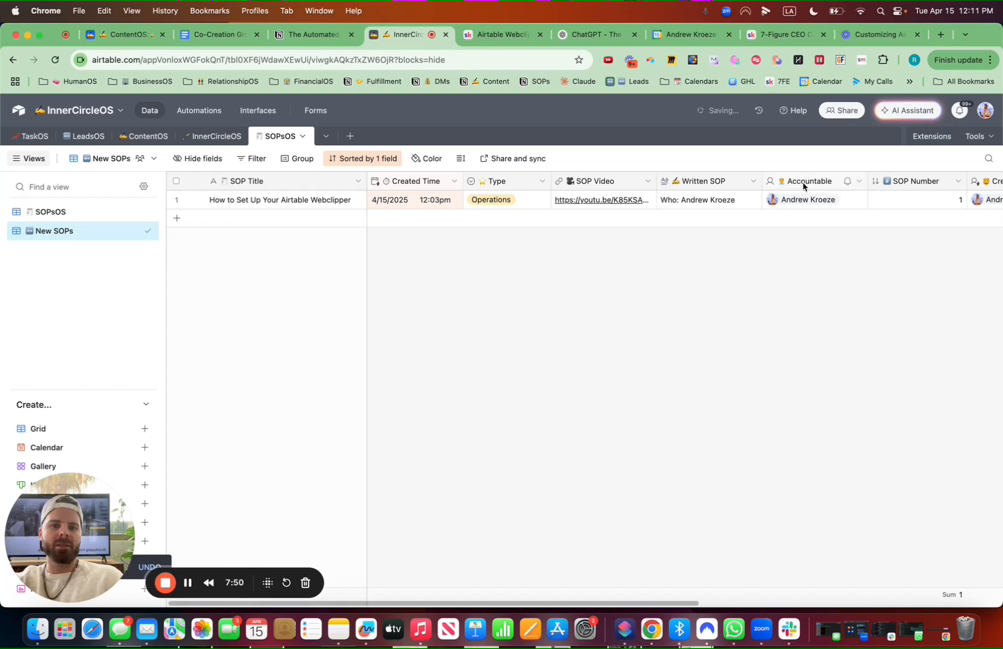
{"action": "left_click_drag", "start_coordinate": [802, 186], "coordinate": [460, 183]}
{"action": "scroll", "coordinate": [869, 300], "scroll_direction": "right", "scroll_amount": 5}
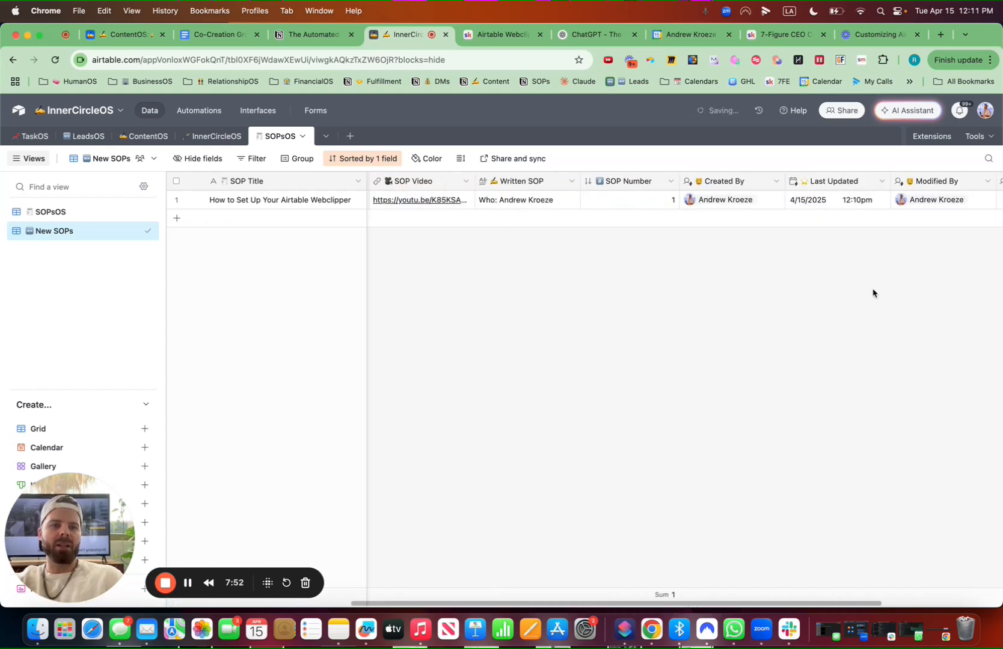
{"action": "left_click_drag", "start_coordinate": [739, 186], "coordinate": [464, 180]}
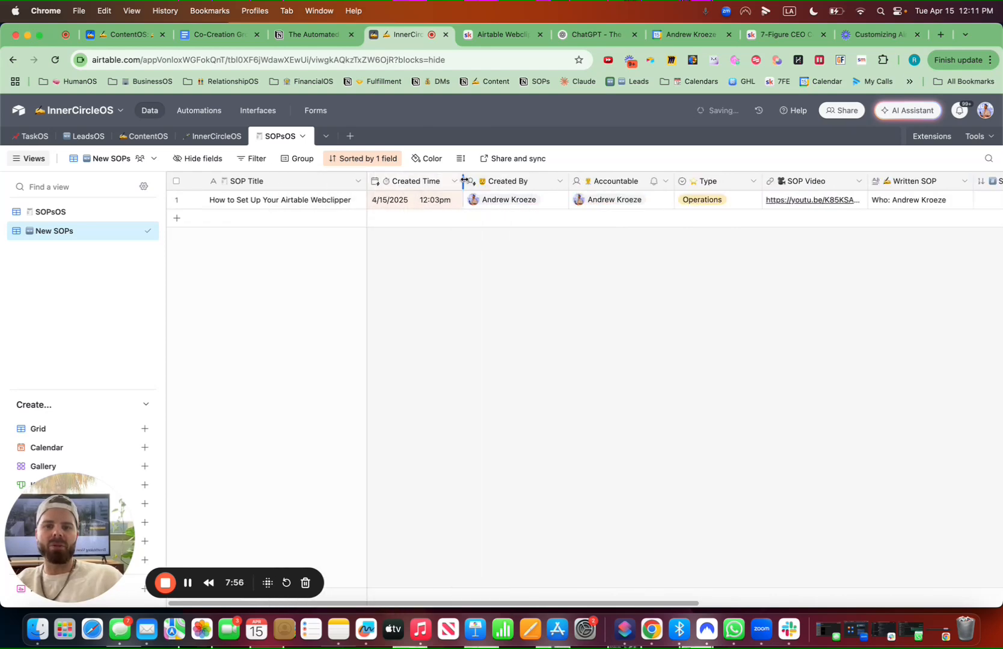
{"action": "left_click_drag", "start_coordinate": [619, 182], "coordinate": [929, 180]}
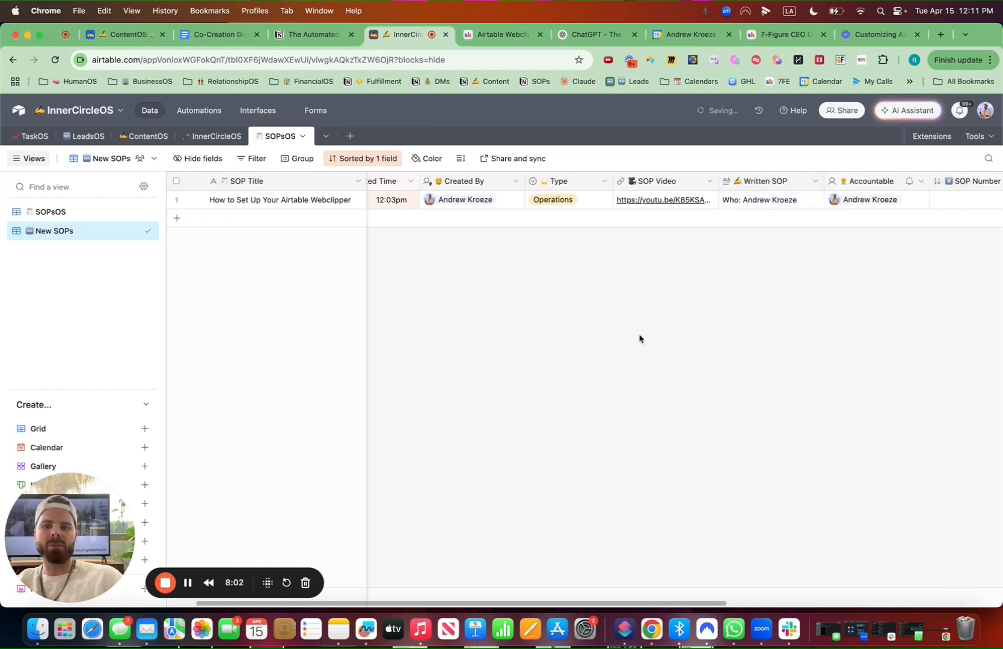
{"action": "scroll", "coordinate": [523, 259], "scroll_direction": "left", "scroll_amount": 2}
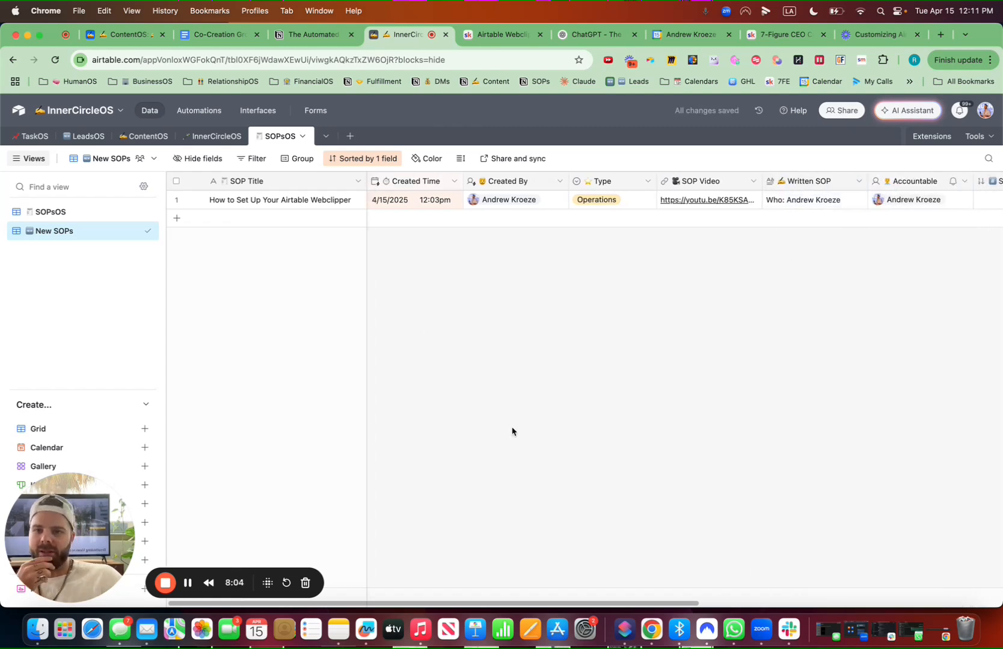
Switch to the Skool classroom, open the Creating Airtable Shortcuts lesson, select its shortcut links, and return to the SOPsOS table
{"action": "left_click", "coordinate": [81, 211]}
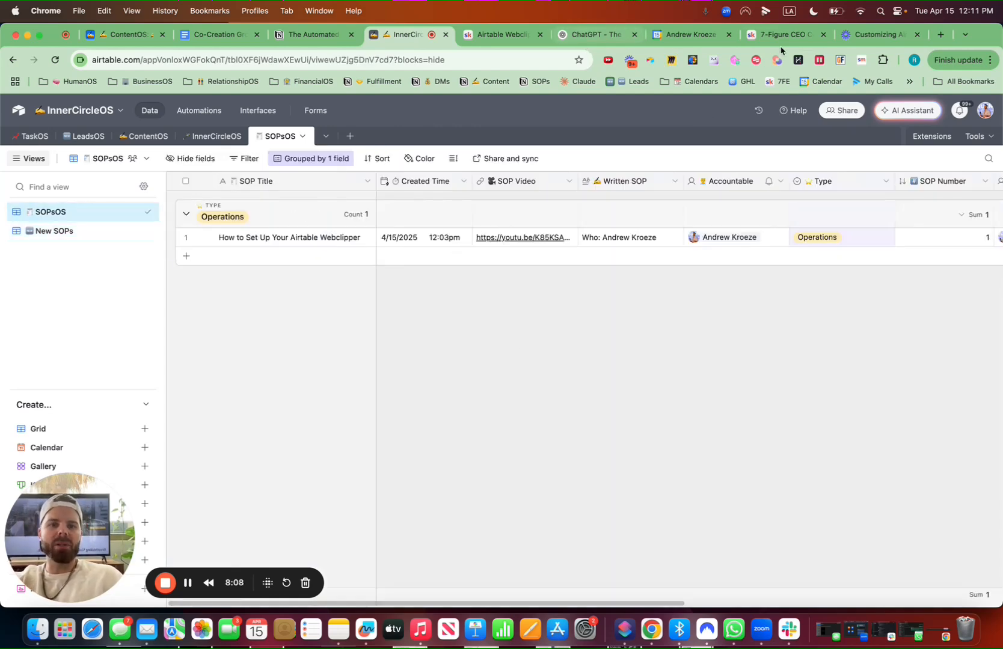
{"action": "left_click", "coordinate": [792, 37]}
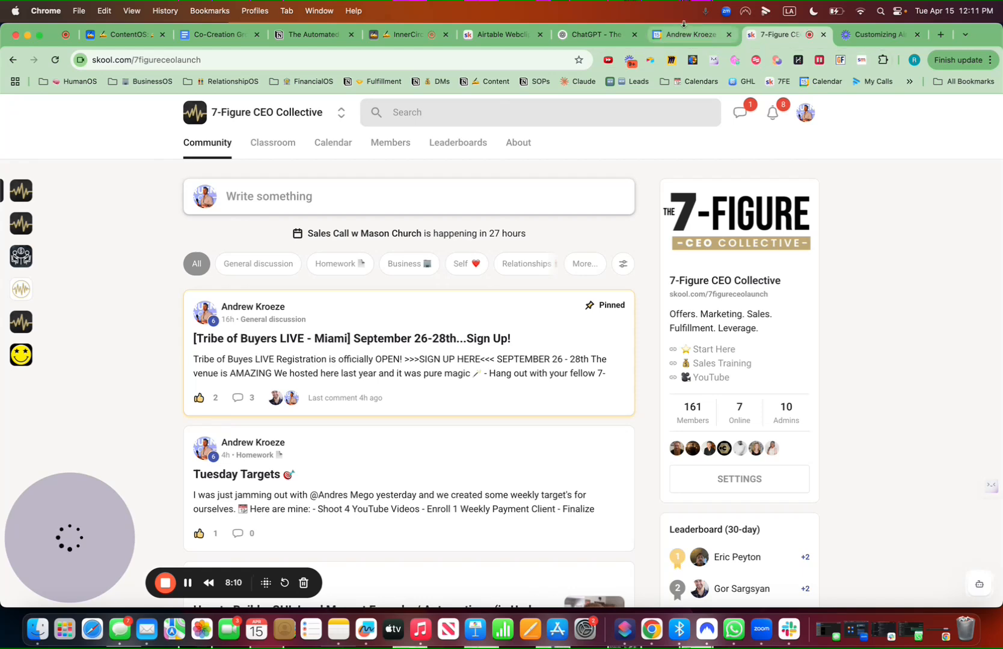
{"action": "left_click", "coordinate": [504, 41]}
{"action": "scroll", "coordinate": [340, 389], "scroll_direction": "down", "scroll_amount": 2}
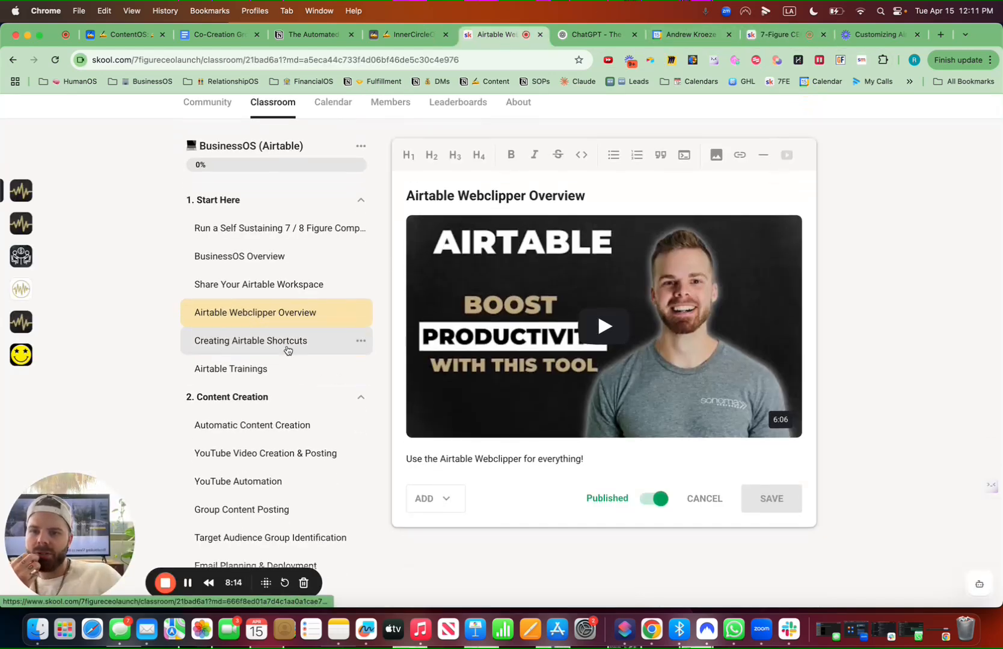
{"action": "left_click", "coordinate": [287, 350]}
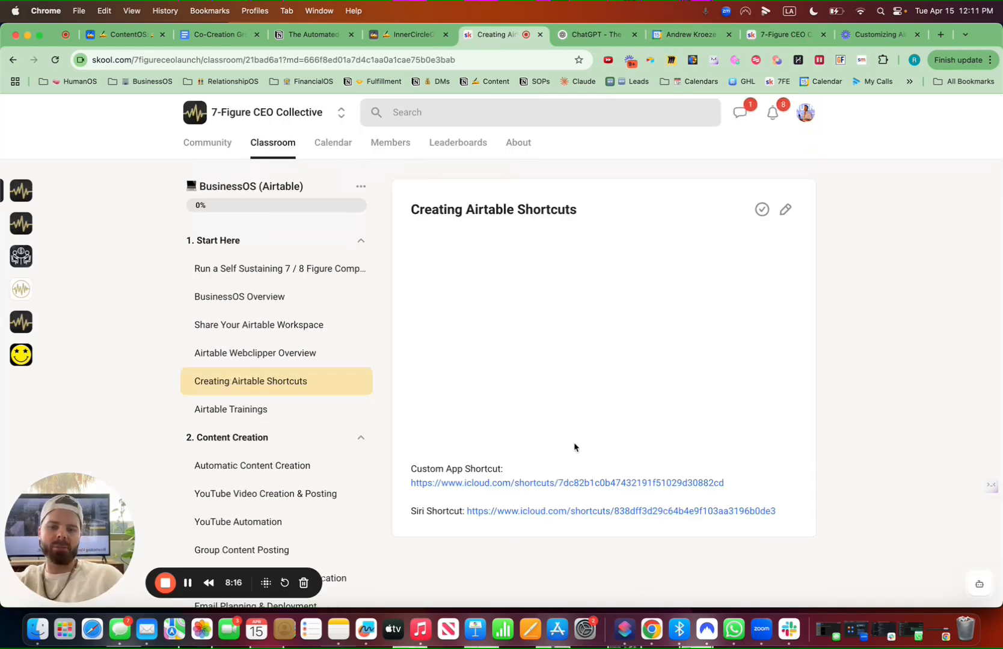
{"action": "left_click_drag", "start_coordinate": [781, 518], "coordinate": [413, 465]}
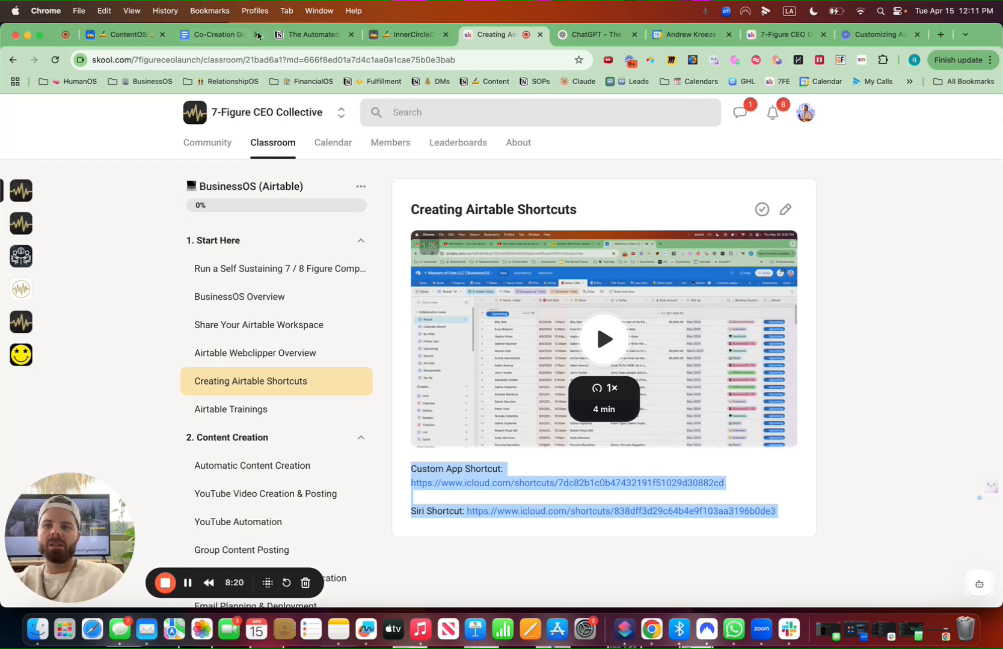
{"action": "left_click", "coordinate": [136, 35]}
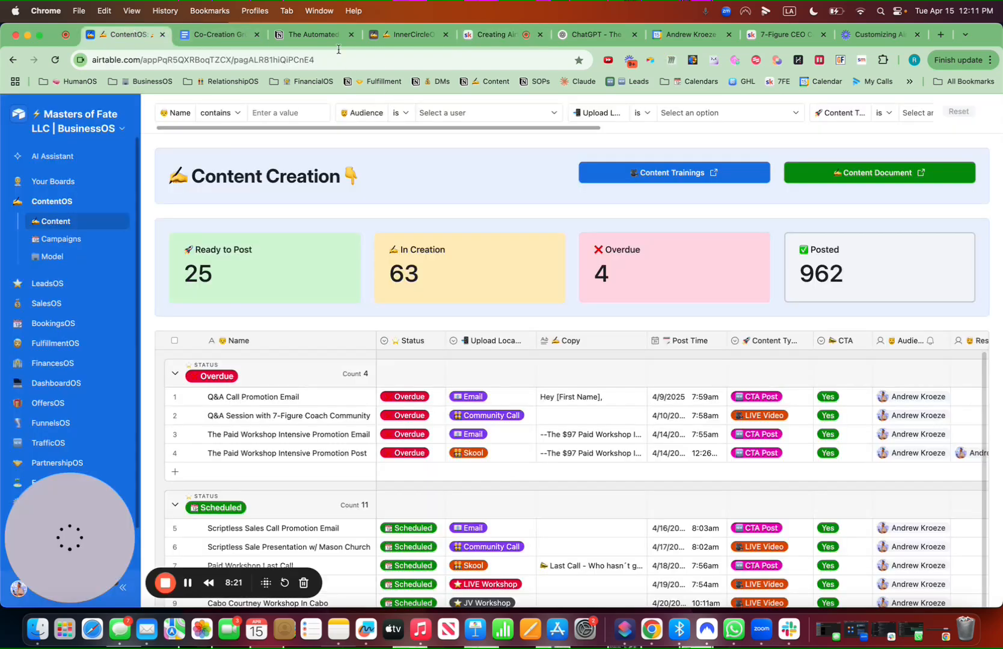
{"action": "left_click", "coordinate": [422, 36]}
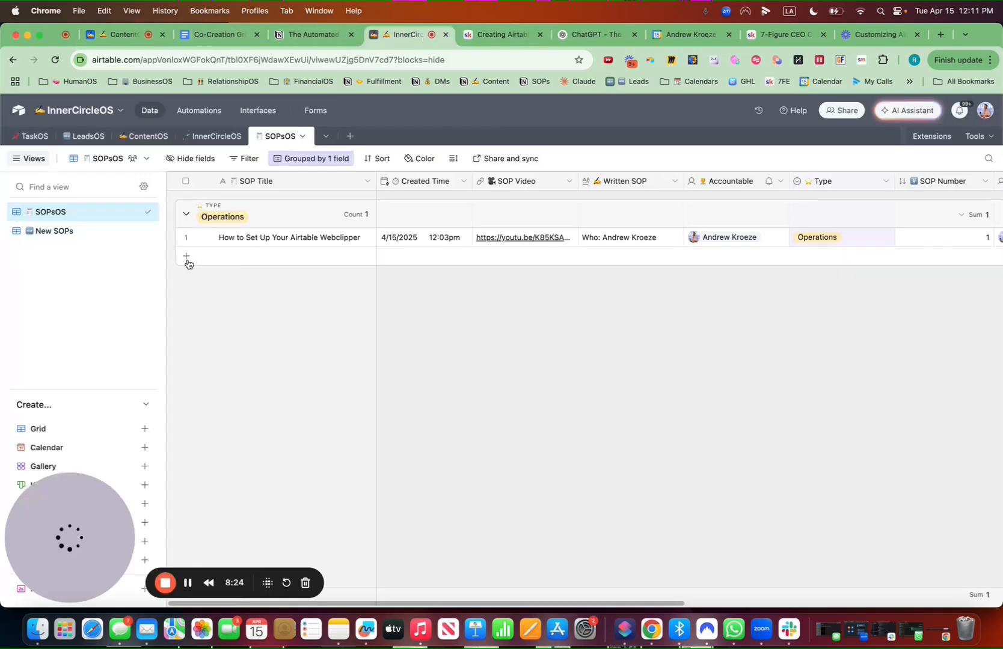
Add a new Operations record titled How to Set Up Custom Mobile Airtable Apps on iPhone
{"action": "left_click", "coordinate": [187, 257]}
{"action": "type", "text": "How to"}
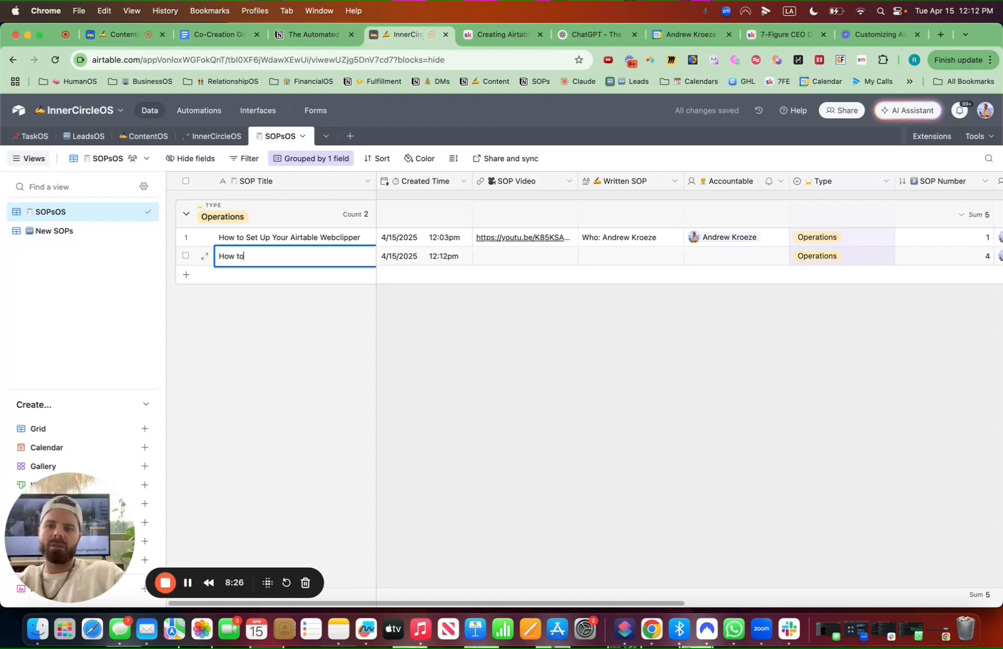
{"action": "type", "text": " Set Up Custom Mob"}
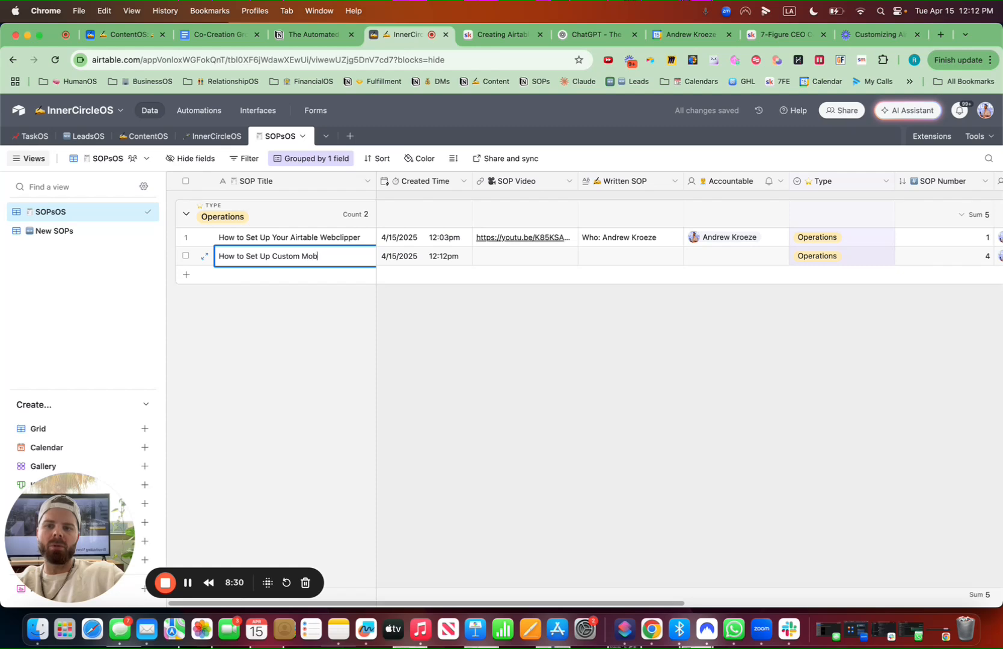
{"action": "type", "text": "ile Airtable A"}
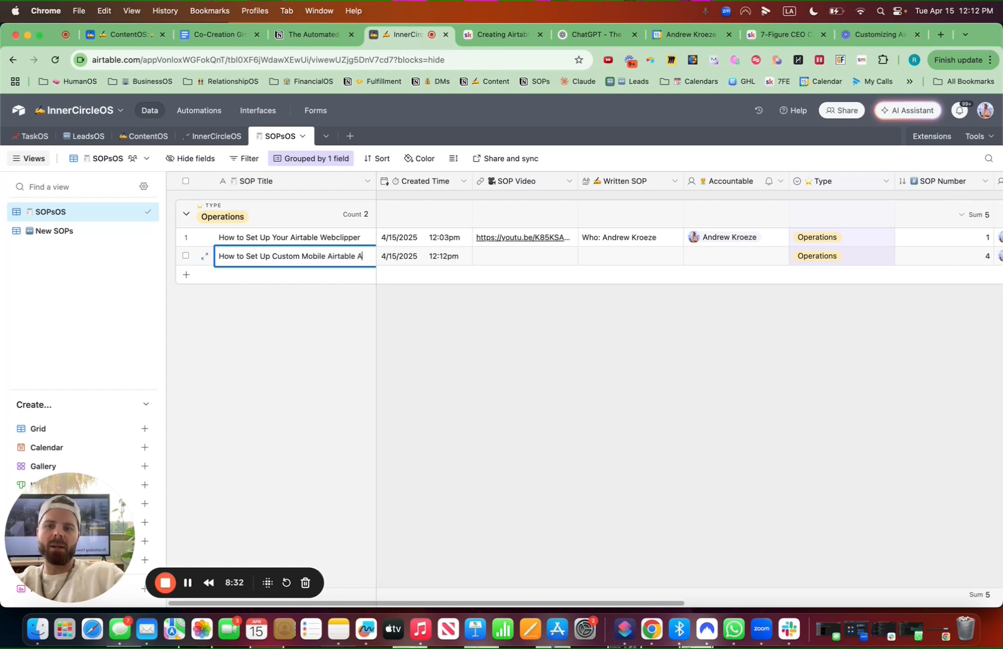
{"action": "type", "text": "pps on iPhone"}
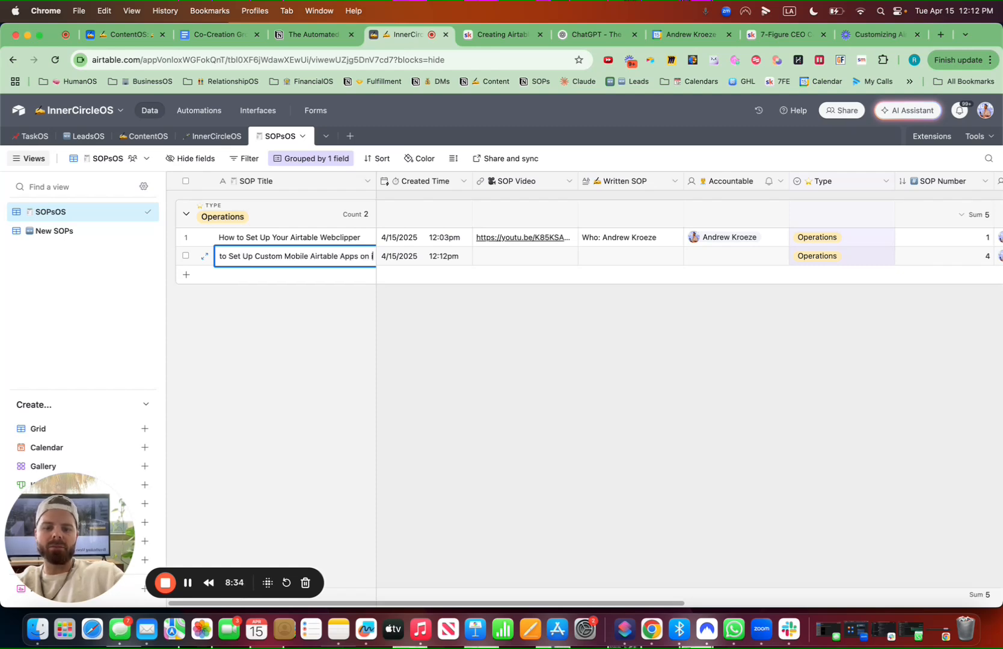
Write the new record's SOP as Who: the owner's name, When: One Time, Where: iPhone, How: Review Video
{"action": "double_click", "coordinate": [605, 260]}
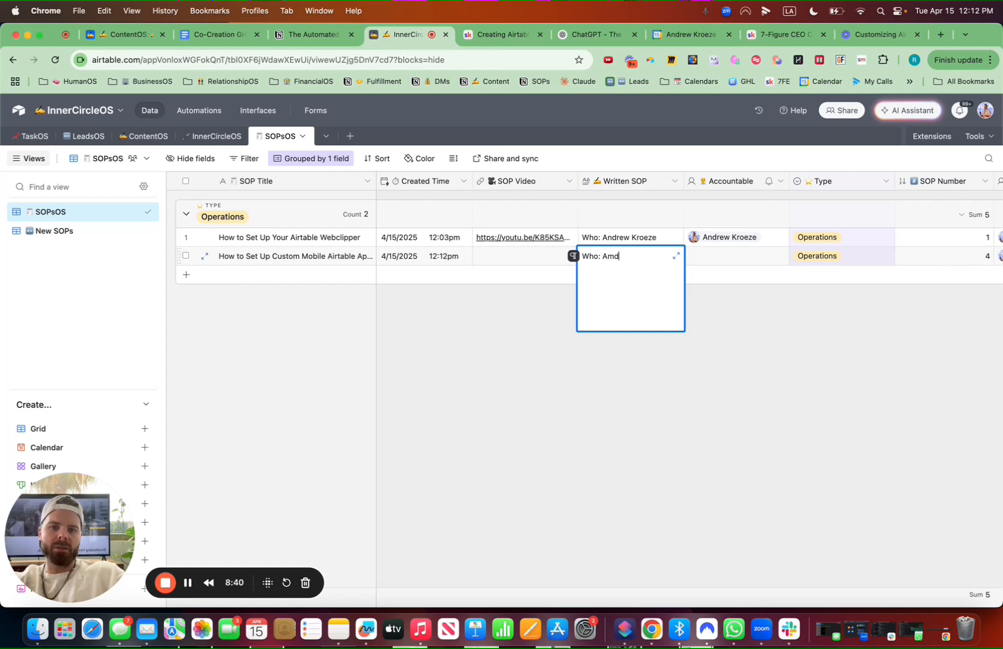
{"action": "type", "text": "Who: Andrew Keroeze"}
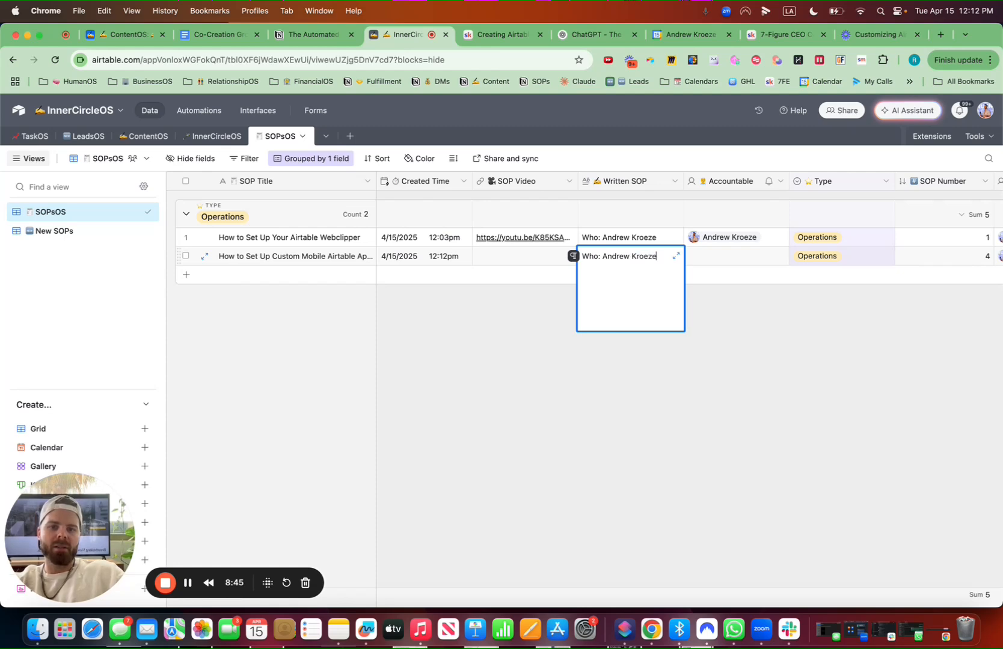
{"action": "key", "text": "shift+Return"}
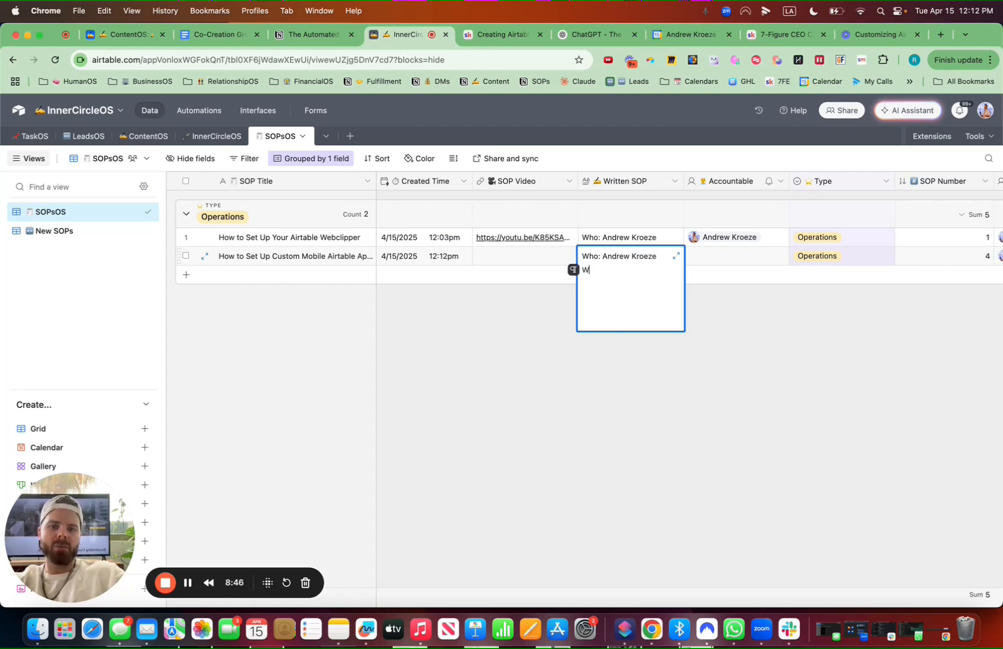
{"action": "type", "text": "When: One Time"}
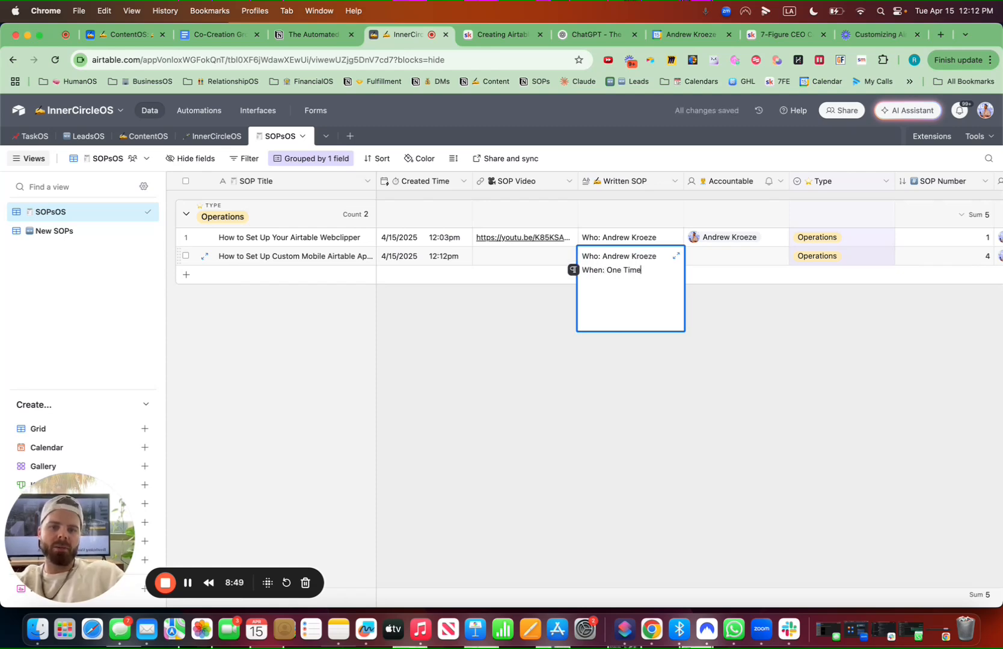
{"action": "key", "text": "shift+Return"}
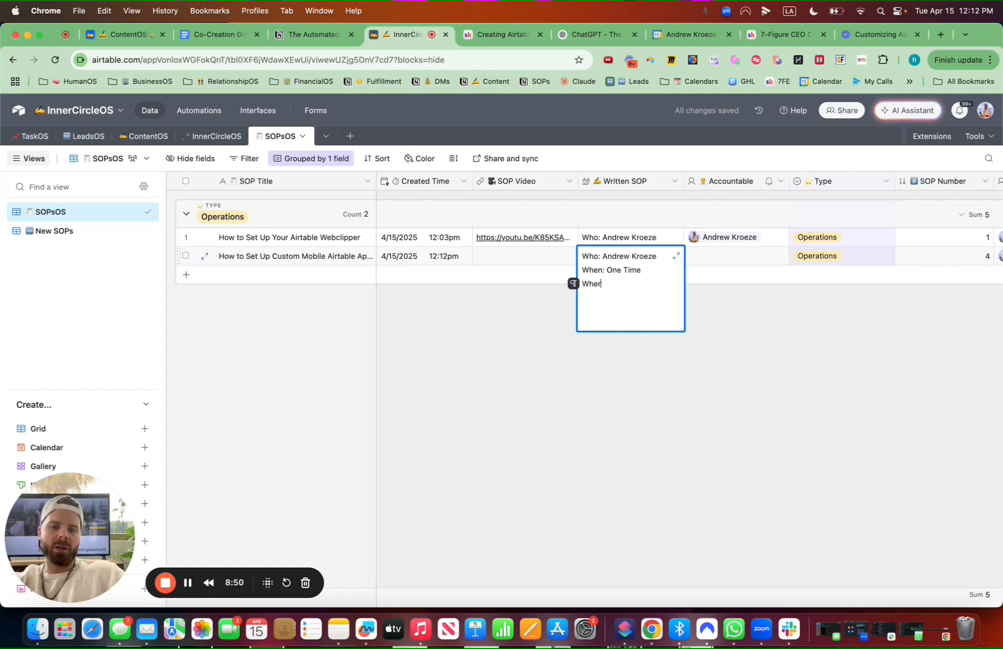
{"action": "type", "text": "Where: IOiPhone"}
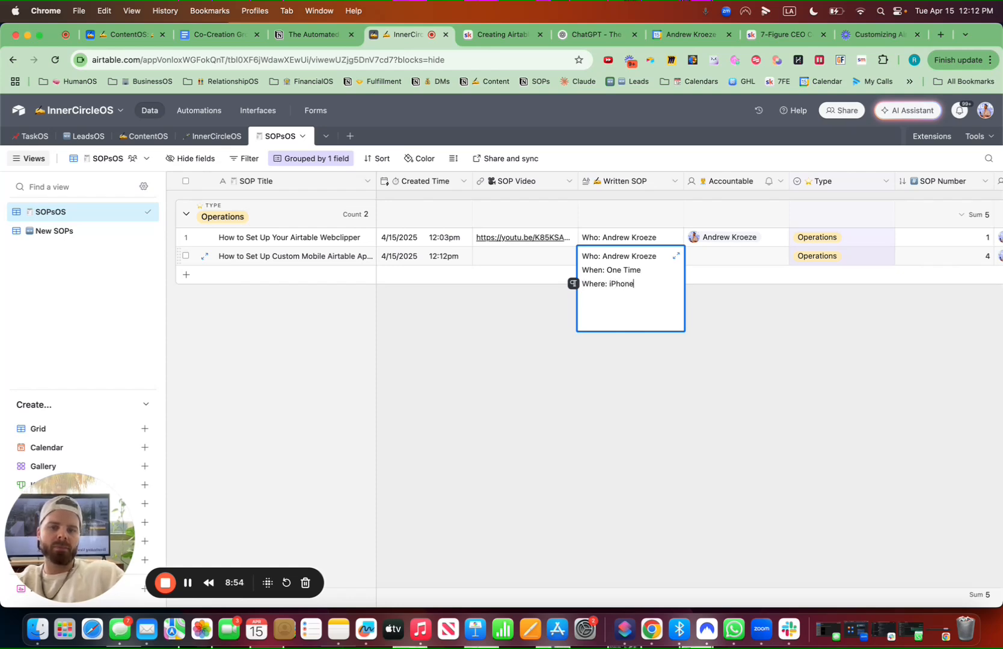
{"action": "key", "text": "shift+Return"}
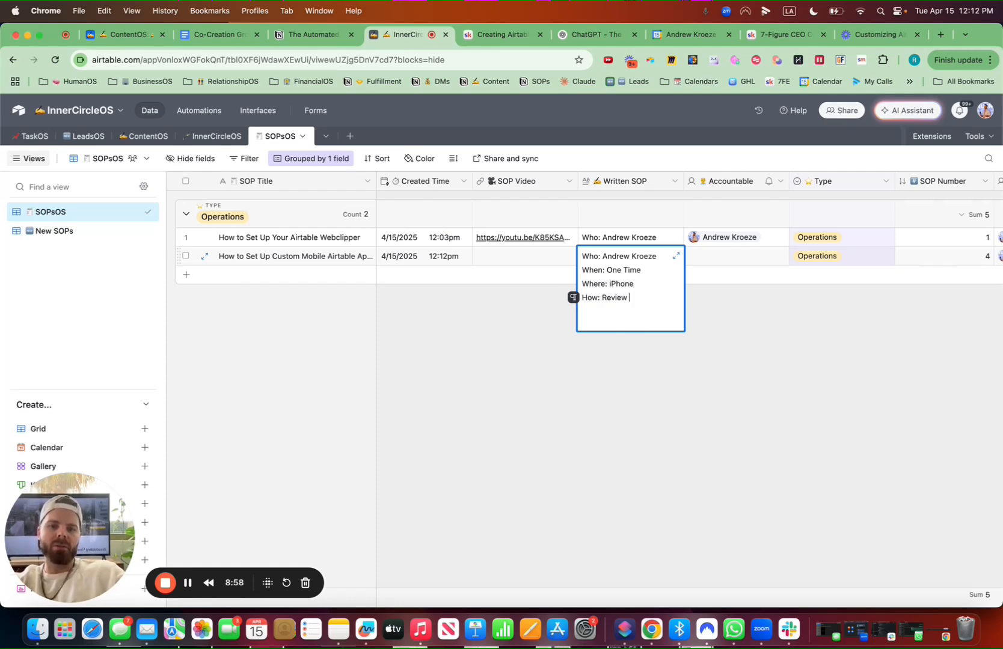
{"action": "type", "text": "How: Review Video"}
Try to paste the copied shortcut link into the new record's SOP Video
{"action": "double_click", "coordinate": [517, 261]}
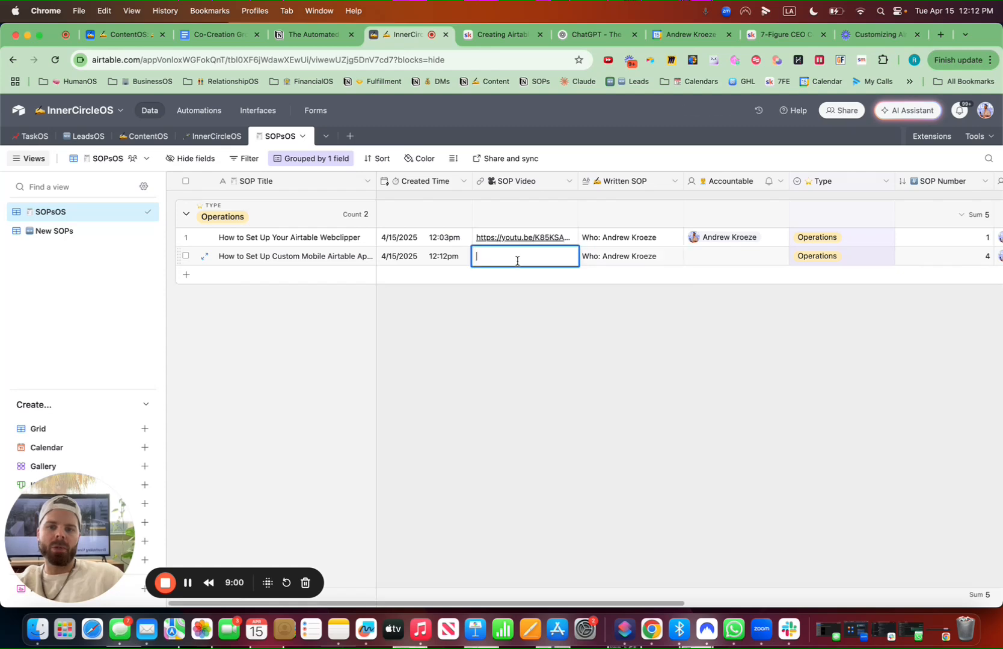
{"action": "key", "text": "super+v"}
{"action": "left_click", "coordinate": [561, 396]}
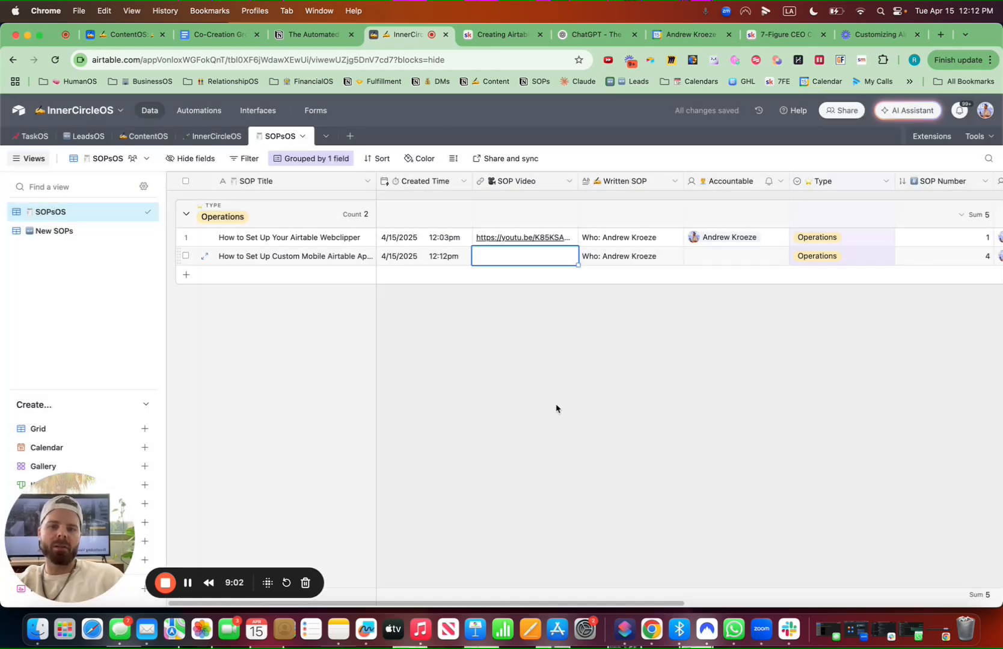
Add Resources: and the pasted Custom App Shortcut and Siri Shortcut links to the new record's Written SOP
{"action": "left_click", "coordinate": [705, 259]}
{"action": "left_click", "coordinate": [706, 259]}
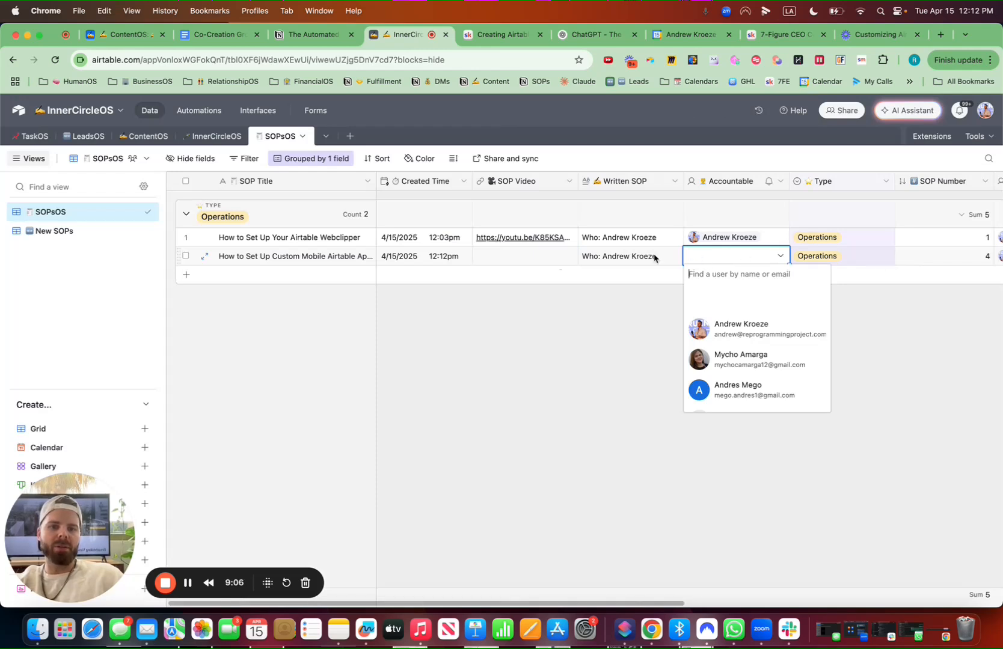
{"action": "double_click", "coordinate": [631, 262]}
{"action": "key", "text": "Return"}
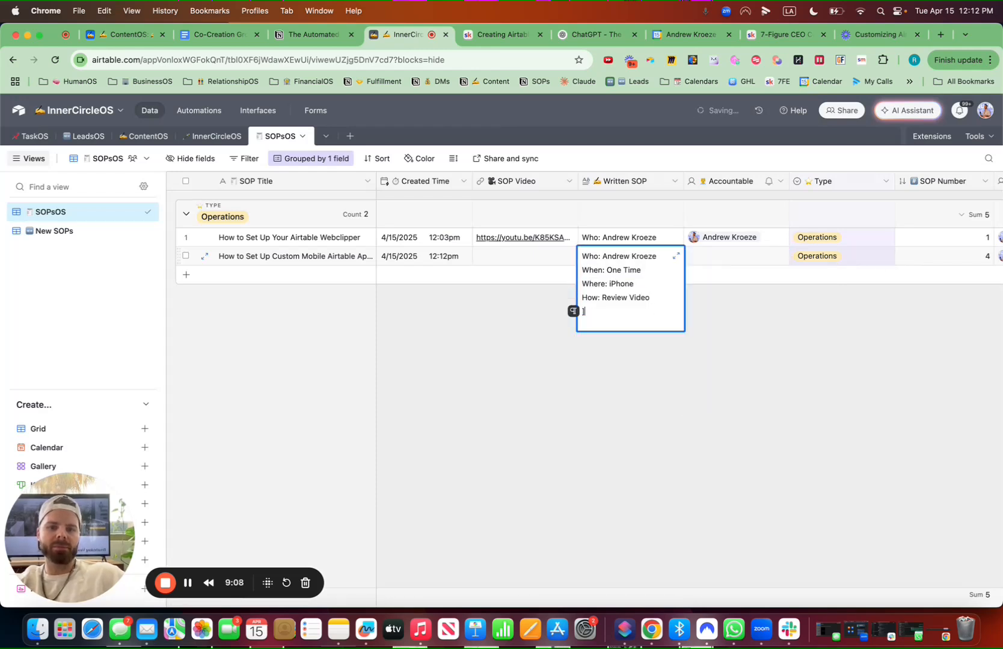
{"action": "type", "text": "R"}
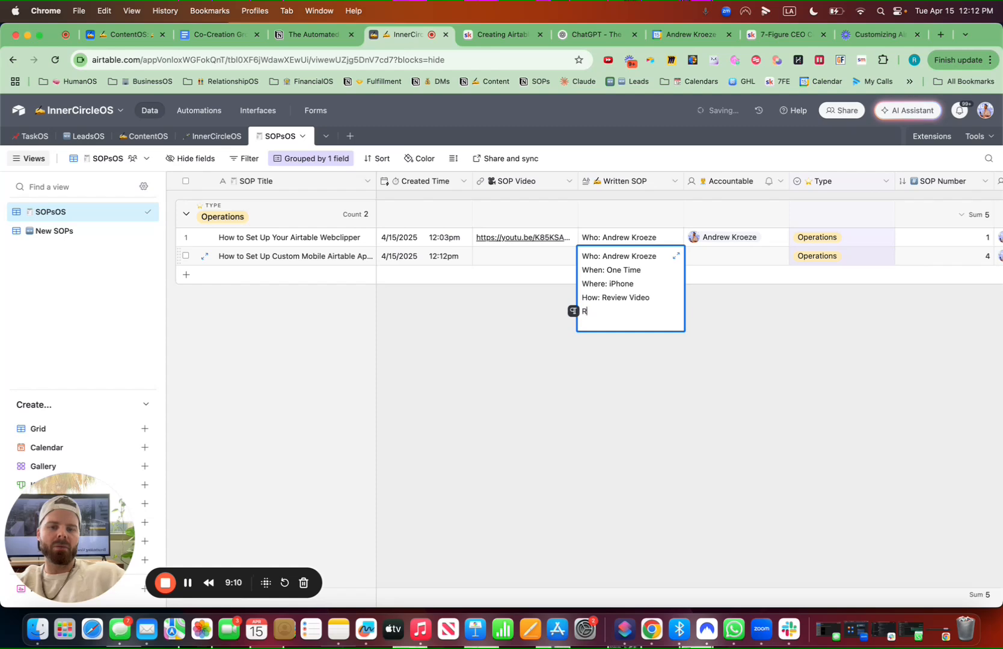
{"action": "type", "text": "esources:"}
{"action": "key", "text": "Return"}
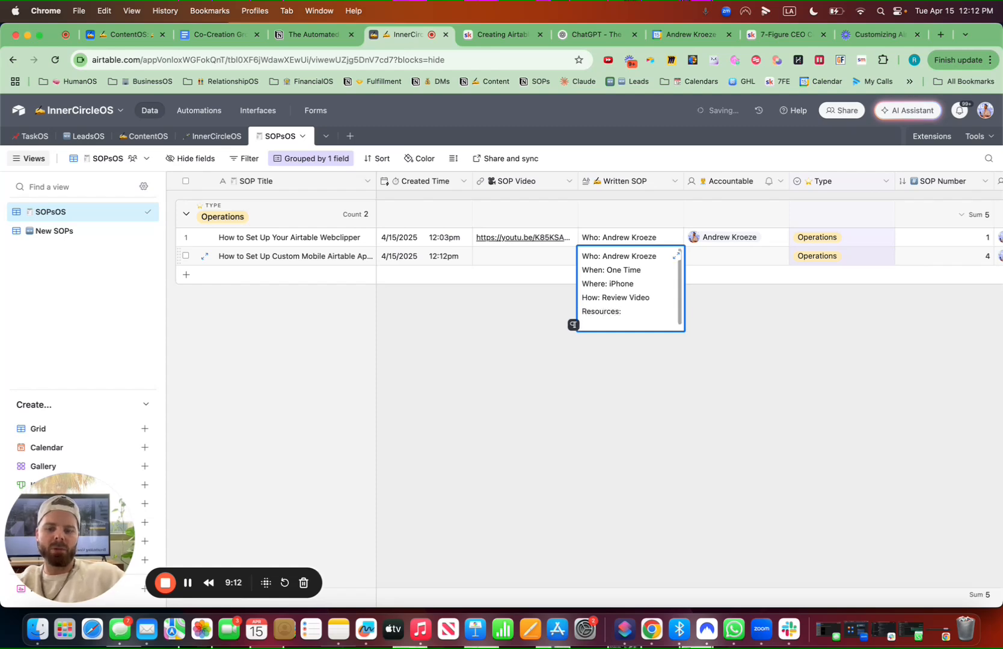
{"action": "key", "text": "super+v"}
{"action": "scroll", "coordinate": [603, 281], "scroll_direction": "up", "scroll_amount": 5}
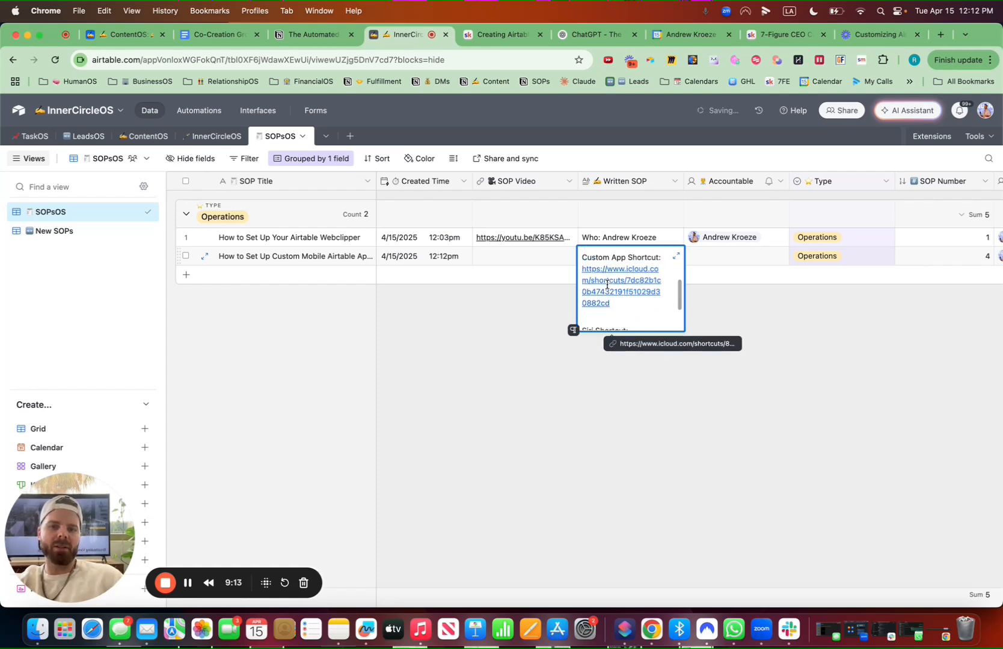
Open the Creating Airtable Shortcuts lesson in the Skool classroom for editing, then return to the SOPsOS table
{"action": "left_click", "coordinate": [814, 435]}
{"action": "left_click", "coordinate": [775, 36]}
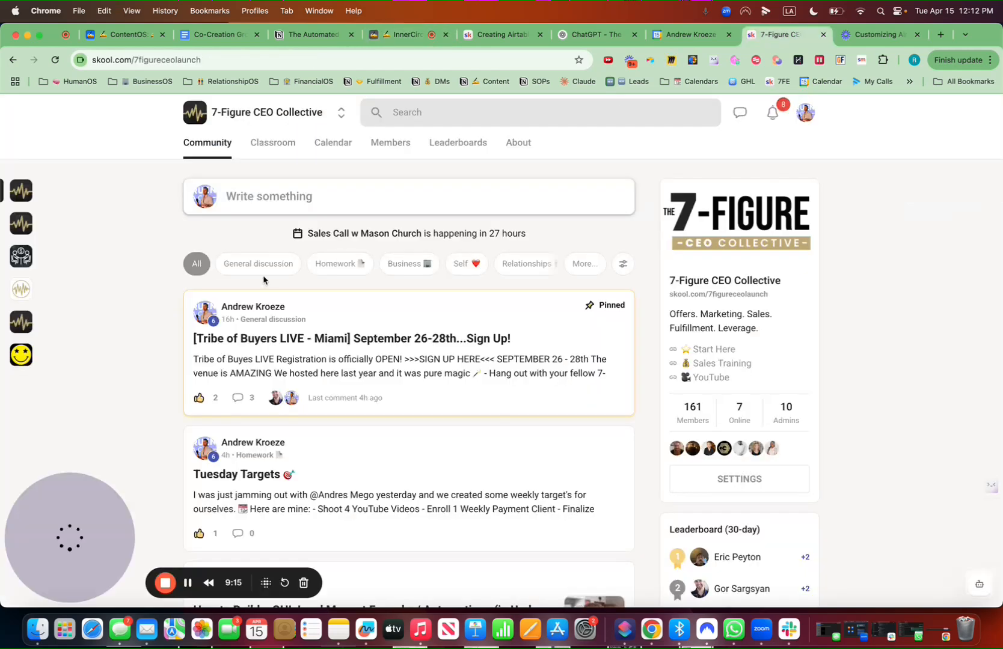
{"action": "left_click", "coordinate": [505, 35]}
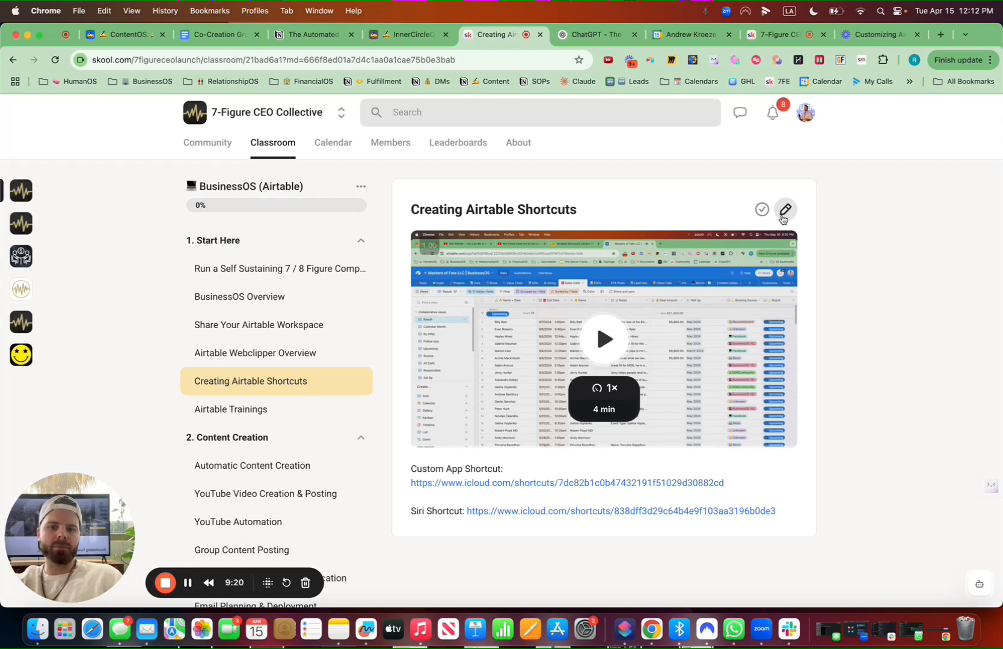
{"action": "left_click", "coordinate": [785, 209]}
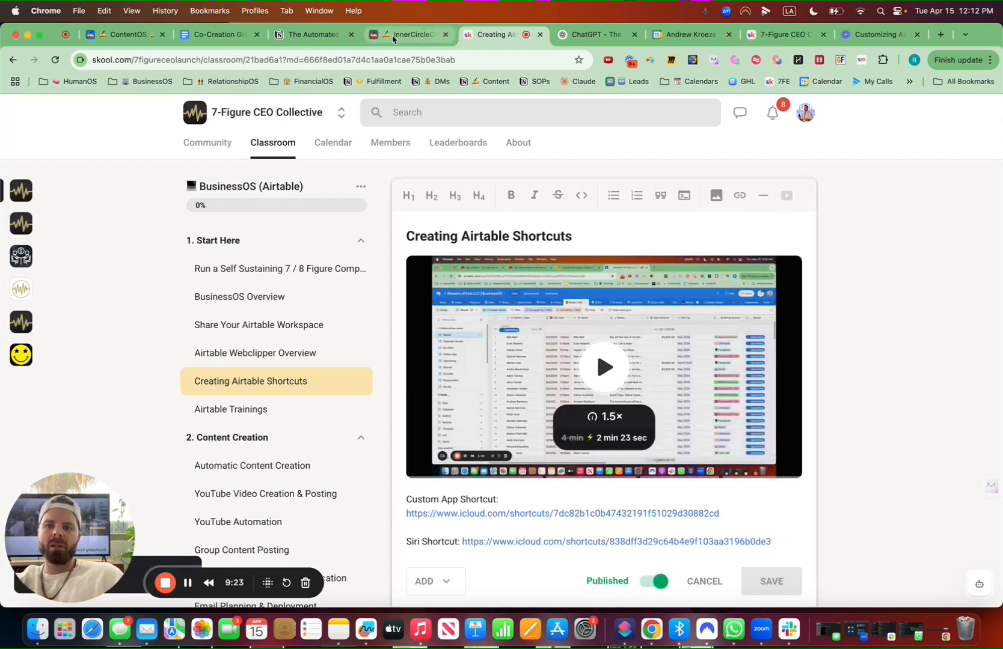
{"action": "left_click", "coordinate": [393, 39]}
Paste the Loom video link into the new record's SOP Video field
{"action": "double_click", "coordinate": [508, 259]}
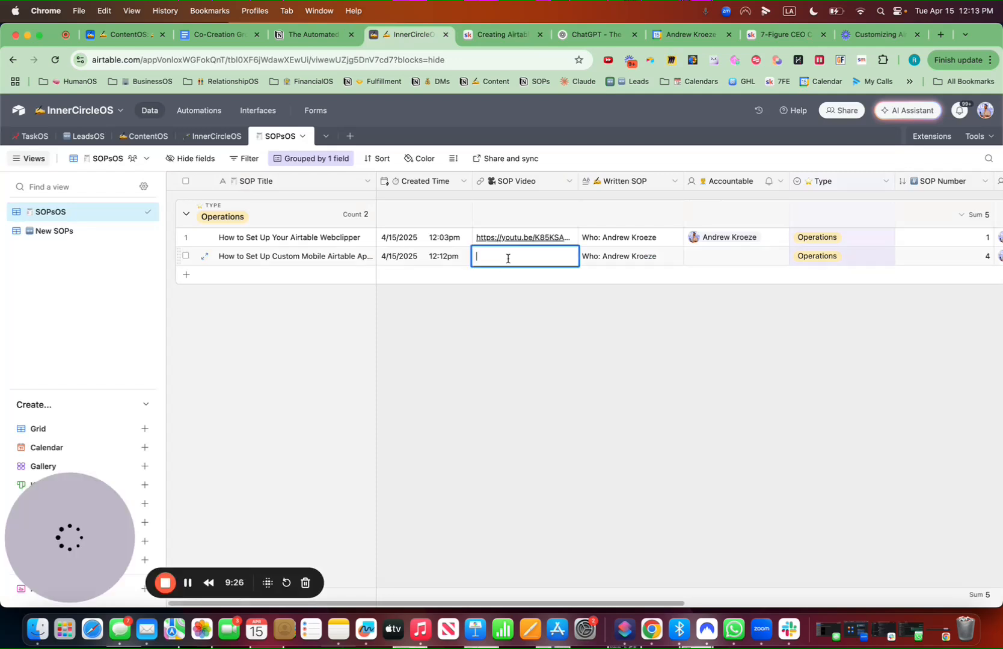
{"action": "key", "text": "super+v"}
{"action": "left_click", "coordinate": [580, 339]}
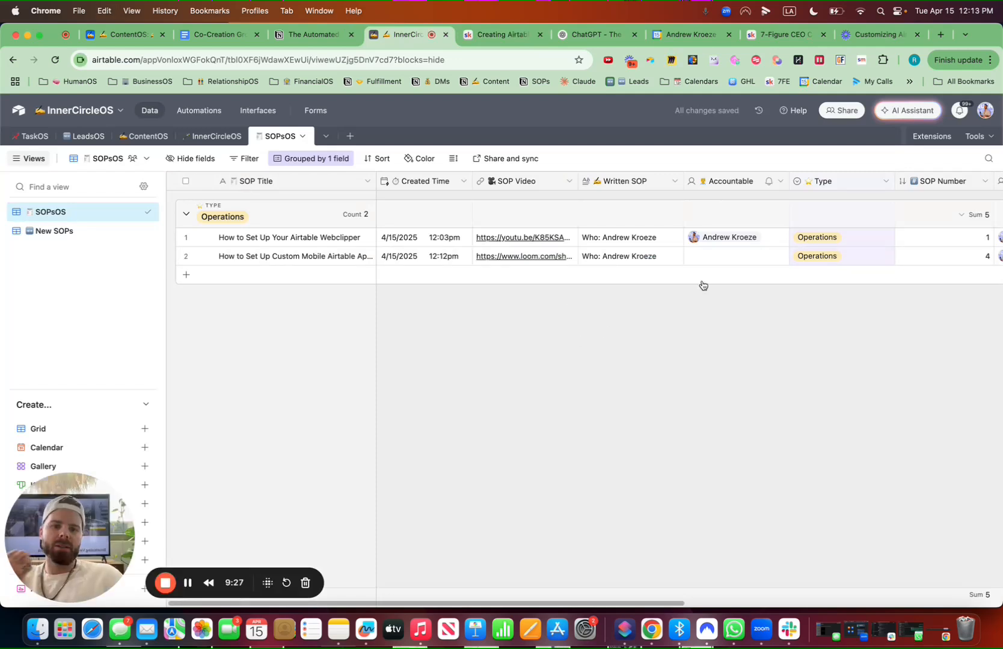
Assign the owner as the new record's Accountable user
{"action": "left_click", "coordinate": [718, 259]}
{"action": "left_click", "coordinate": [722, 257]}
{"action": "left_click", "coordinate": [737, 328]}
Change the SOP Number column's summary from sum to average
{"action": "scroll", "coordinate": [782, 348], "scroll_direction": "right", "scroll_amount": 2}
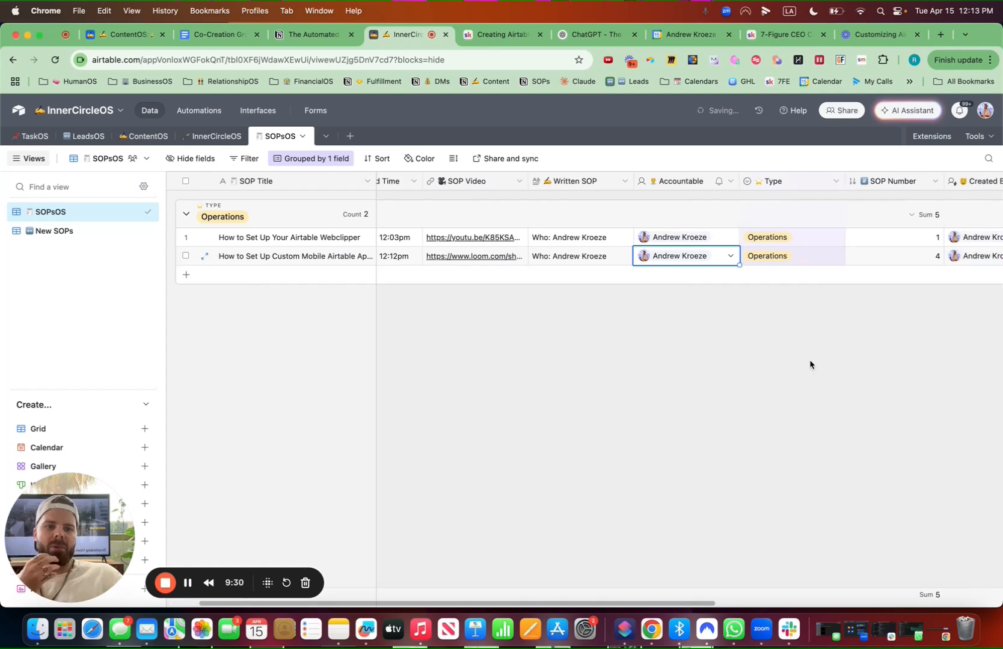
{"action": "scroll", "coordinate": [809, 365], "scroll_direction": "right", "scroll_amount": 8}
{"action": "left_click_drag", "start_coordinate": [816, 180], "coordinate": [709, 181]}
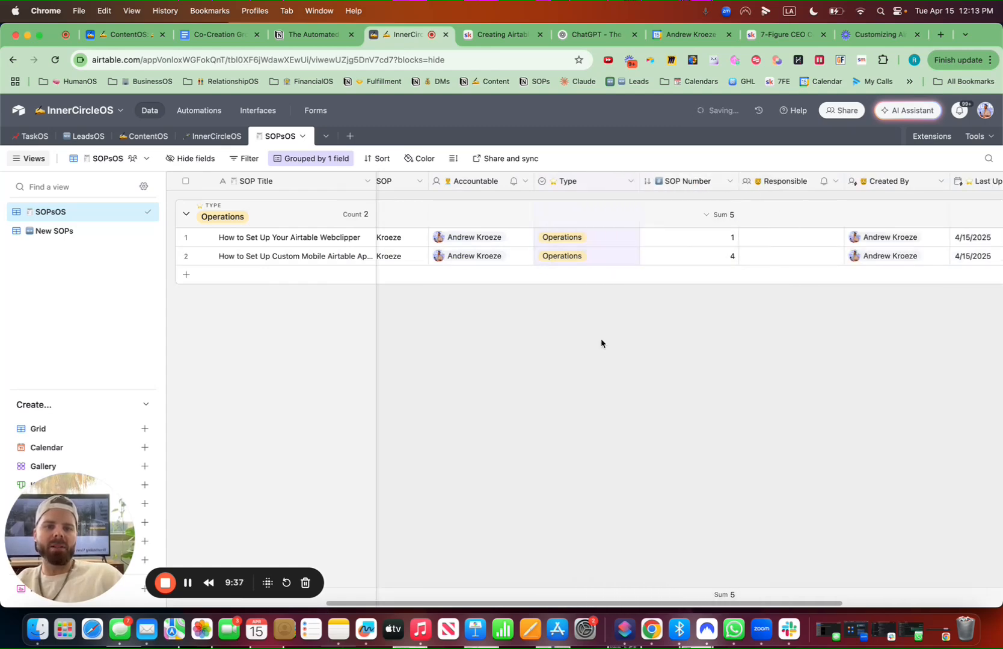
{"action": "left_click", "coordinate": [709, 216]}
{"action": "left_click", "coordinate": [685, 280]}
Widen the SOP Title column so full titles show
{"action": "scroll", "coordinate": [588, 346], "scroll_direction": "left", "scroll_amount": 5}
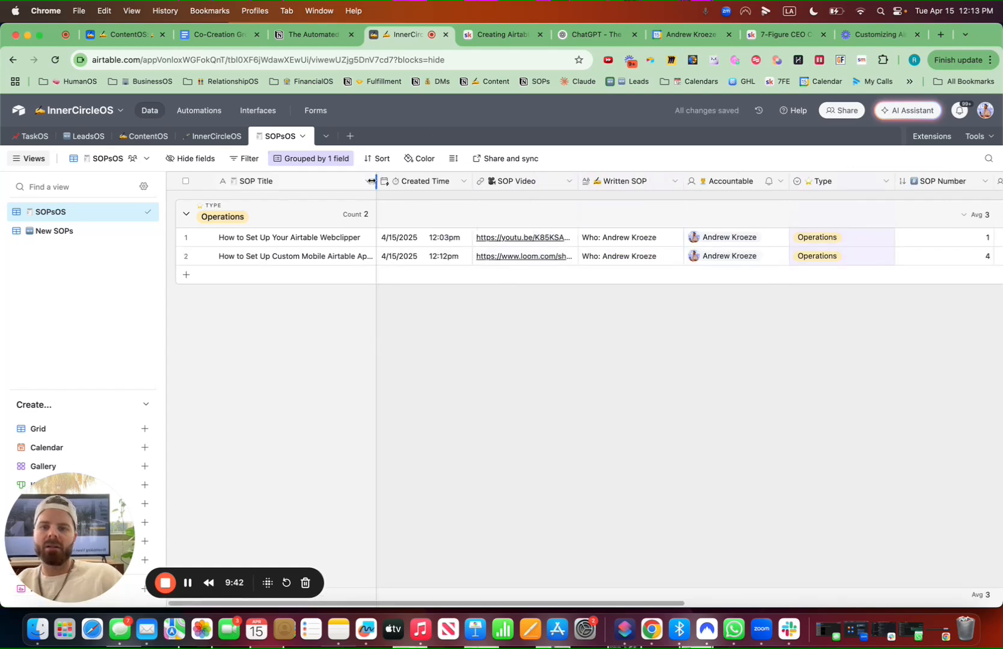
{"action": "left_click_drag", "start_coordinate": [376, 181], "coordinate": [425, 181]}
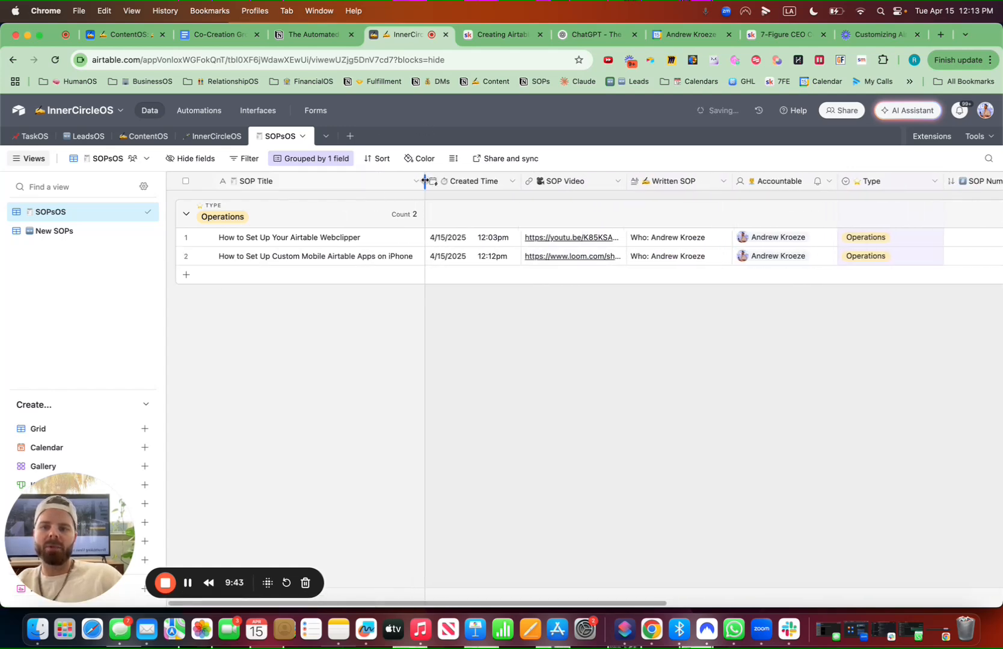
Expand the new iPhone record to review all its fields, then close it
{"action": "left_click", "coordinate": [208, 260]}
{"action": "scroll", "coordinate": [458, 291], "scroll_direction": "down", "scroll_amount": 5}
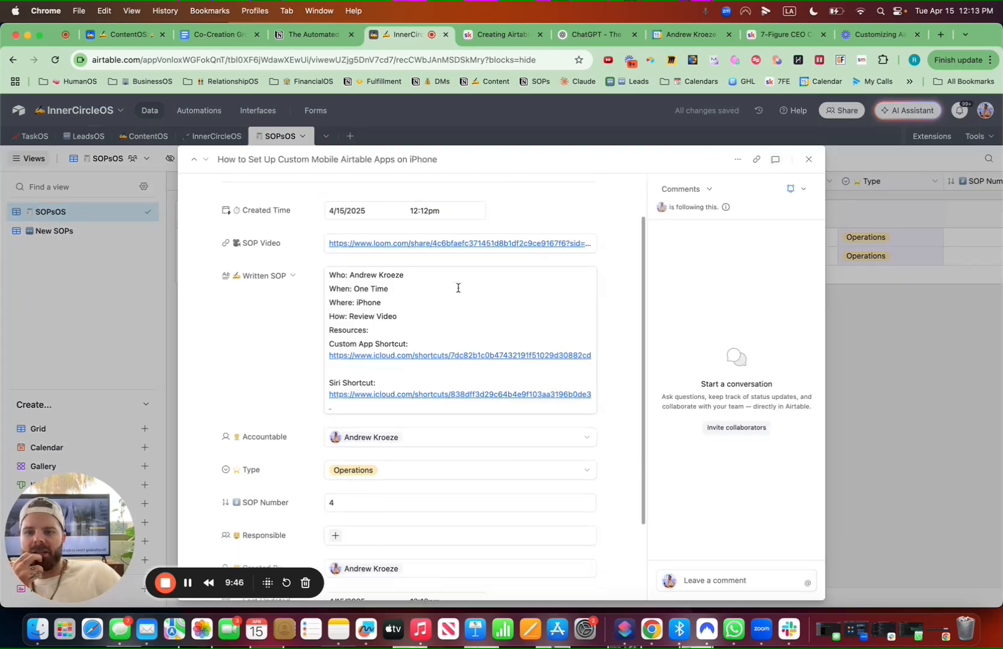
{"action": "scroll", "coordinate": [384, 378], "scroll_direction": "up", "scroll_amount": 5}
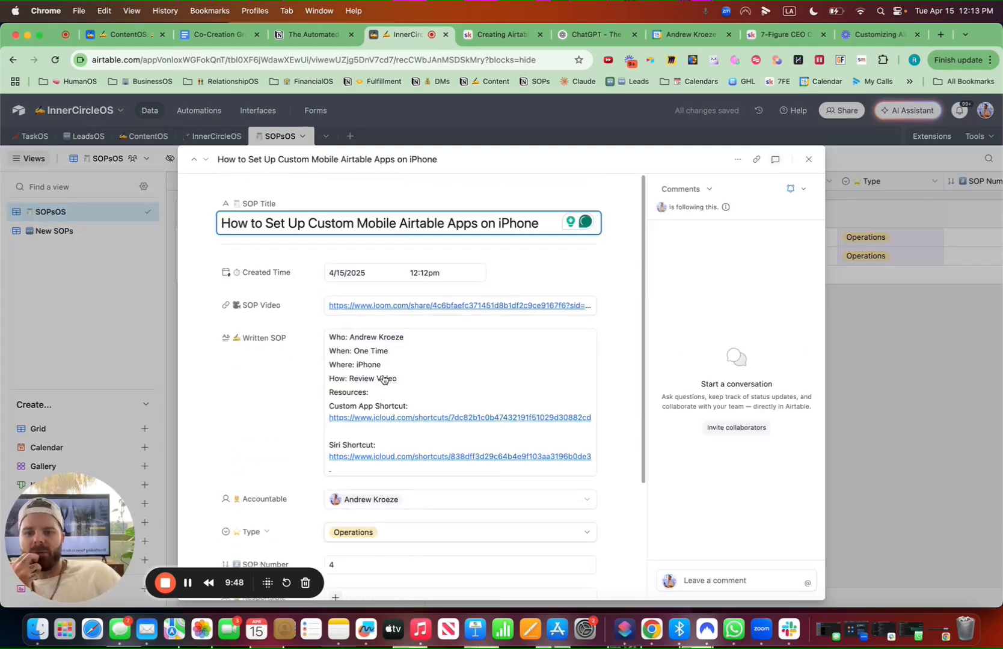
{"action": "left_click", "coordinate": [809, 160]}
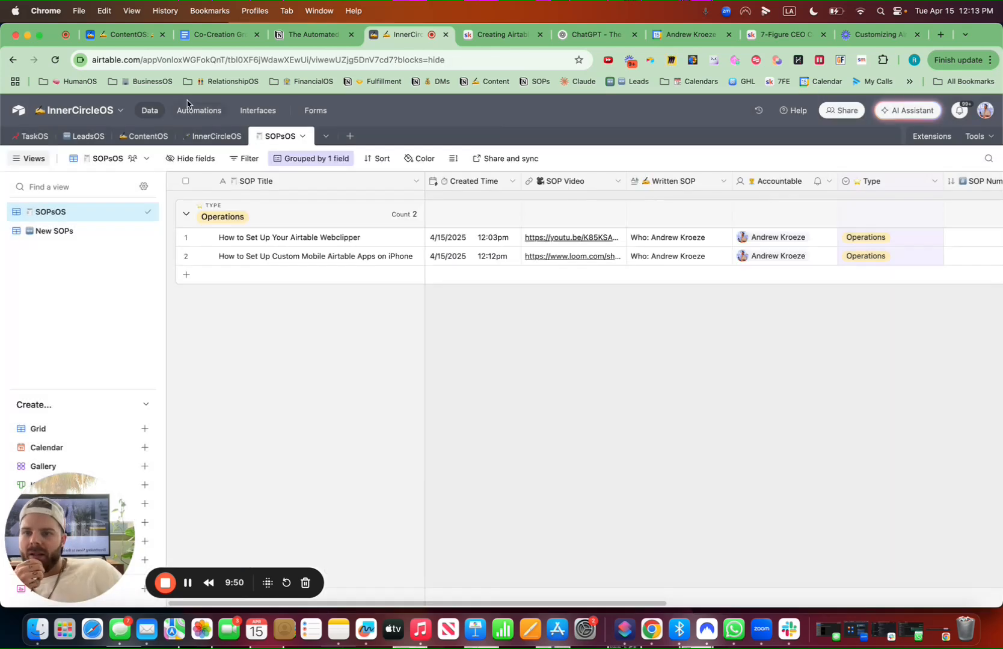
Add a new interface to the base named SOPsOS with an emoji and the document icon
{"action": "left_click", "coordinate": [263, 115]}
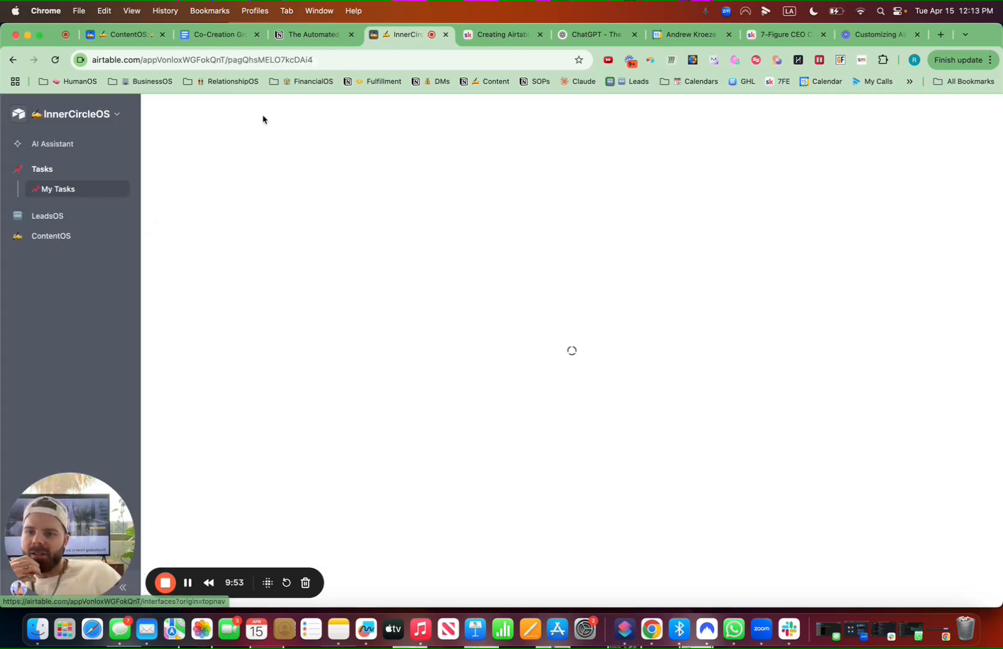
{"action": "left_click", "coordinate": [112, 116]}
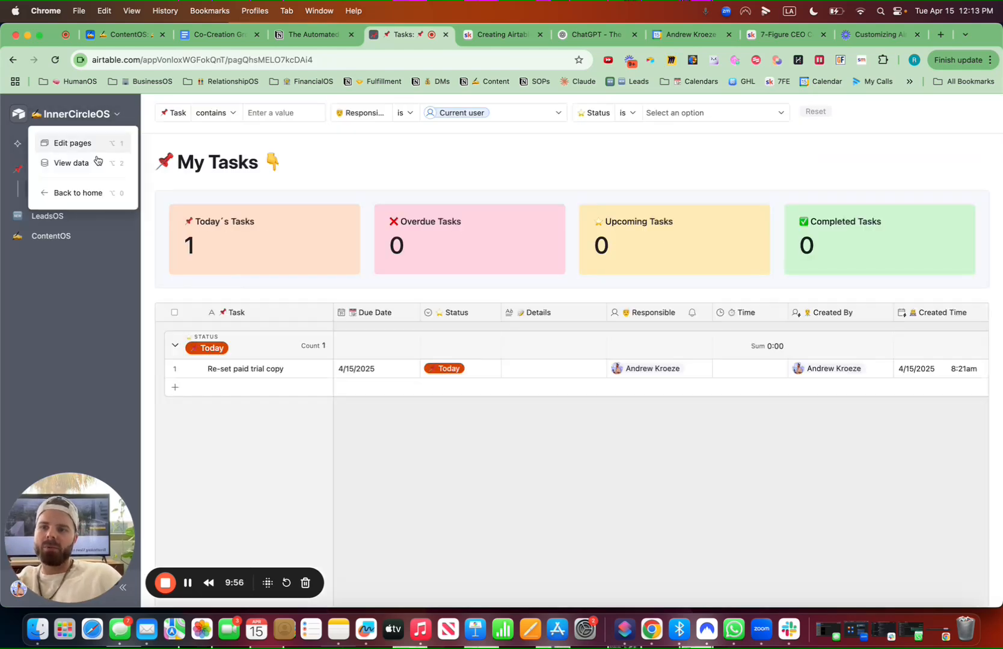
{"action": "left_click", "coordinate": [83, 146]}
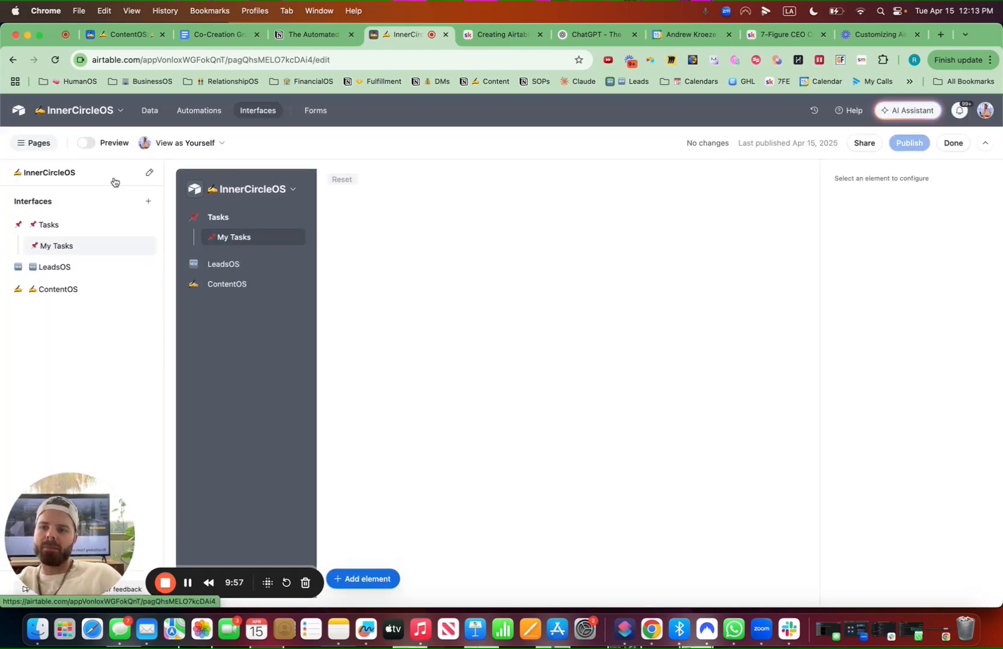
{"action": "left_click", "coordinate": [150, 204]}
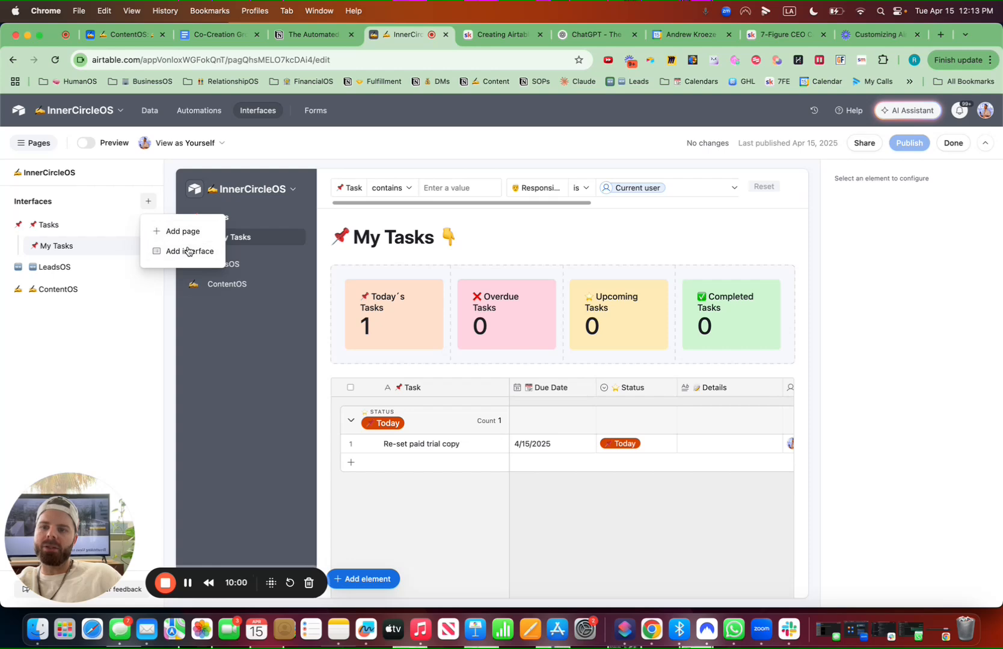
{"action": "left_click", "coordinate": [191, 251]}
{"action": "left_click", "coordinate": [438, 300]}
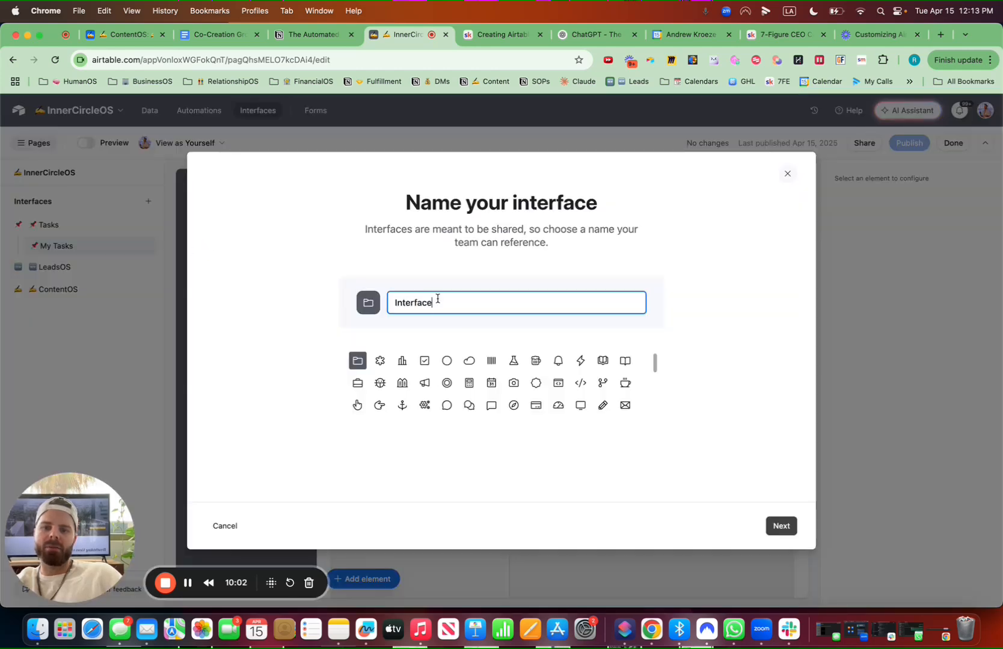
{"action": "left_click", "coordinate": [364, 302]}
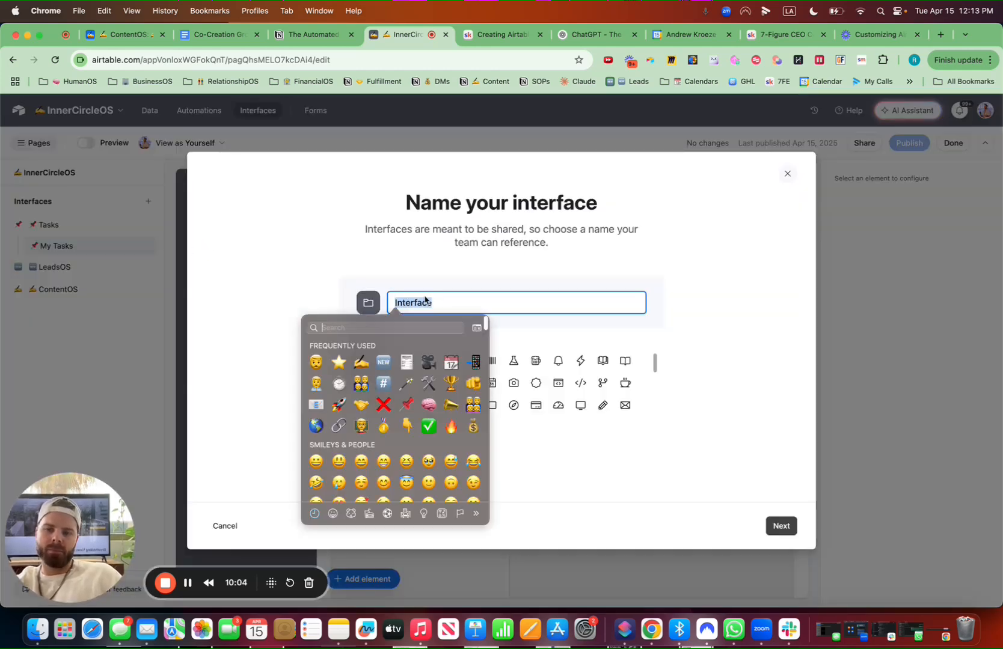
{"action": "key", "text": "Return"}
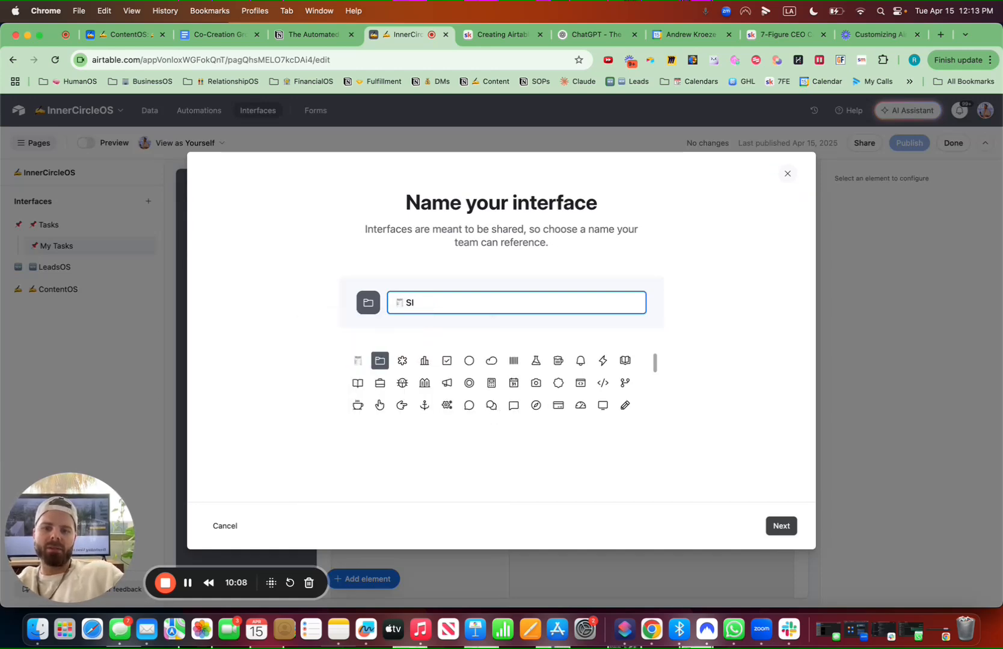
{"action": "type", "text": "OPsOS"}
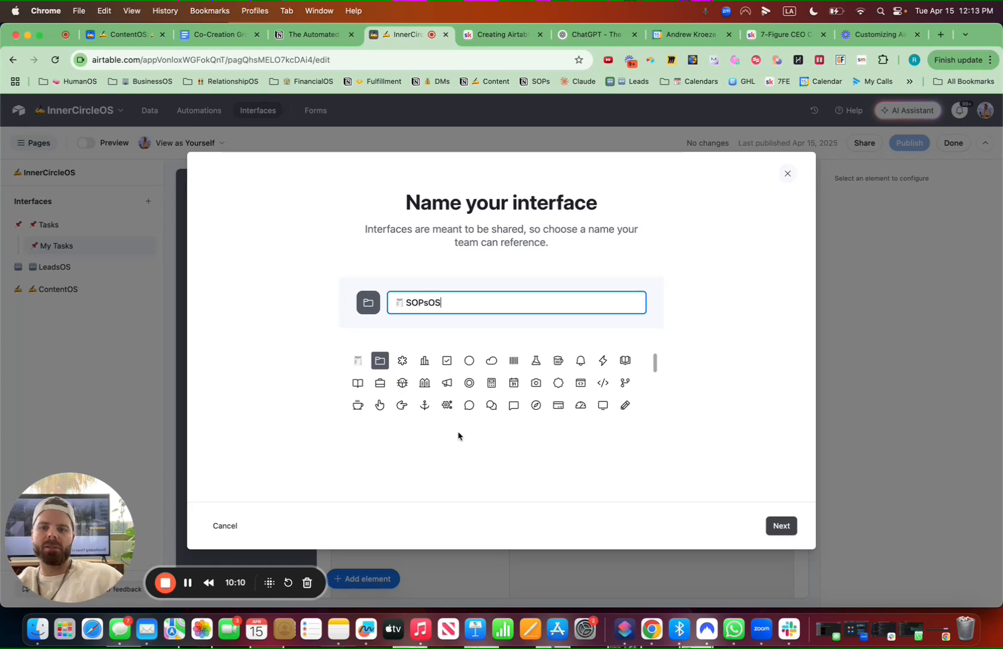
{"action": "left_click", "coordinate": [358, 361]}
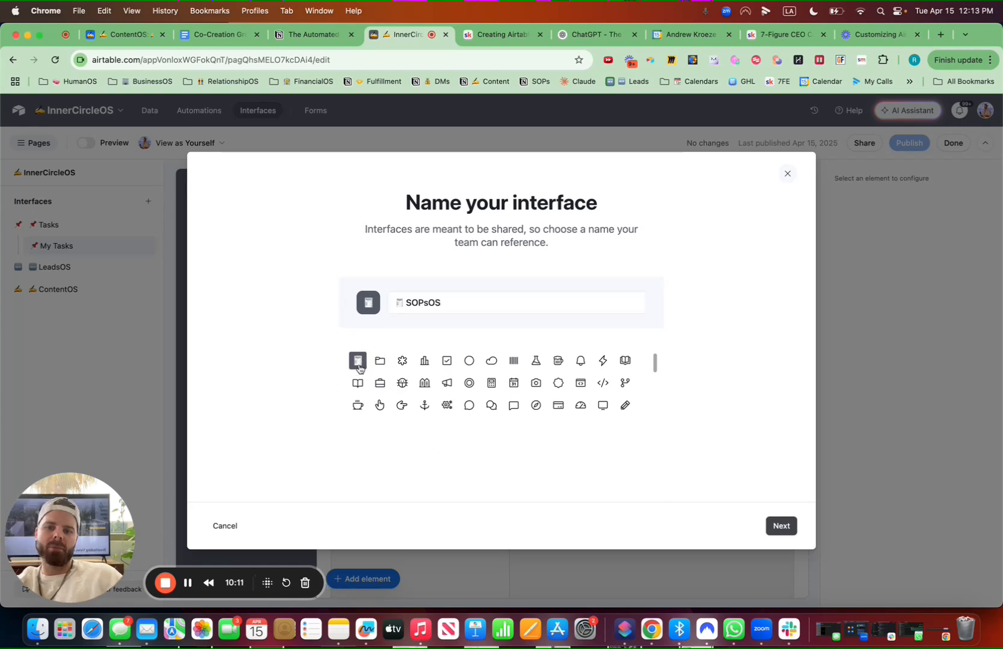
{"action": "left_click", "coordinate": [782, 528]}
Choose the Blank layout for the new interface
{"action": "scroll", "coordinate": [250, 304], "scroll_direction": "down", "scroll_amount": 3}
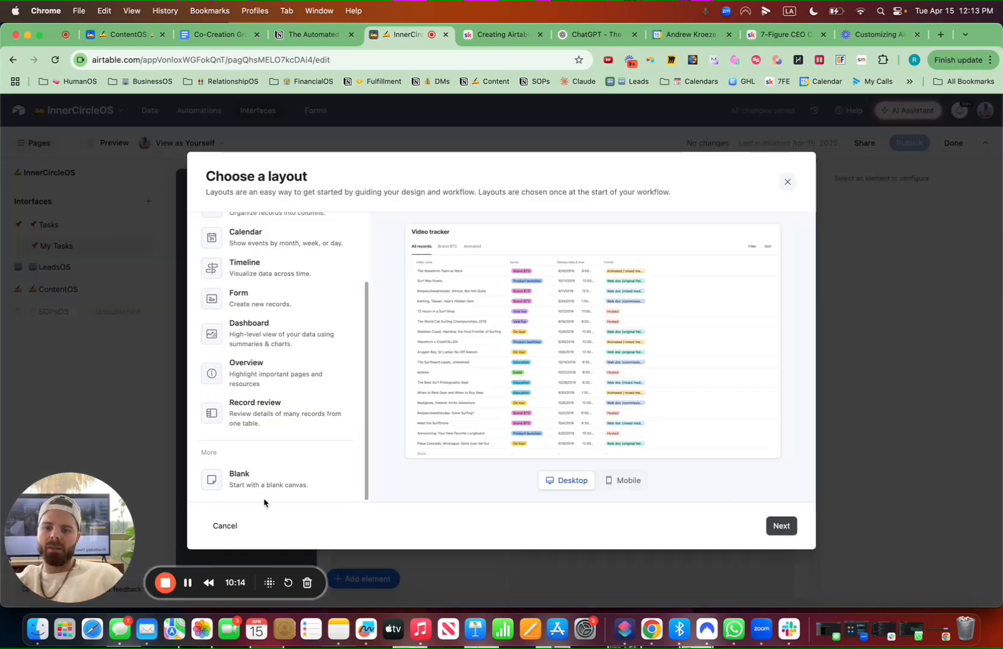
{"action": "left_click", "coordinate": [268, 483]}
{"action": "left_click", "coordinate": [778, 527]}
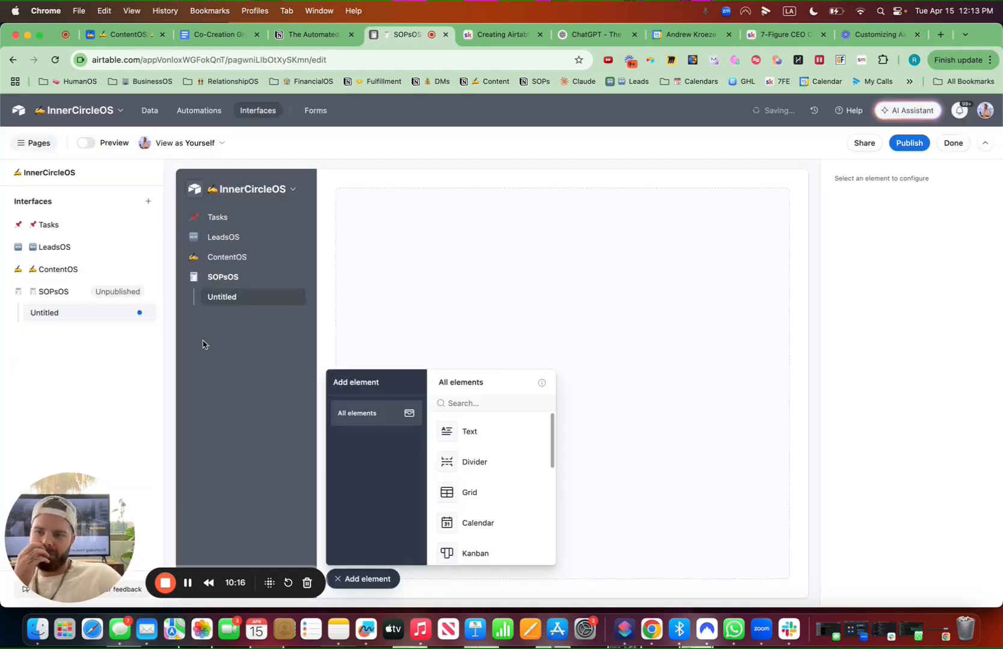
Add a grid element sourced from the SOPsOS table, copying its settings from the SOPsOS view
{"action": "left_click", "coordinate": [481, 498]}
{"action": "left_click", "coordinate": [564, 386]}
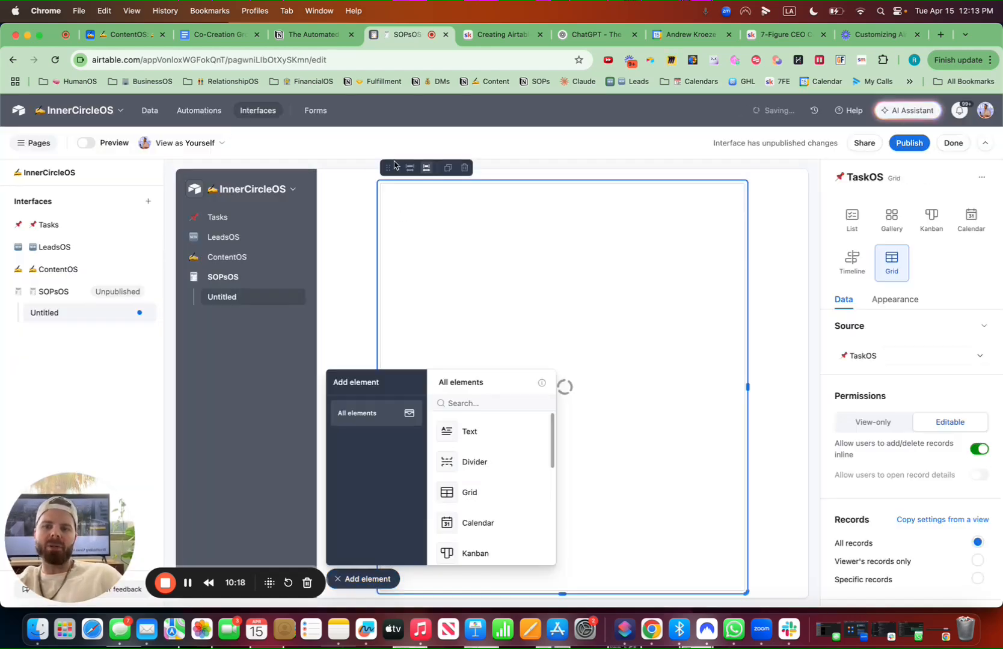
{"action": "left_click", "coordinate": [923, 356]}
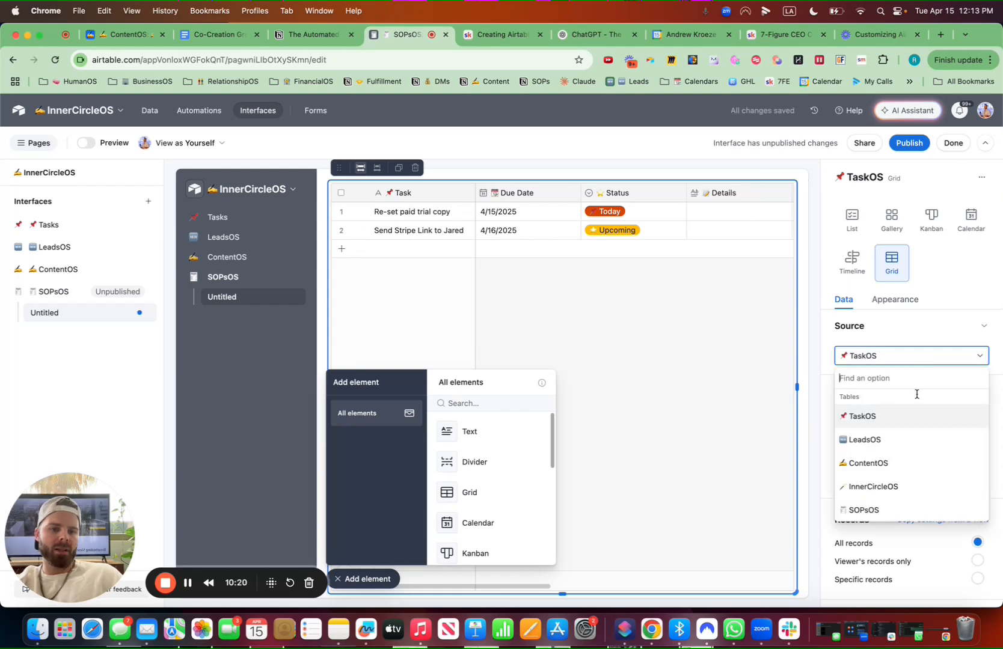
{"action": "left_click", "coordinate": [865, 509]}
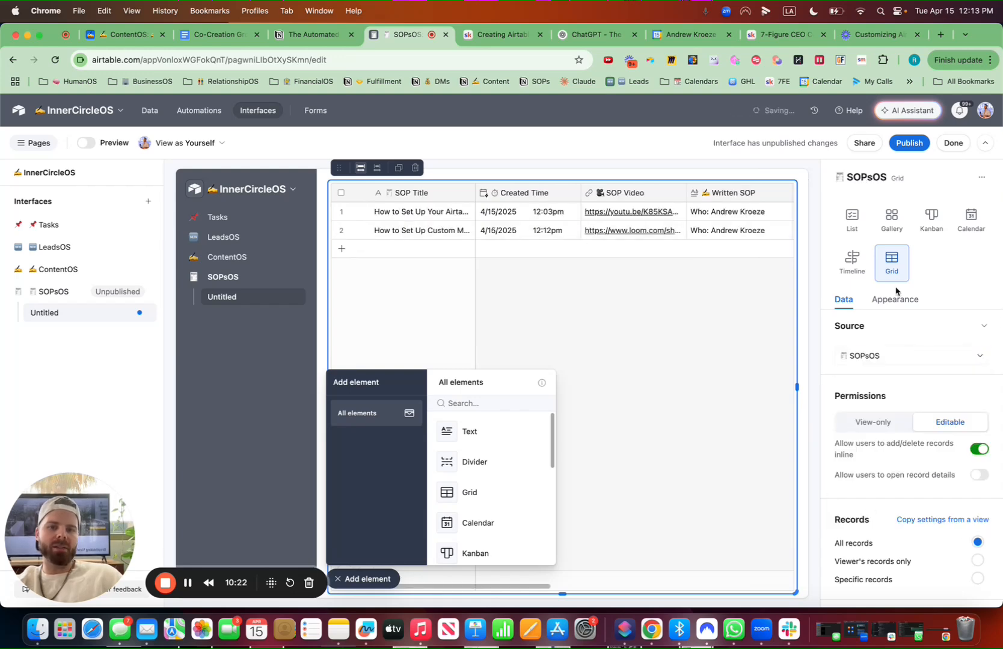
{"action": "left_click", "coordinate": [934, 522]}
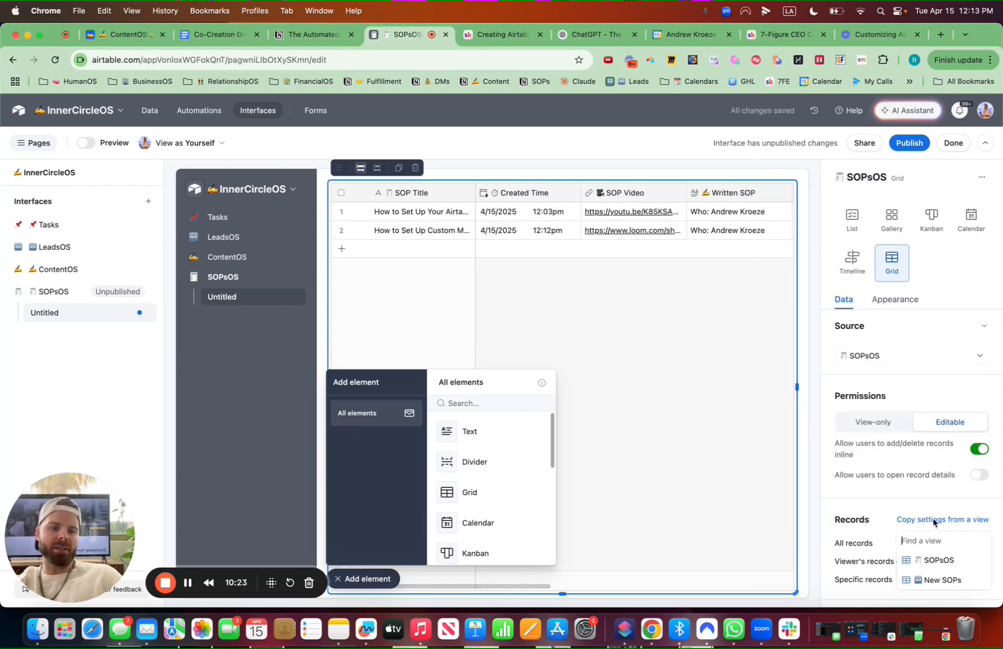
{"action": "left_click", "coordinate": [931, 559]}
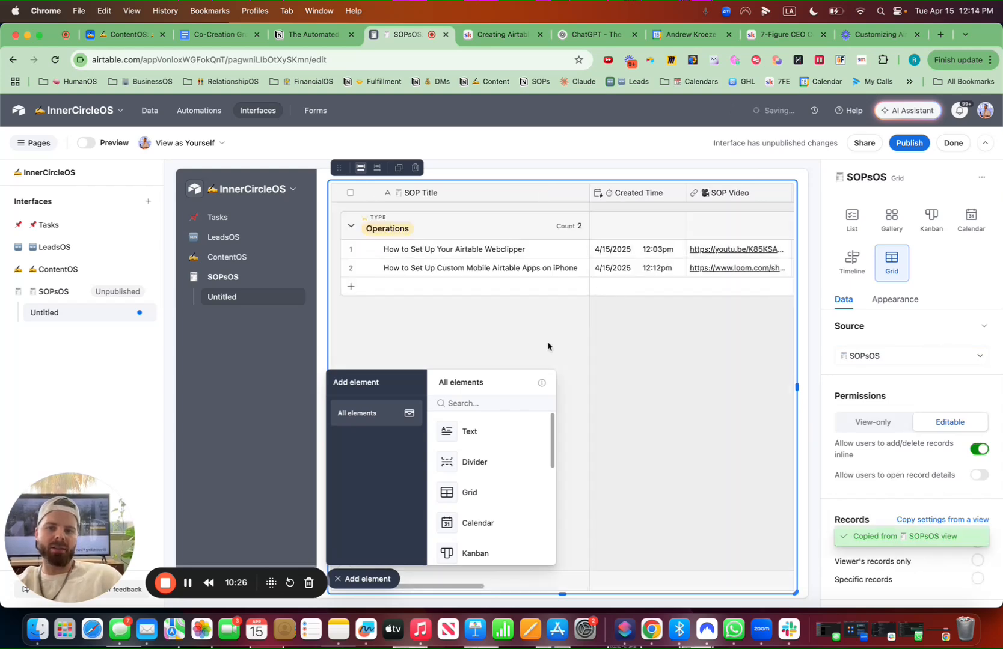
Add a text element above the grid and enter the title SOPsOS preceded by a document emoji
{"action": "left_click", "coordinate": [484, 433]}
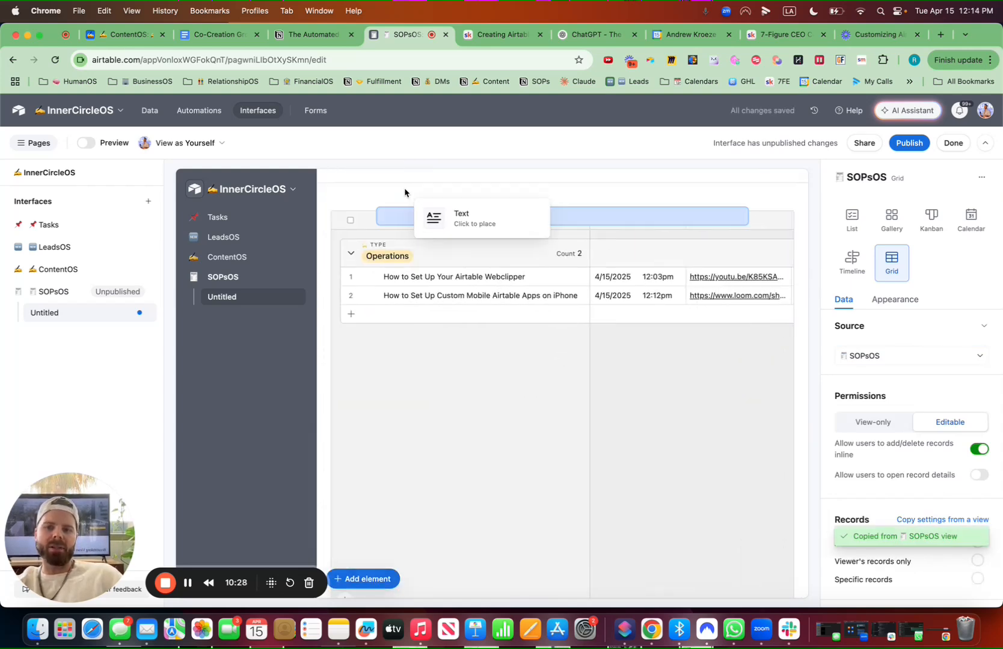
{"action": "left_click", "coordinate": [405, 188]}
{"action": "left_click", "coordinate": [381, 188]}
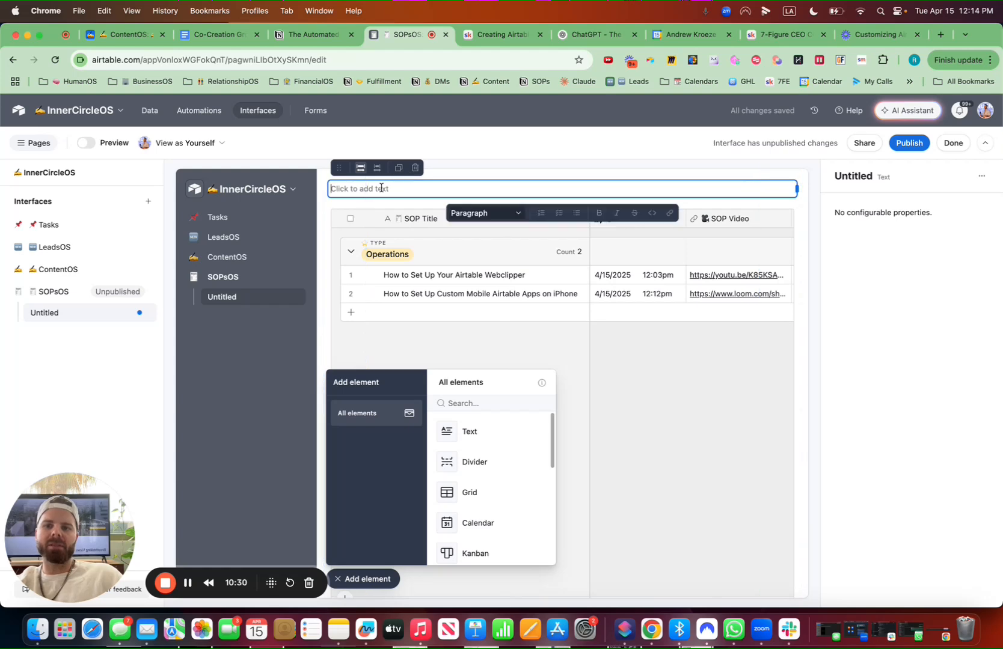
{"action": "key", "text": "ctrl+super+space"}
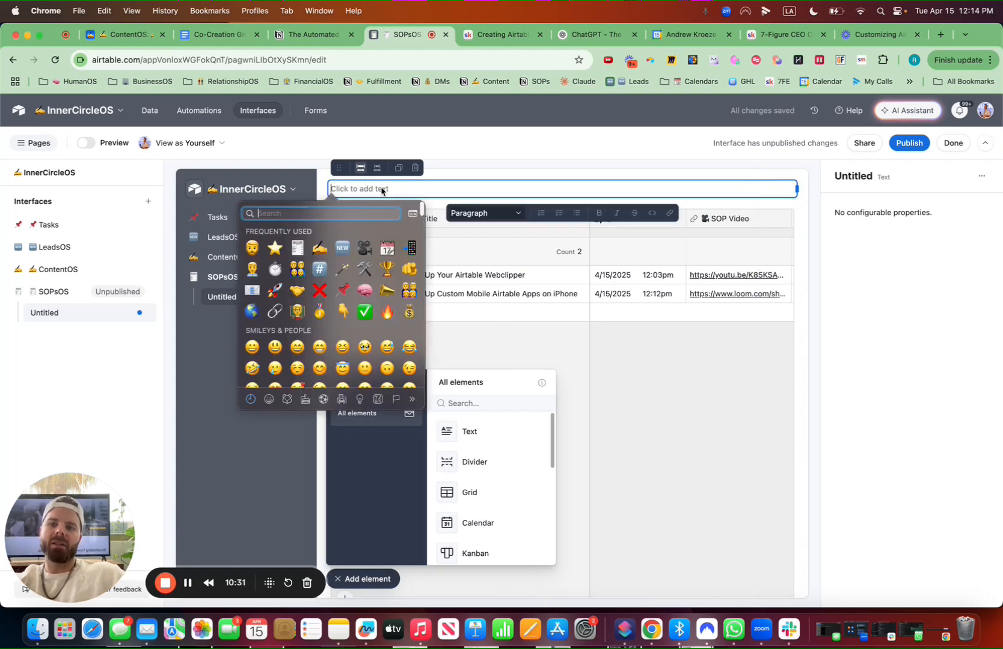
{"action": "left_click", "coordinate": [291, 247]}
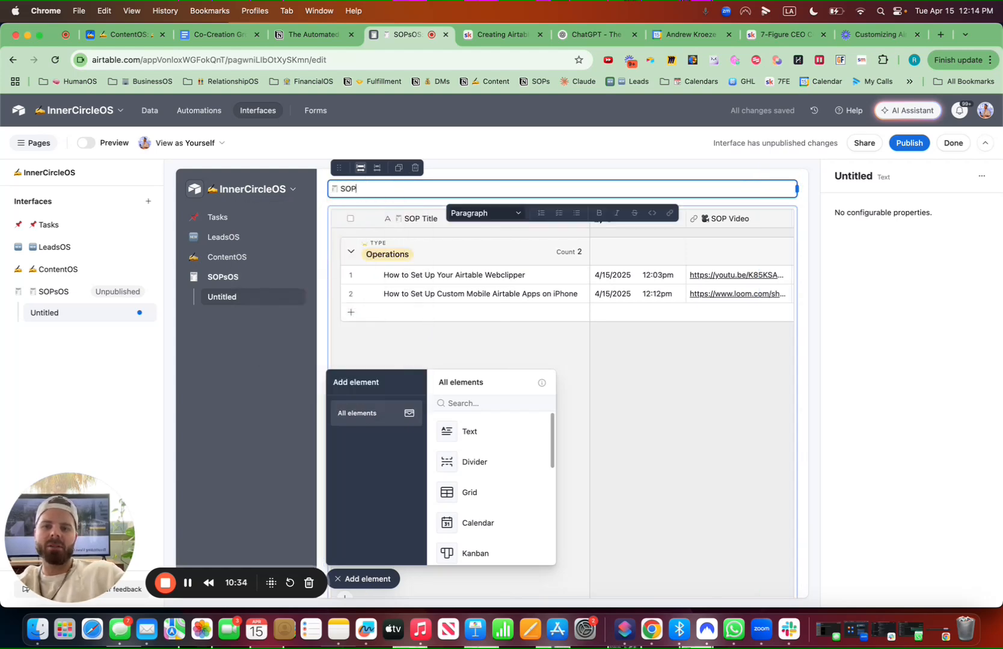
{"action": "type", "text": "SOPsOS"}
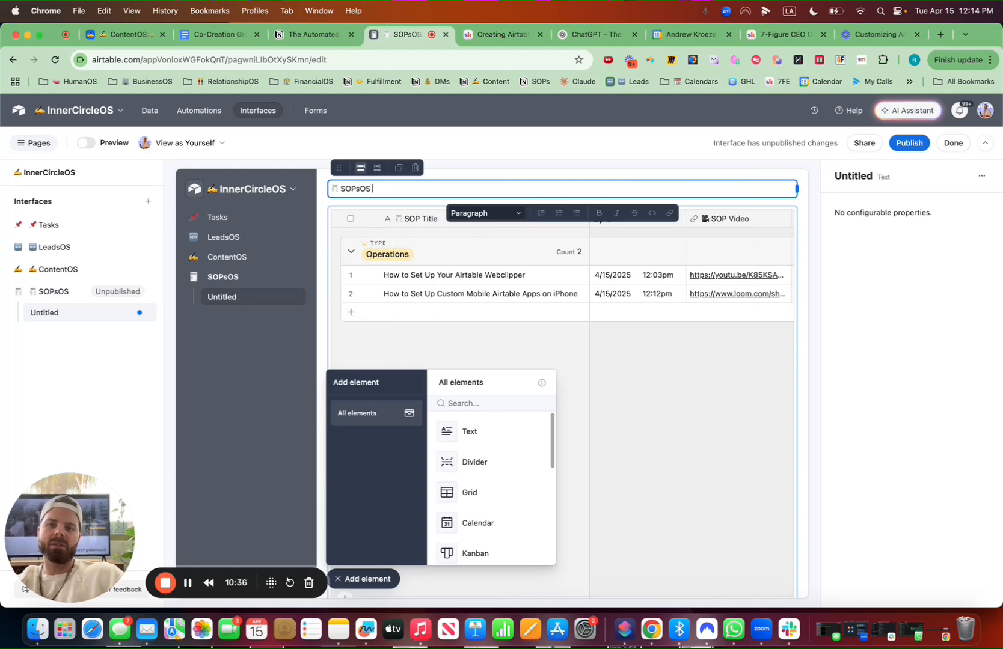
Append a pointing-down emoji to the SOPsOS title and format it as a Large heading
{"action": "key", "text": "ctrl+super+space"}
{"action": "type", "text": "down"}
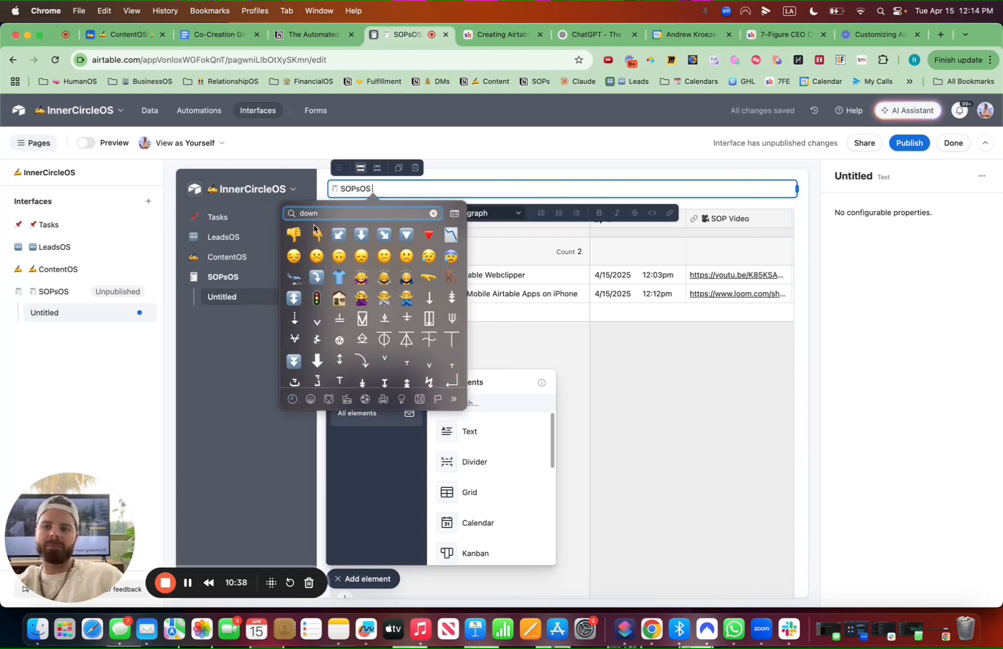
{"action": "left_click", "coordinate": [317, 233]}
{"action": "left_click", "coordinate": [493, 214]}
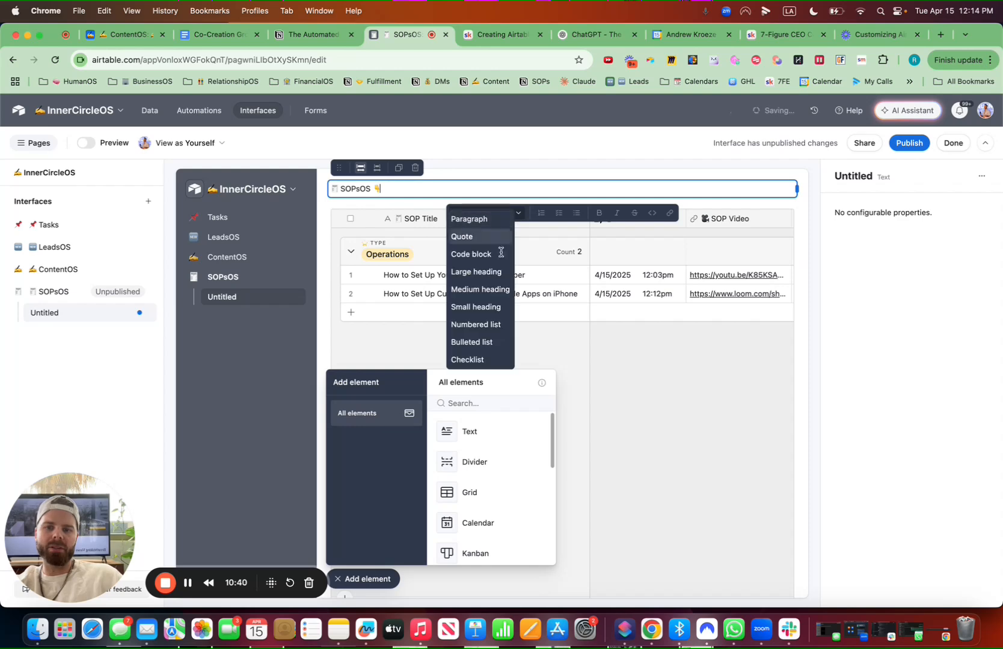
{"action": "left_click", "coordinate": [491, 272]}
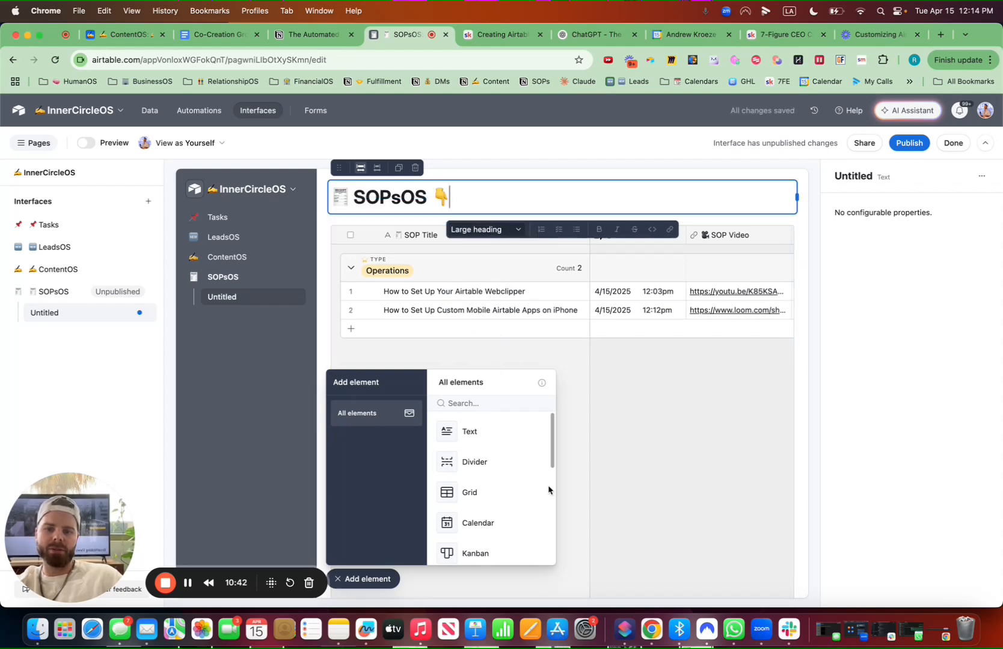
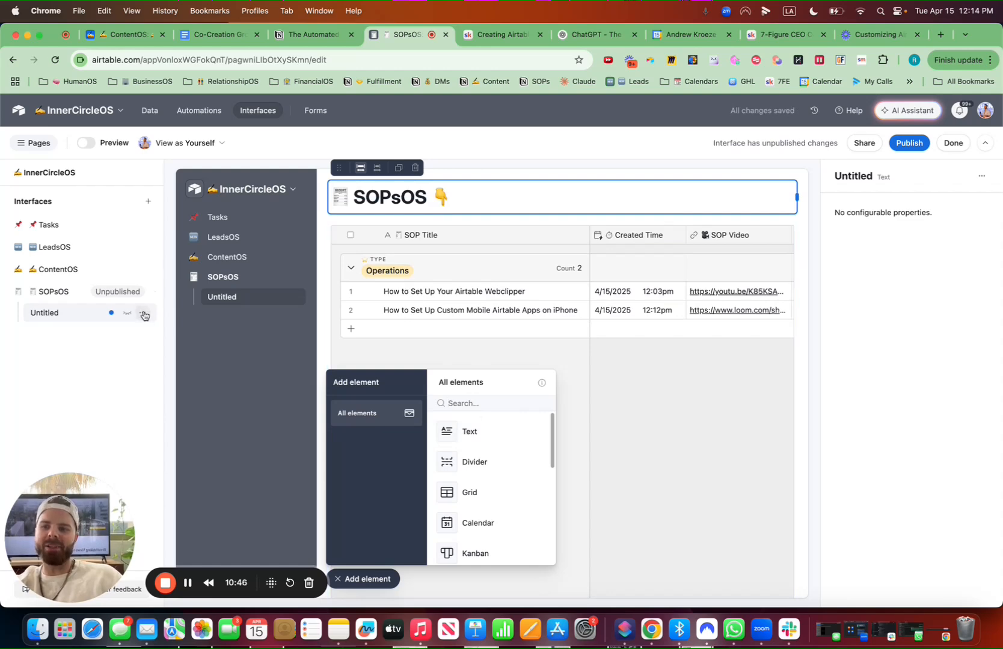
Rename the new interface page to SOPsOS, preceded by a document emoji
{"action": "left_click", "coordinate": [144, 314]}
{"action": "left_click", "coordinate": [172, 342]}
{"action": "key", "text": "ctrl+super+space"}
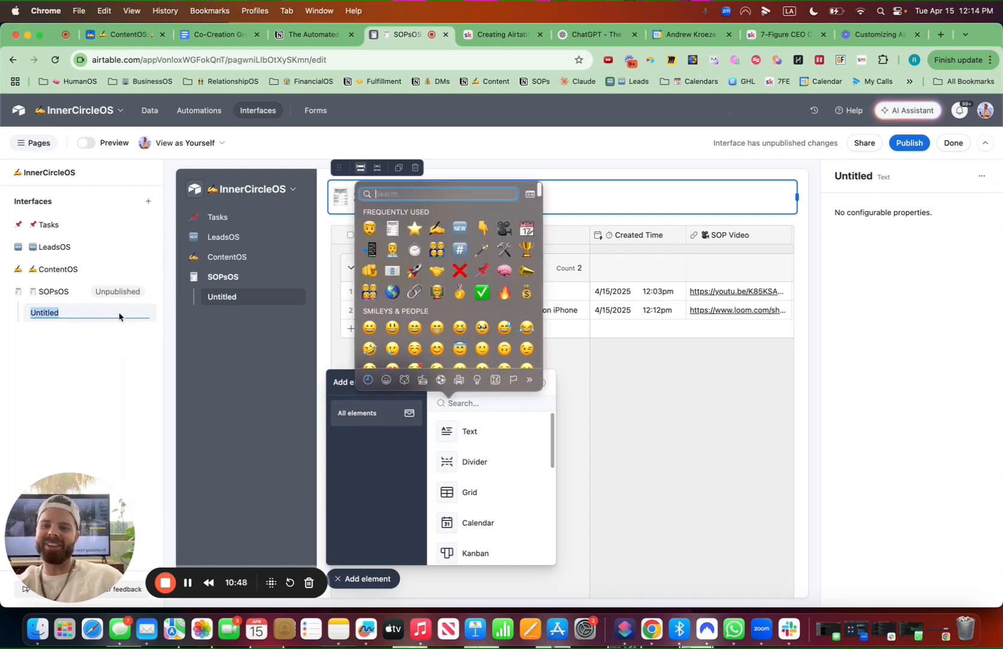
{"action": "key", "text": "Return"}
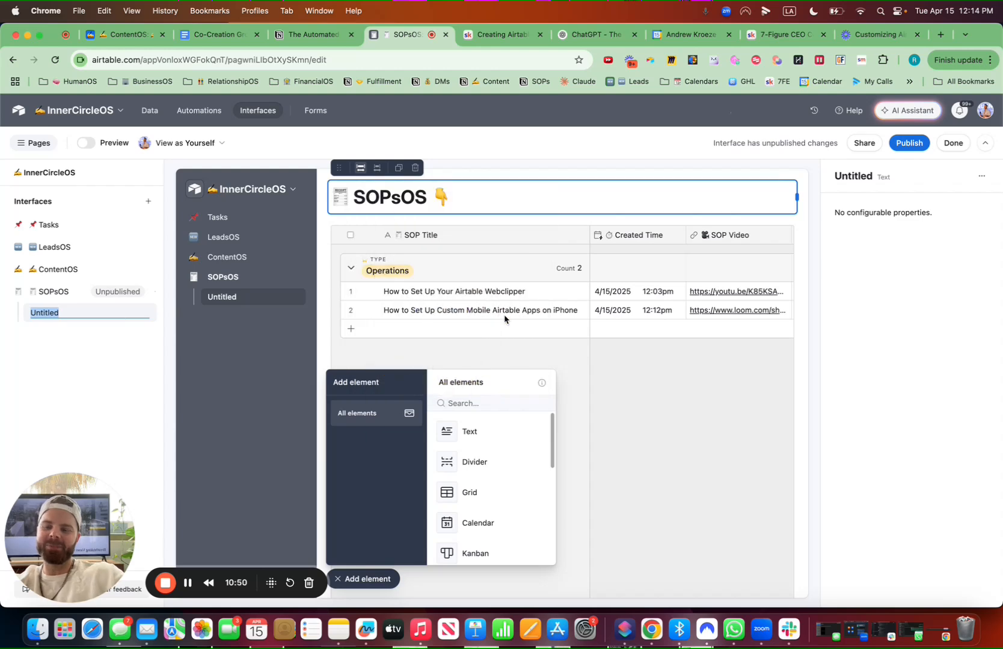
{"action": "type", "text": "S"}
{"action": "type", "text": "IP"}
{"action": "key", "text": "BackSpace"}
{"action": "key", "text": "BackSpace"}
{"action": "type", "text": "OPsOS"}
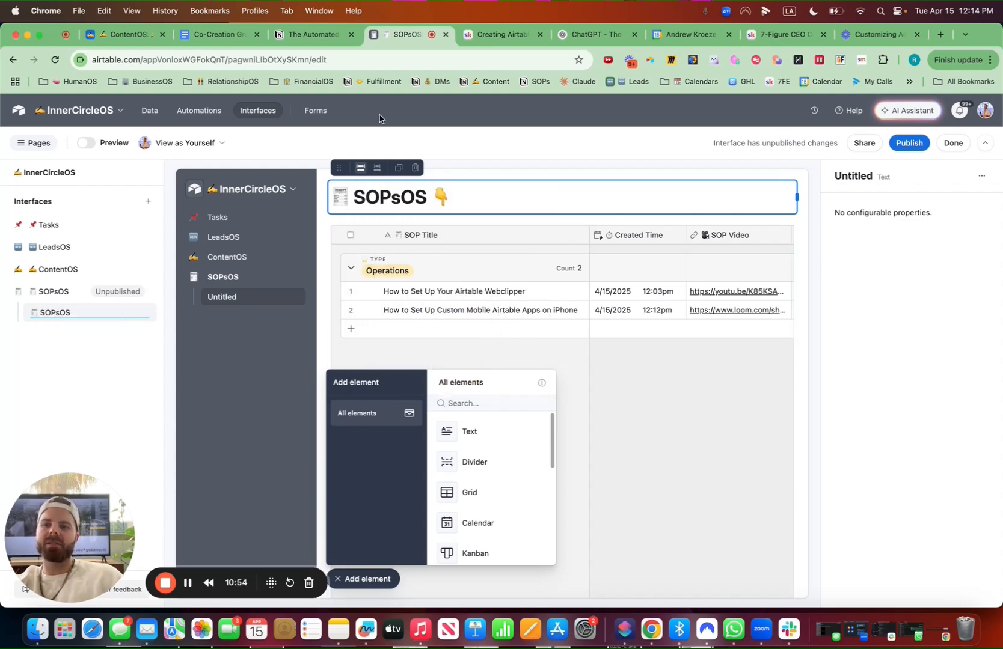
Back in the SOPsOS table data, add a single select field named Status with a rocket emoji
{"action": "left_click", "coordinate": [149, 111]}
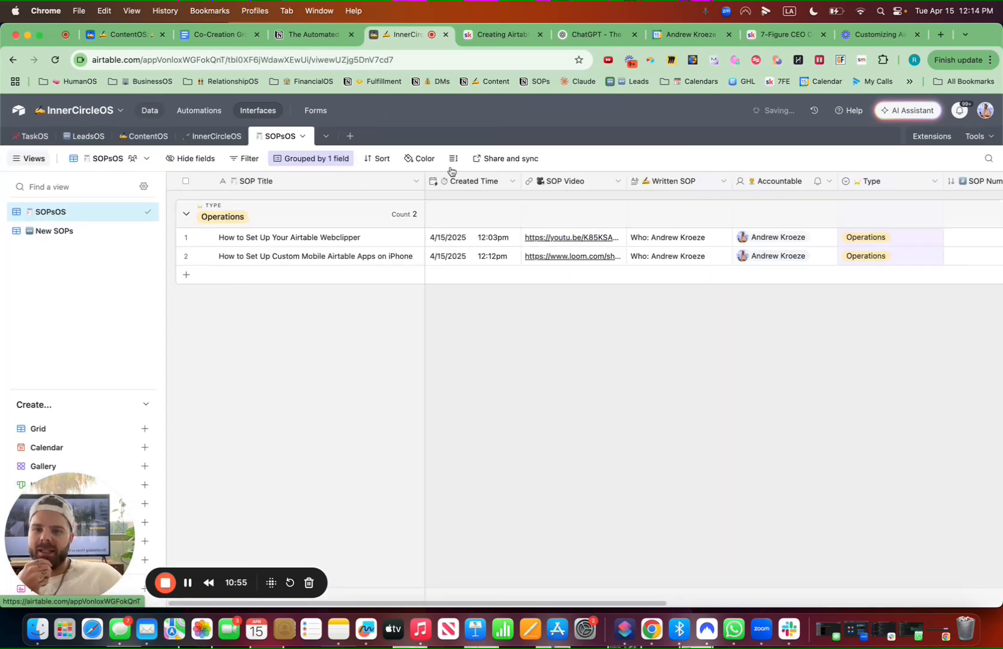
{"action": "scroll", "coordinate": [709, 410], "scroll_direction": "right", "scroll_amount": 10}
{"action": "left_click", "coordinate": [927, 183]}
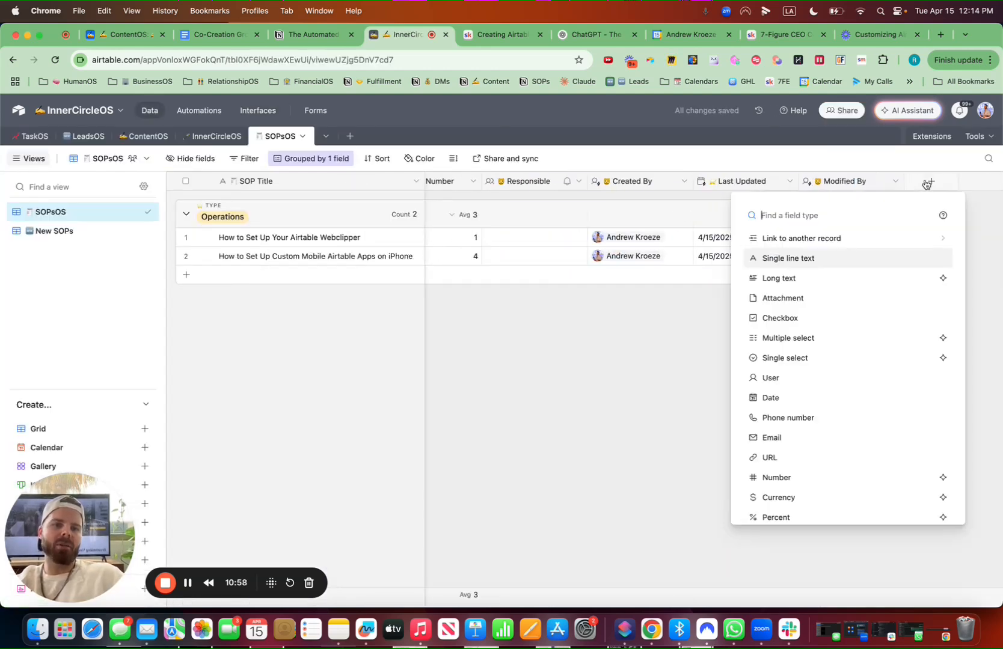
{"action": "key", "text": "ctrl+super+space"}
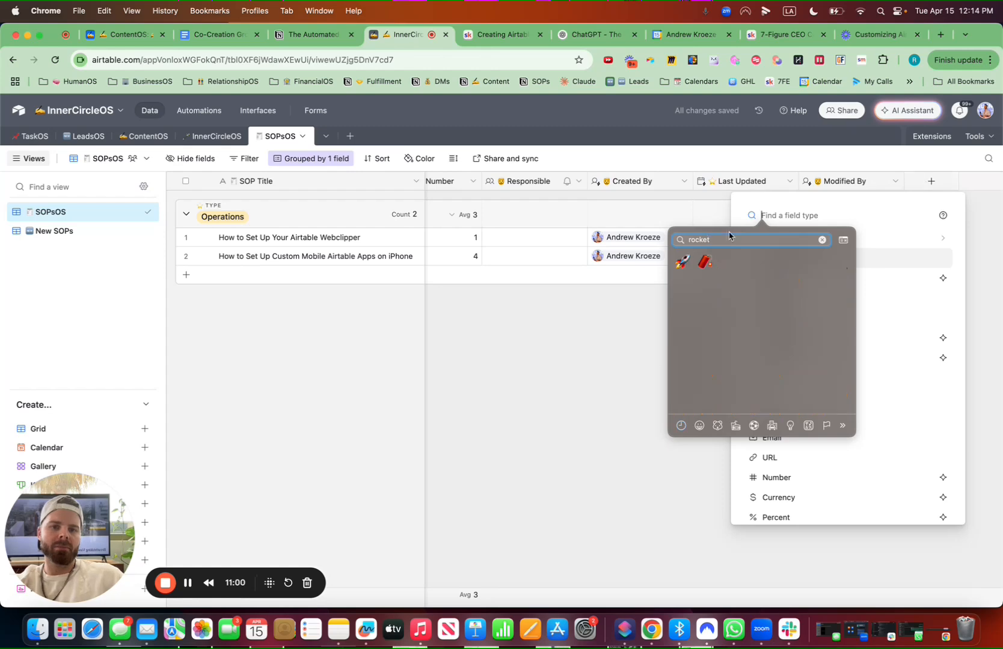
{"action": "key", "text": "Return"}
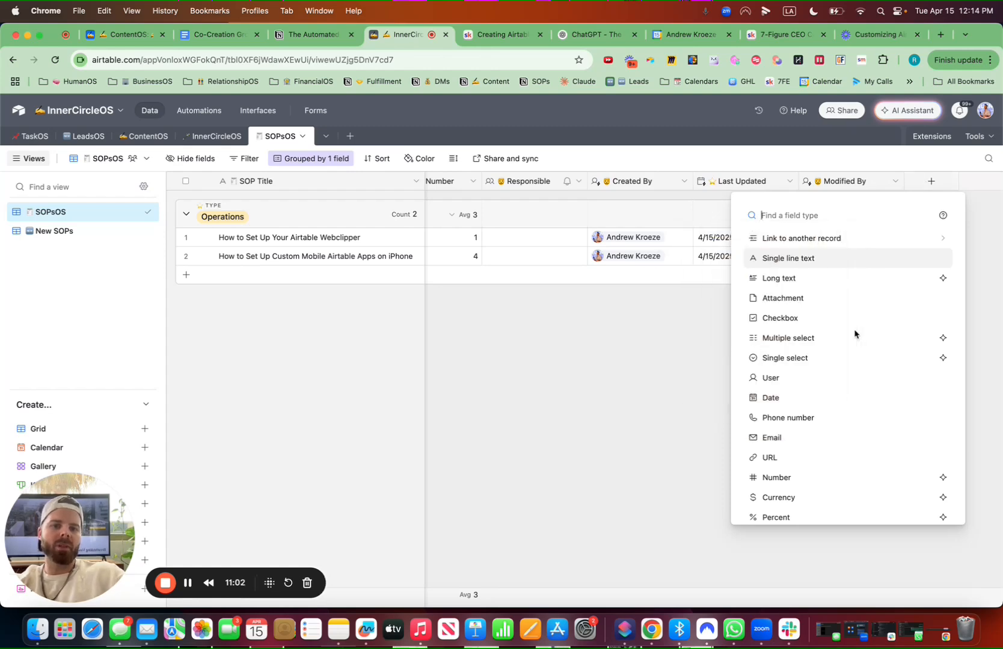
{"action": "key", "text": "BackSpace"}
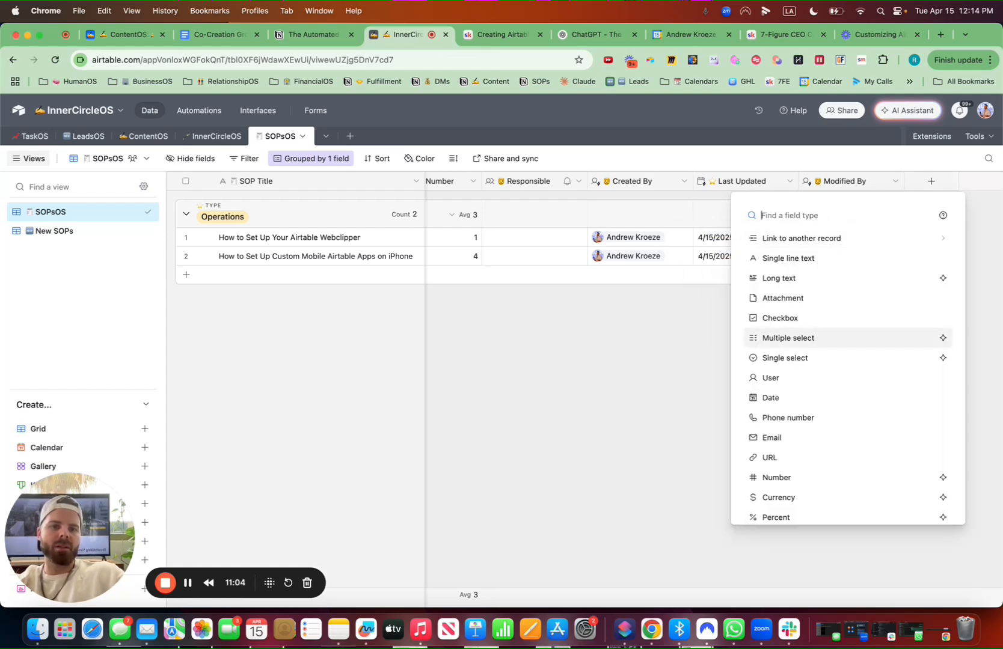
{"action": "type", "text": "d"}
{"action": "key", "text": "BackSpace"}
{"action": "type", "text": "single"}
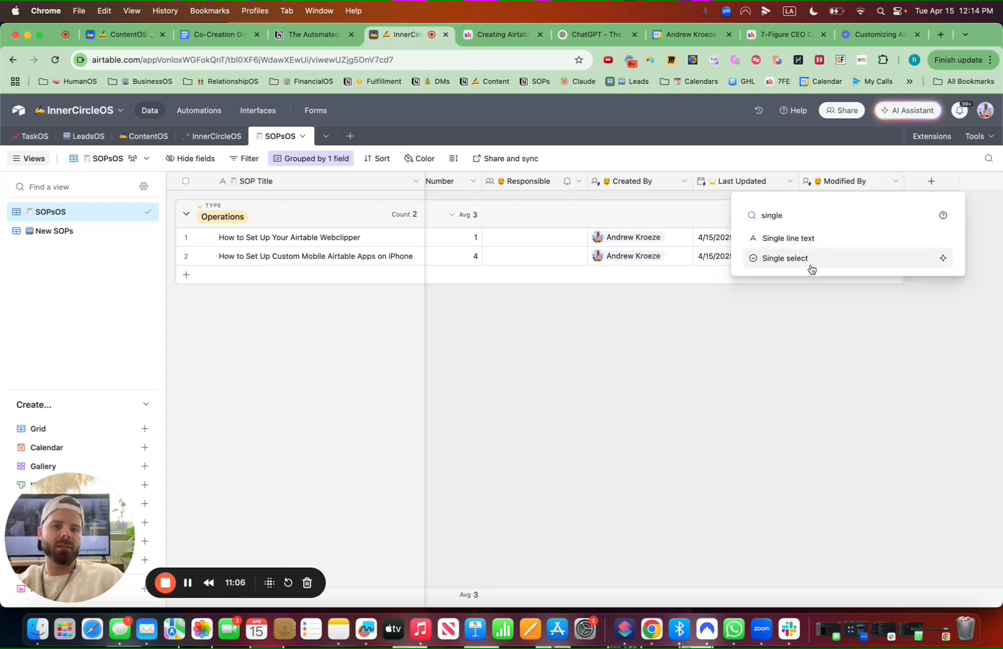
{"action": "left_click", "coordinate": [808, 265]}
{"action": "key", "text": "ctrl+super+space"}
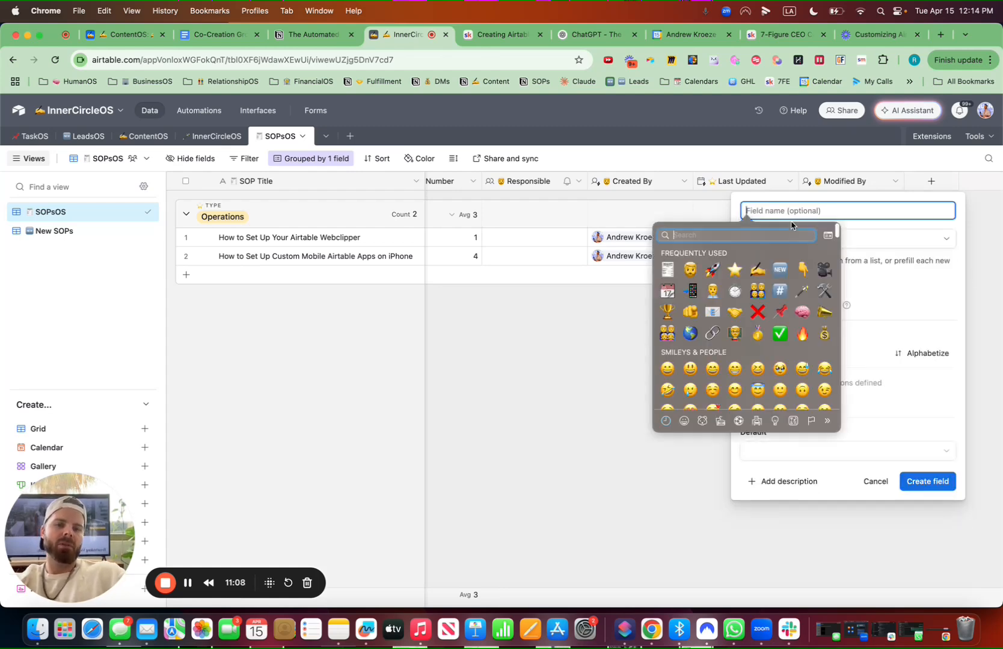
{"action": "type", "text": "rocket"}
{"action": "left_click", "coordinate": [668, 257]}
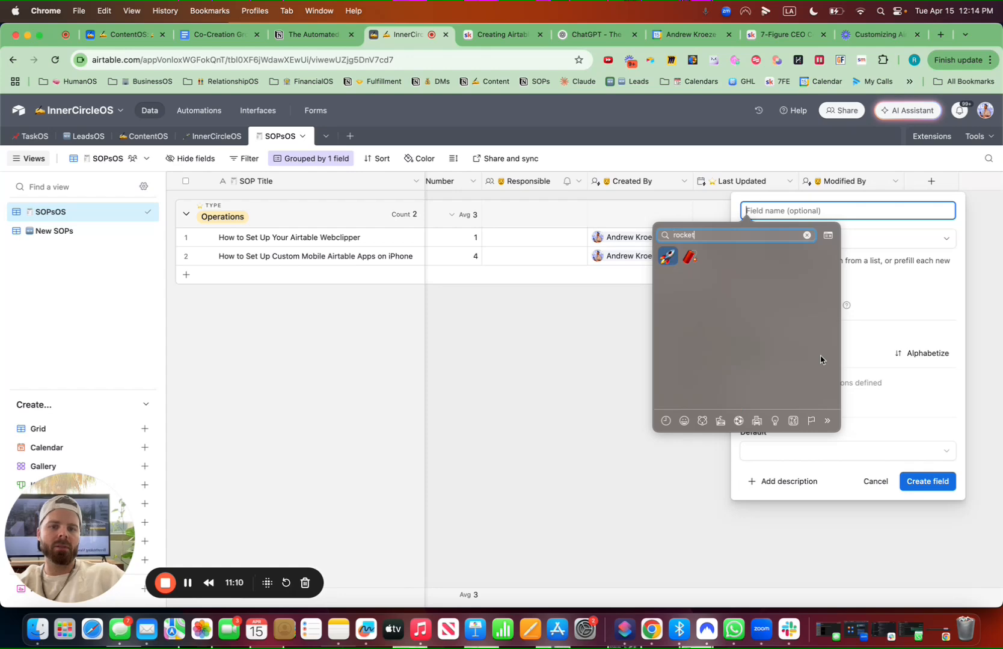
{"action": "type", "text": "Status"}
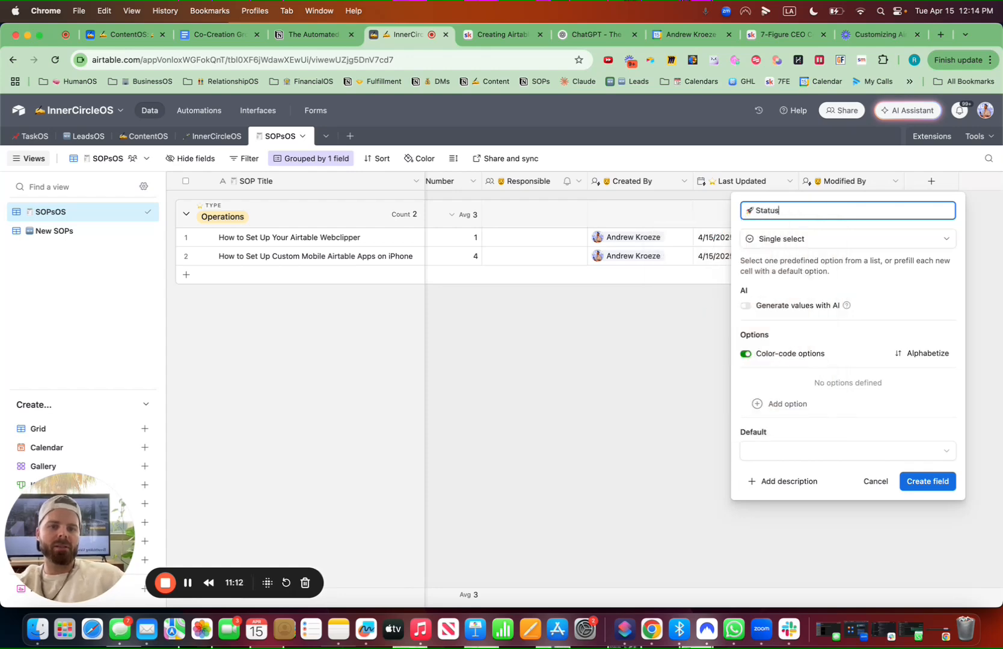
Add a status option Idea with a light bulb emoji and color it red
{"action": "left_click", "coordinate": [787, 403]}
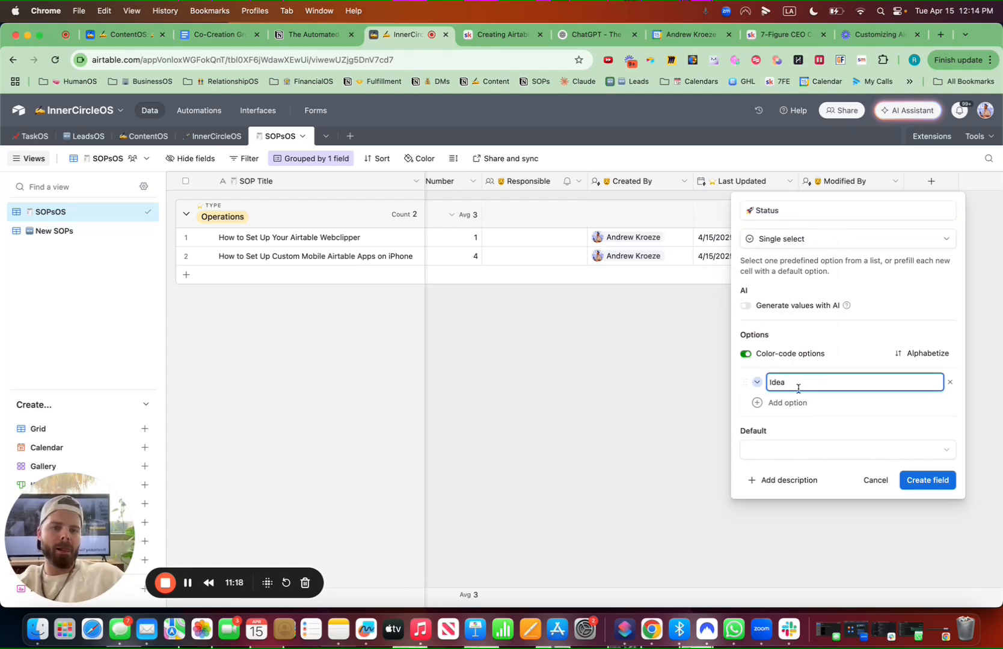
{"action": "key", "text": "ctrl+super+space"}
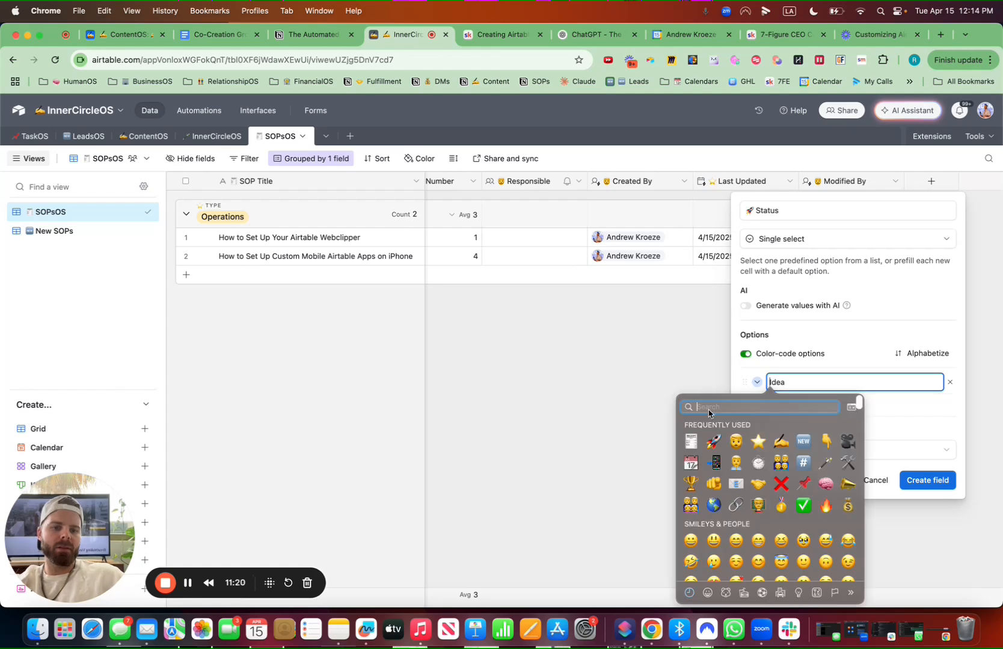
{"action": "type", "text": "light"}
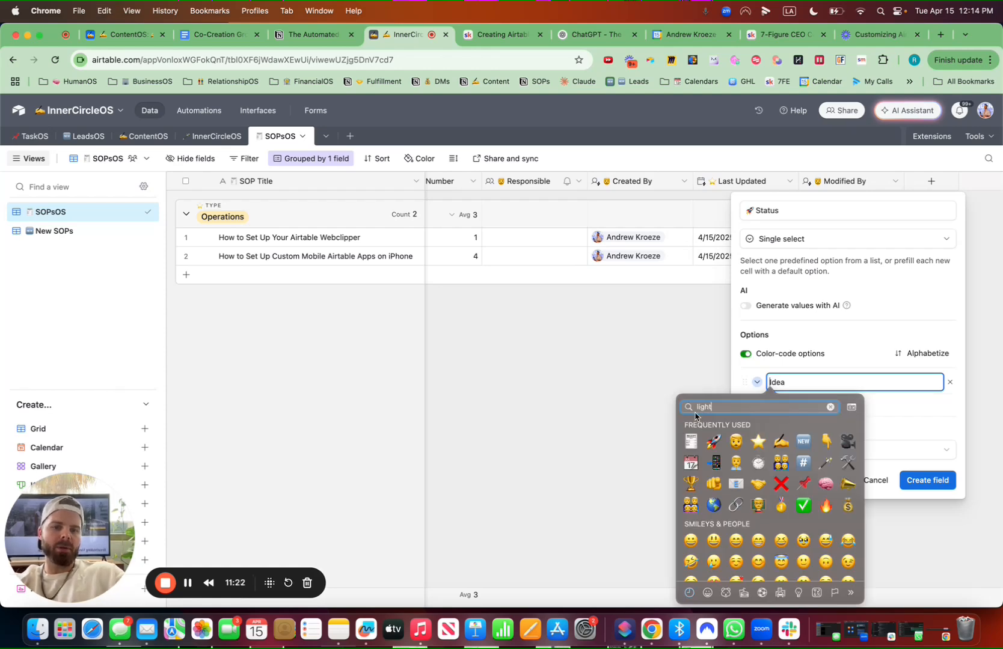
{"action": "left_click", "coordinate": [758, 428]}
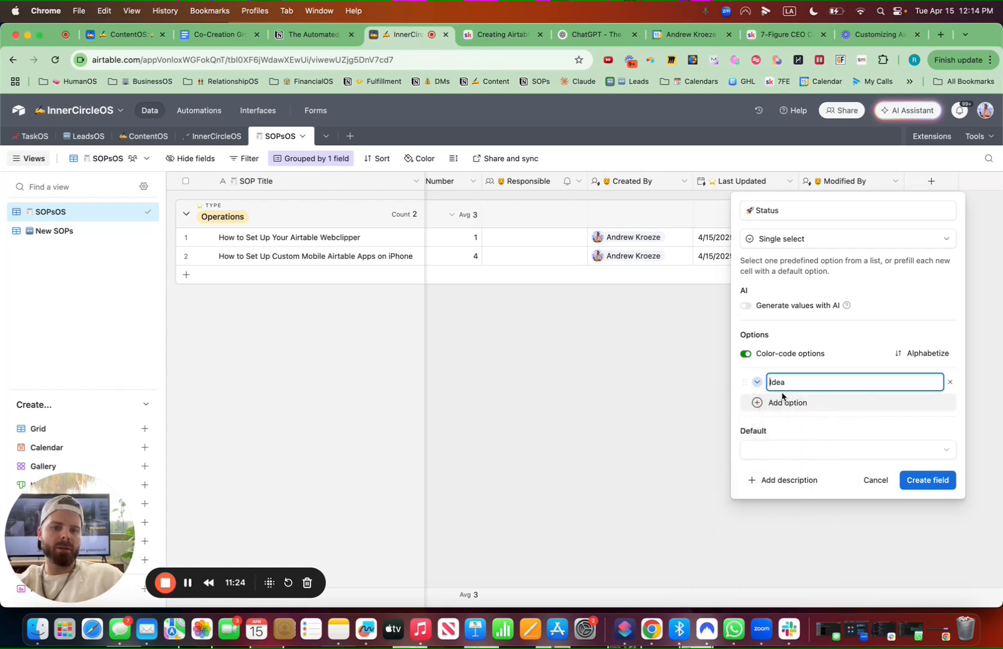
{"action": "left_click", "coordinate": [757, 382]}
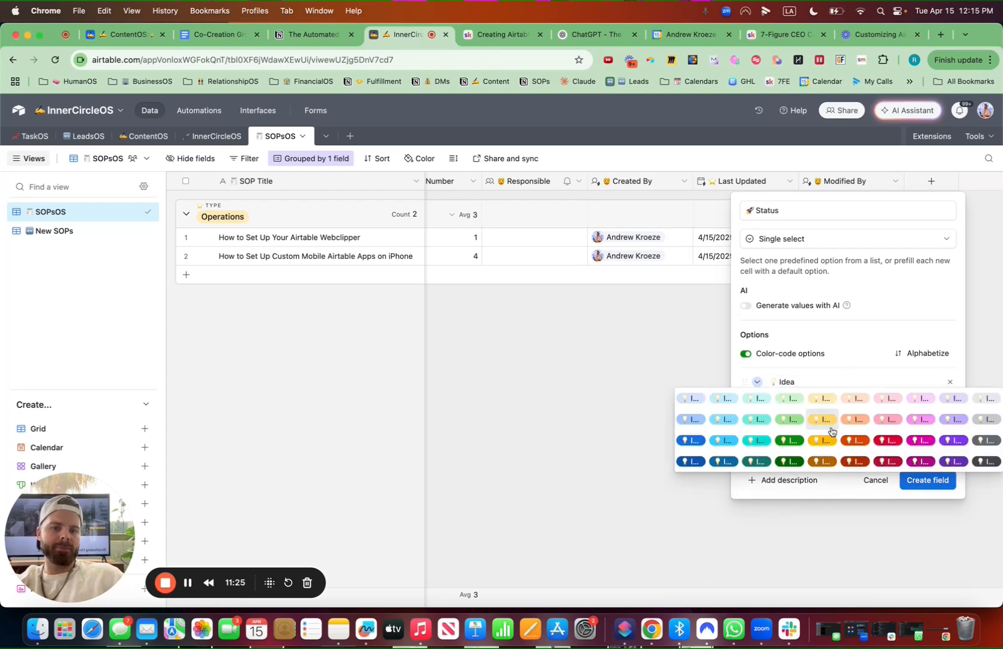
{"action": "left_click", "coordinate": [888, 442]}
Add a status option In Creation with a writing hand emoji and color it yellow
{"action": "left_click", "coordinate": [793, 404]}
{"action": "key", "text": "ctrl+super+space"}
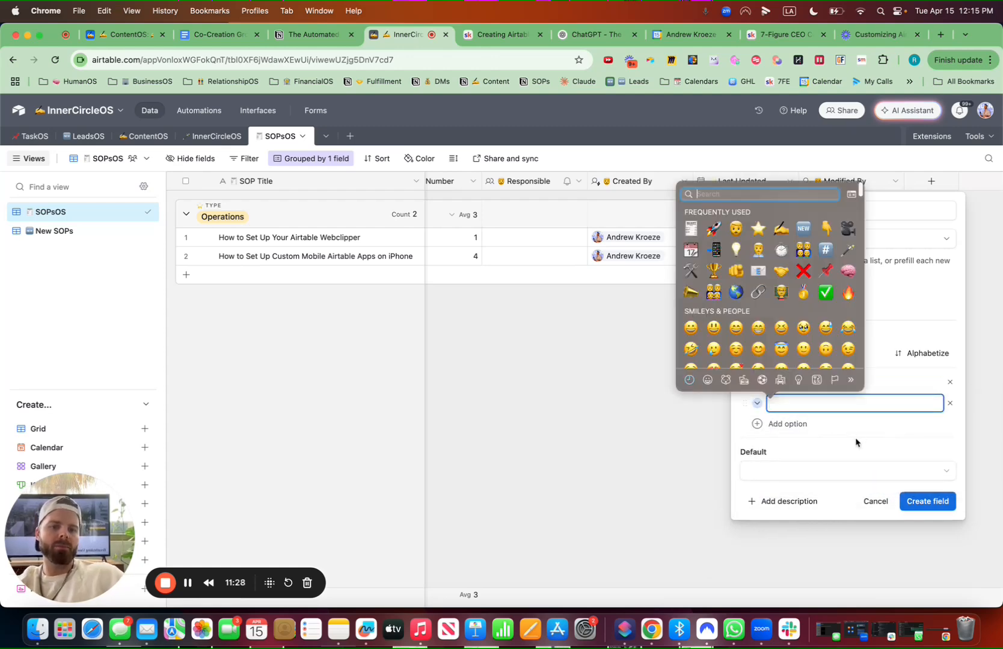
{"action": "type", "text": "write"}
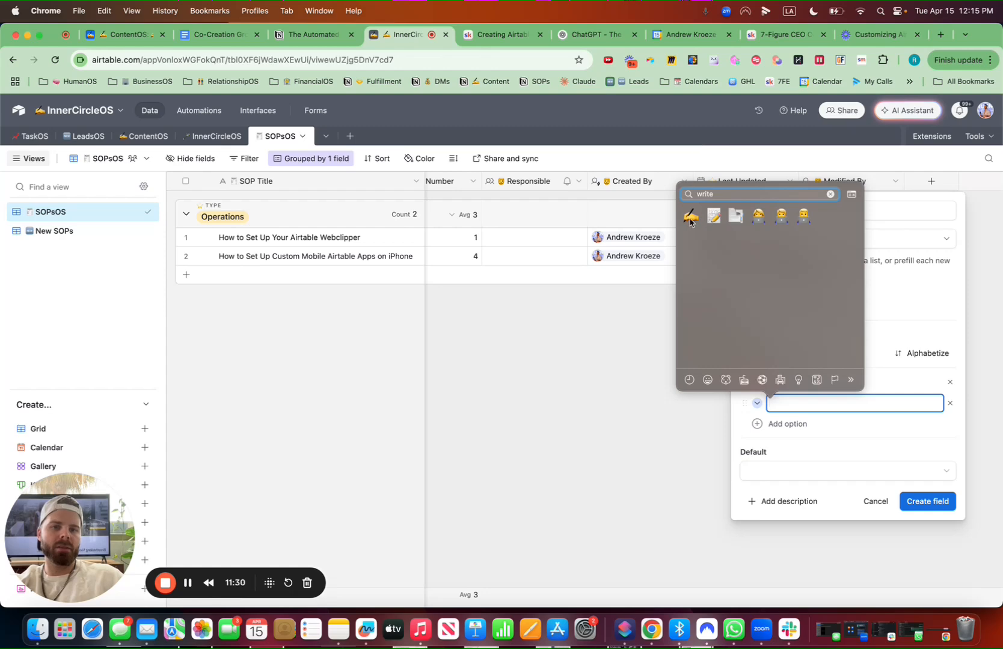
{"action": "key", "text": "Return"}
{"action": "type", "text": "In"}
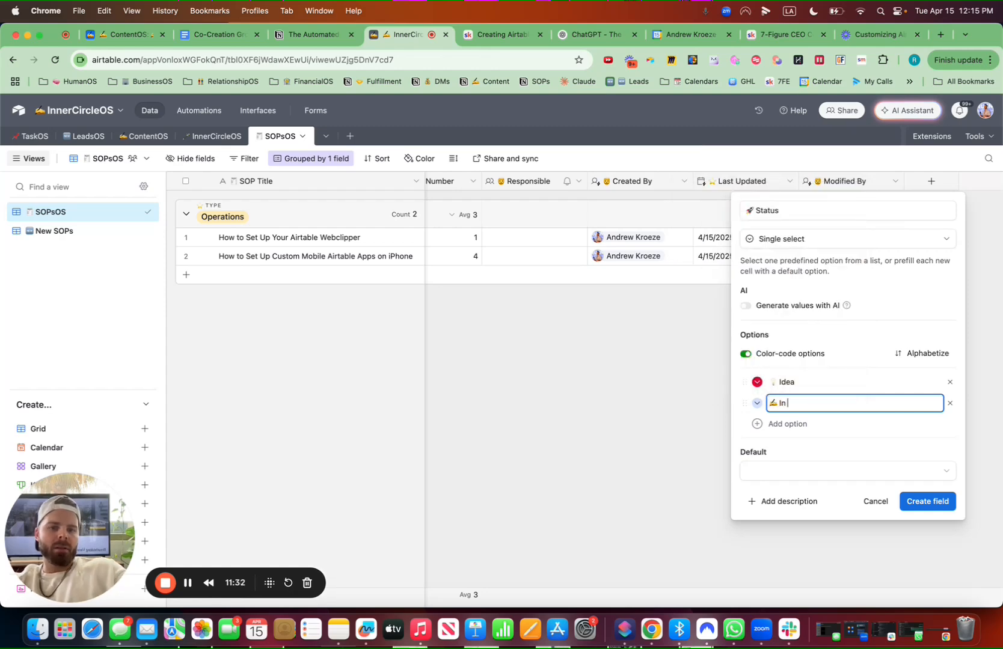
{"action": "type", "text": " Creation"}
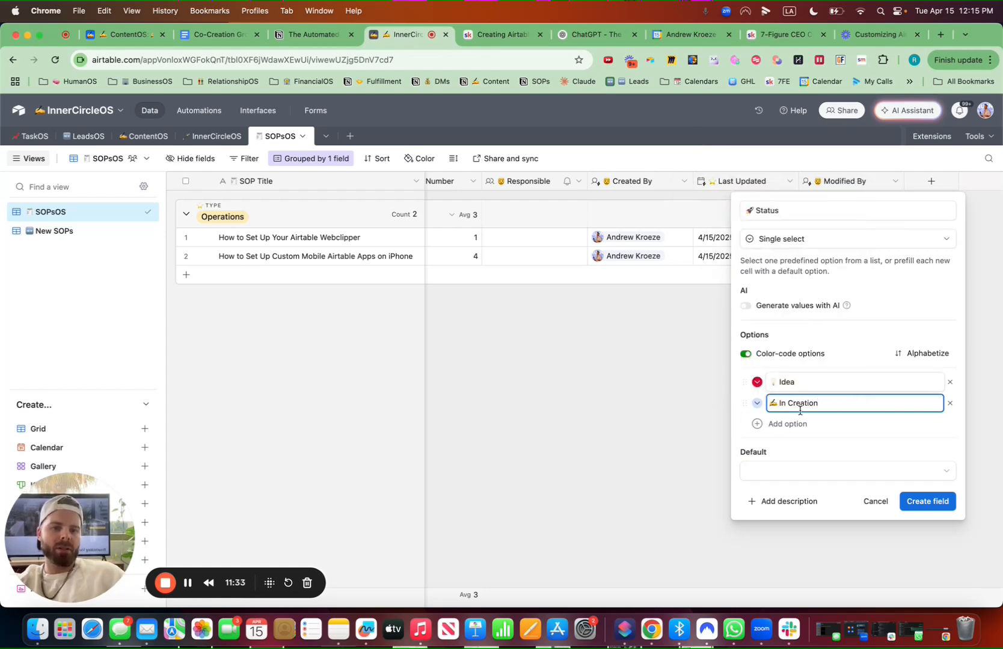
{"action": "left_click", "coordinate": [756, 402]}
{"action": "left_click", "coordinate": [819, 463]}
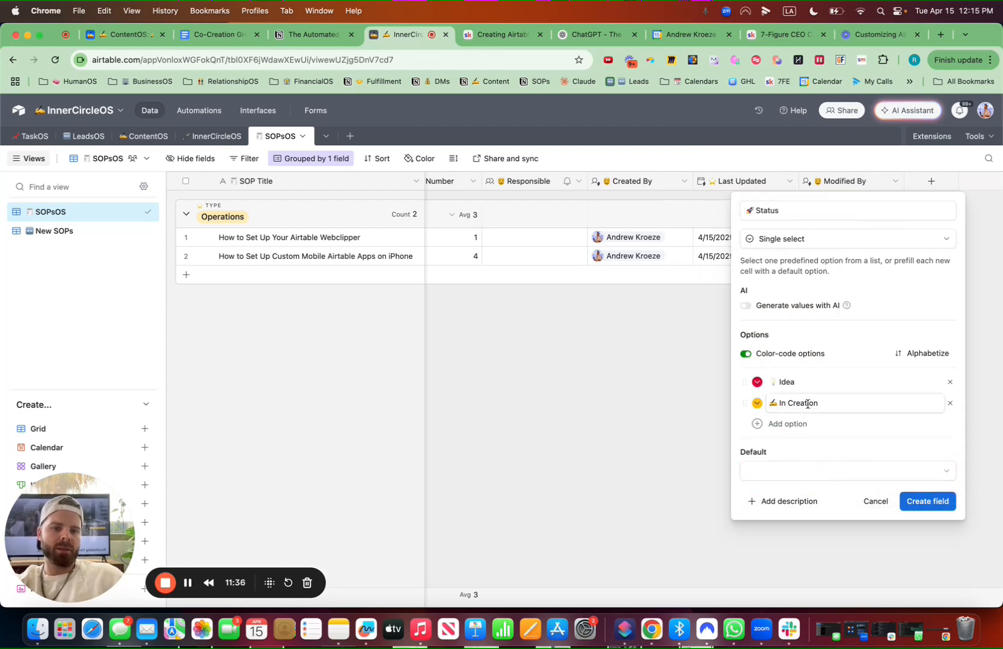
Add a status option In Action with a check mark emoji and color it green
{"action": "left_click", "coordinate": [791, 423]}
{"action": "key", "text": "ctrl+super+space"}
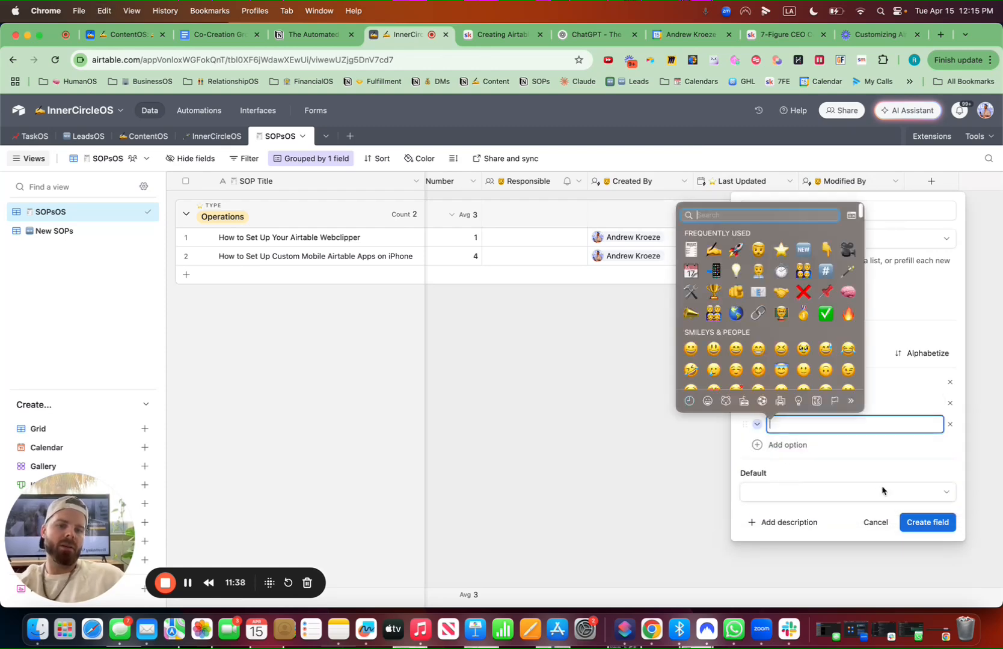
{"action": "left_click", "coordinate": [826, 312]}
{"action": "type", "text": "In Action"}
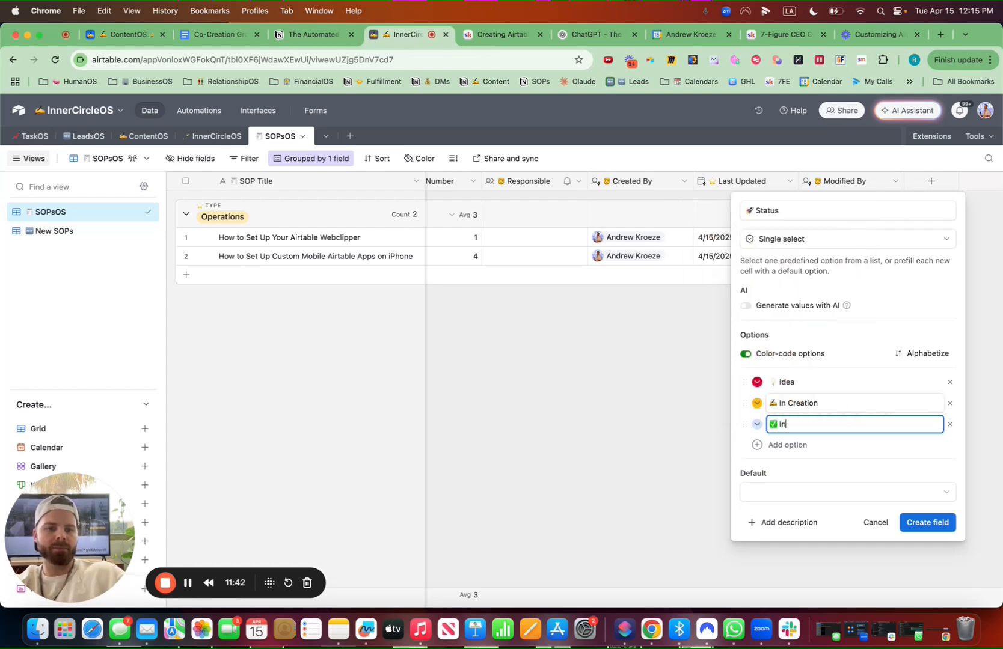
{"action": "left_click", "coordinate": [758, 425]}
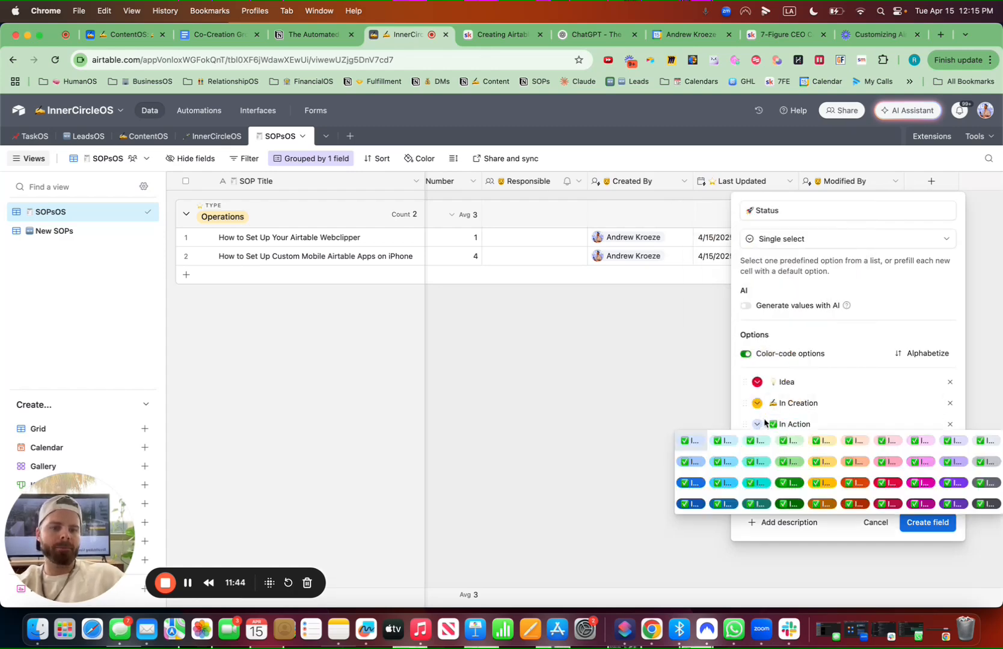
{"action": "left_click", "coordinate": [800, 489]}
Reorder the options to In Action, In Creation, Idea, set Idea as the default, and create the field
{"action": "left_click_drag", "start_coordinate": [744, 424], "coordinate": [745, 400]}
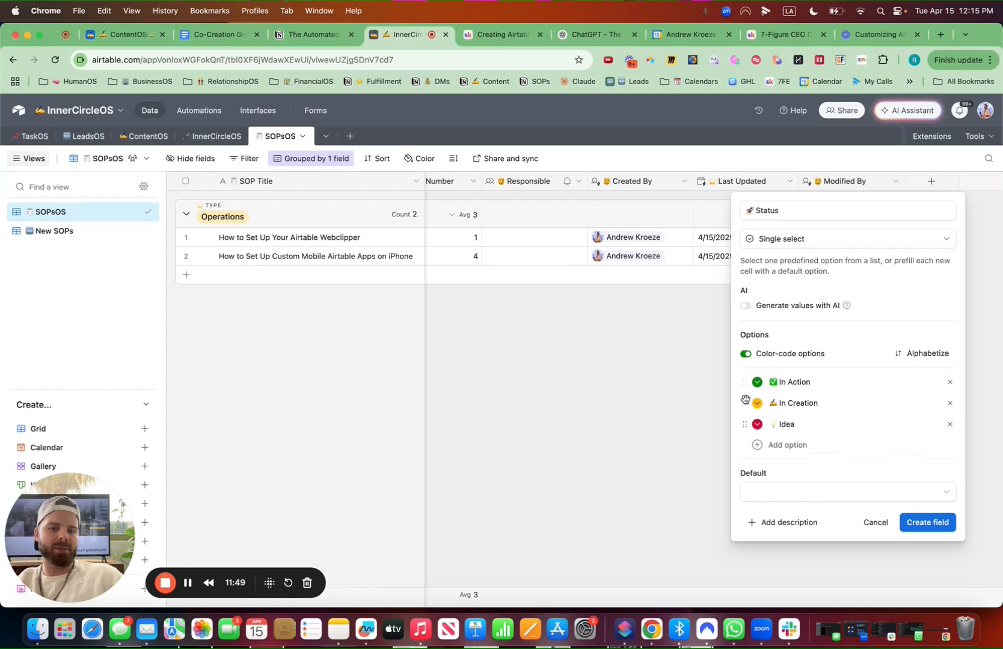
{"action": "left_click", "coordinate": [788, 492]}
{"action": "left_click", "coordinate": [774, 589]}
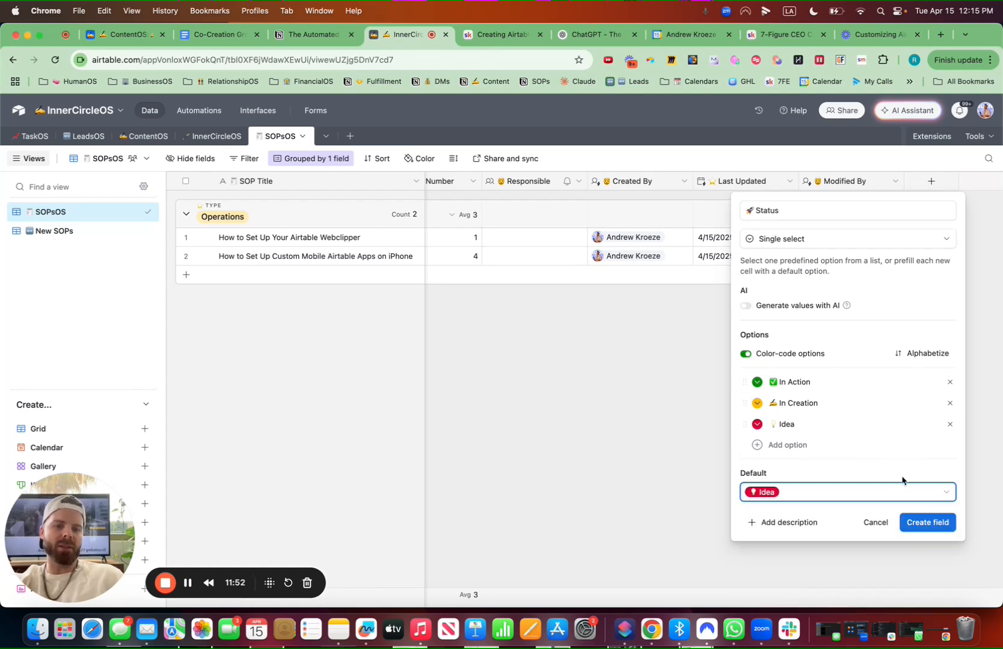
{"action": "left_click", "coordinate": [940, 529]}
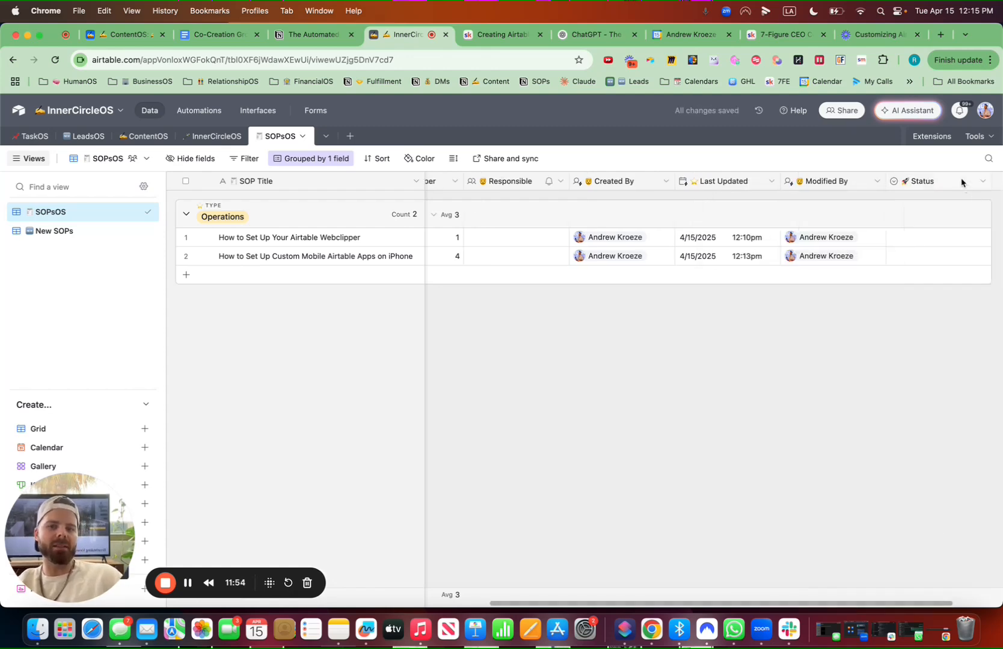
Move the Status column next to Created Time and set both SOP records' status to In Action
{"action": "mouse_move", "coordinate": [962, 179]}
{"action": "left_mouse_down"}
{"action": "mouse_move", "coordinate": [388, 193]}
{"action": "mouse_move", "coordinate": [750, 180]}
{"action": "mouse_move", "coordinate": [521, 180]}
{"action": "left_mouse_up"}
{"action": "double_click", "coordinate": [558, 236]}
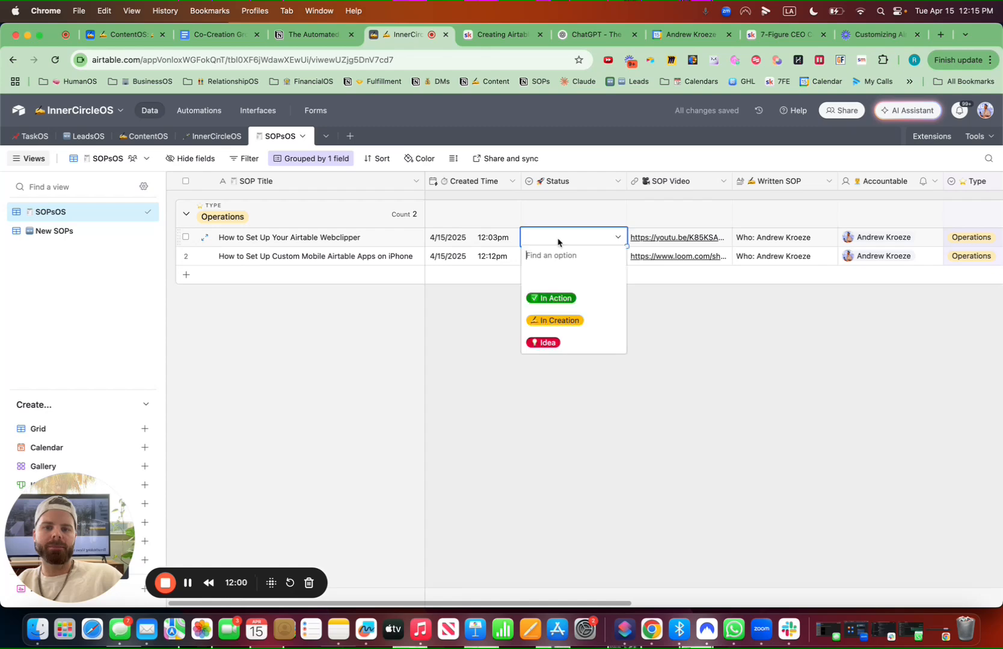
{"action": "left_click", "coordinate": [563, 298]}
{"action": "left_click", "coordinate": [571, 256]}
{"action": "left_click", "coordinate": [617, 257]}
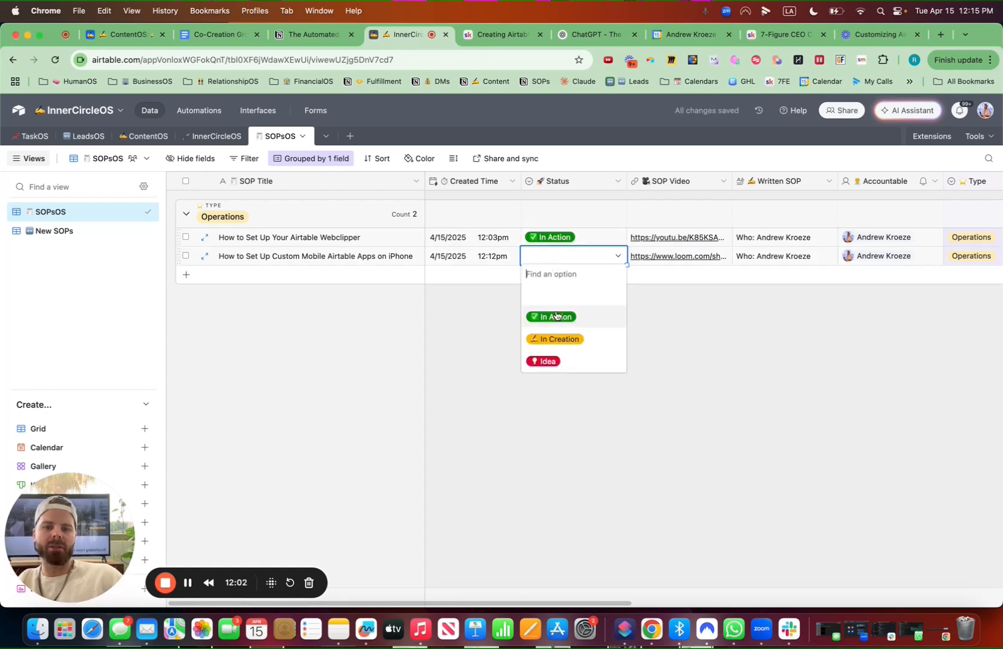
{"action": "left_click", "coordinate": [551, 317]}
{"action": "left_click_drag", "start_coordinate": [621, 178], "coordinate": [606, 179]}
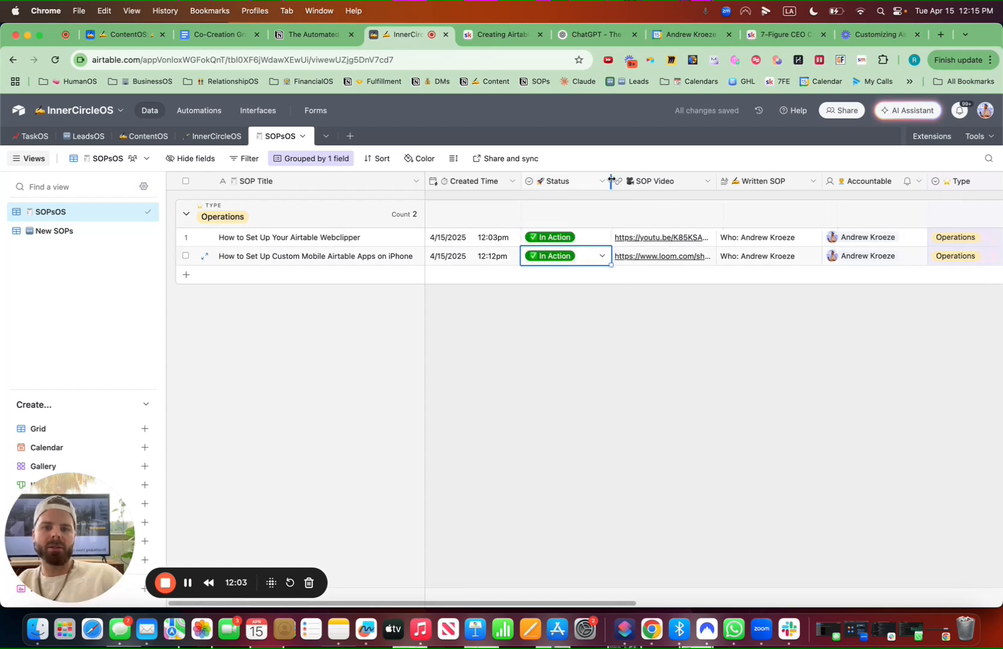
In the New SOPs view, move the Status column next to the Type column
{"action": "left_click", "coordinate": [73, 238]}
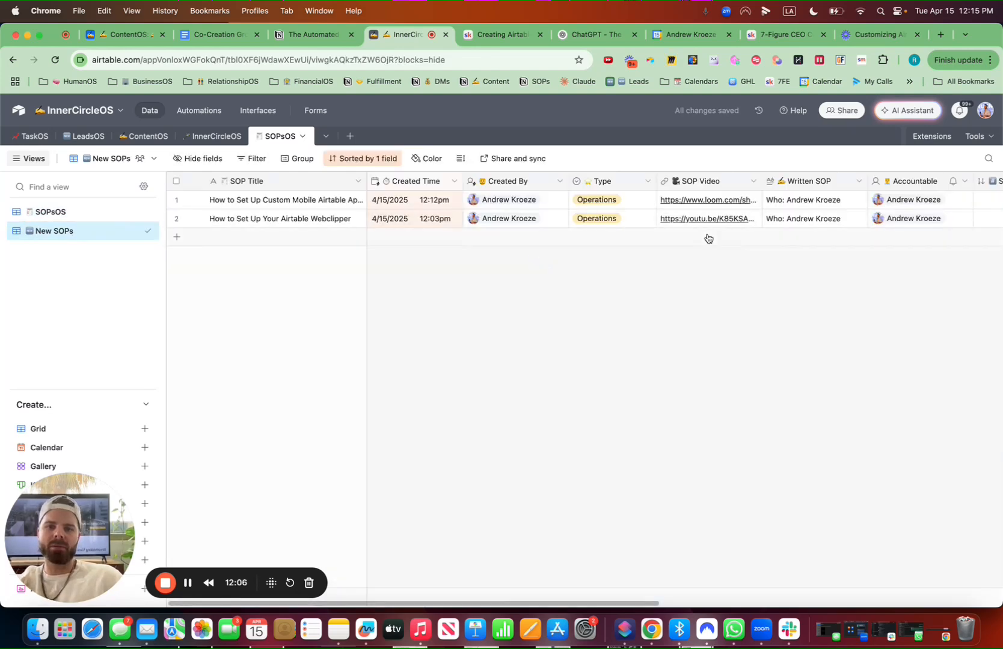
{"action": "left_click_drag", "start_coordinate": [836, 182], "coordinate": [655, 187]}
Duplicate the SOPsOS view and rename the copy 🚀 By Status
{"action": "left_click", "coordinate": [135, 212]}
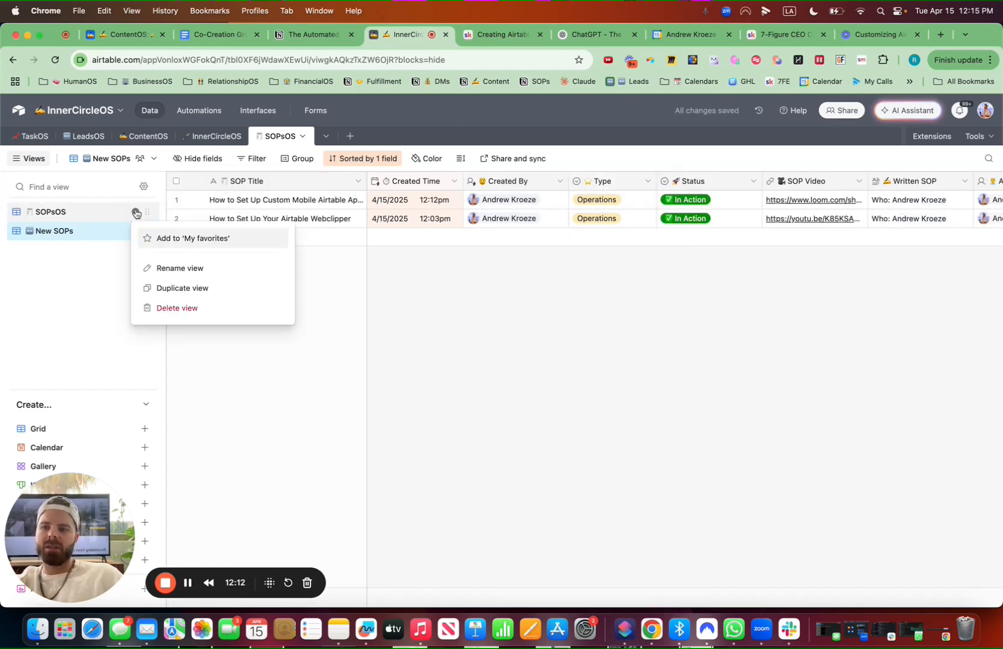
{"action": "left_click", "coordinate": [201, 289]}
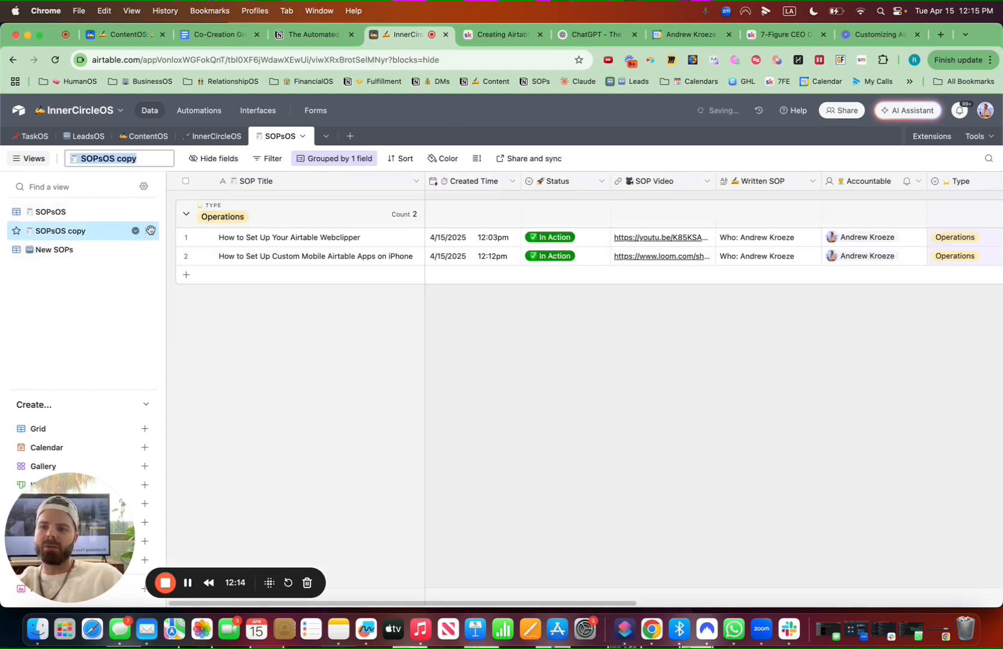
{"action": "key", "text": "ctrl+super+space"}
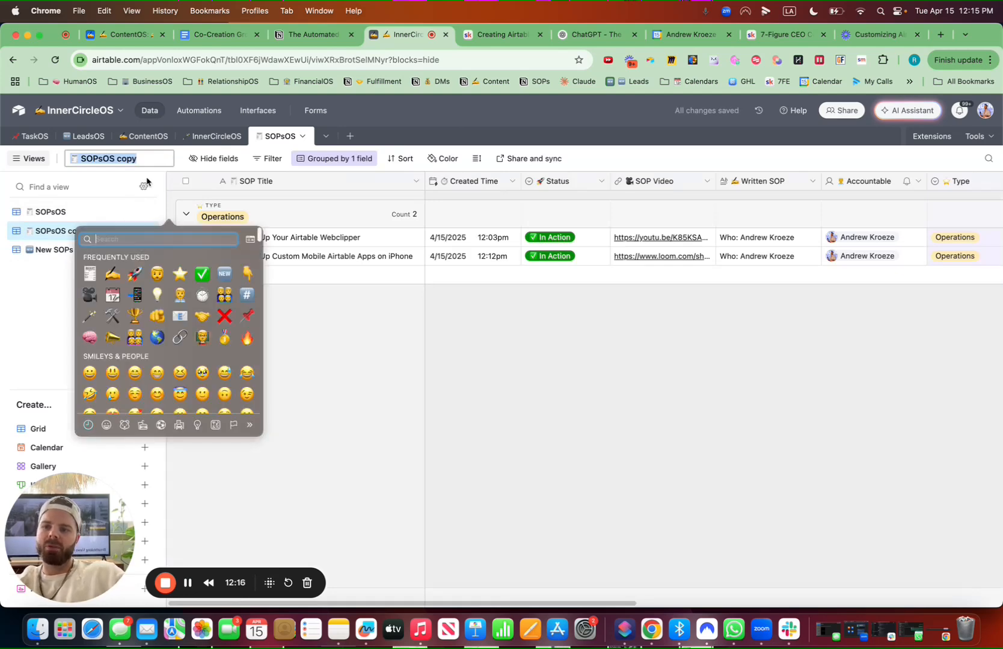
{"action": "type", "text": "rocket"}
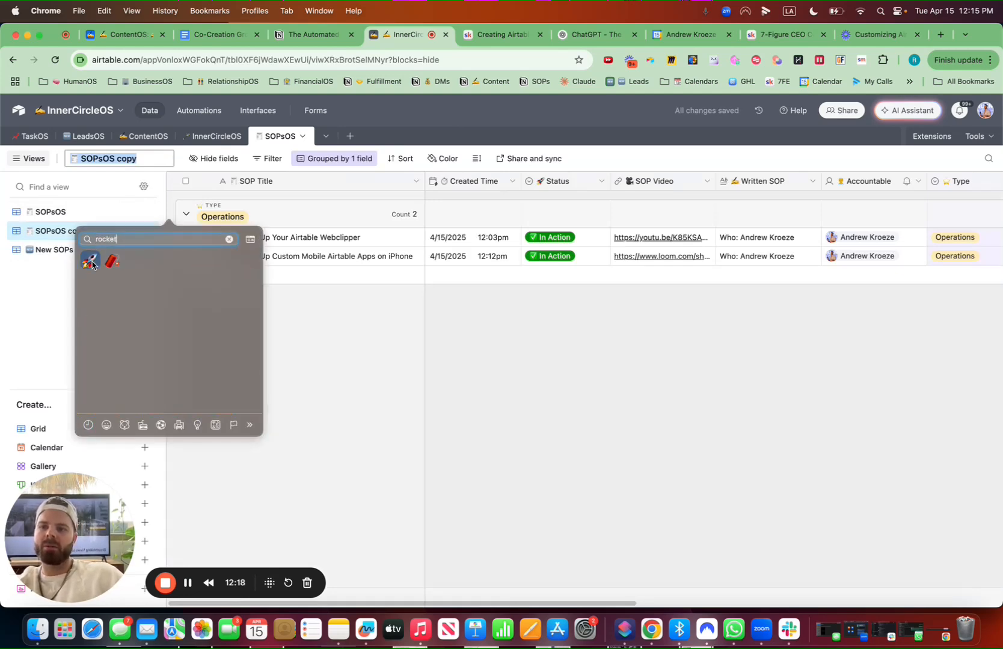
{"action": "left_click", "coordinate": [92, 262]}
{"action": "type", "text": "By"}
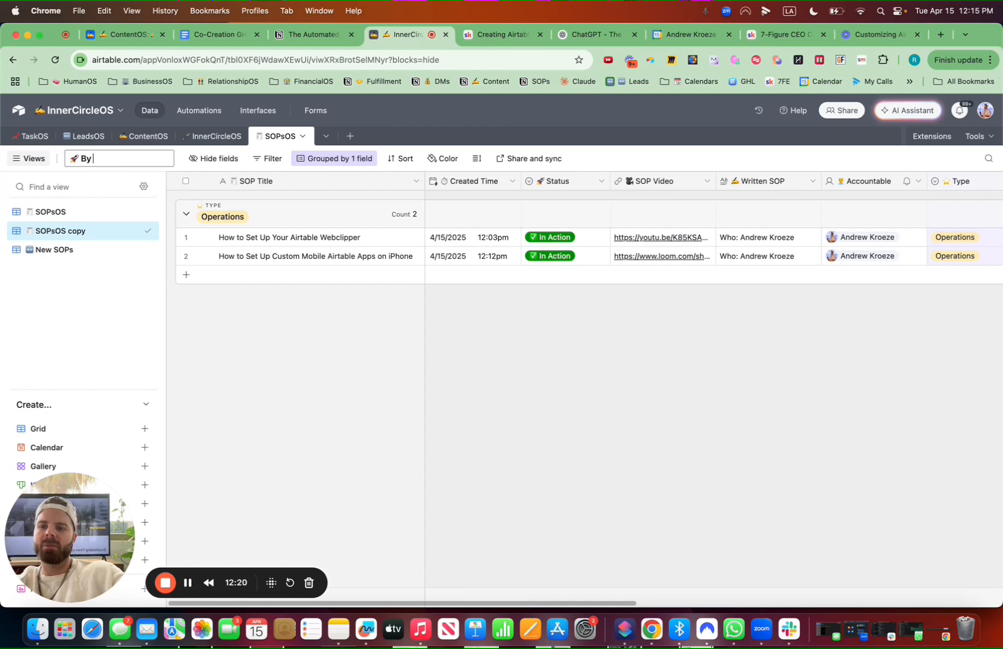
{"action": "type", "text": " Status"}
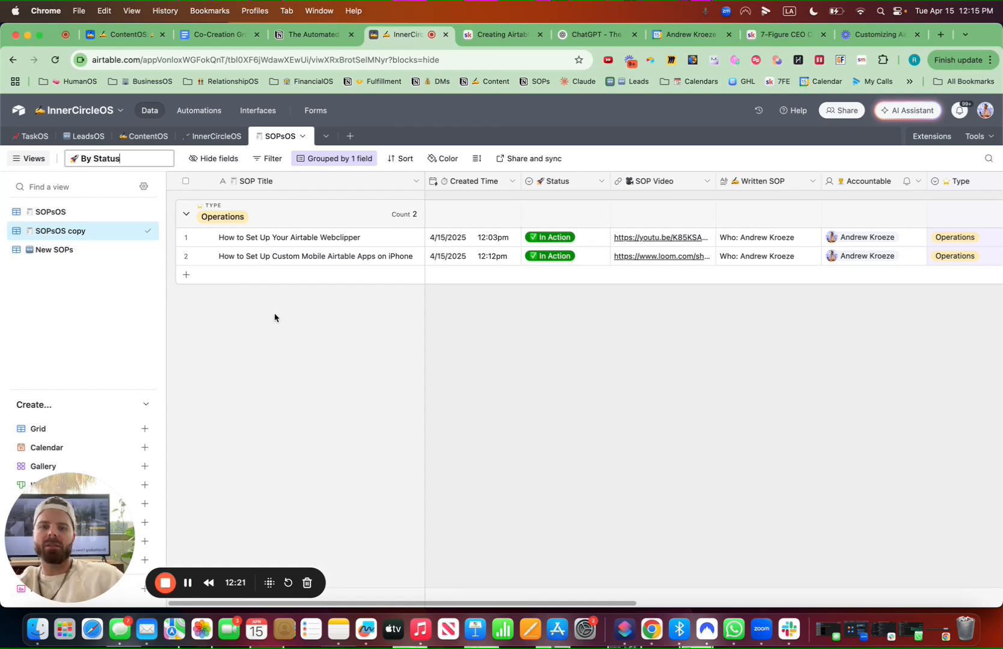
Change the view's grouping from Type to Status
{"action": "left_click", "coordinate": [334, 158]}
{"action": "left_click", "coordinate": [354, 210]}
{"action": "type", "text": "stat"}
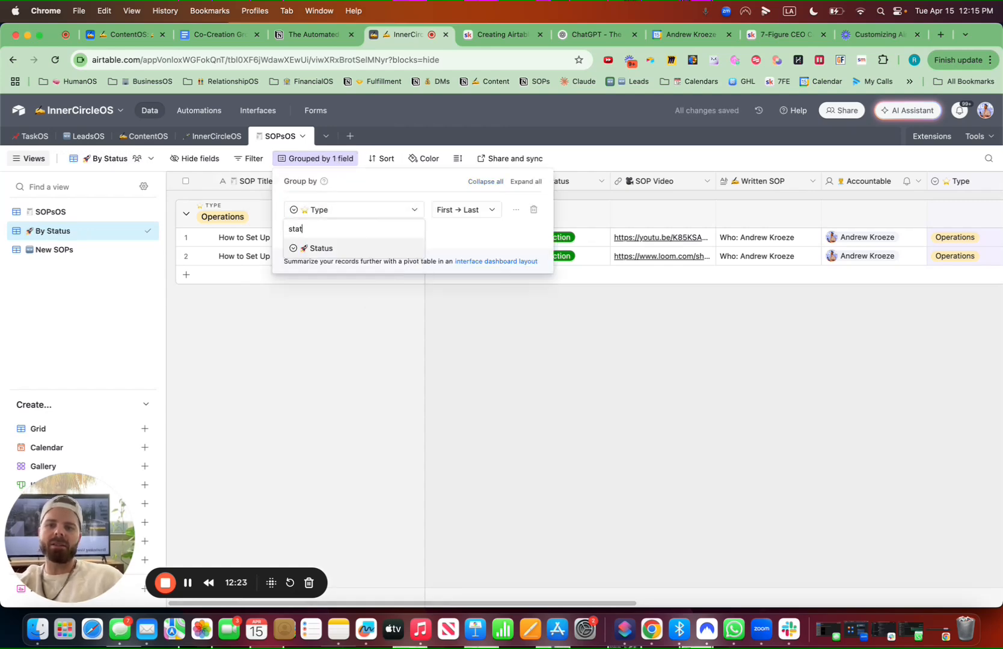
{"action": "left_click", "coordinate": [334, 249]}
{"action": "left_click", "coordinate": [566, 418]}
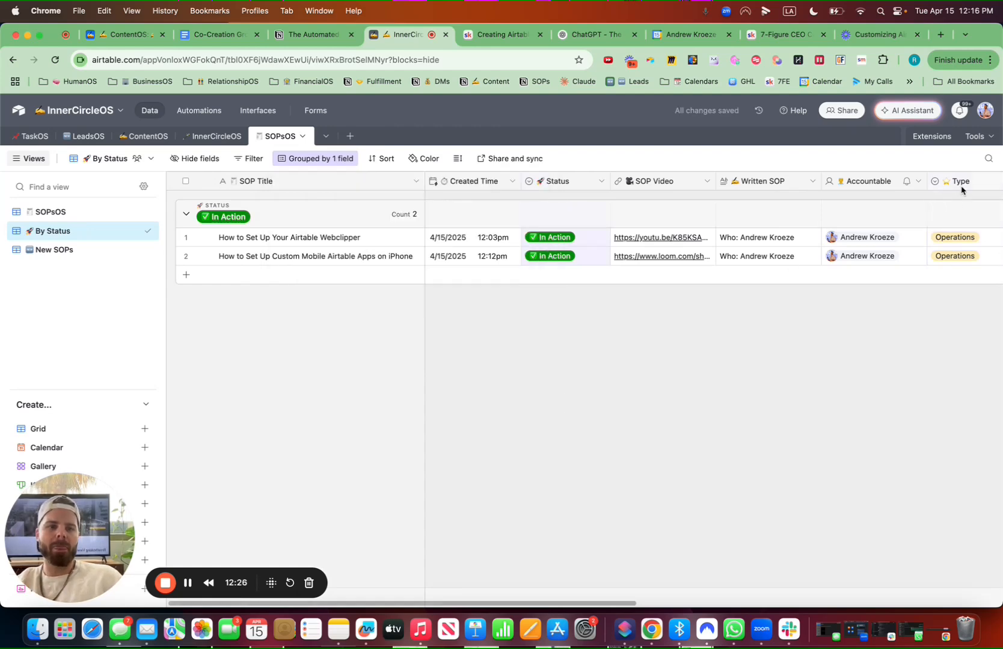
Move the Type column next to Created Time and the Status column after Written SOP
{"action": "left_click_drag", "start_coordinate": [962, 181], "coordinate": [596, 179]}
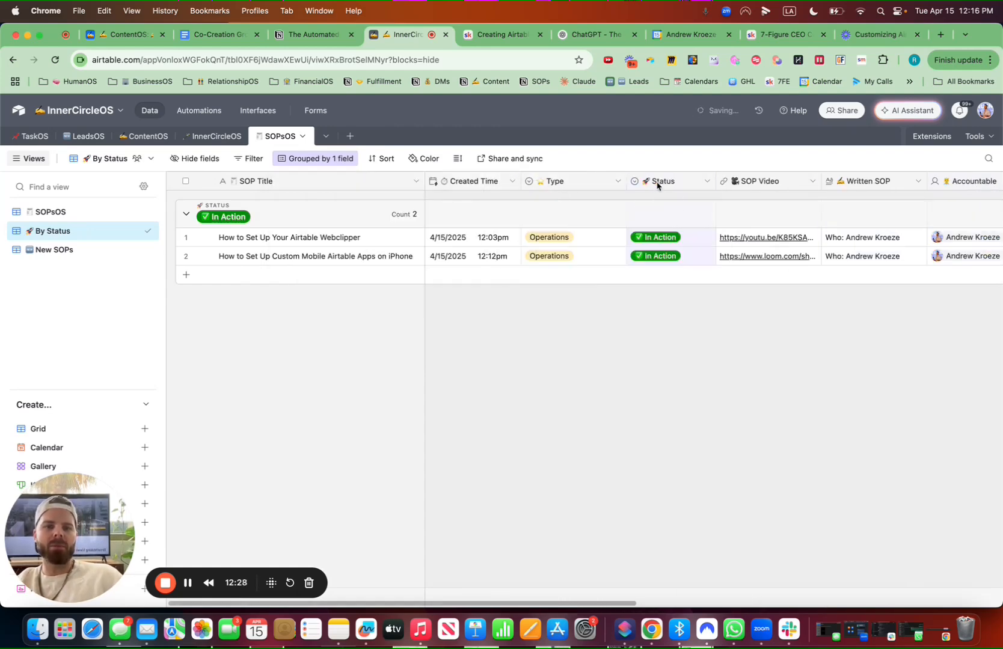
{"action": "left_click_drag", "start_coordinate": [657, 184], "coordinate": [926, 184]}
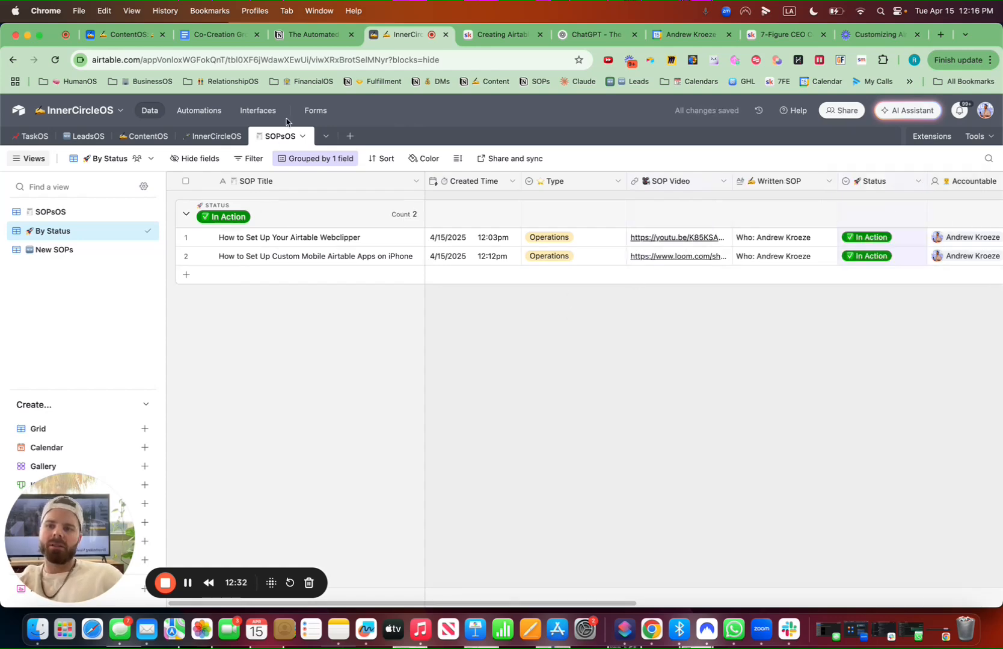
In the SOPsOS interface page, add a Number element above the SOP table and narrow it
{"action": "left_click", "coordinate": [266, 114]}
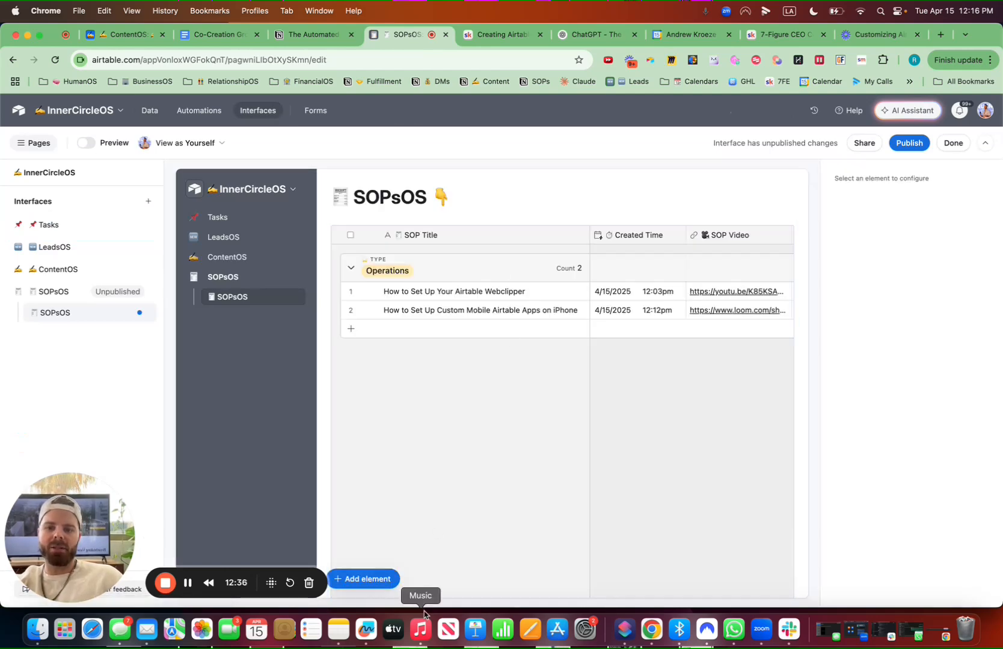
{"action": "left_click", "coordinate": [382, 581]}
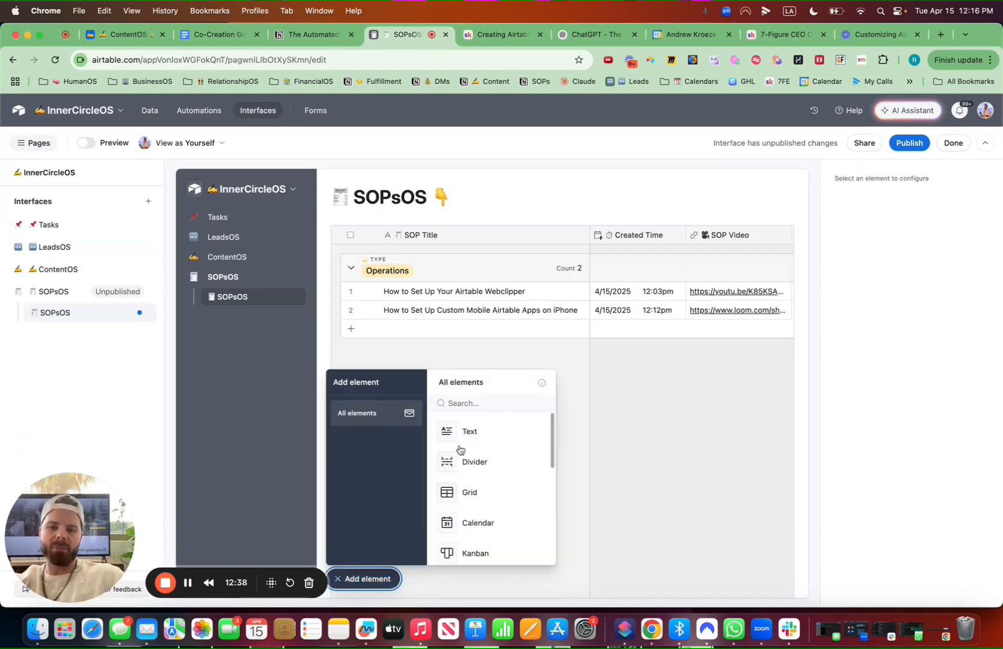
{"action": "left_click", "coordinate": [482, 403]}
{"action": "type", "text": "num"}
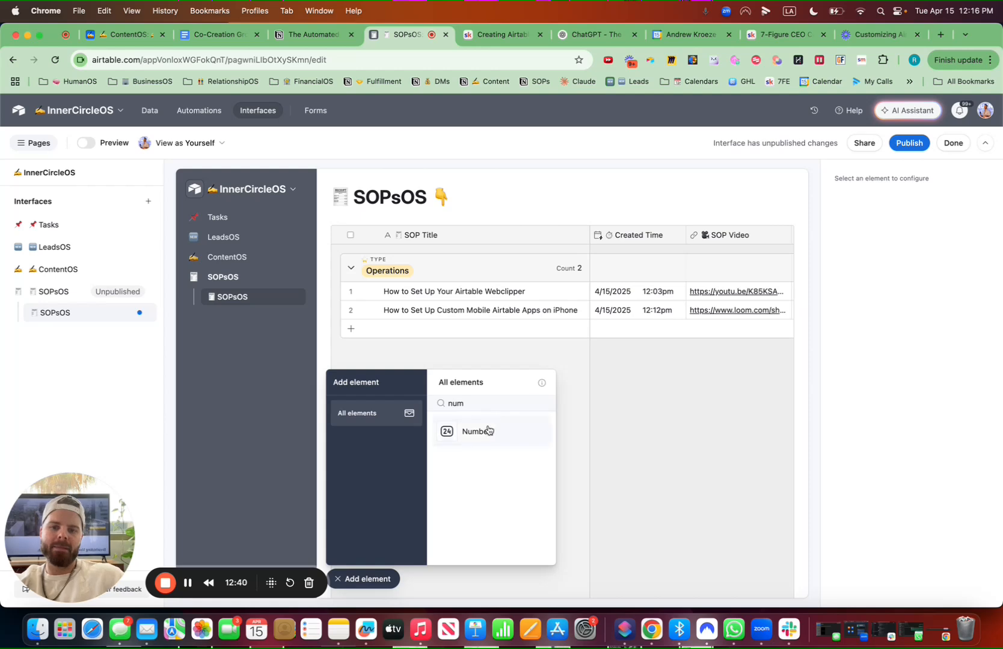
{"action": "left_click_drag", "start_coordinate": [489, 431], "coordinate": [411, 216]}
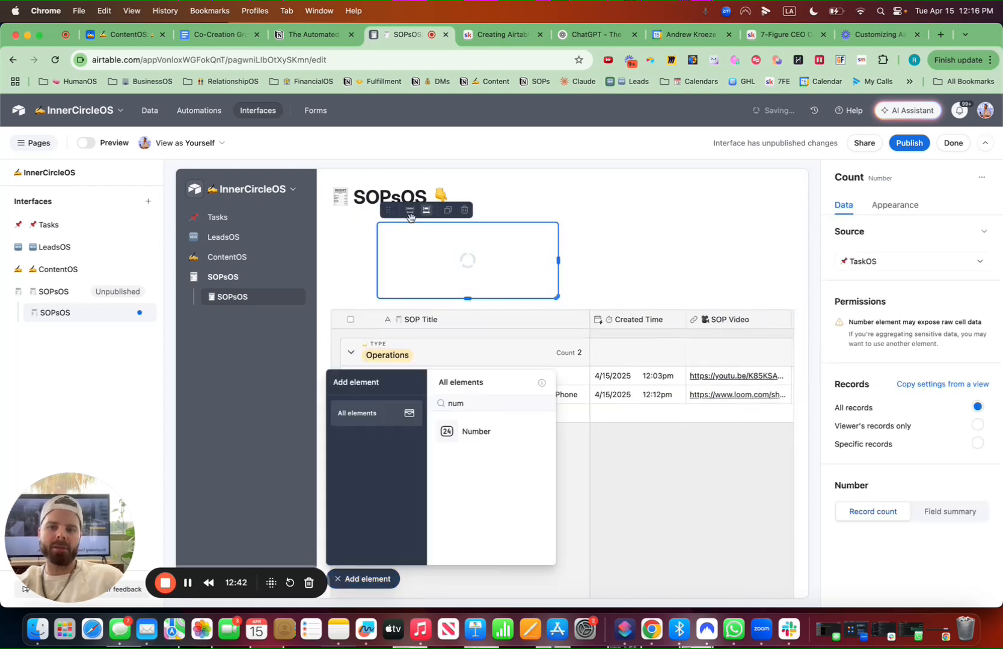
{"action": "left_click", "coordinate": [410, 212]}
{"action": "left_click_drag", "start_coordinate": [555, 266], "coordinate": [479, 261]}
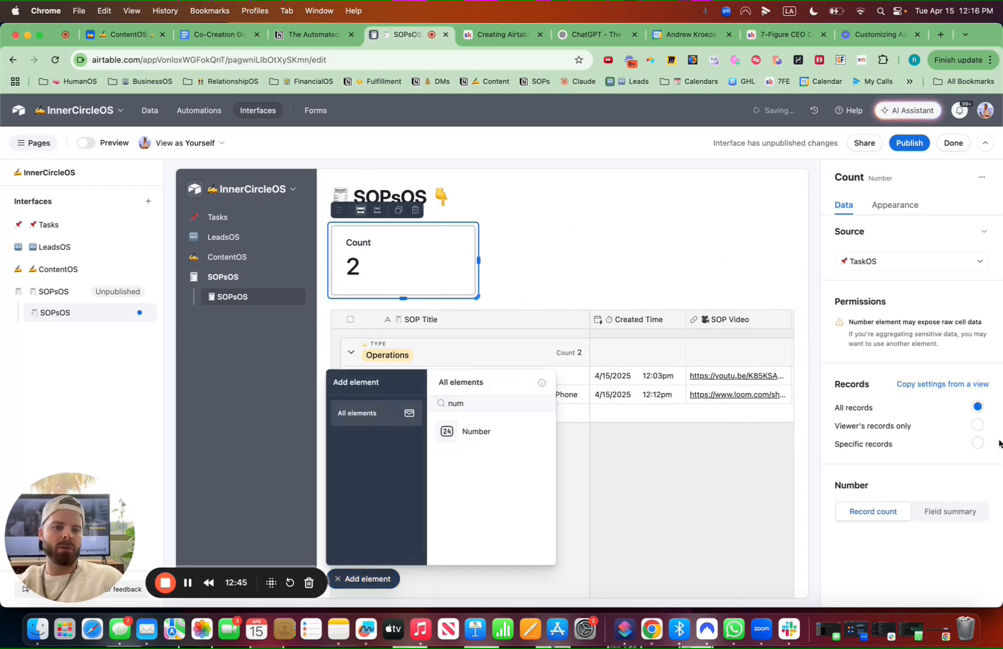
Set the number element's source to the SOPsOS table
{"action": "left_click", "coordinate": [379, 581]}
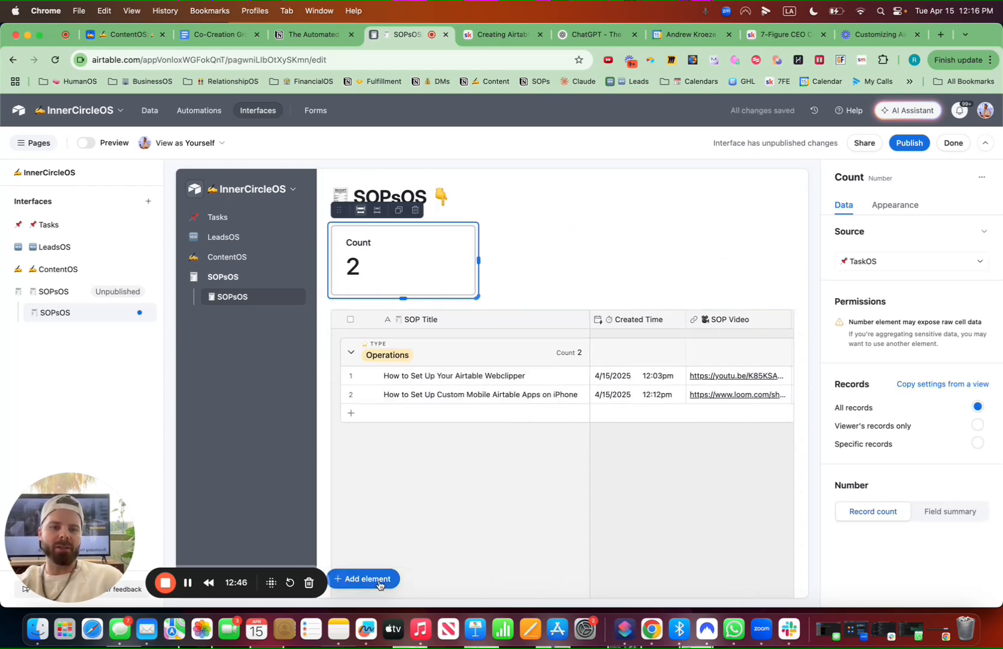
{"action": "left_click", "coordinate": [895, 262]}
{"action": "left_click", "coordinate": [878, 414]}
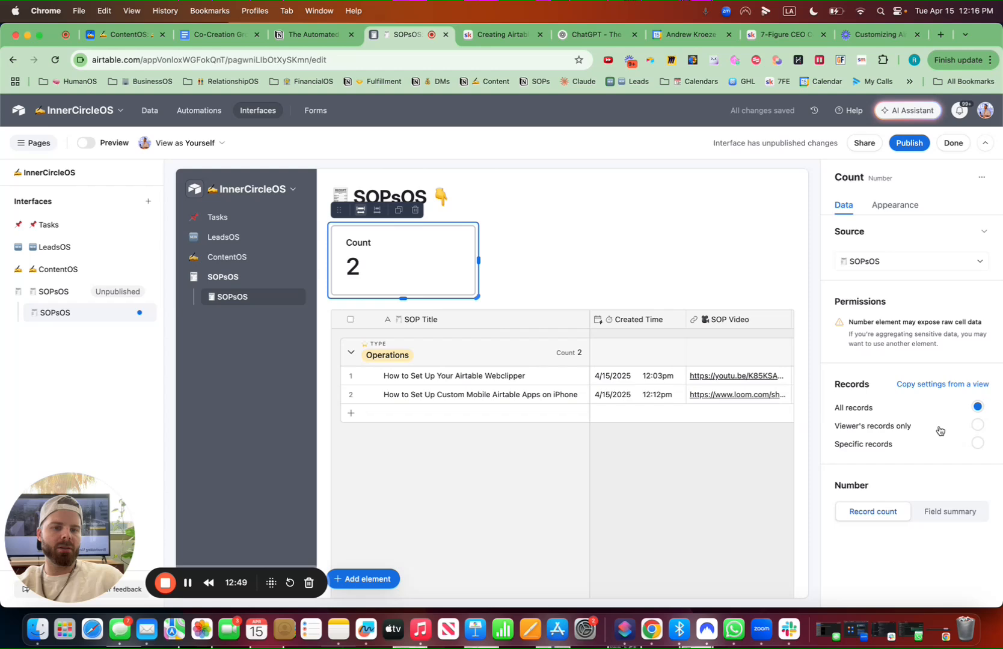
Limit the number element to specific records where Status is In Action
{"action": "left_click", "coordinate": [978, 444]}
{"action": "left_click", "coordinate": [586, 501]}
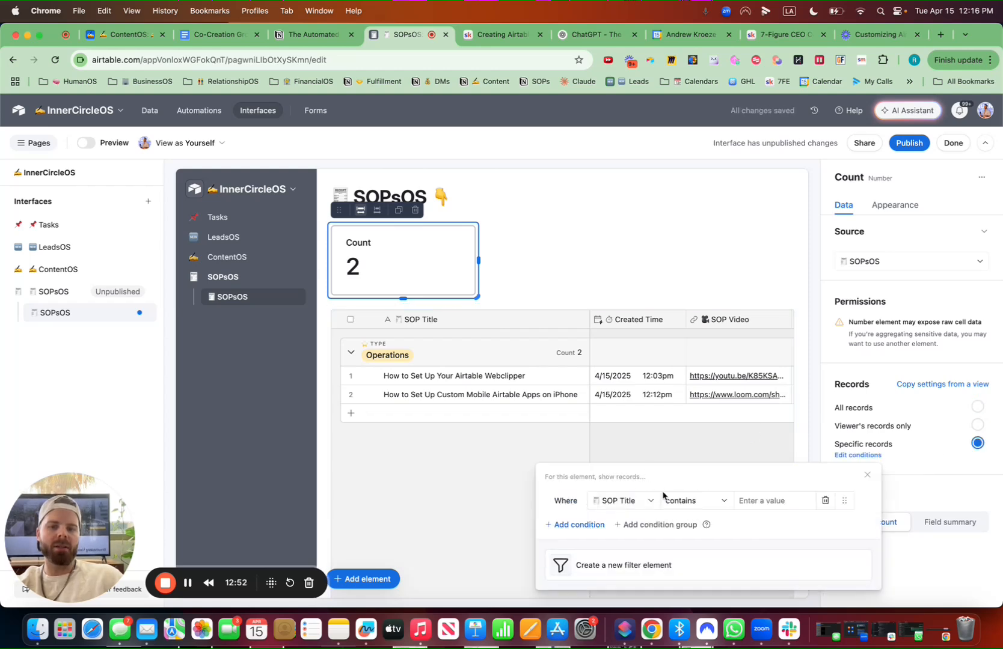
{"action": "left_click", "coordinate": [643, 500]}
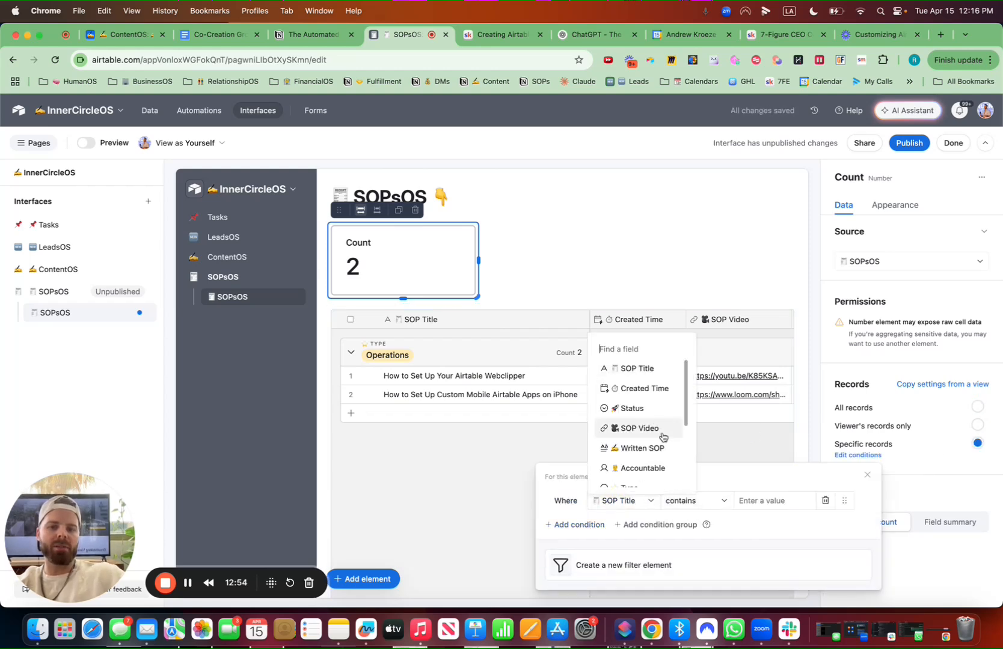
{"action": "type", "text": "st"}
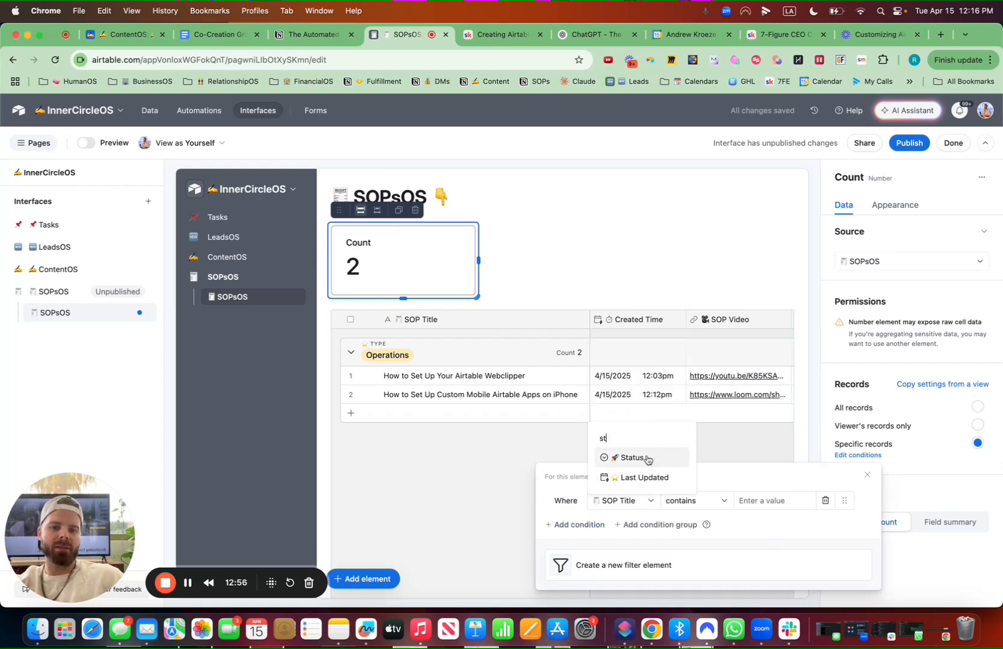
{"action": "left_click", "coordinate": [647, 458]}
{"action": "left_click", "coordinate": [715, 499]}
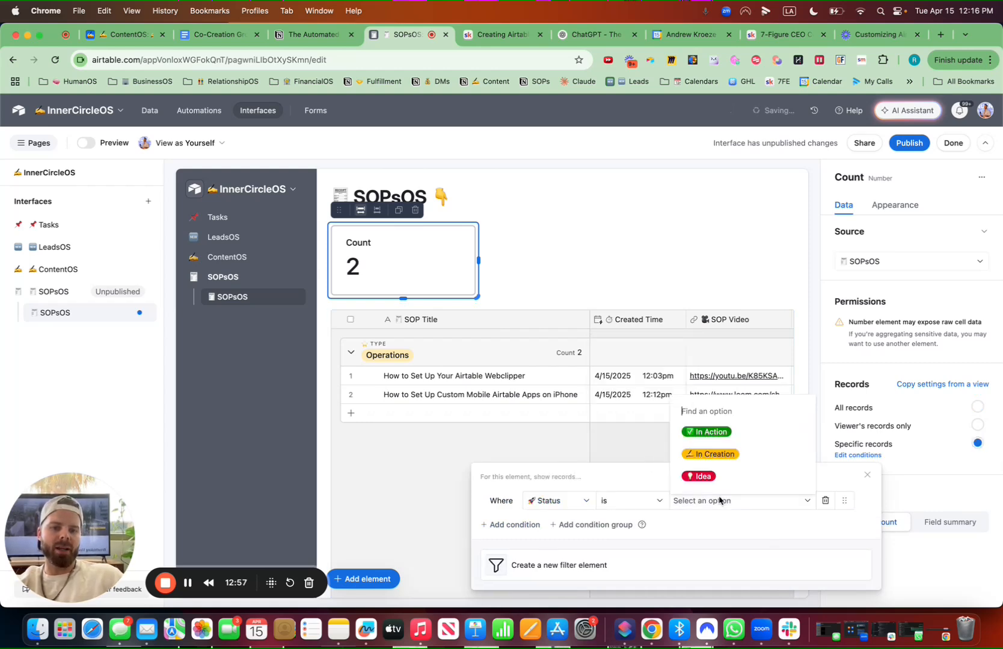
{"action": "left_click", "coordinate": [724, 443]}
Set the number element's title to ✅ In Action
{"action": "left_click", "coordinate": [895, 204]}
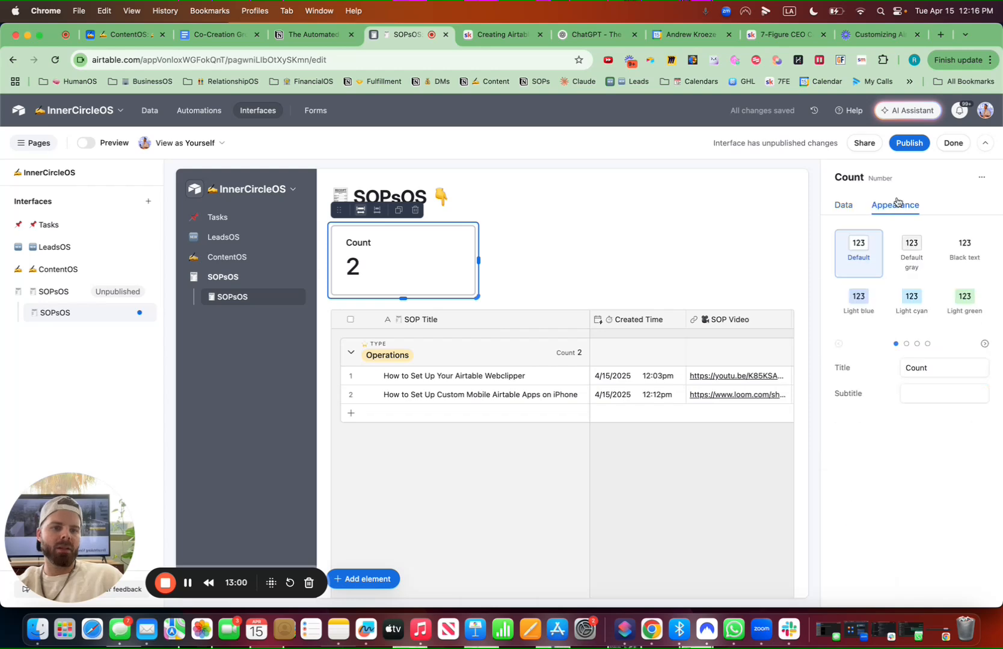
{"action": "left_click_drag", "start_coordinate": [935, 371], "coordinate": [892, 372]}
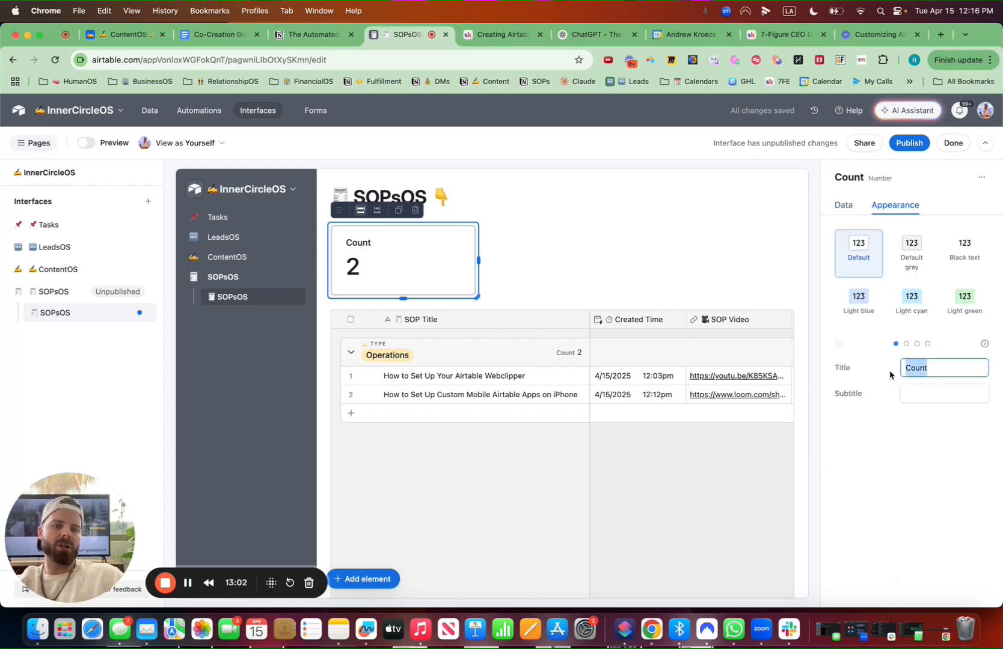
{"action": "key", "text": "ctrl+super+space"}
{"action": "left_click", "coordinate": [937, 428]}
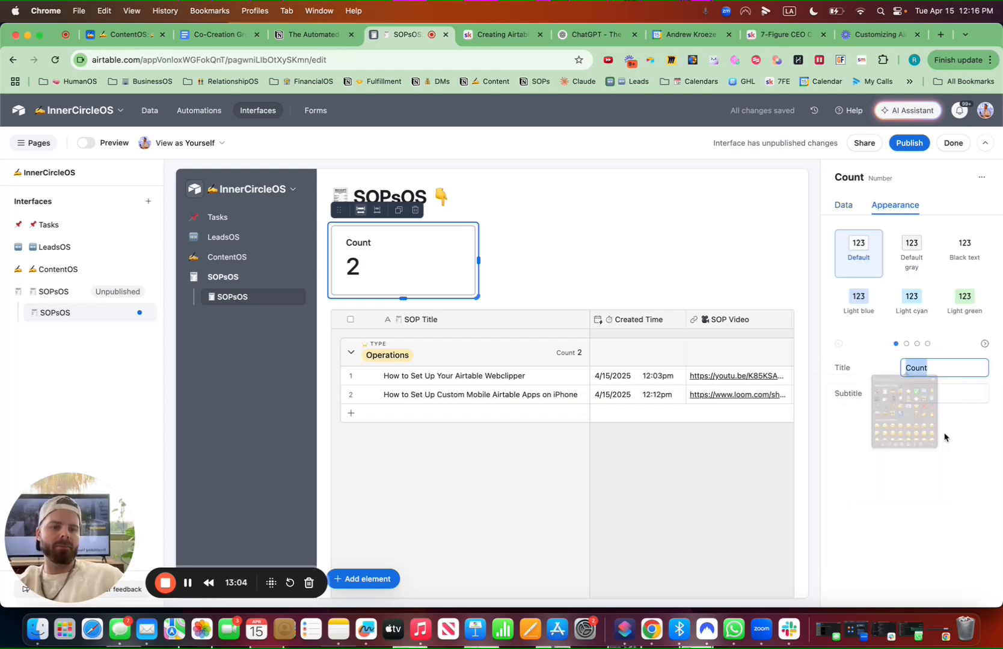
{"action": "type", "text": "In Action"}
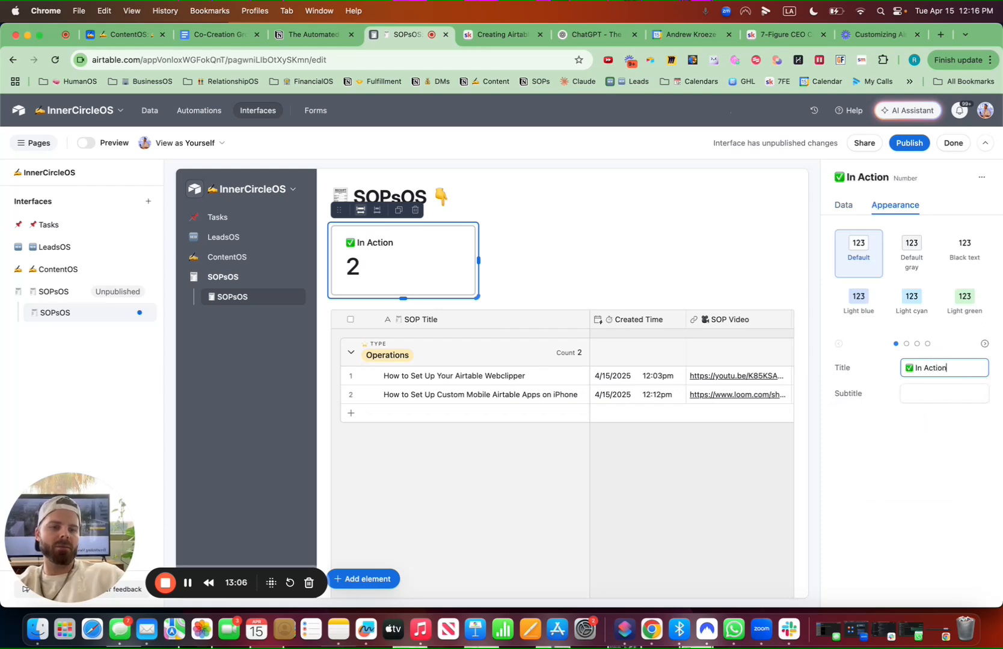
Add the subtitle Total SOPs and apply the Light green appearance
{"action": "left_click", "coordinate": [922, 391]}
{"action": "type", "text": "Total SO"}
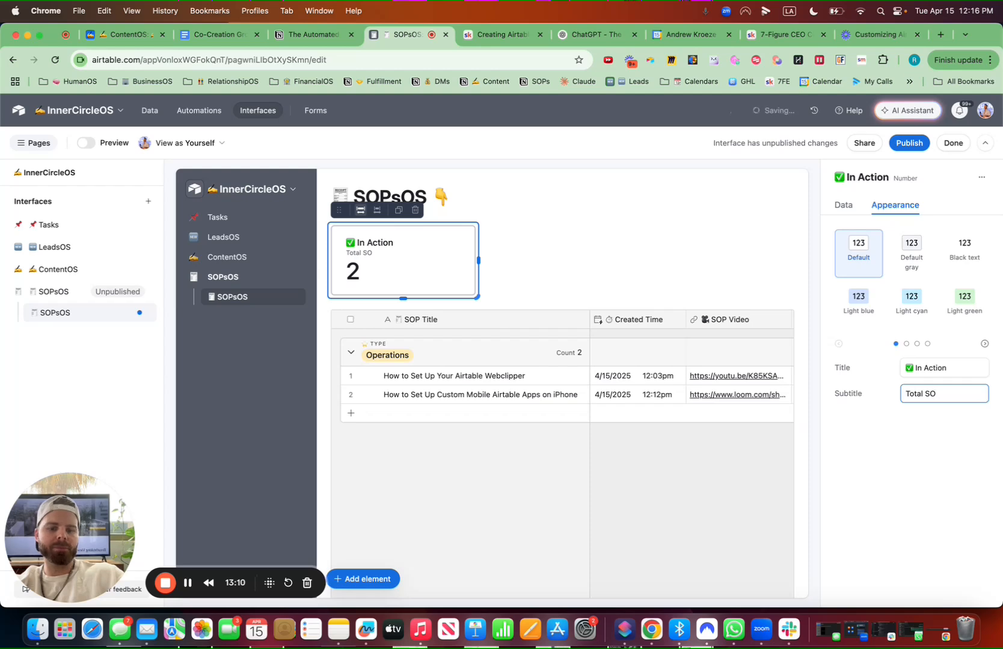
{"action": "type", "text": "Ps"}
{"action": "left_click", "coordinate": [965, 301]}
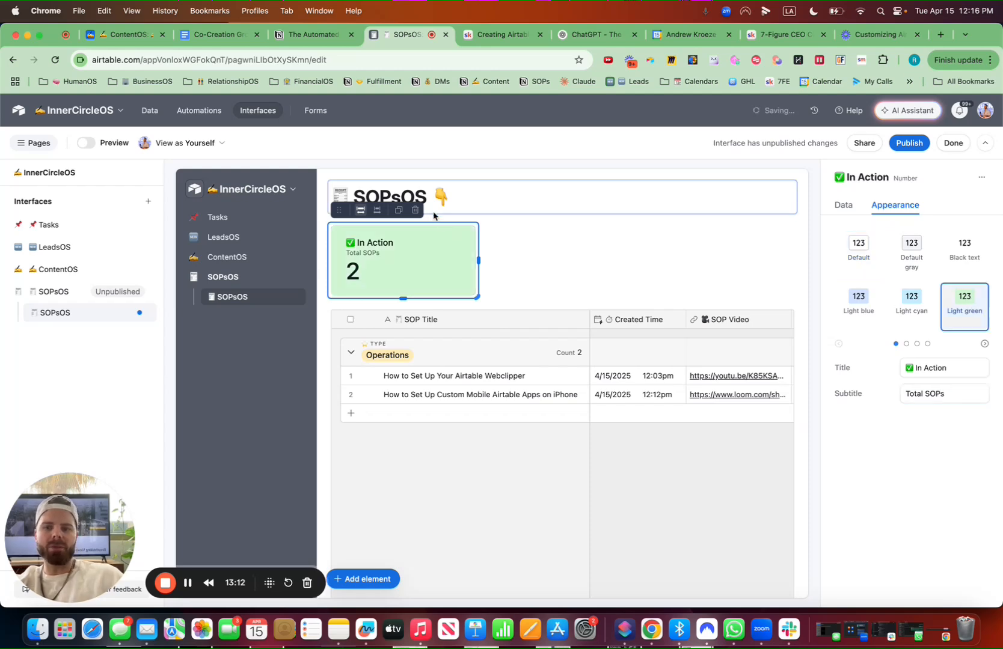
Duplicate the number element and retitle the copy ✍️ In Creation
{"action": "left_click", "coordinate": [396, 211]}
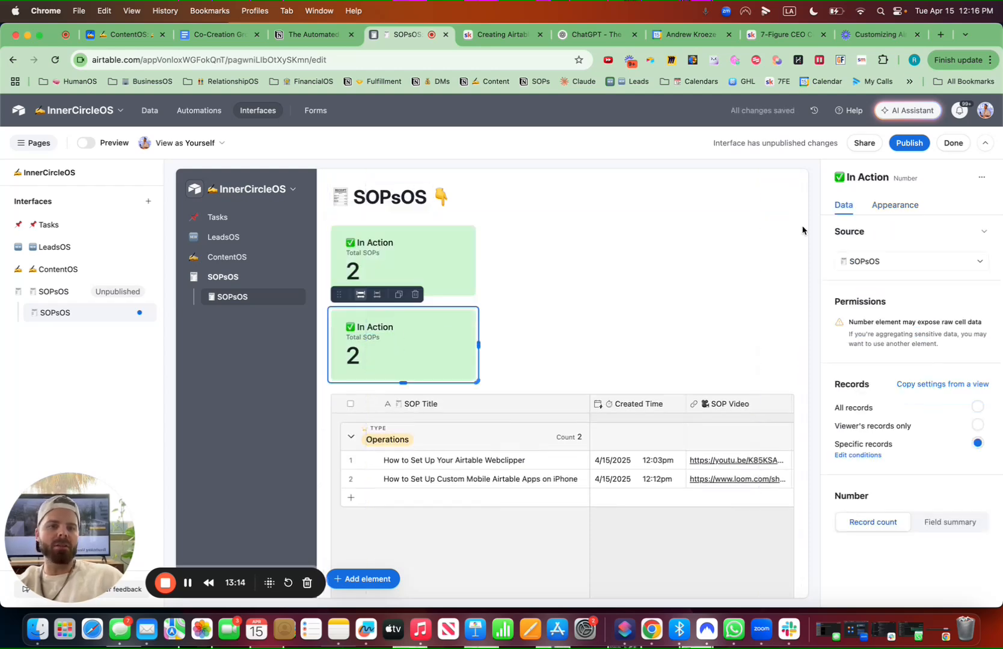
{"action": "left_click", "coordinate": [910, 206]}
{"action": "left_click", "coordinate": [860, 369]}
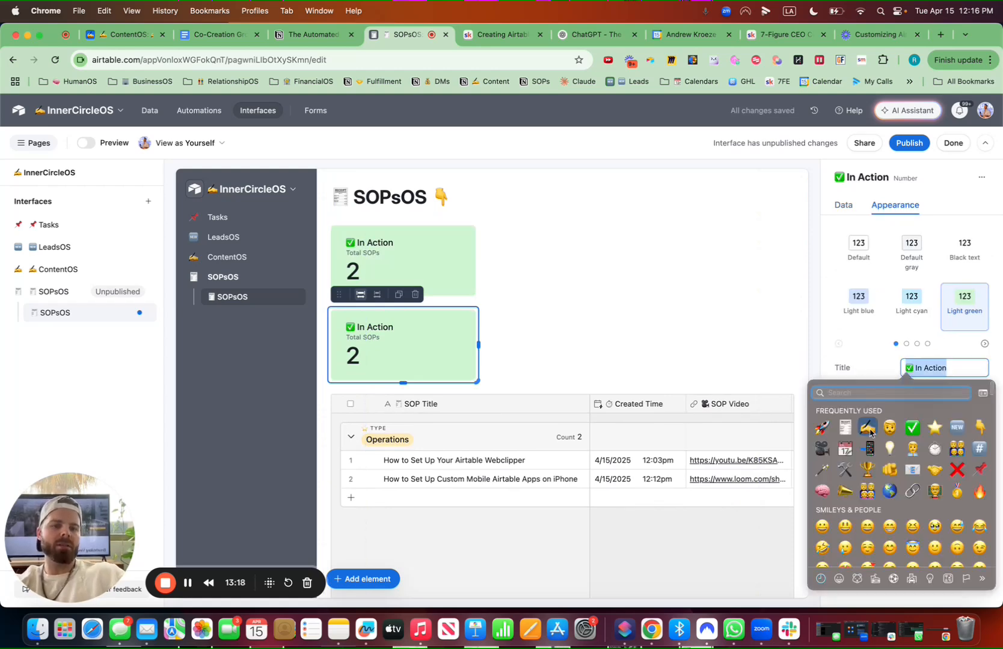
{"action": "left_click", "coordinate": [868, 428]}
{"action": "type", "text": "Creation"}
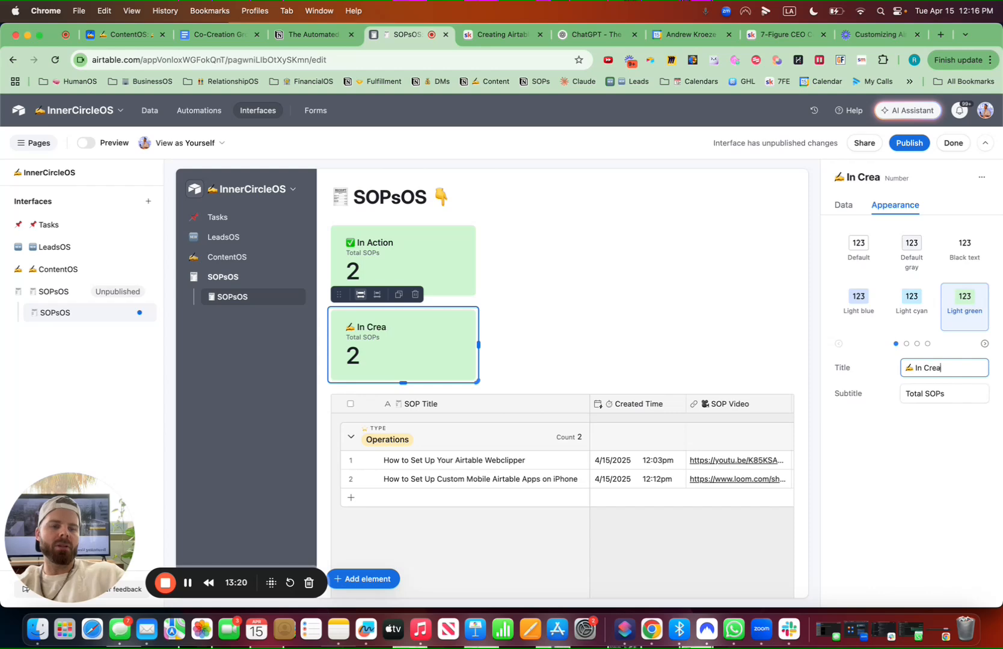
Color the In Creation element light yellow and change its filter to Status is In Creation
{"action": "left_click", "coordinate": [906, 344]}
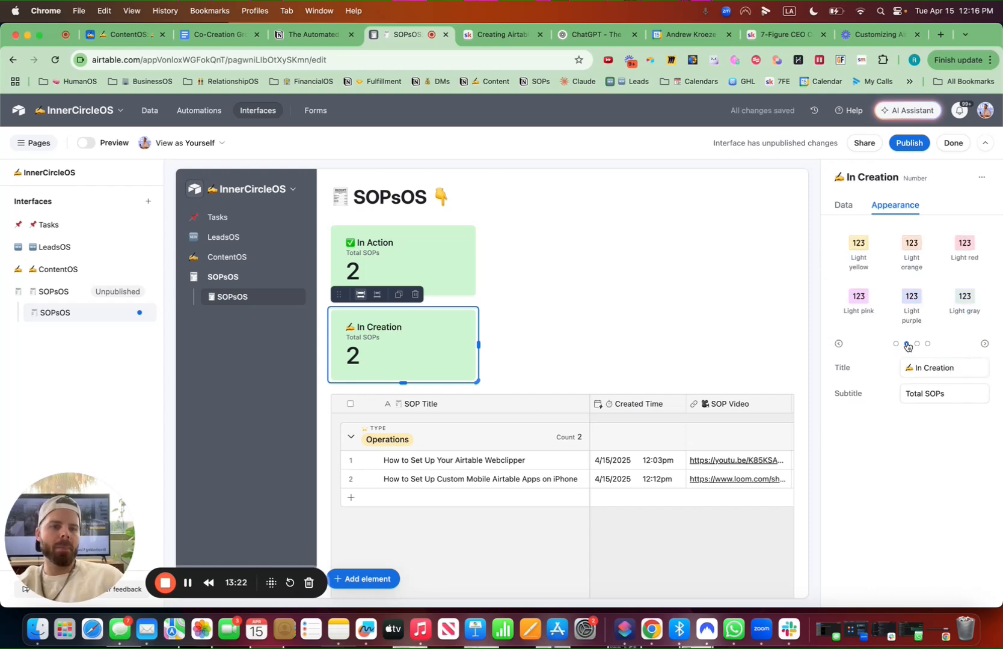
{"action": "left_click", "coordinate": [858, 247]}
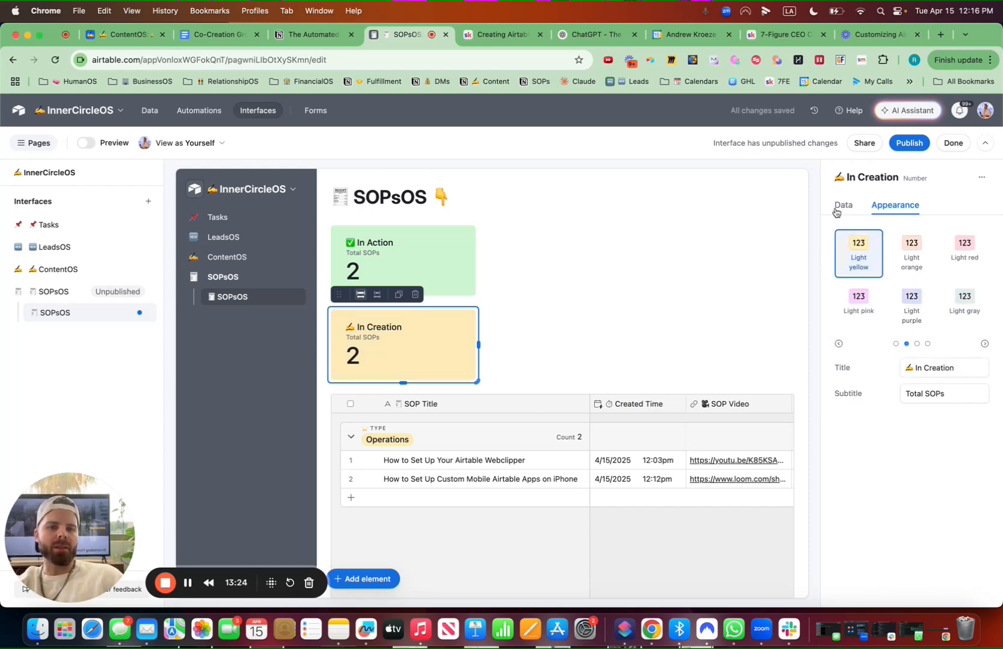
{"action": "left_click", "coordinate": [840, 206]}
{"action": "left_click", "coordinate": [858, 456]}
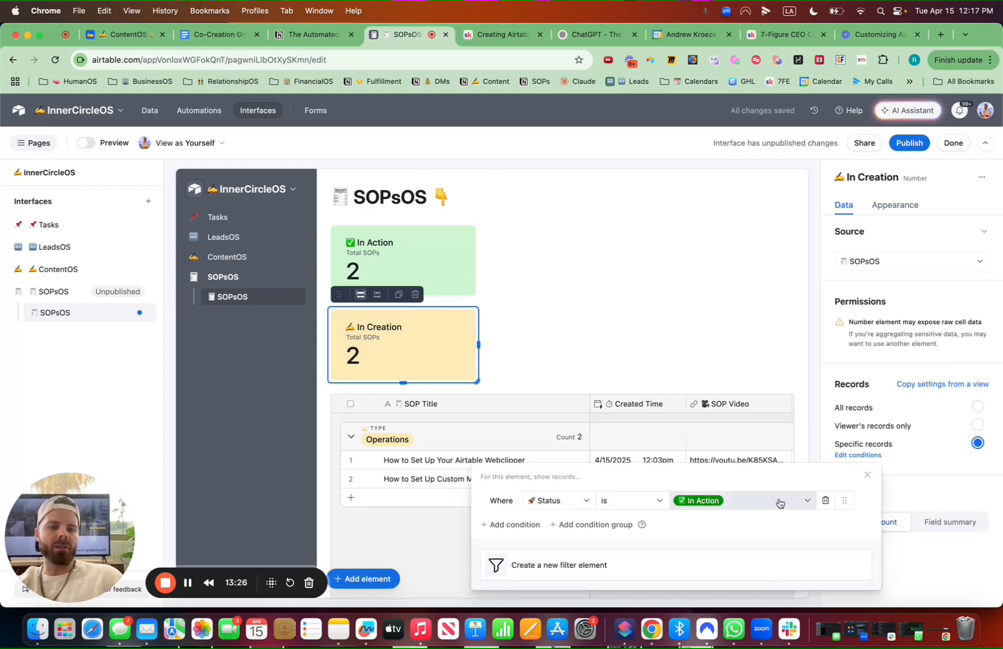
{"action": "left_click", "coordinate": [763, 500]}
{"action": "left_click", "coordinate": [721, 456]}
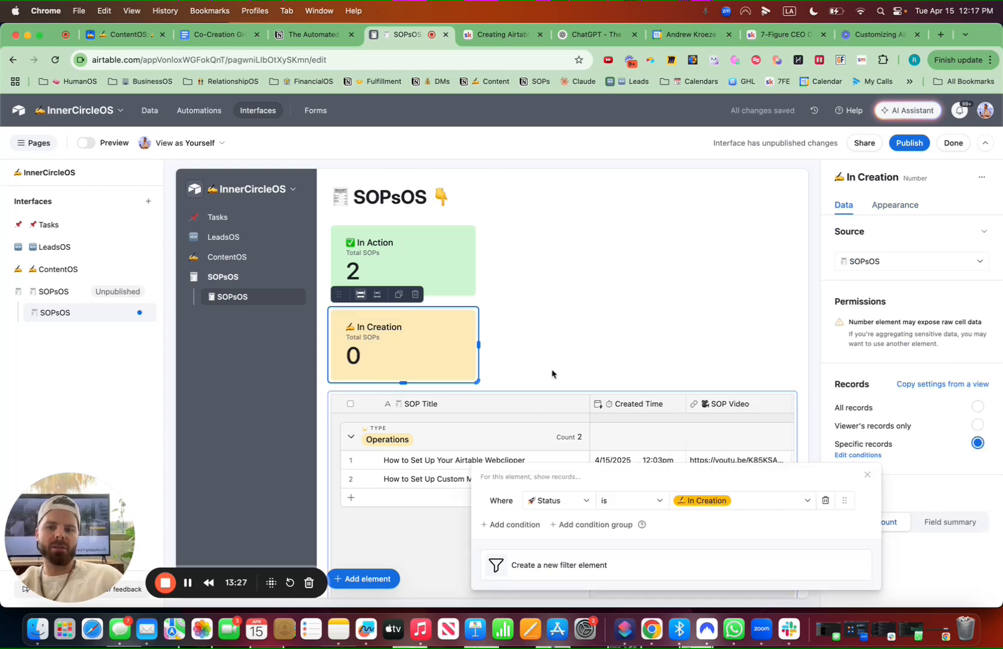
Duplicate the In Creation number element and retitle the copy 💡 Idea
{"action": "left_click", "coordinate": [398, 294]}
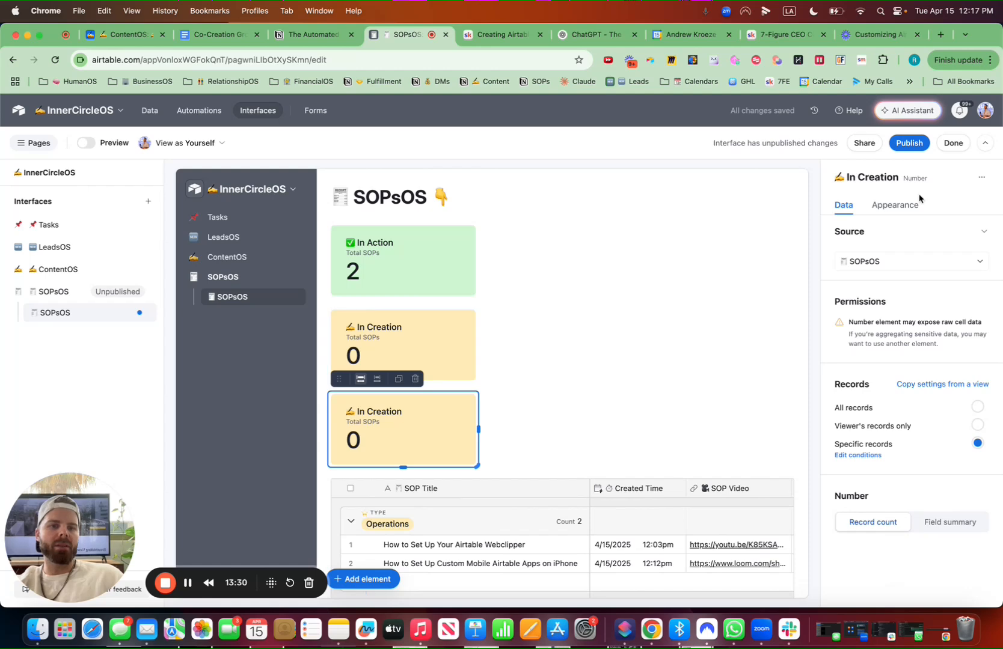
{"action": "left_click", "coordinate": [895, 206]}
{"action": "left_click", "coordinate": [934, 367]}
{"action": "left_click_drag", "start_coordinate": [934, 364], "coordinate": [856, 364]}
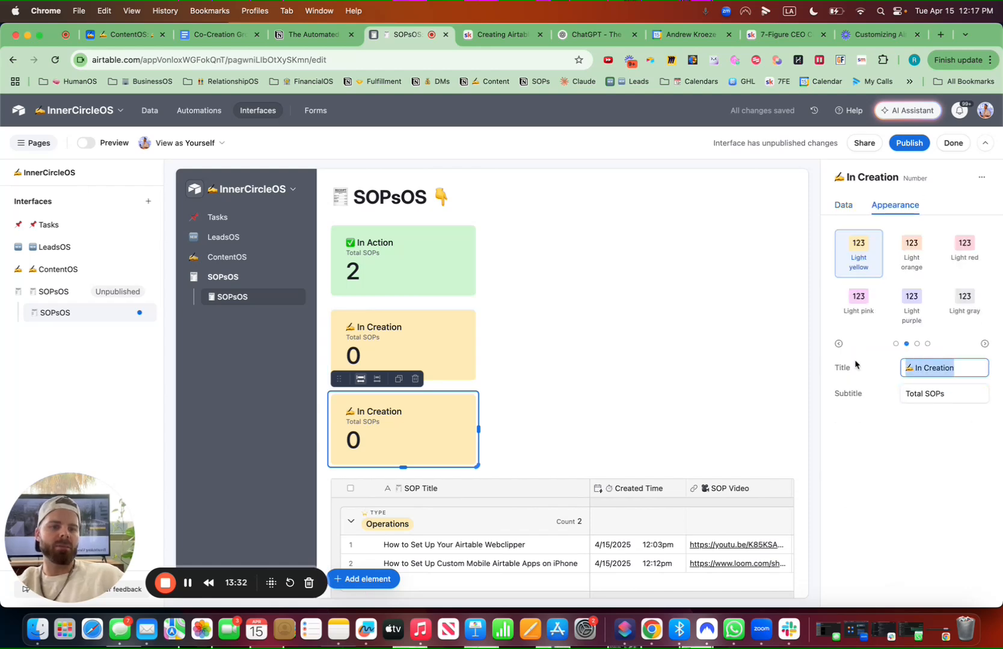
{"action": "key", "text": "ctrl+super+space"}
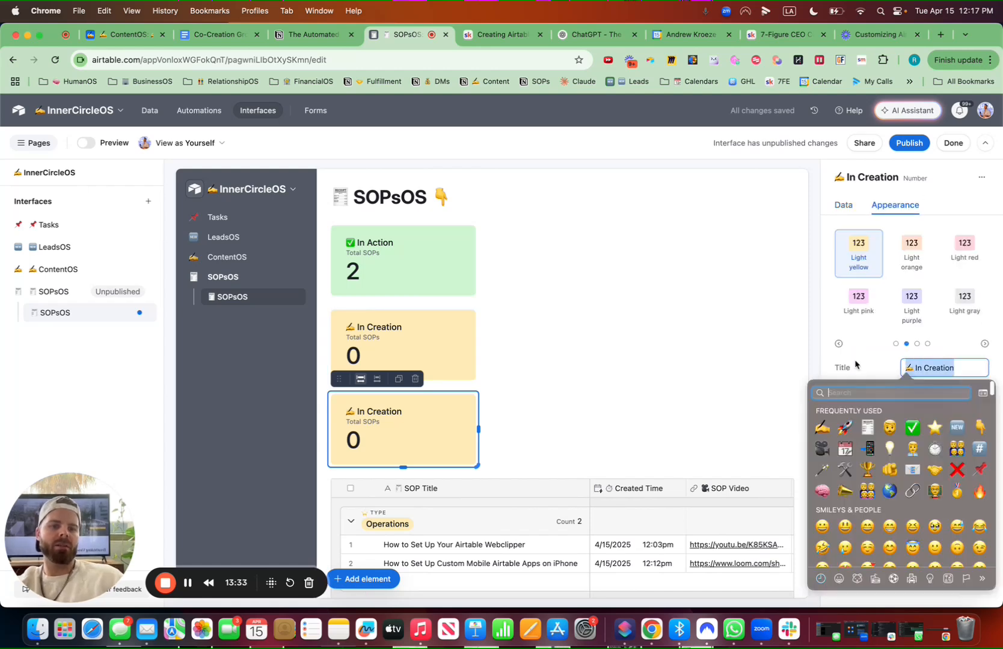
{"action": "left_click", "coordinate": [889, 449]}
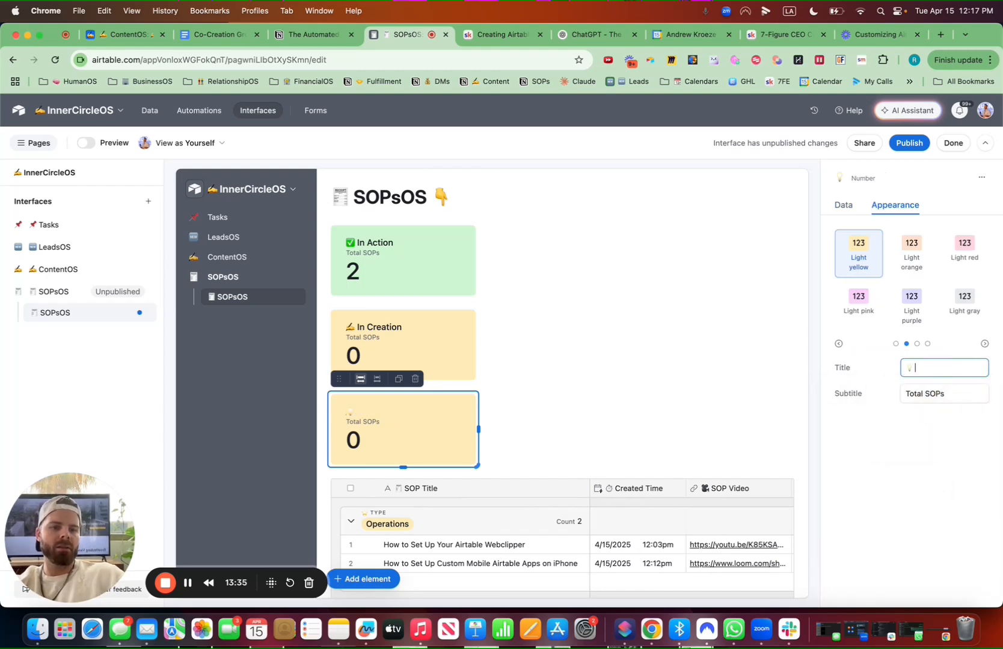
Color the Idea element light red and change its filter to Status is Idea
{"action": "left_click", "coordinate": [964, 248]}
{"action": "left_click", "coordinate": [842, 207]}
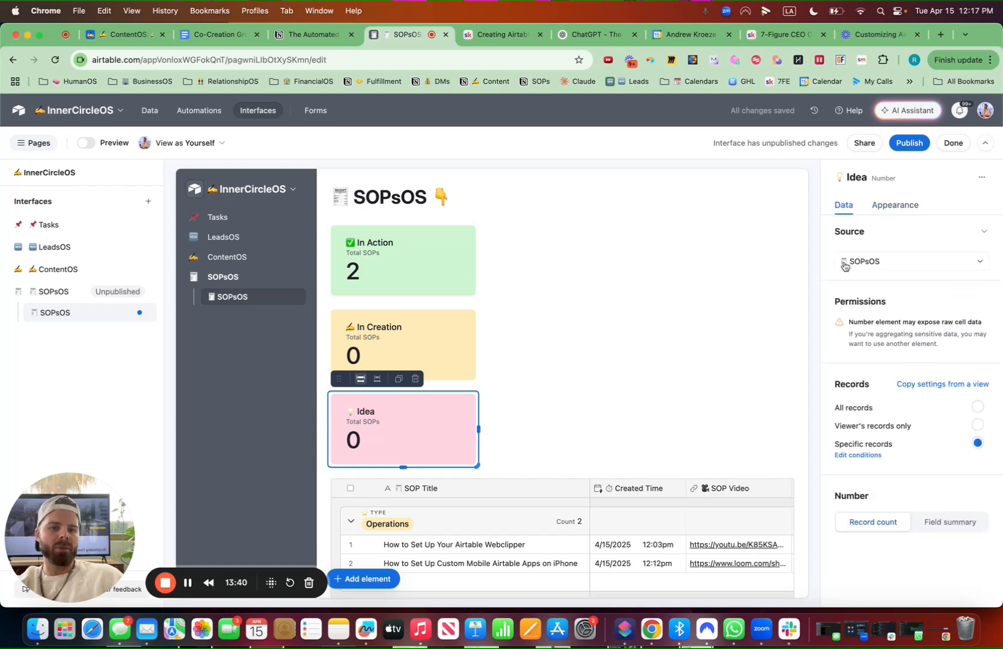
{"action": "left_click", "coordinate": [858, 455]}
{"action": "left_click", "coordinate": [708, 501]}
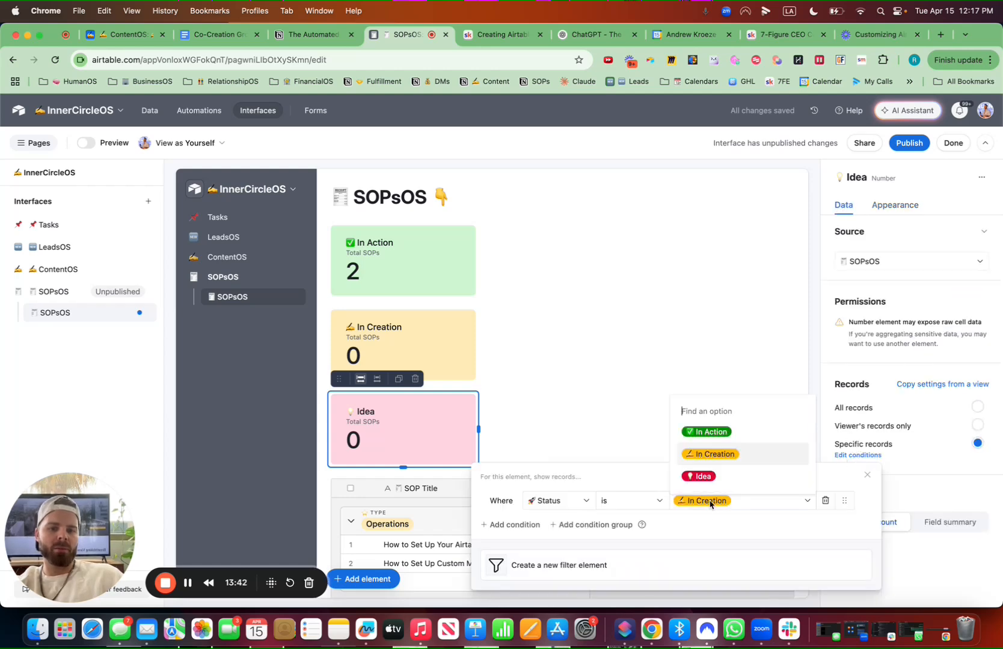
{"action": "left_click", "coordinate": [706, 475]}
Add a chart element beside the In Action element and set its source to the SOPsOS table
{"action": "left_click", "coordinate": [366, 579]}
{"action": "type", "text": "num"}
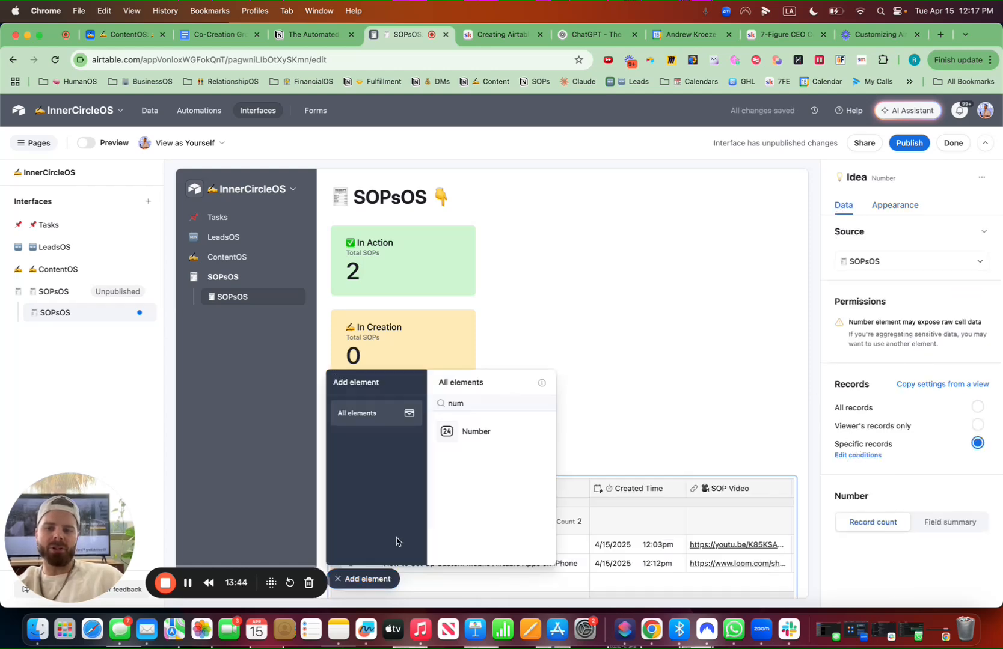
{"action": "type", "text": "chart"}
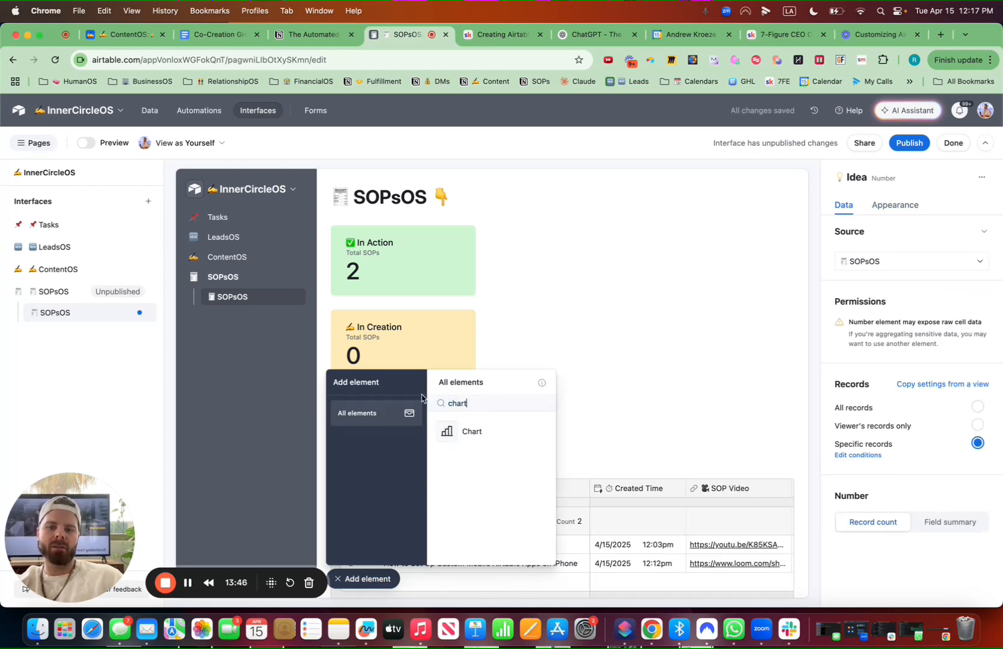
{"action": "left_click_drag", "start_coordinate": [484, 431], "coordinate": [620, 271]}
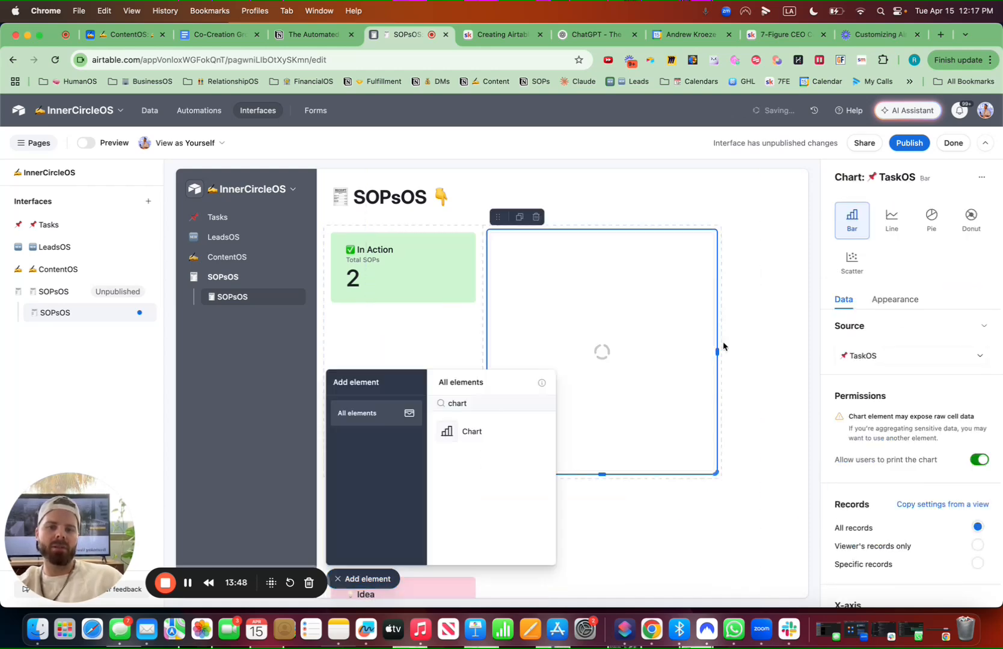
{"action": "left_click", "coordinate": [884, 355]}
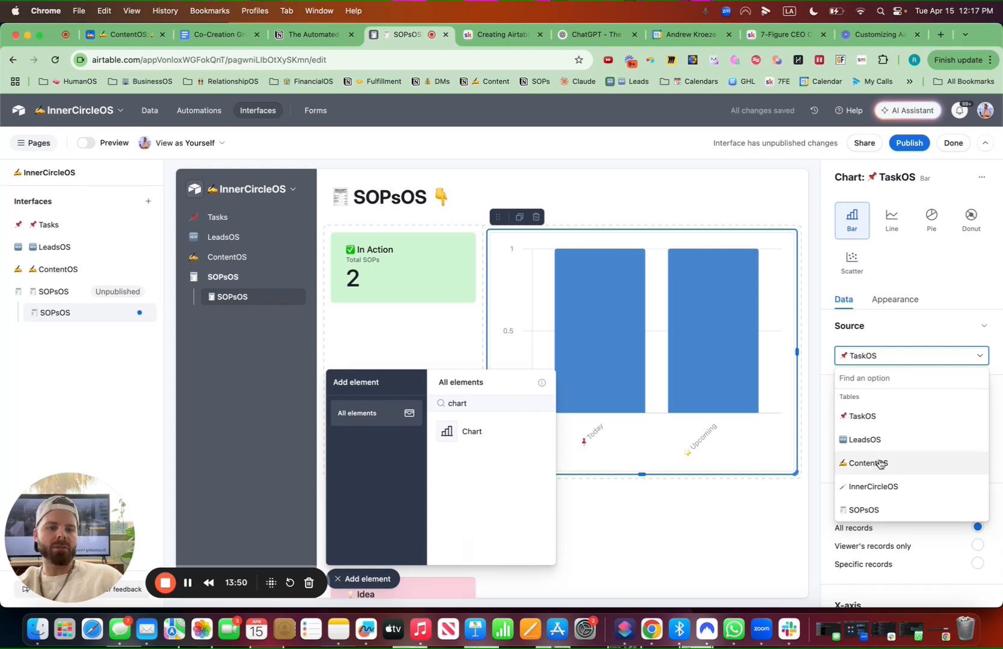
{"action": "left_click", "coordinate": [872, 511]}
{"action": "left_click", "coordinate": [370, 579]}
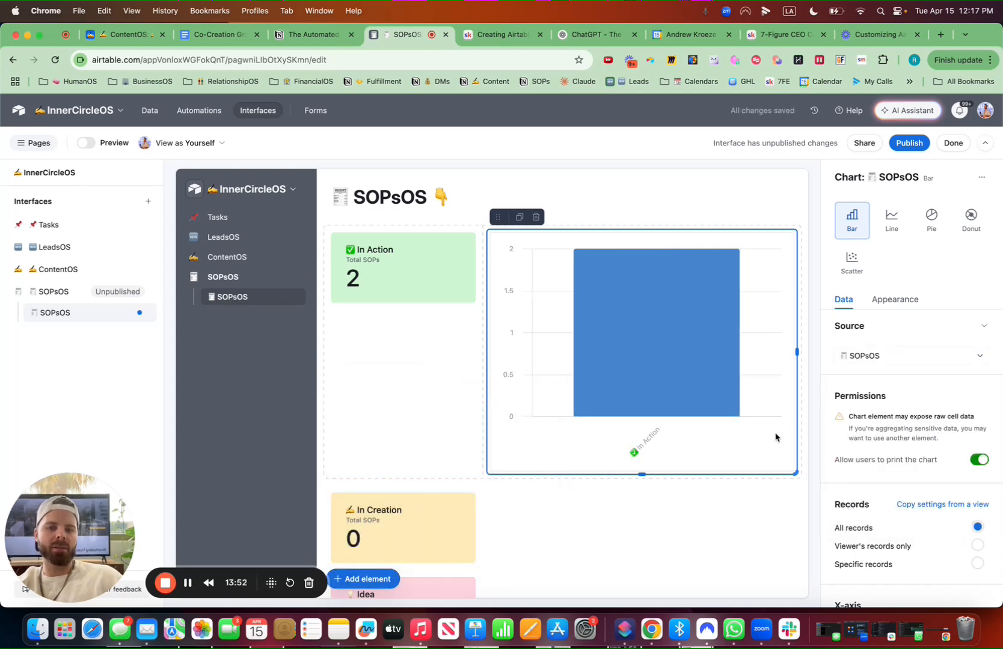
Set the chart's X-axis field to Created Time
{"action": "scroll", "coordinate": [902, 537], "scroll_direction": "down", "scroll_amount": 4}
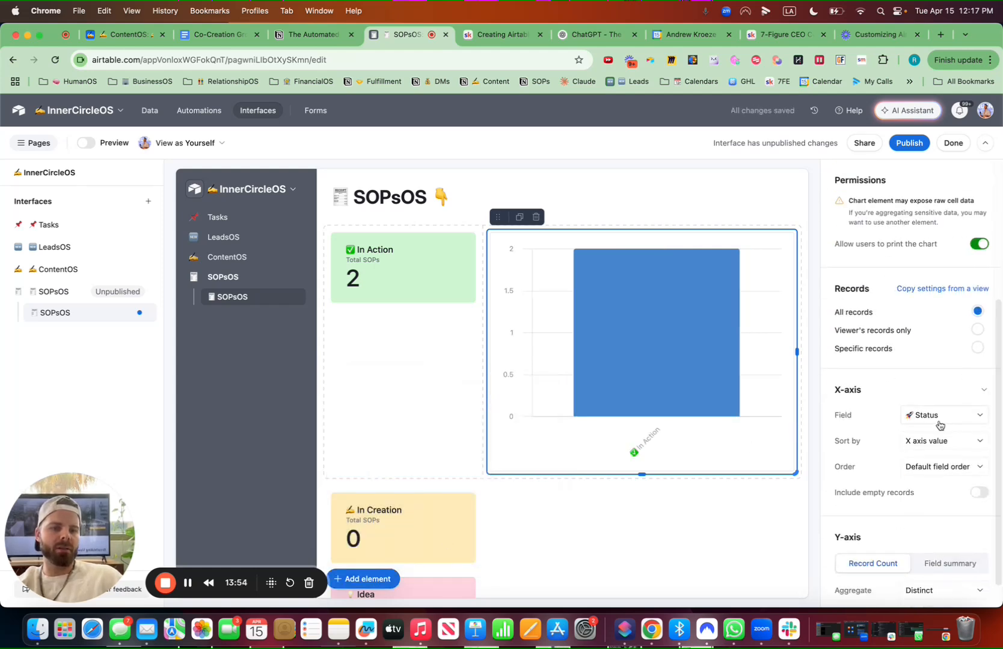
{"action": "left_click", "coordinate": [946, 418]}
{"action": "type", "text": "da"}
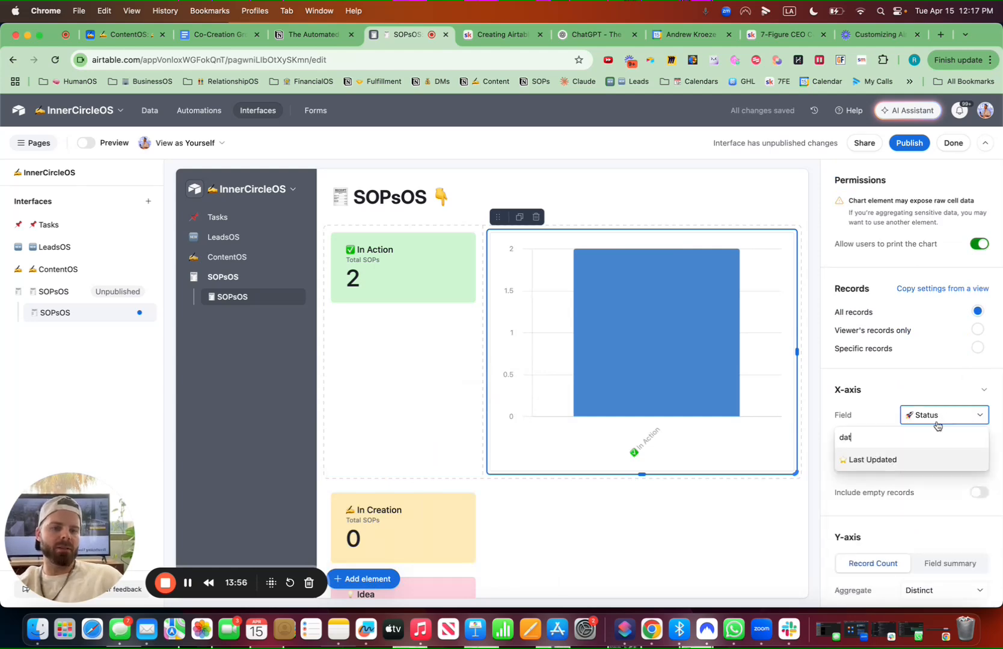
{"action": "type", "text": "t"}
{"action": "key", "text": "BackSpace"}
{"action": "key", "text": "BackSpace"}
{"action": "key", "text": "BackSpace"}
{"action": "type", "text": "cre"}
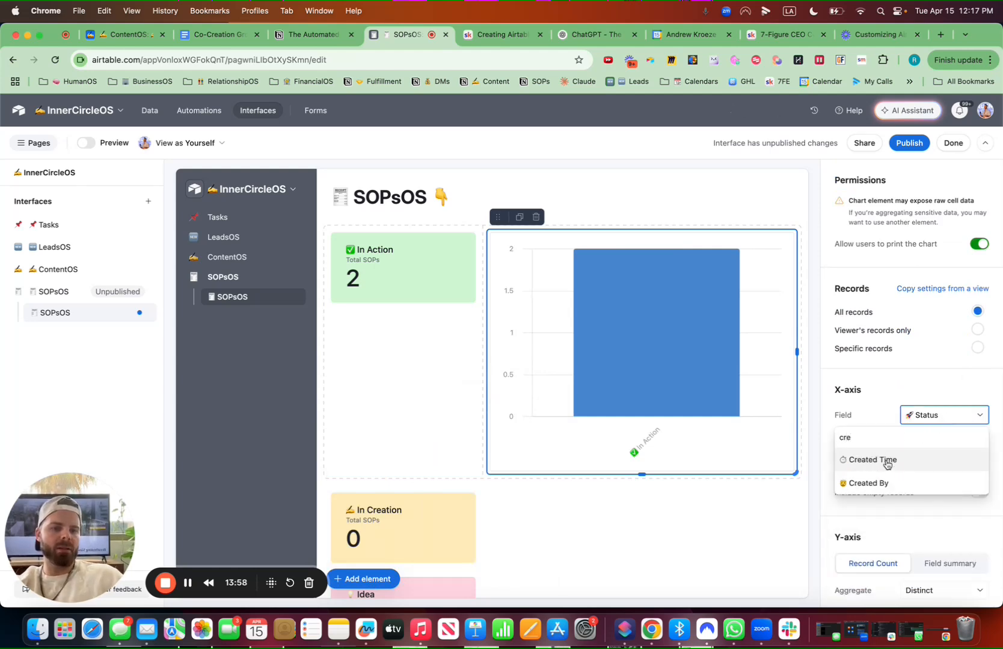
{"action": "left_click", "coordinate": [887, 460]}
{"action": "left_click", "coordinate": [928, 445]}
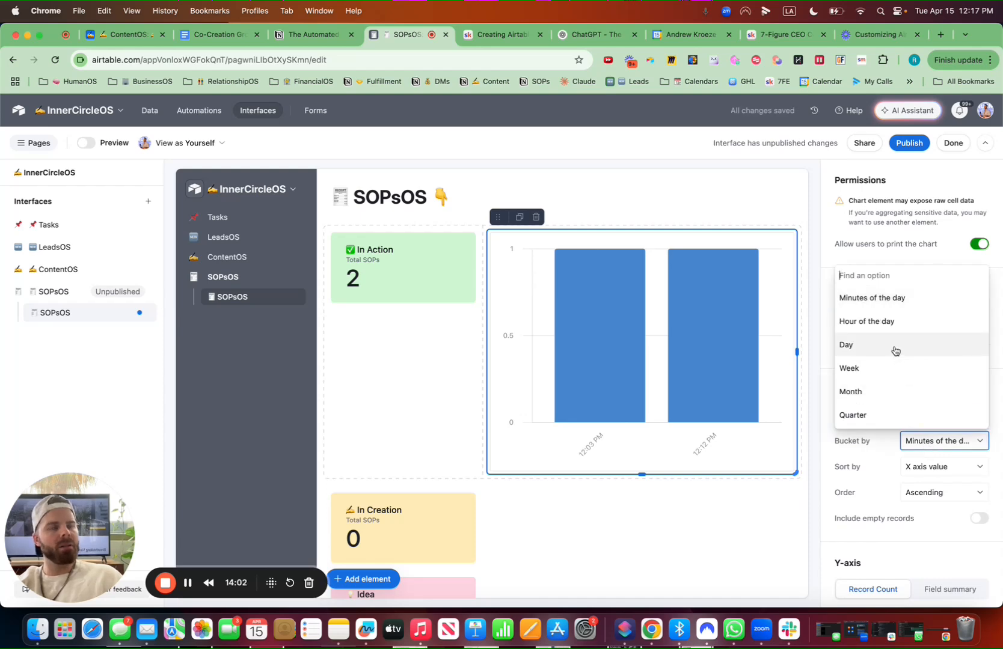
{"action": "left_click", "coordinate": [932, 444]}
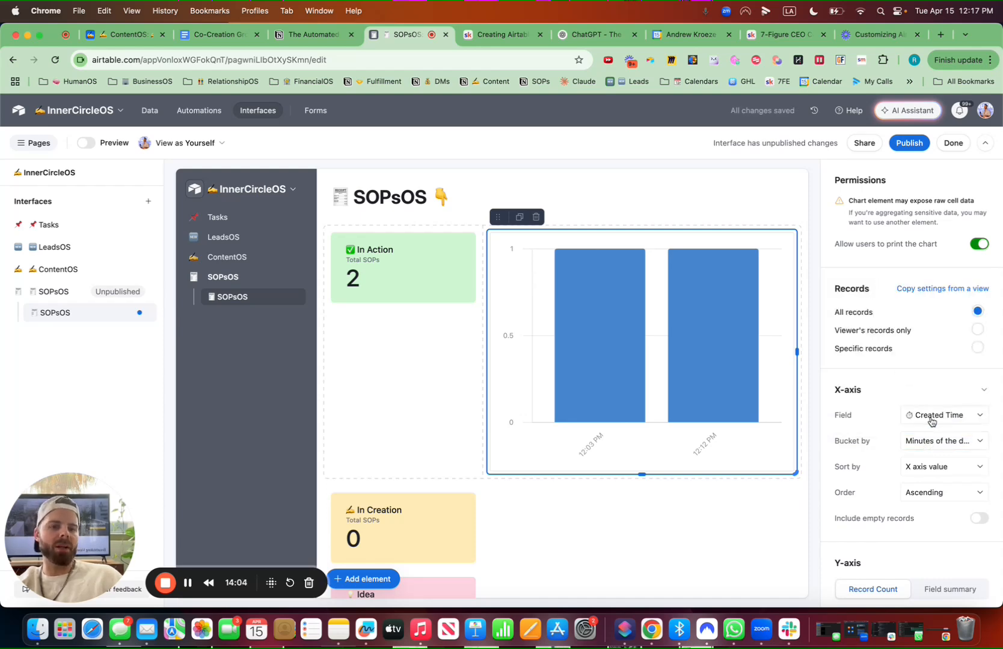
Change the chart's X-axis field to Type
{"action": "left_click", "coordinate": [931, 420]}
{"action": "type", "text": "de"}
{"action": "key", "text": "BackSpace"}
{"action": "key", "text": "BackSpace"}
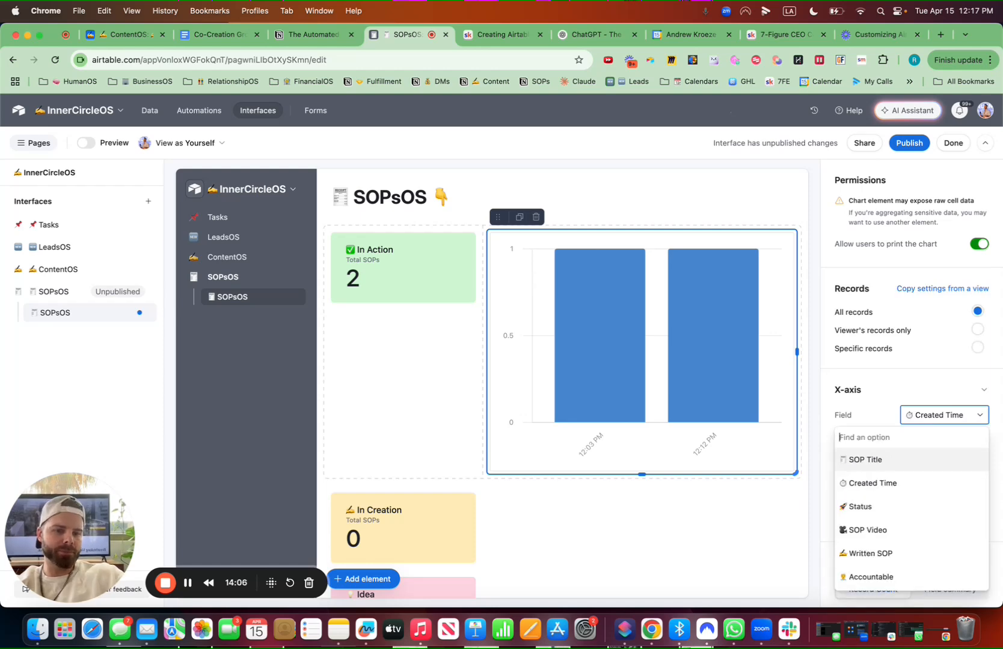
{"action": "type", "text": "typ"}
{"action": "left_click", "coordinate": [883, 462]}
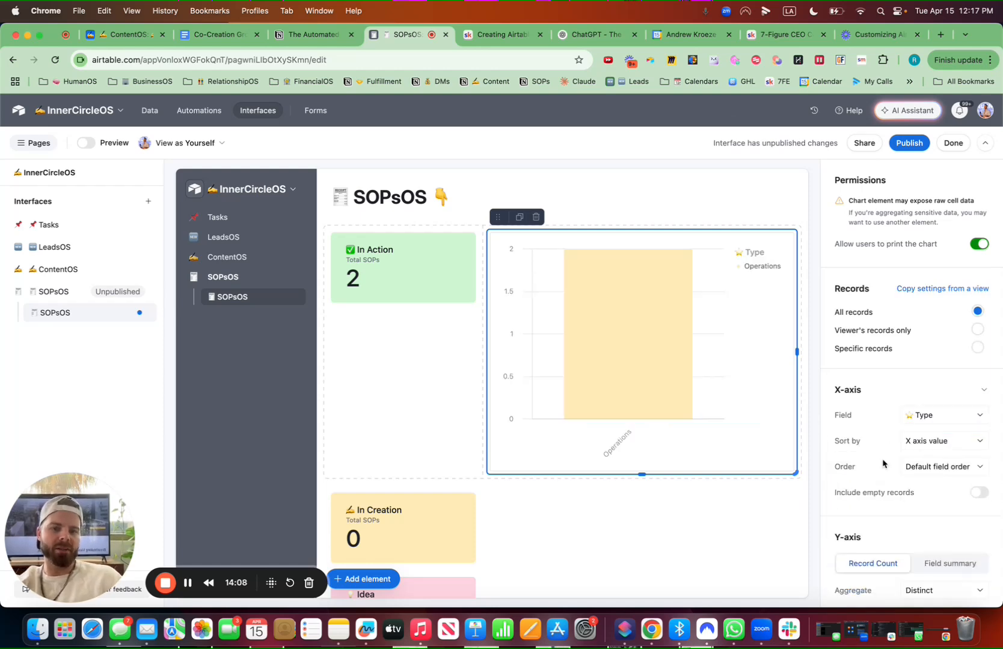
Title the chart ⭐ SOP Type and turn on showing the record count on the chart
{"action": "scroll", "coordinate": [898, 249], "scroll_direction": "up", "scroll_amount": 5}
{"action": "left_click", "coordinate": [898, 309]}
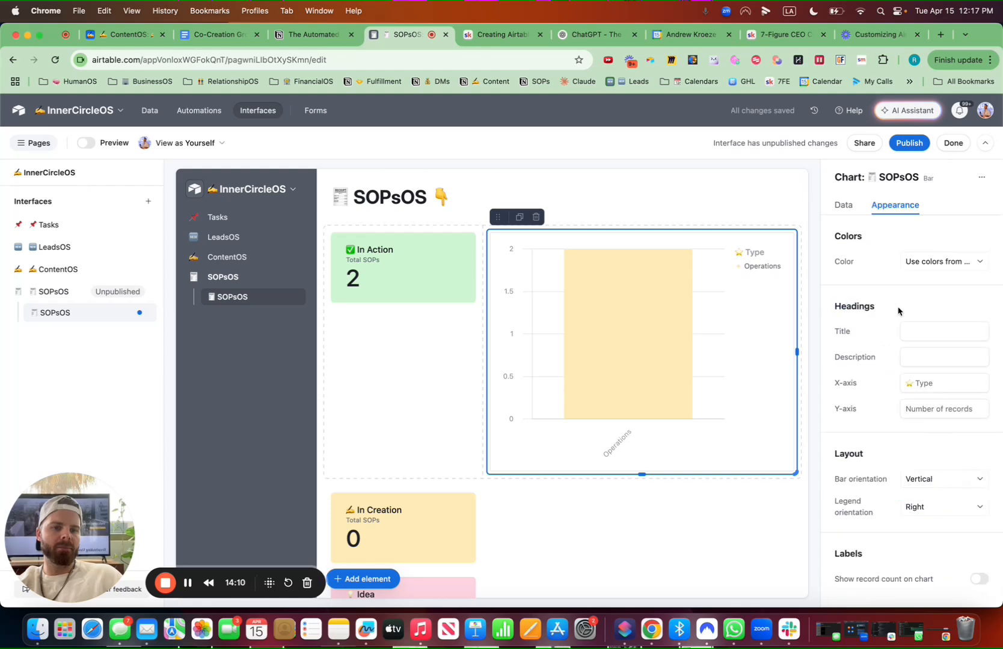
{"action": "left_click", "coordinate": [918, 332]}
{"action": "key", "text": "ctrl+super+space"}
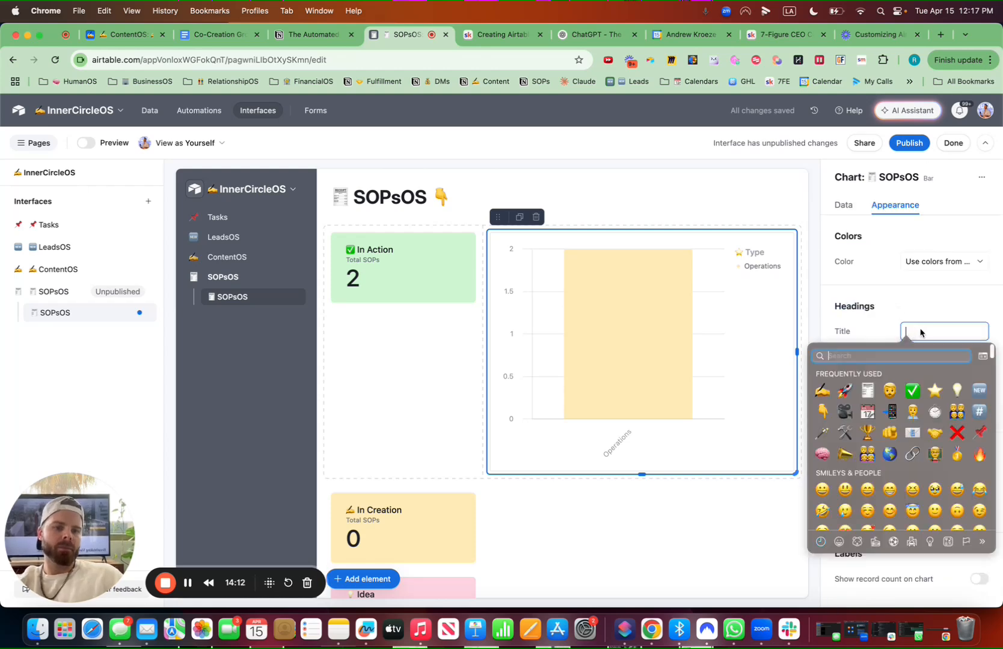
{"action": "key", "text": "Return"}
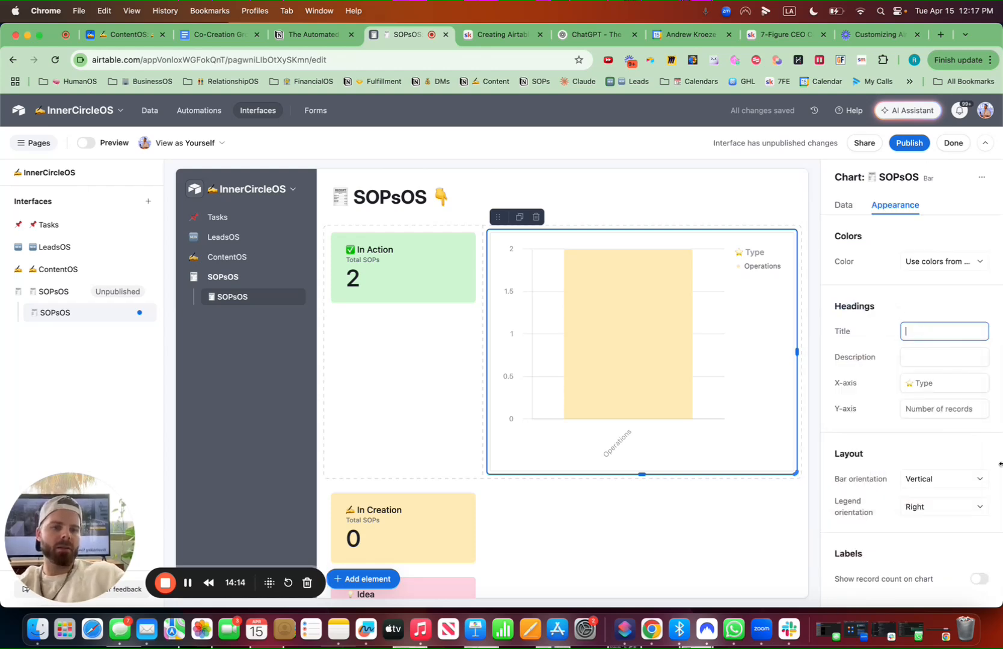
{"action": "key", "text": "BackSpace"}
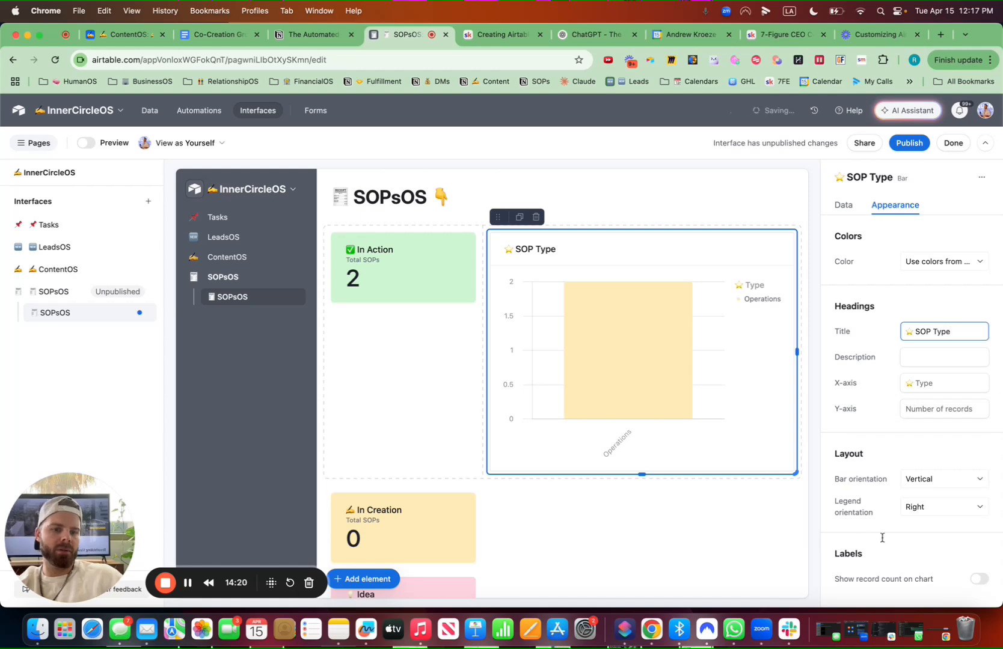
{"action": "left_click", "coordinate": [965, 581]}
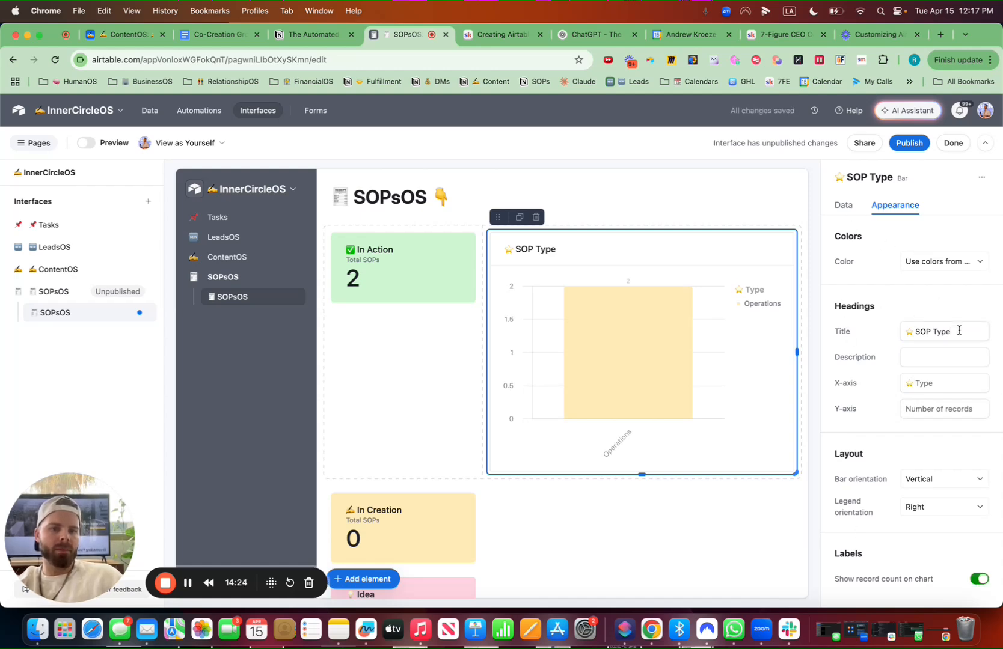
Retitle the chart 🚀 SOP Status and add the description By Type
{"action": "left_click_drag", "start_coordinate": [959, 330], "coordinate": [926, 333]}
{"action": "key", "text": "ctrl+super+space"}
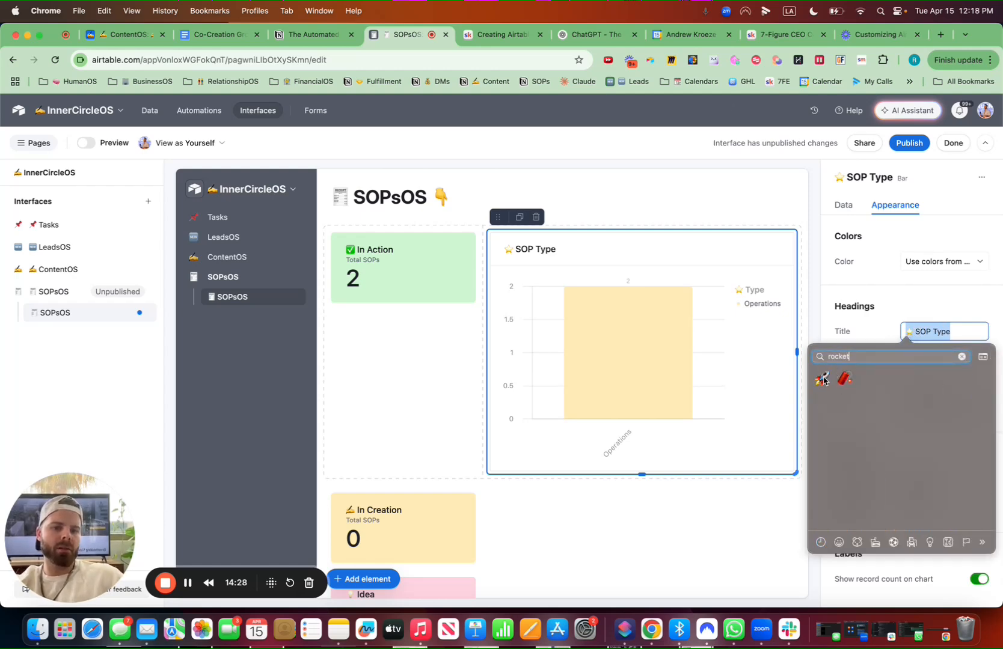
{"action": "key", "text": "Return"}
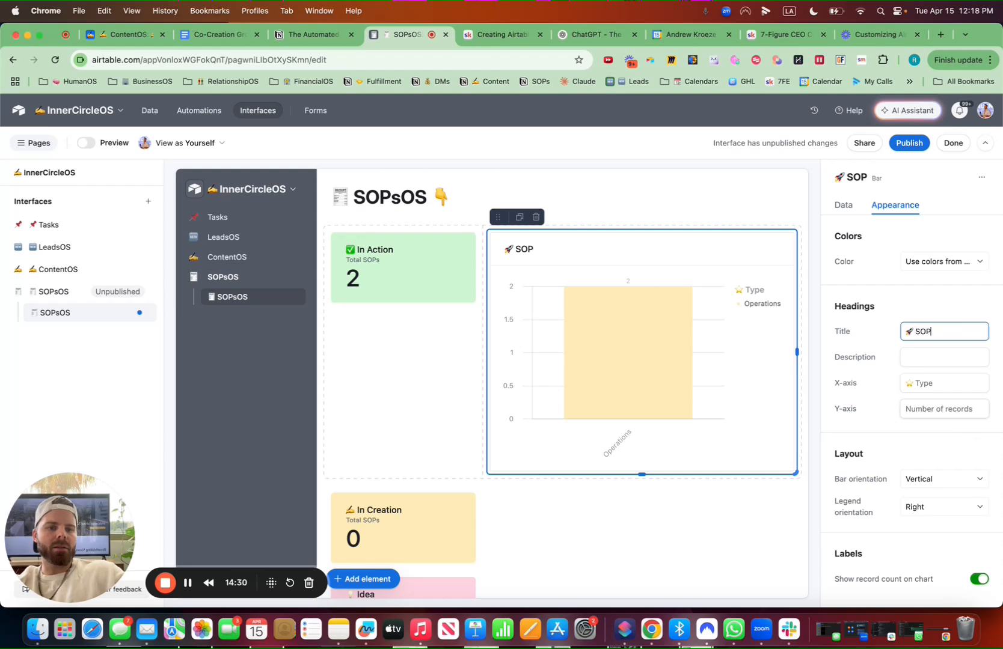
{"action": "type", "text": "SOP Status"}
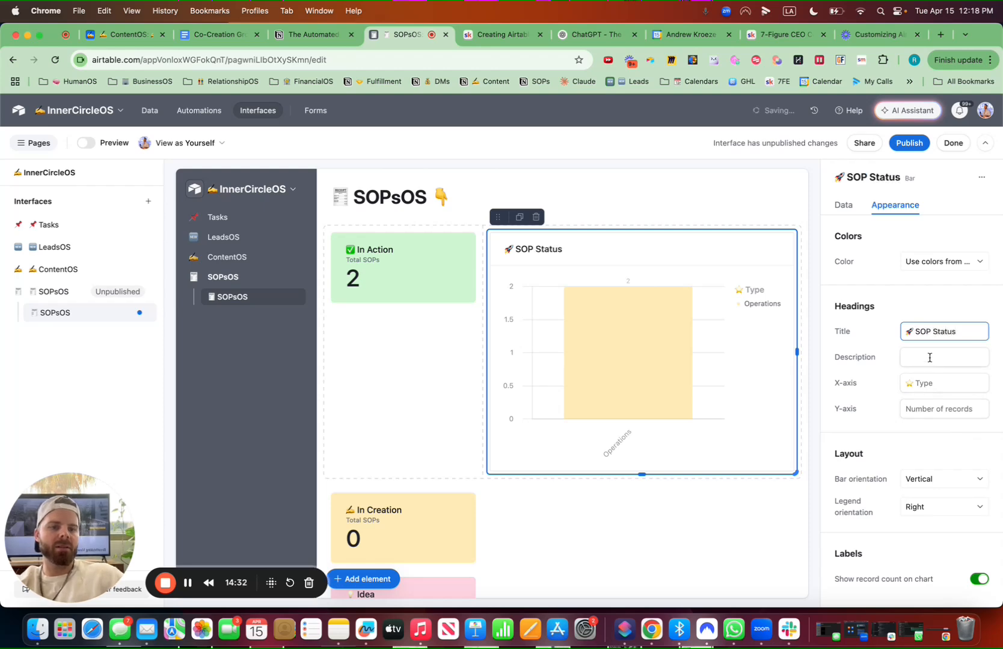
{"action": "left_click", "coordinate": [930, 357]}
{"action": "type", "text": "By Type"}
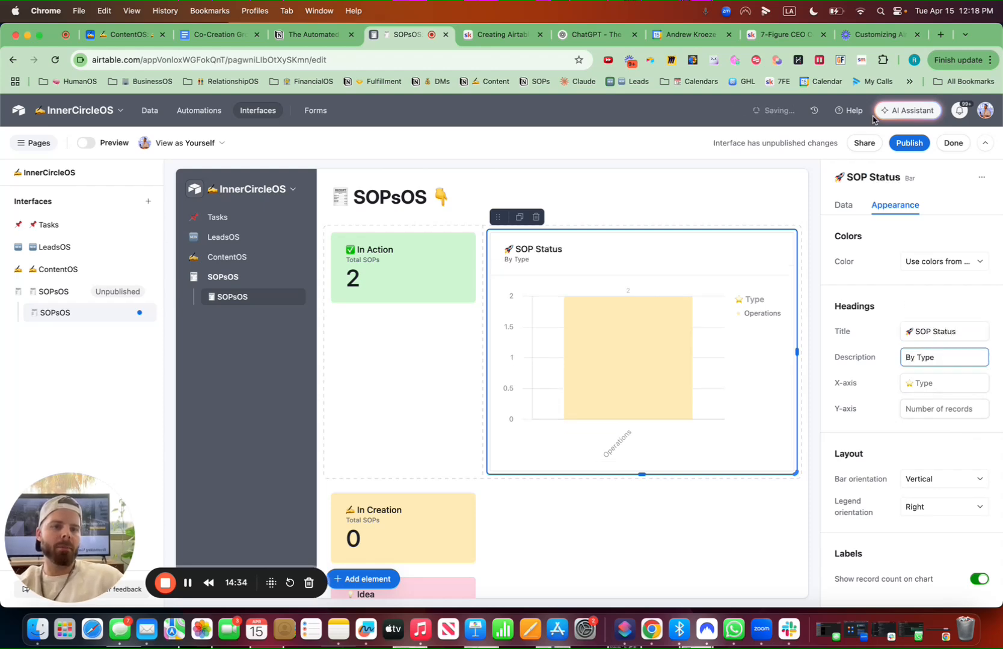
Group the chart's Y-axis by the Status field
{"action": "left_click", "coordinate": [844, 208]}
{"action": "scroll", "coordinate": [912, 481], "scroll_direction": "down", "scroll_amount": 6}
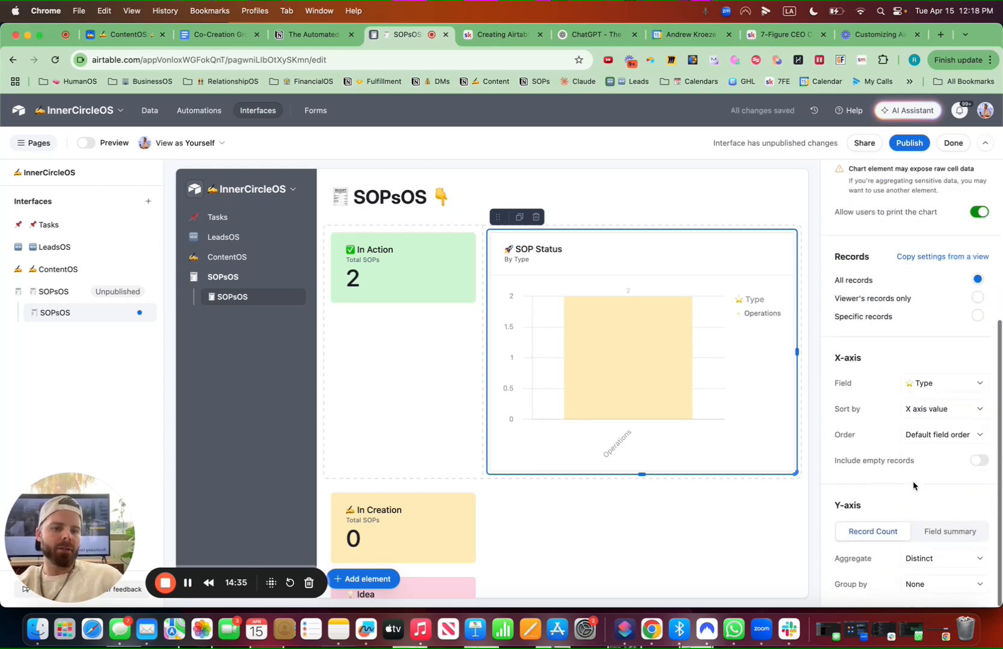
{"action": "left_click", "coordinate": [935, 586]}
{"action": "type", "text": "stat"}
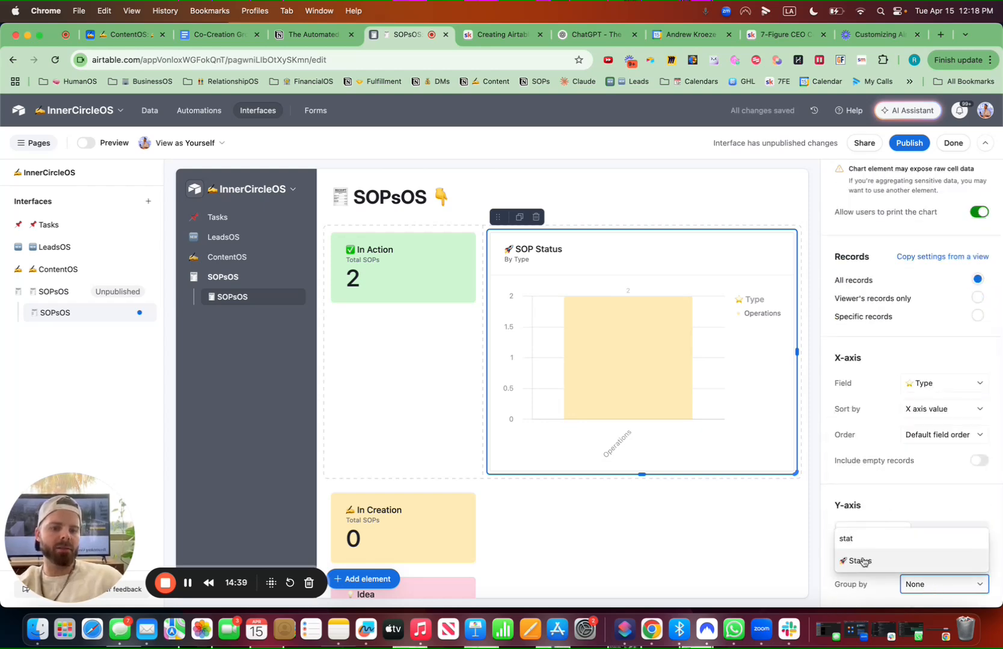
{"action": "left_click", "coordinate": [861, 561]}
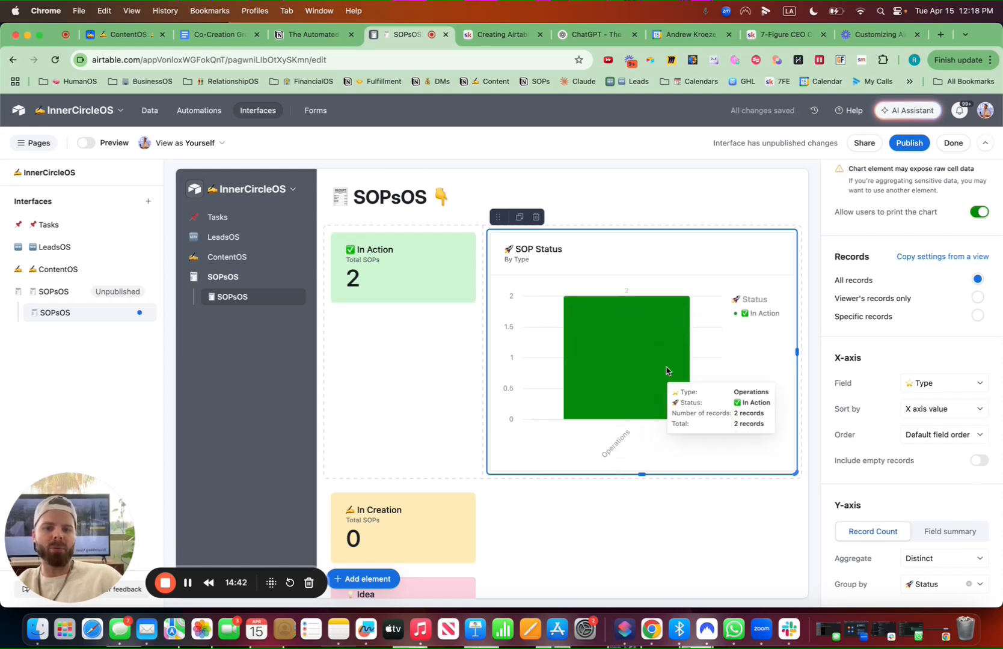
Move the In Creation and Idea number elements up to stack beneath In Action
{"action": "left_click", "coordinate": [449, 518]}
{"action": "left_click_drag", "start_coordinate": [337, 477], "coordinate": [358, 327]}
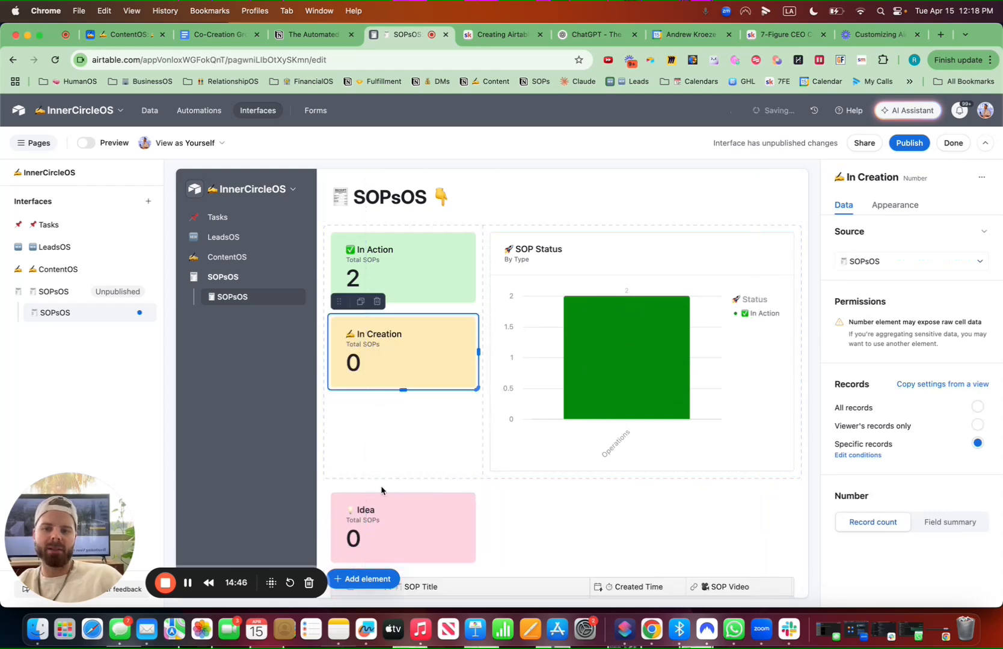
{"action": "left_click", "coordinate": [392, 532]}
{"action": "key", "text": "super+a"}
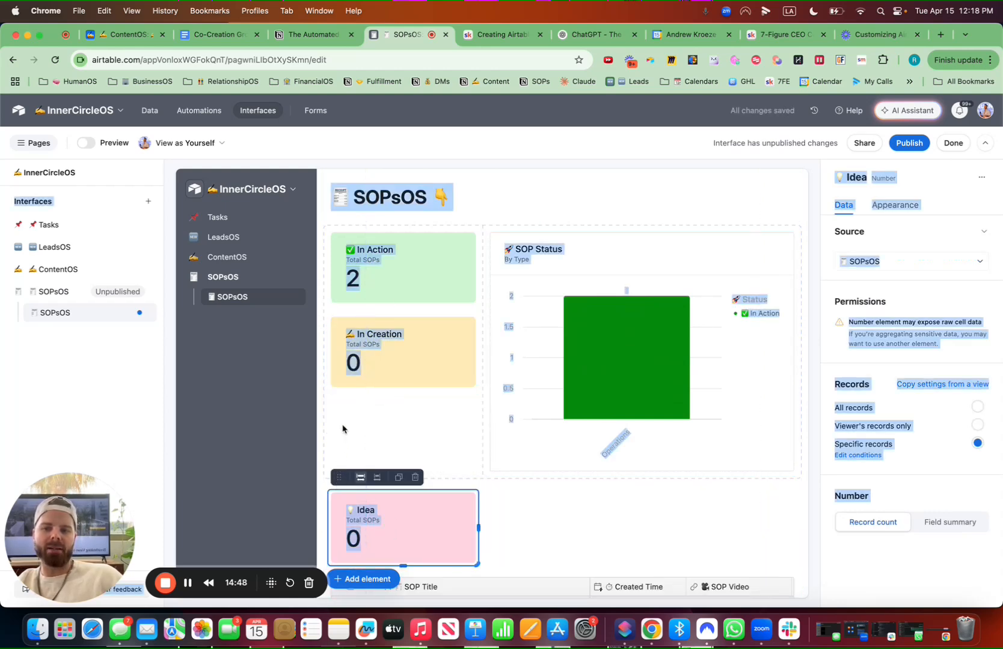
{"action": "left_click_drag", "start_coordinate": [337, 477], "coordinate": [361, 415]}
Add a new empty record to the SOP list grid
{"action": "scroll", "coordinate": [356, 413], "scroll_direction": "down", "scroll_amount": 4}
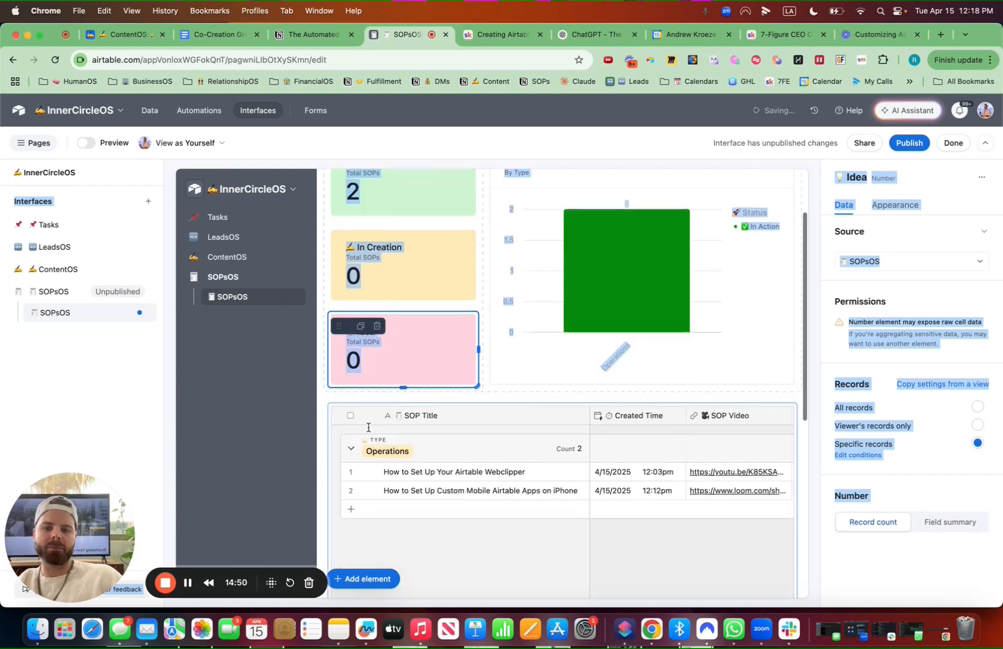
{"action": "left_click", "coordinate": [352, 413]}
{"action": "left_click", "coordinate": [351, 413]}
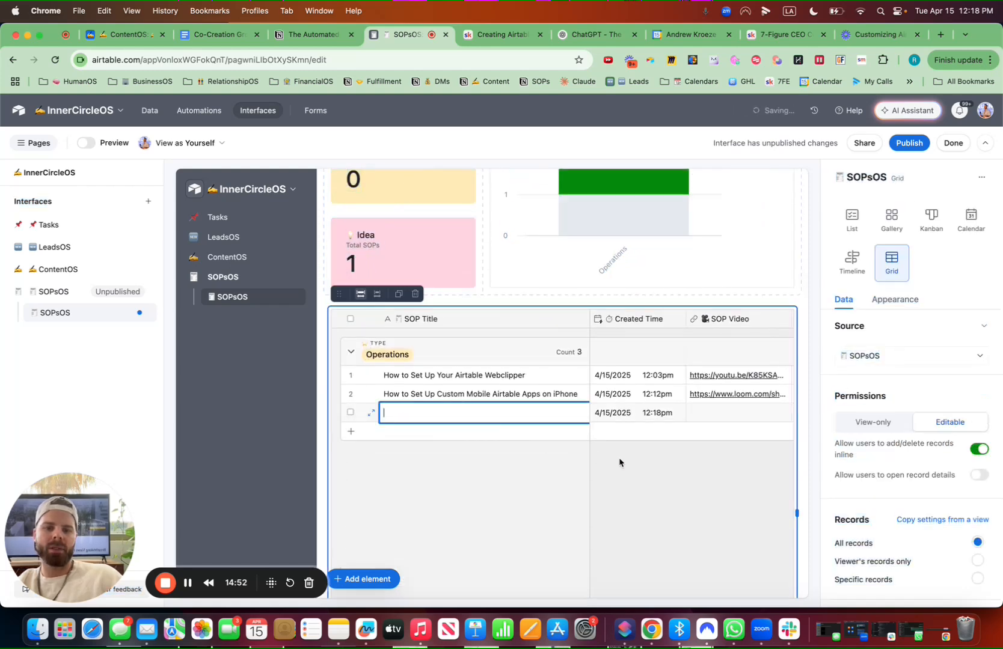
{"action": "scroll", "coordinate": [663, 441], "scroll_direction": "right", "scroll_amount": 5}
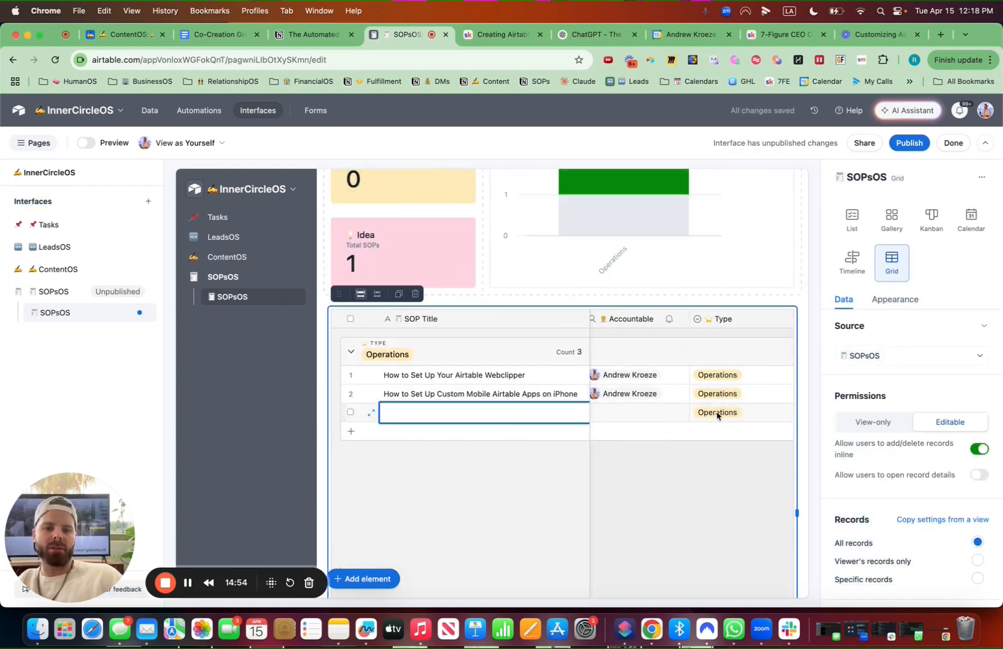
Set the new record's Type to Marketing
{"action": "left_click", "coordinate": [717, 415]}
{"action": "left_click", "coordinate": [723, 503]}
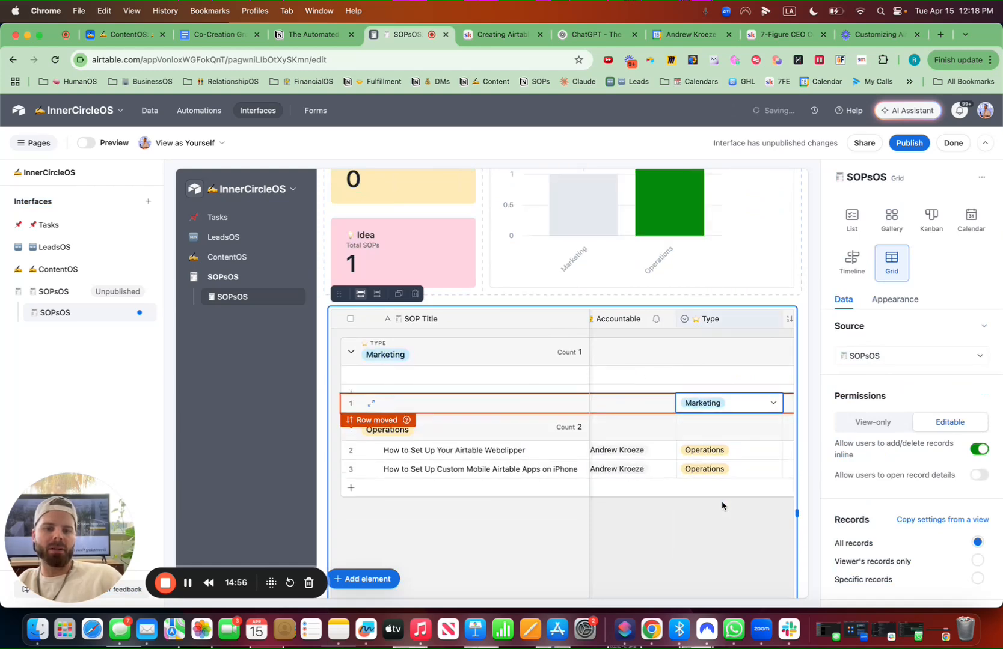
Show the hidden Status field in the SOP list and move it up to follow SOP Video
{"action": "scroll", "coordinate": [895, 516], "scroll_direction": "down", "scroll_amount": 10}
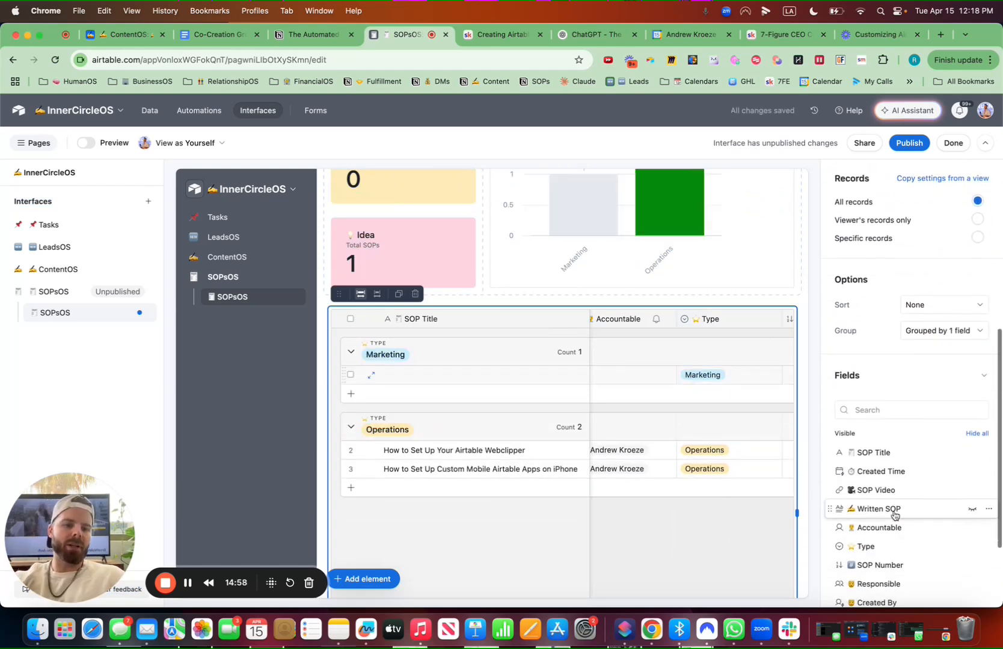
{"action": "scroll", "coordinate": [894, 516], "scroll_direction": "down", "scroll_amount": 1}
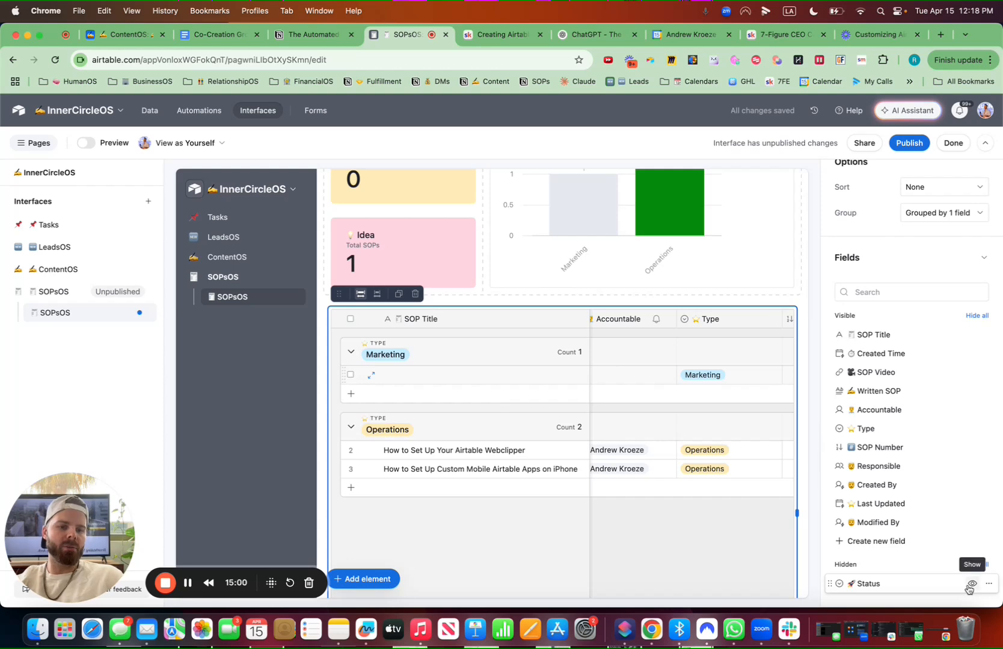
{"action": "left_click", "coordinate": [969, 585]}
{"action": "left_click_drag", "start_coordinate": [833, 565], "coordinate": [832, 415]}
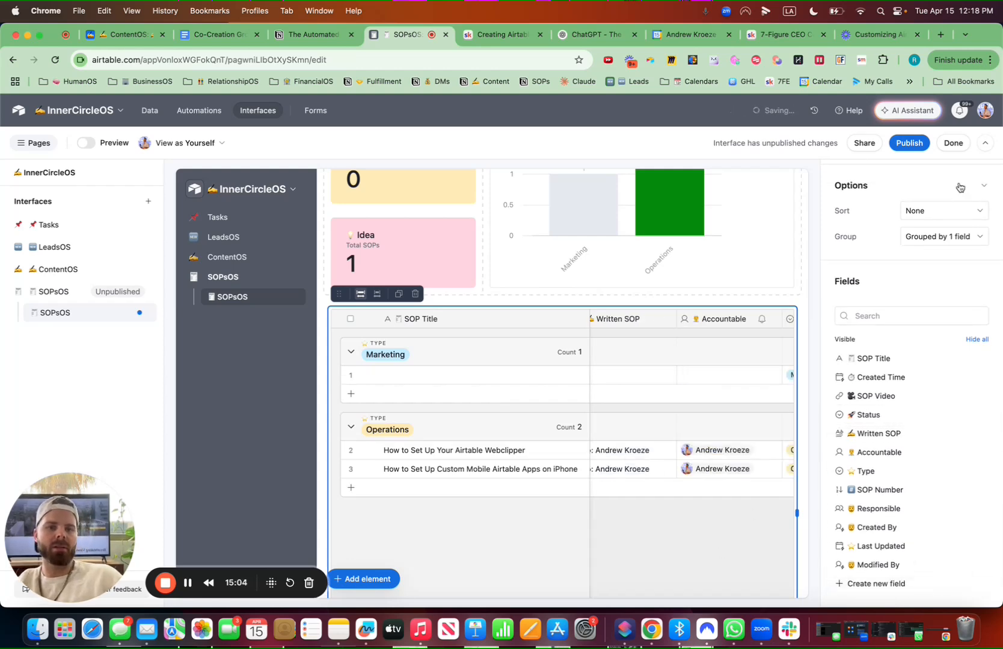
Publish the interface and dismiss the invitation to share it
{"action": "left_click", "coordinate": [908, 145]}
{"action": "left_click", "coordinate": [612, 466]}
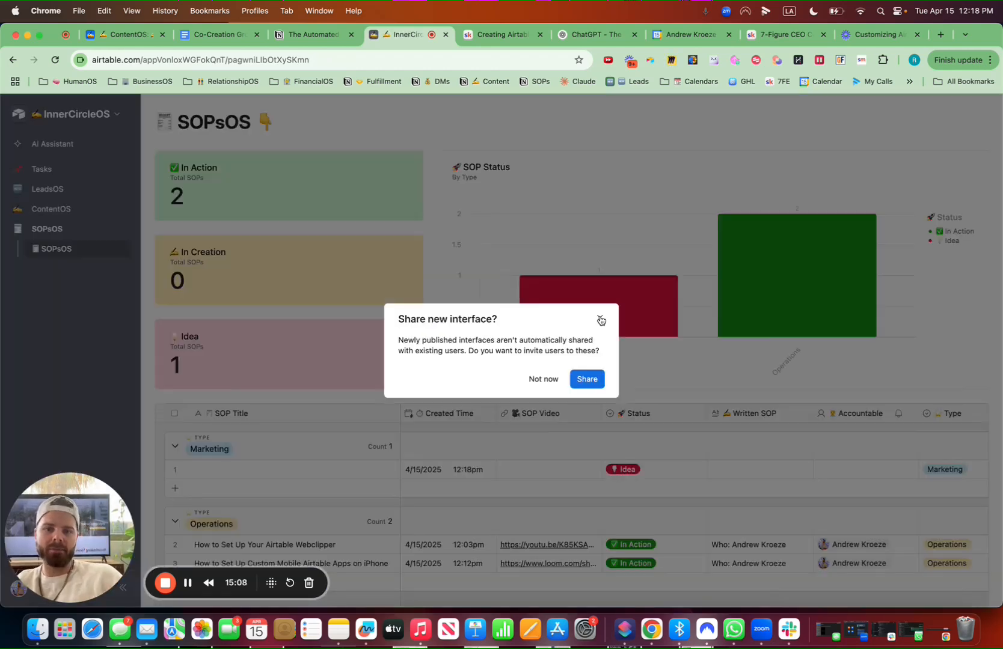
{"action": "left_click", "coordinate": [601, 321]}
Review the published SOPsOS page's number elements, status chart and SOP list
{"action": "scroll", "coordinate": [578, 349], "scroll_direction": "down", "scroll_amount": 5}
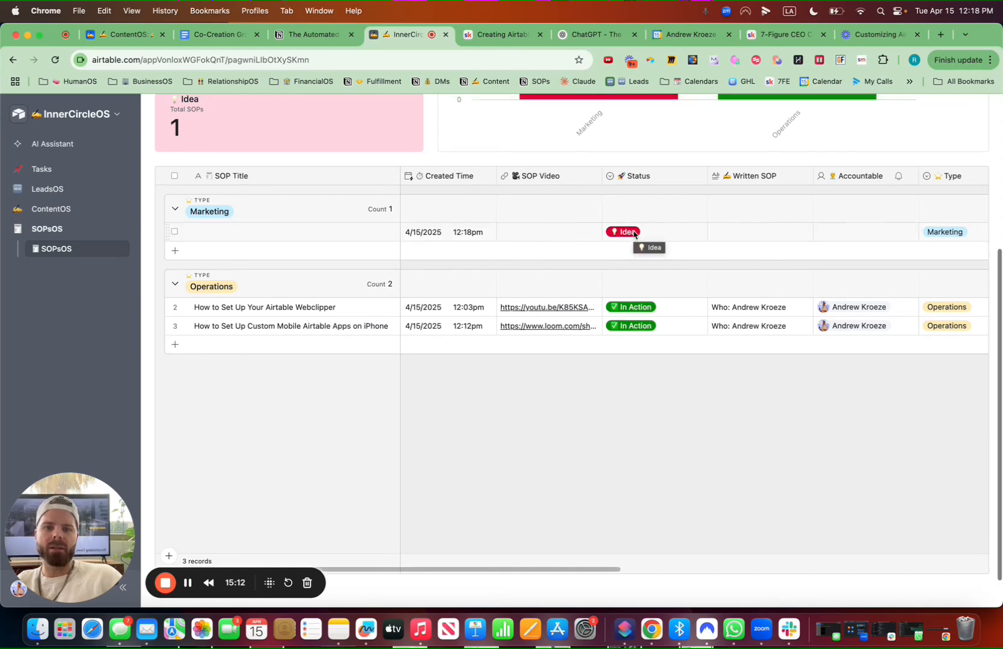
{"action": "scroll", "coordinate": [633, 234], "scroll_direction": "up", "scroll_amount": 4}
{"action": "mouse_move", "coordinate": [589, 212]}
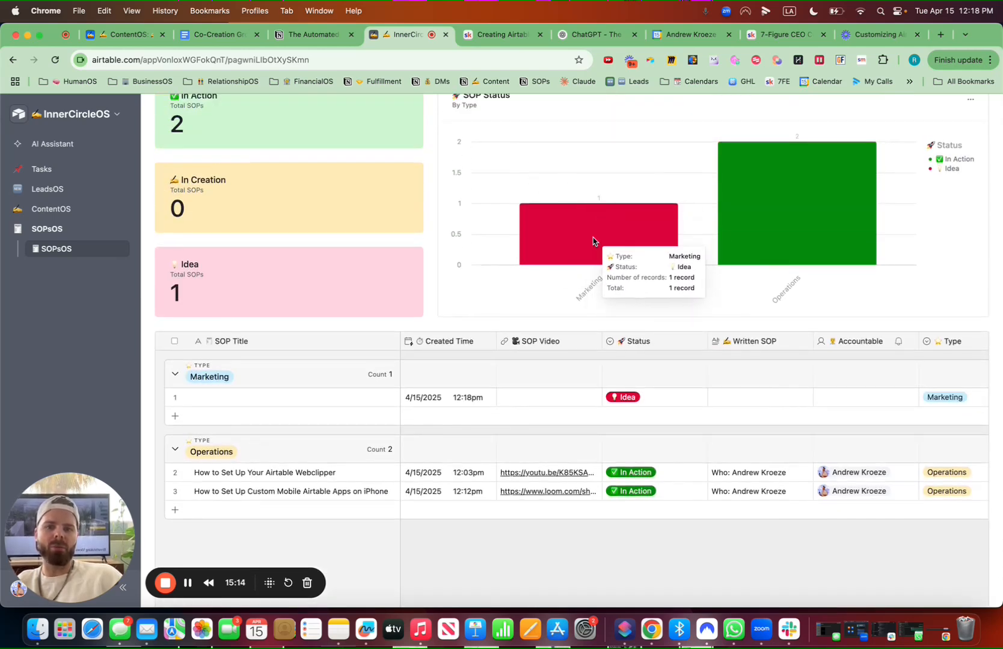
{"action": "scroll", "coordinate": [611, 291], "scroll_direction": "up", "scroll_amount": 2}
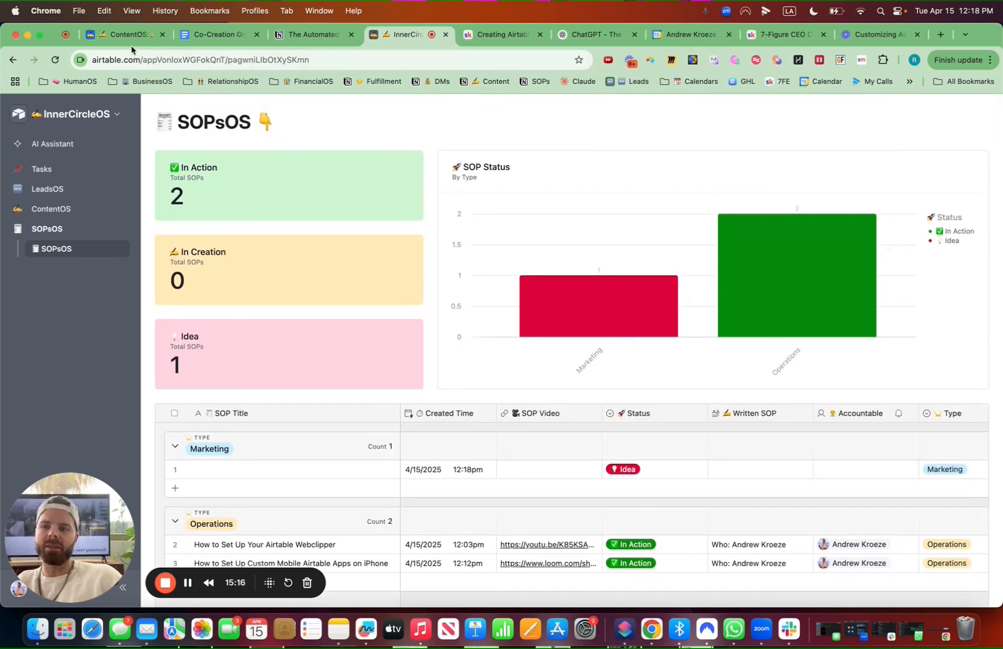
Return to the interface editor and add a Filter element at the top of the page
{"action": "left_click", "coordinate": [113, 114]}
{"action": "left_click", "coordinate": [98, 145]}
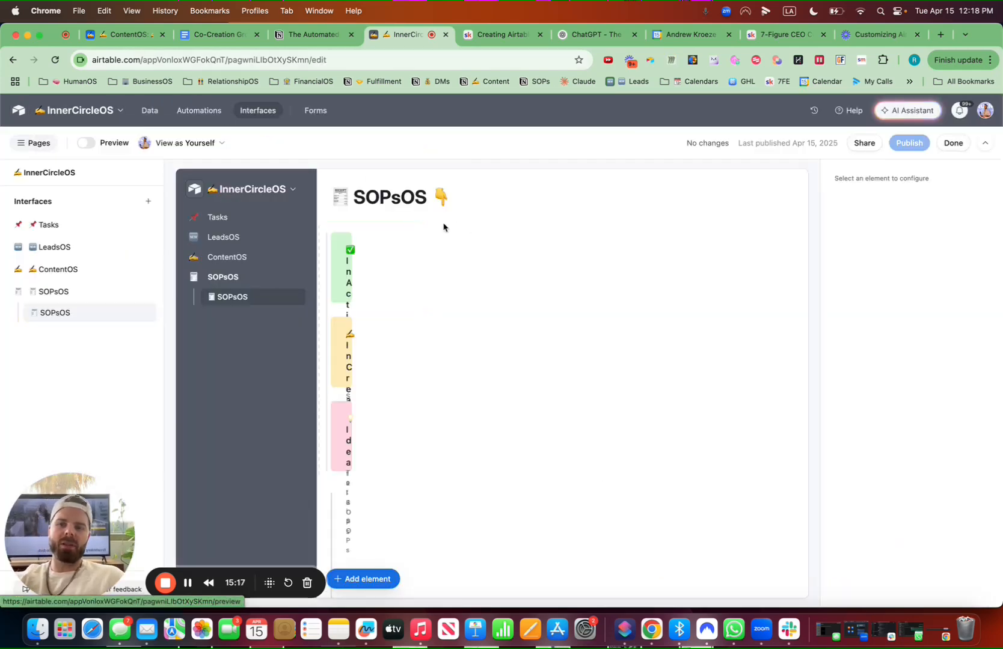
{"action": "left_click", "coordinate": [375, 579]}
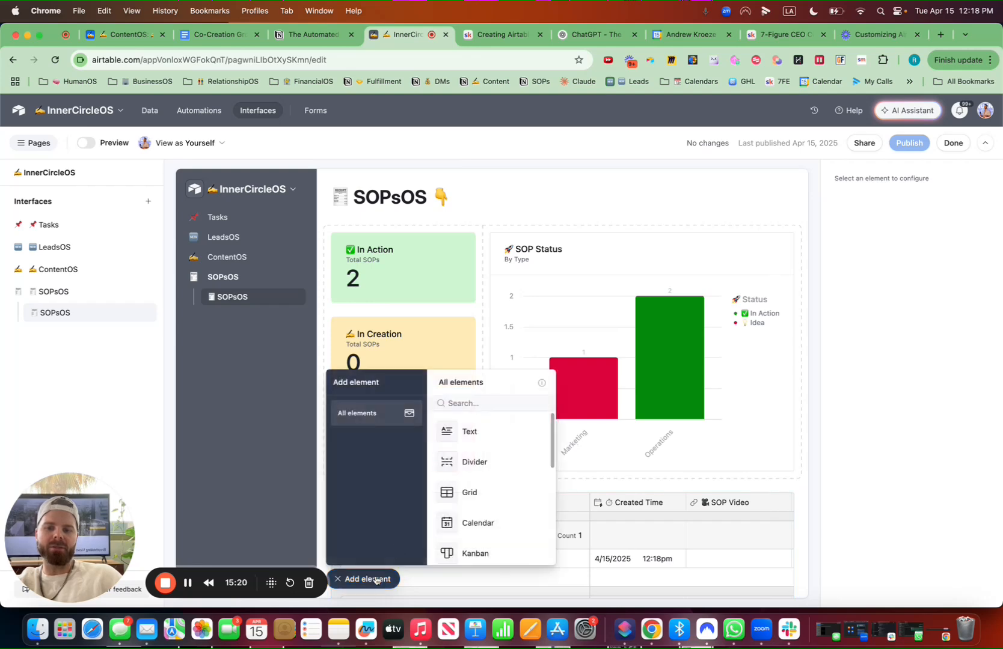
{"action": "type", "text": "fil"}
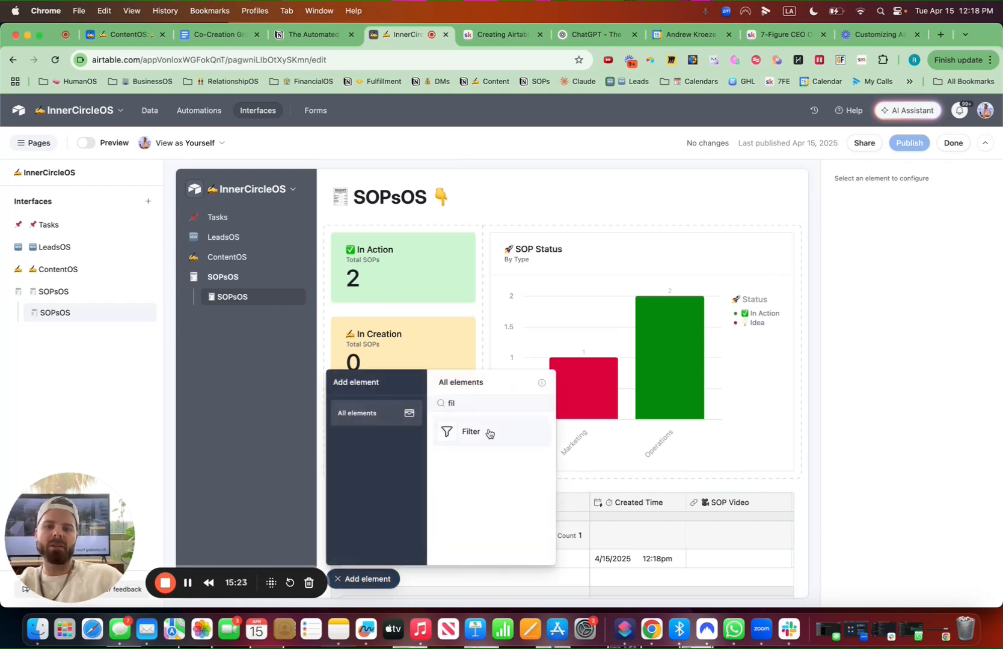
{"action": "left_click_drag", "start_coordinate": [490, 434], "coordinate": [466, 179]}
Set the filter element's source to the SOPsOS table
{"action": "left_click", "coordinate": [873, 243]}
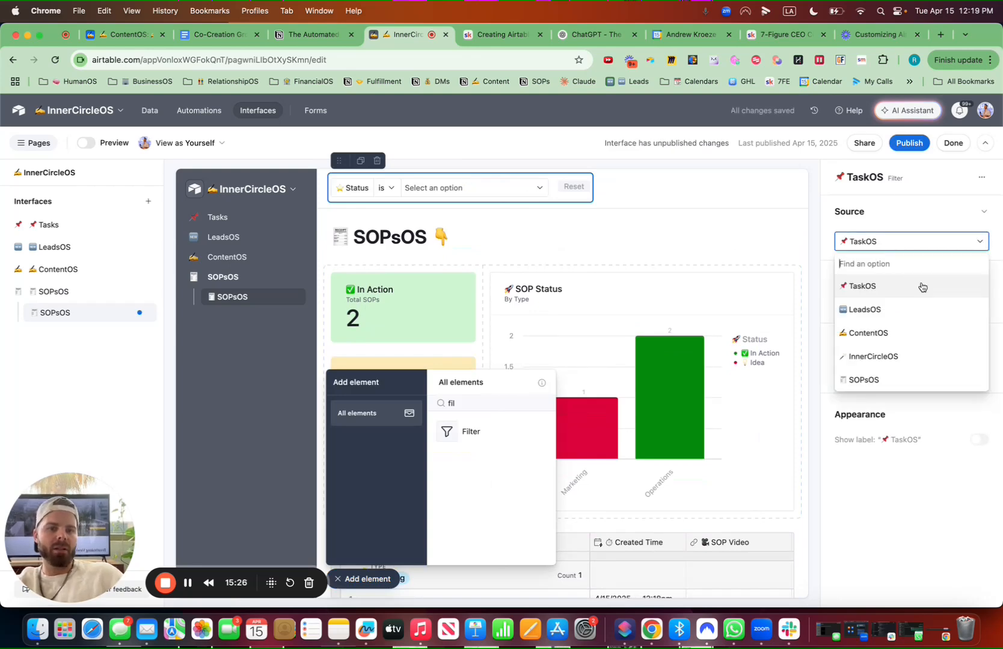
{"action": "type", "text": "sop"}
{"action": "left_click", "coordinate": [883, 286]}
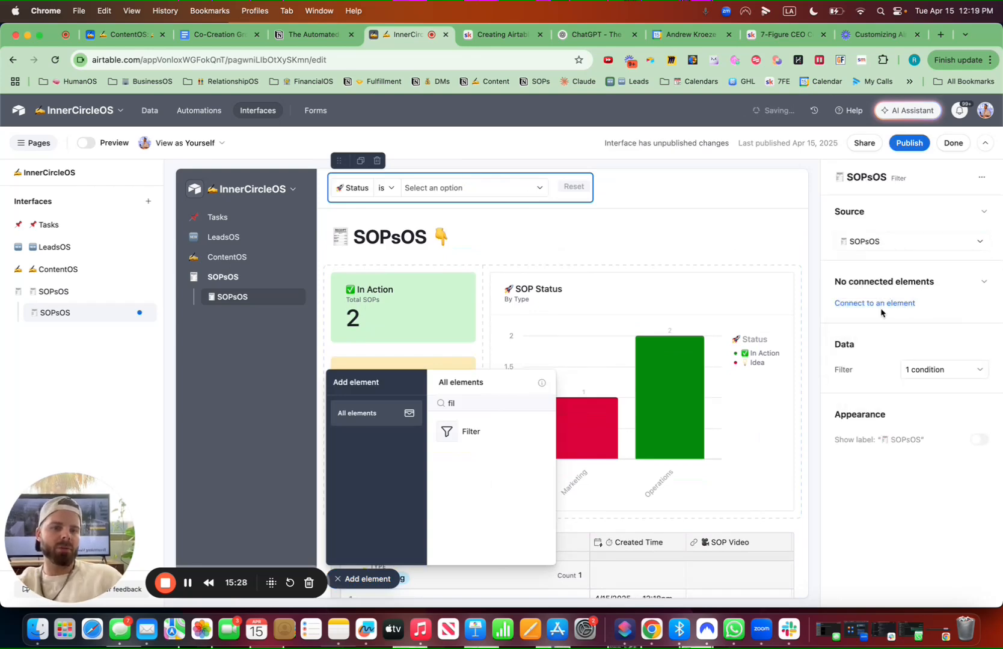
Connect the filter to the In Action, In Creation and Idea numbers, the SOP Status chart and SOPsOS grid
{"action": "left_click", "coordinate": [877, 309]}
{"action": "left_click", "coordinate": [881, 345]}
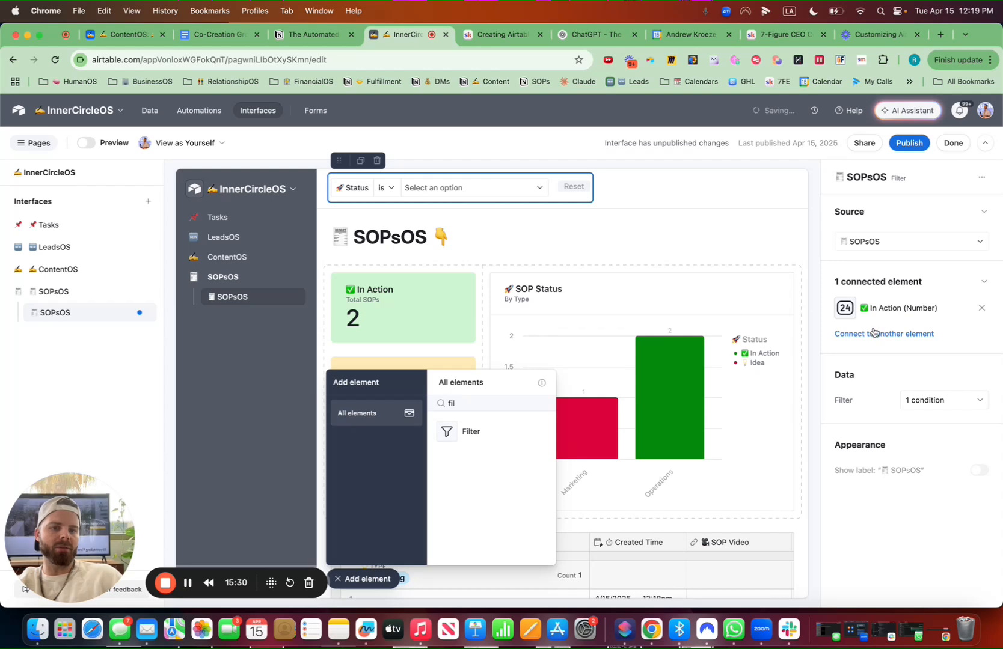
{"action": "left_click", "coordinate": [873, 333]}
{"action": "left_click", "coordinate": [879, 372]}
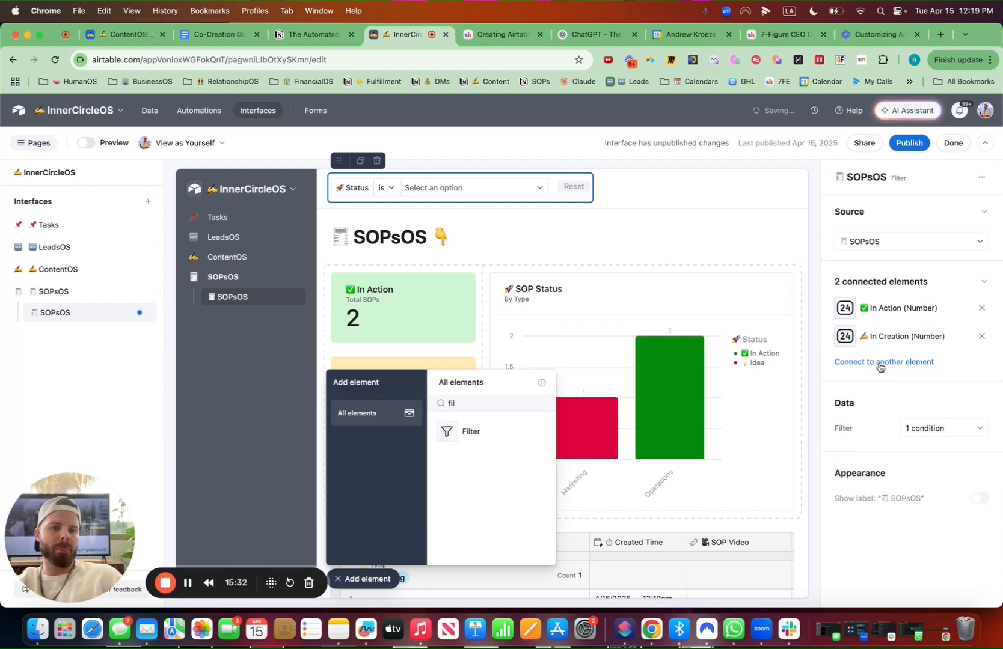
{"action": "left_click", "coordinate": [879, 362]}
{"action": "left_click", "coordinate": [882, 399]}
{"action": "left_click", "coordinate": [885, 391]}
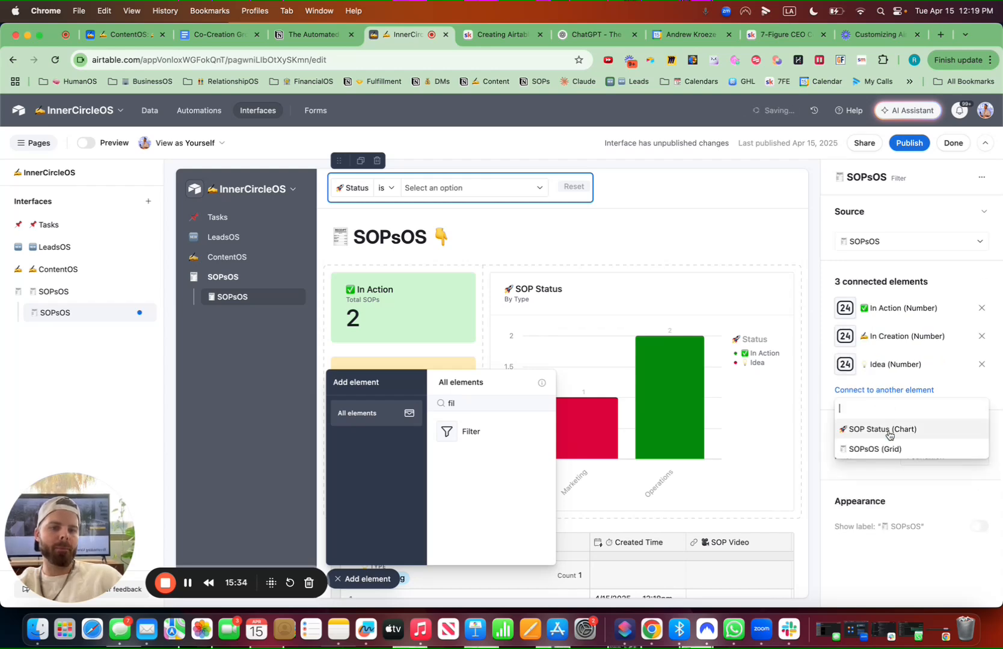
{"action": "left_click", "coordinate": [890, 427]}
{"action": "left_click", "coordinate": [888, 425]}
{"action": "left_click", "coordinate": [893, 467]}
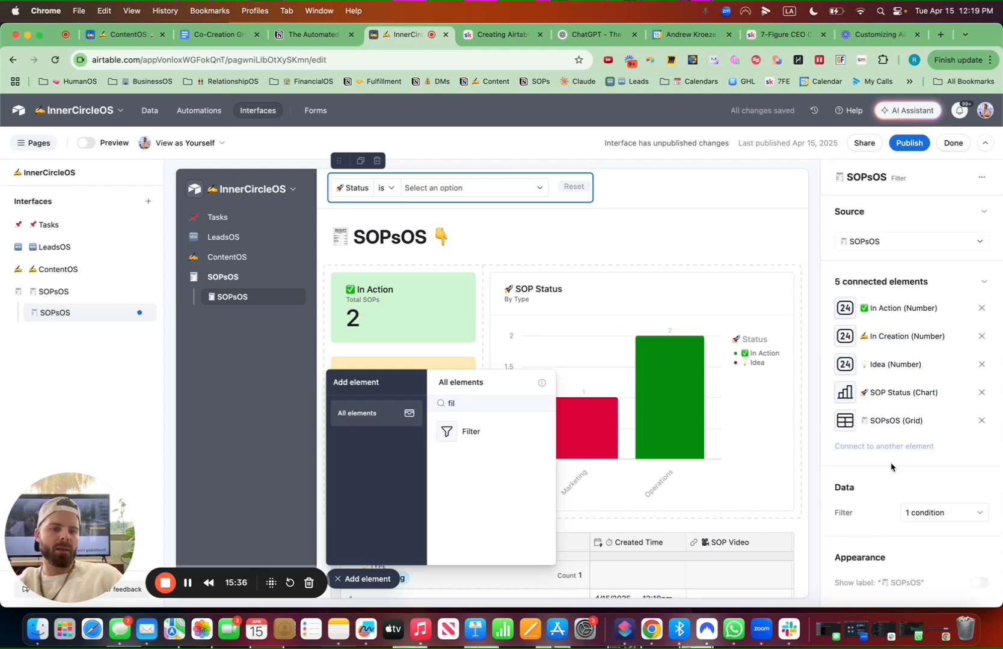
Add an SOP Title contains condition to the filter and move it above the Status condition
{"action": "left_click", "coordinate": [922, 511]}
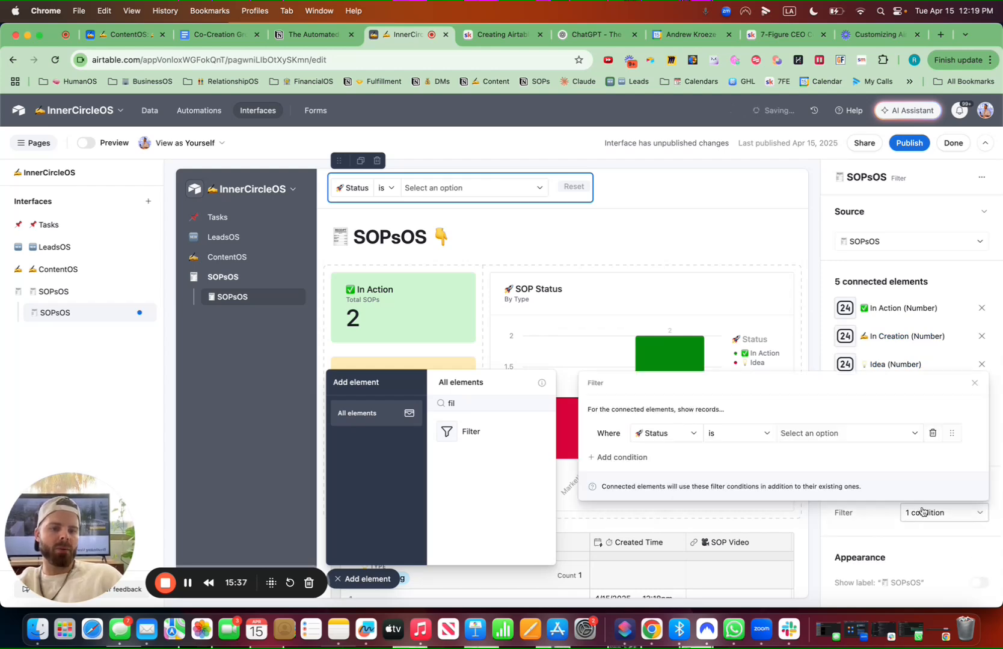
{"action": "left_click", "coordinate": [636, 458]}
{"action": "mouse_move", "coordinate": [888, 434]}
{"action": "left_mouse_down"}
{"action": "mouse_move", "coordinate": [891, 406]}
{"action": "mouse_move", "coordinate": [889, 415]}
{"action": "left_mouse_up"}
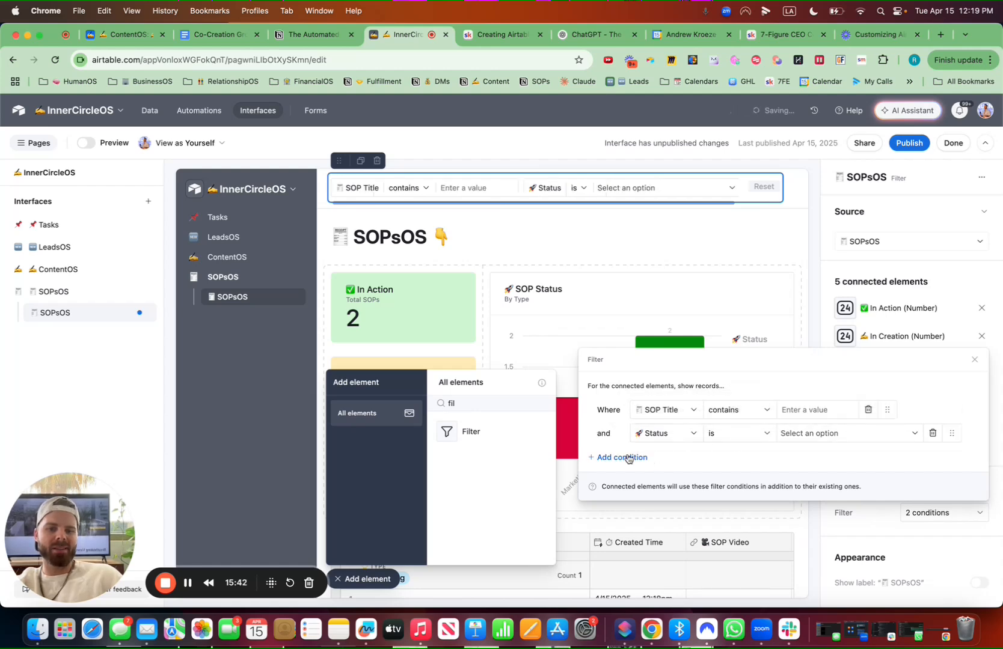
Add a Type condition to the filter and move it above the Status condition
{"action": "left_click", "coordinate": [629, 458]}
{"action": "left_click", "coordinate": [686, 435]}
{"action": "type", "text": "de"}
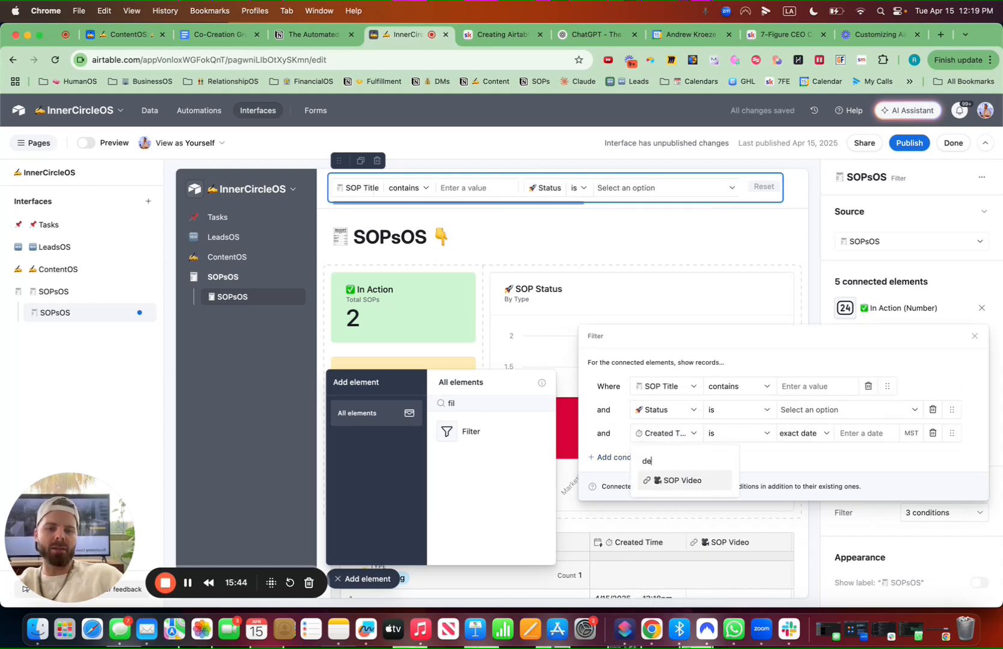
{"action": "key", "text": "BackSpace"}
{"action": "key", "text": "BackSpace"}
{"action": "type", "text": "typ"}
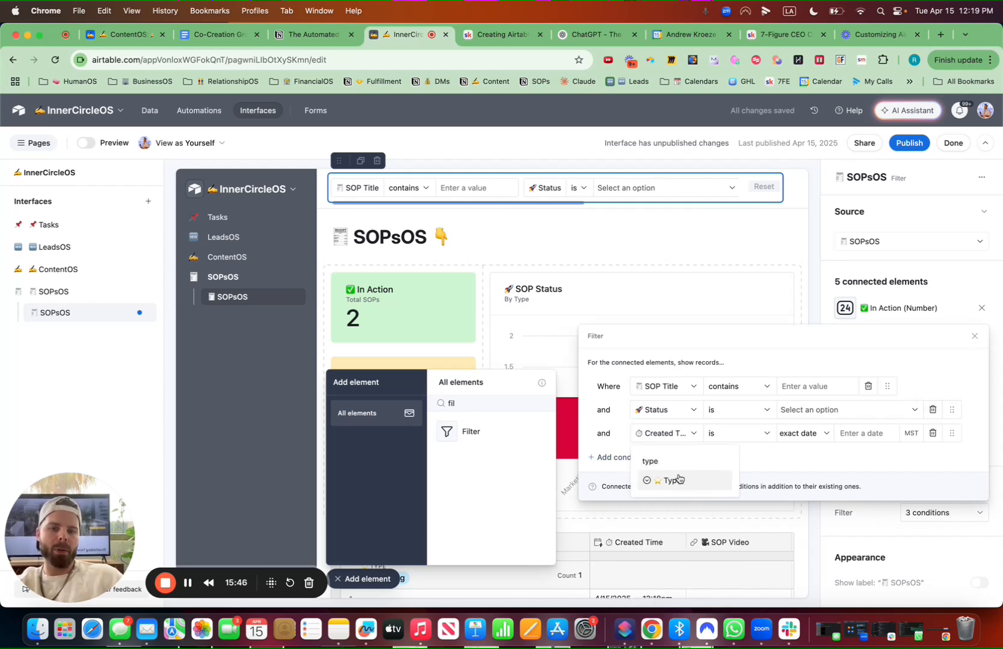
{"action": "type", "text": "e"}
{"action": "left_click", "coordinate": [678, 479]}
{"action": "left_click_drag", "start_coordinate": [951, 433], "coordinate": [952, 410]}
{"action": "left_click", "coordinate": [385, 585]}
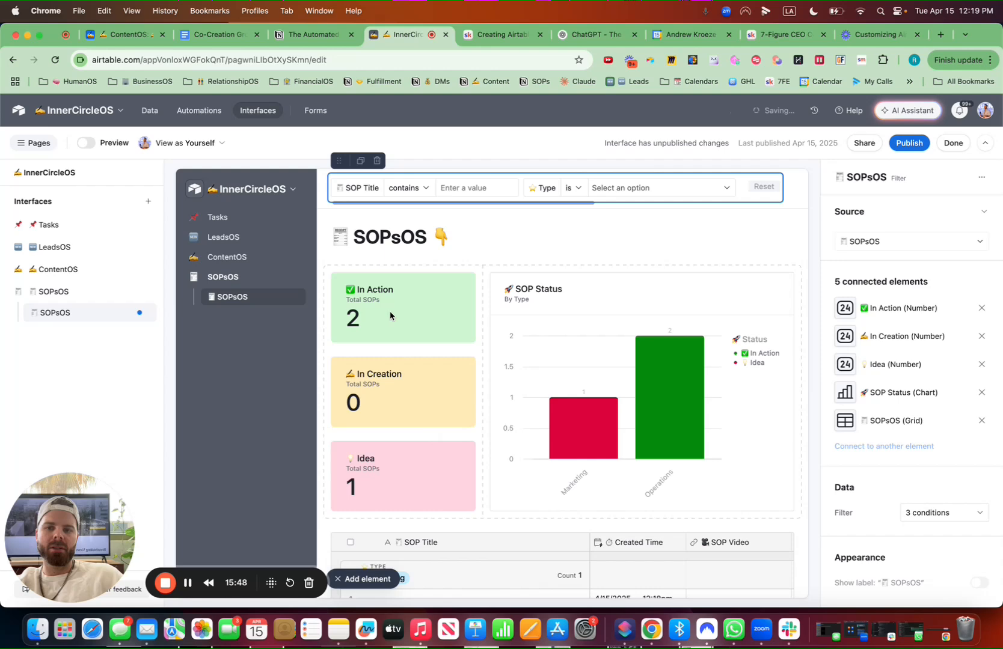
{"action": "left_click", "coordinate": [365, 257]}
{"action": "left_click", "coordinate": [372, 285]}
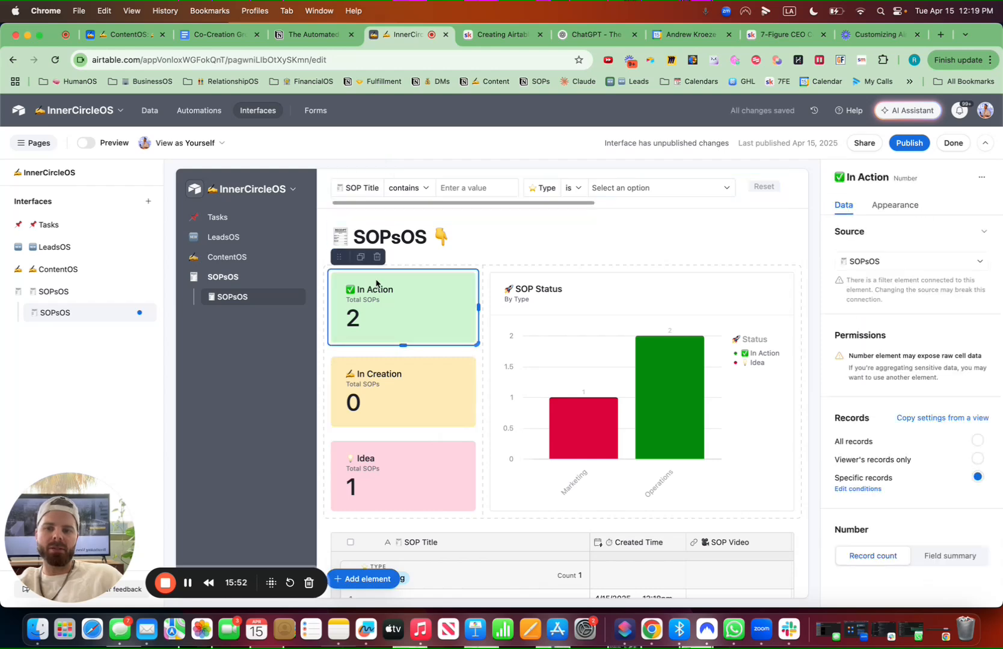
{"action": "left_click", "coordinate": [520, 260]}
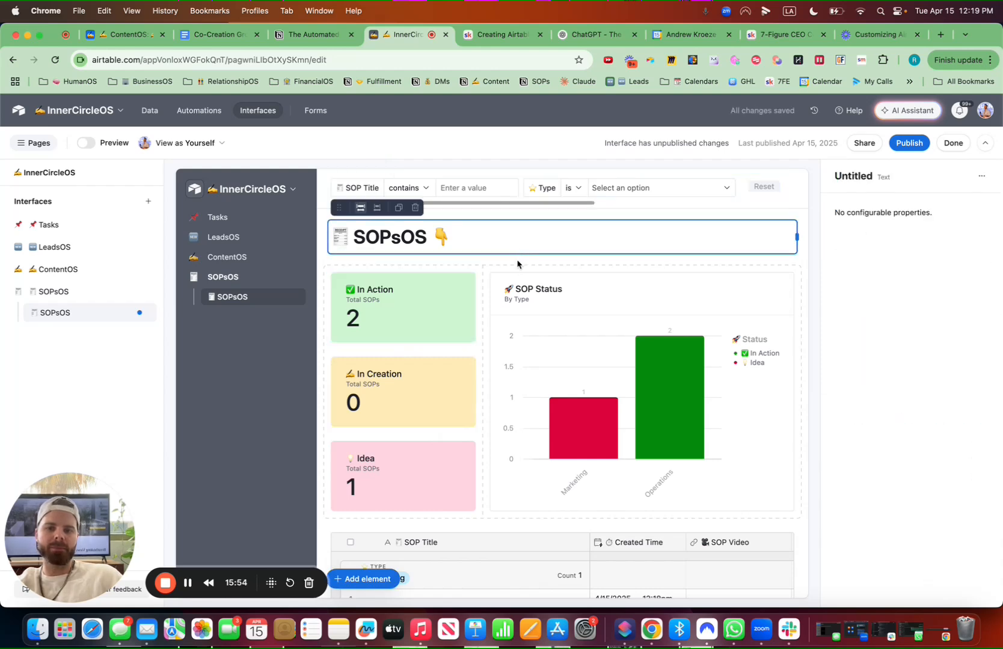
{"action": "left_click", "coordinate": [517, 265]}
{"action": "left_click", "coordinate": [392, 257]}
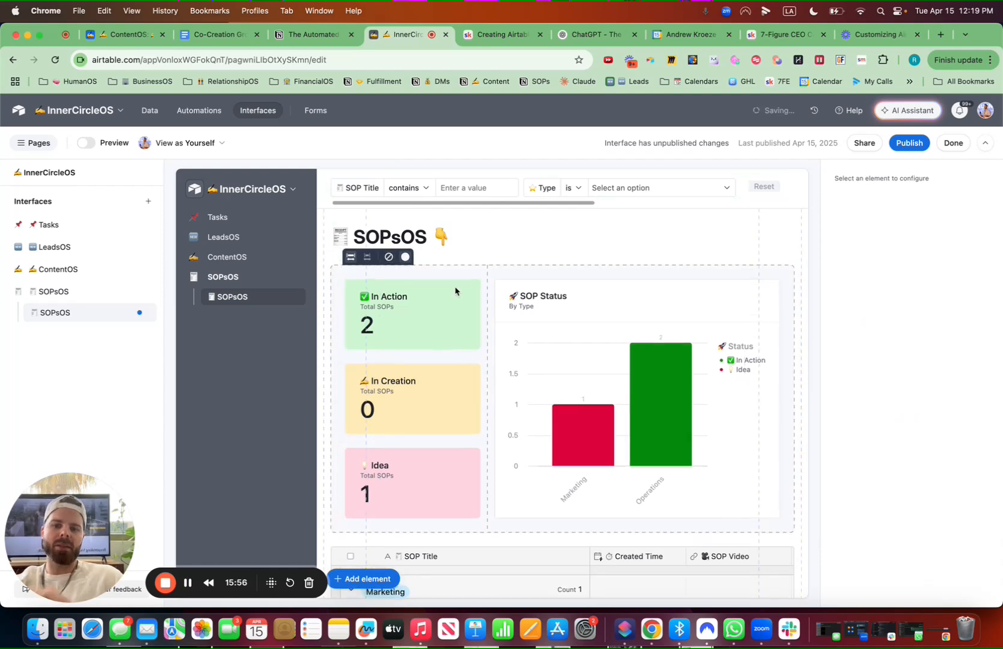
Allow users to open record details from the SOP list grid
{"action": "scroll", "coordinate": [475, 330], "scroll_direction": "down", "scroll_amount": 5}
{"action": "left_click", "coordinate": [368, 415]}
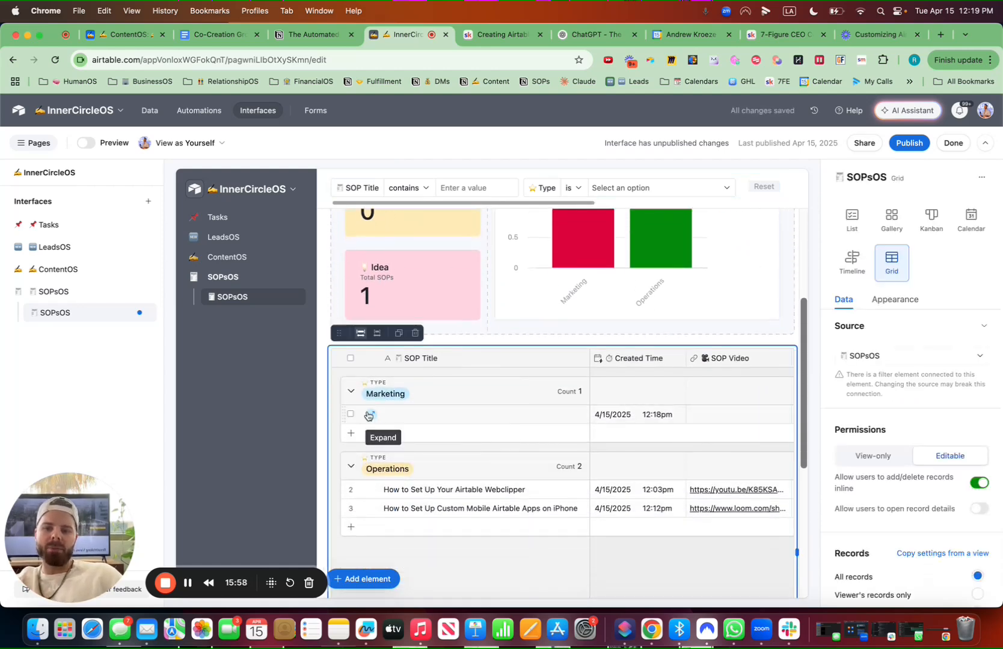
{"action": "left_click", "coordinate": [371, 415]}
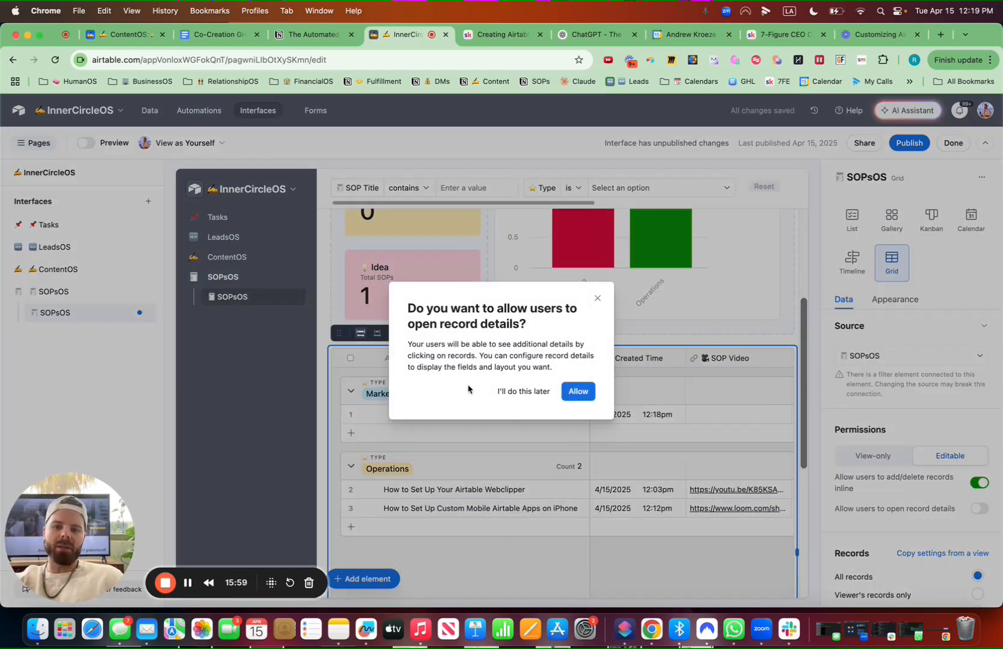
{"action": "left_click", "coordinate": [576, 388]}
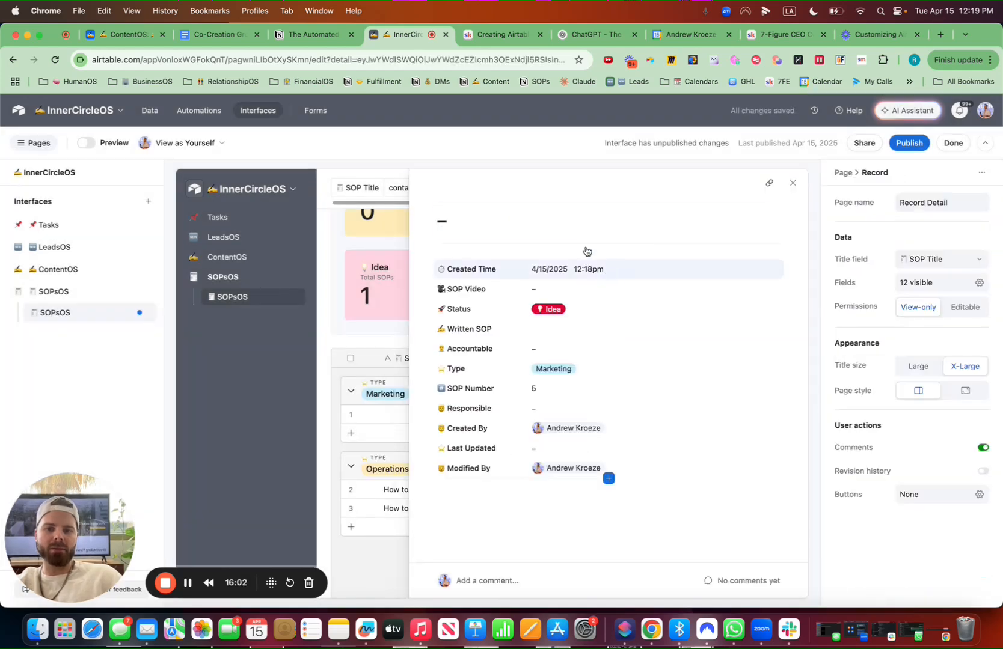
Make the SOP Title field editable in the record detail layout and close the record
{"action": "left_click", "coordinate": [495, 218]}
{"action": "left_click", "coordinate": [962, 310]}
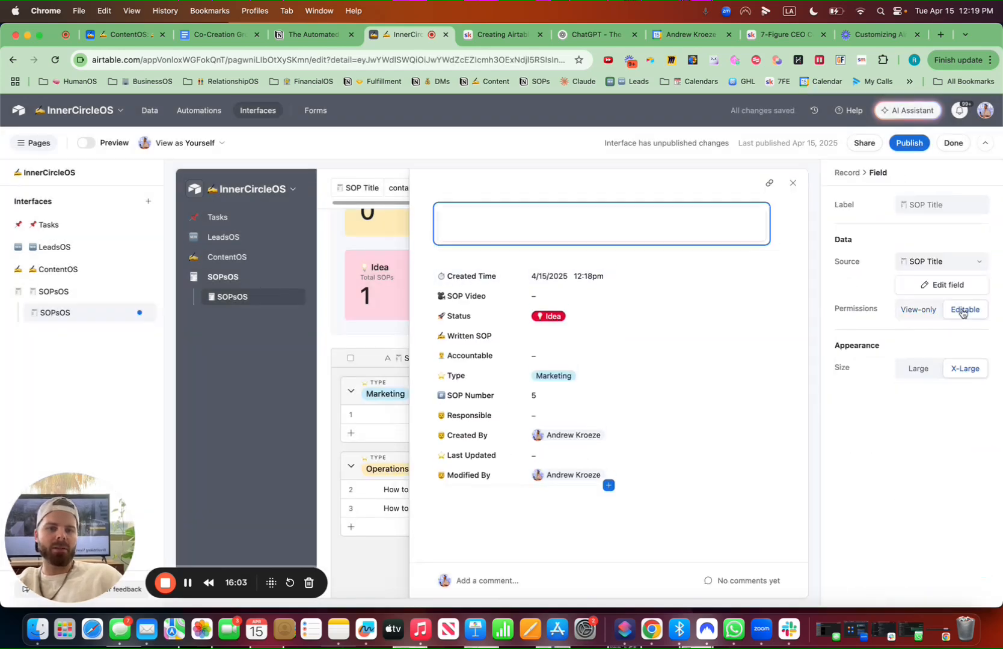
{"action": "left_click", "coordinate": [794, 182]}
Open the Webclipper SOP's record detail and make its SOP Video and Status fields editable
{"action": "left_click", "coordinate": [398, 490]}
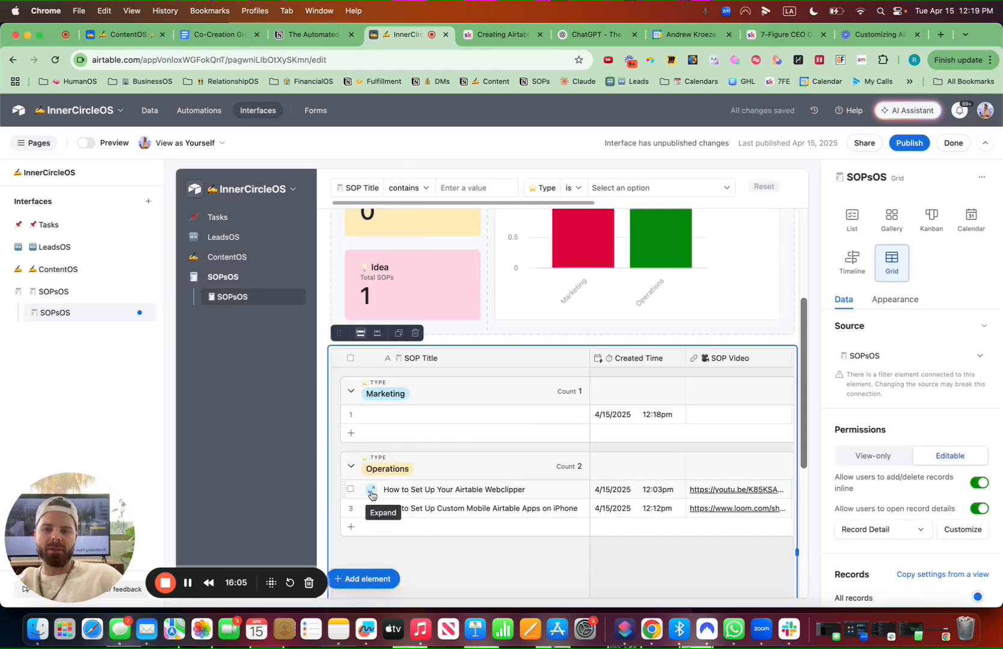
{"action": "left_click", "coordinate": [372, 494]}
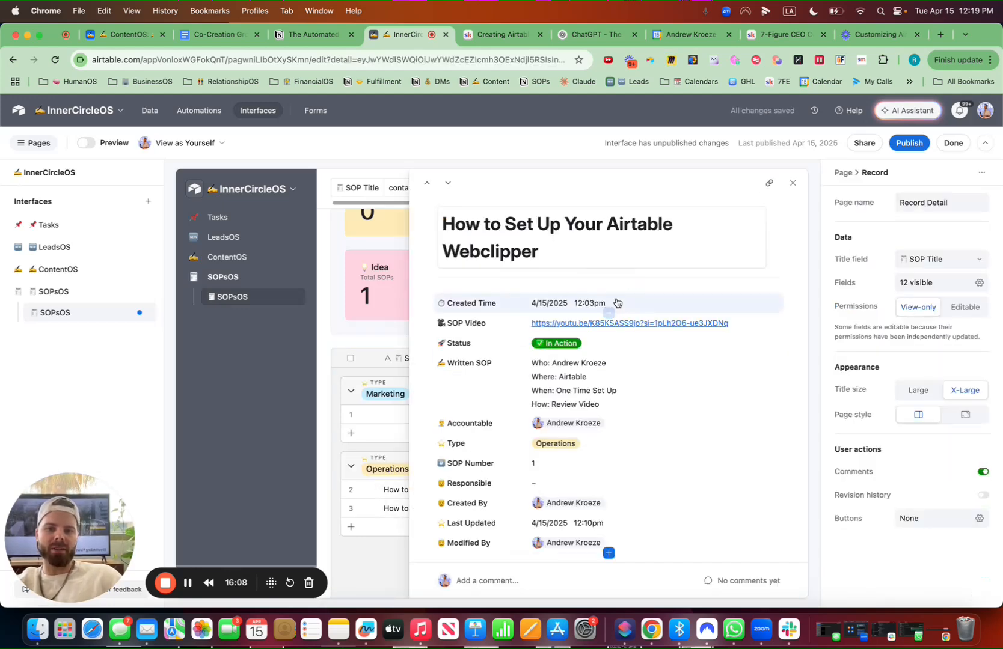
{"action": "left_click", "coordinate": [771, 300]}
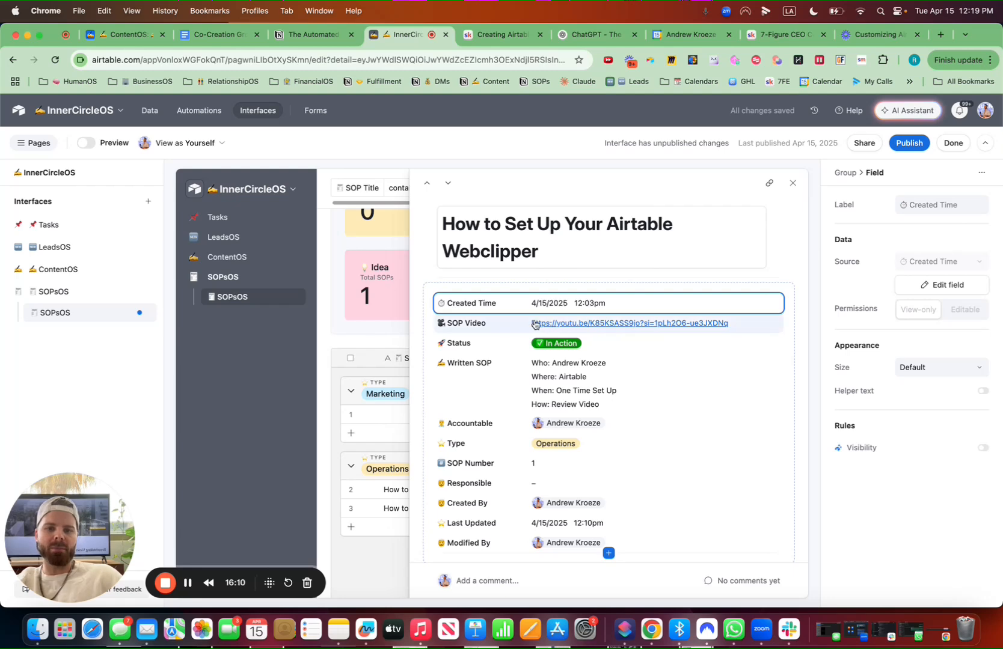
{"action": "left_click", "coordinate": [808, 327]}
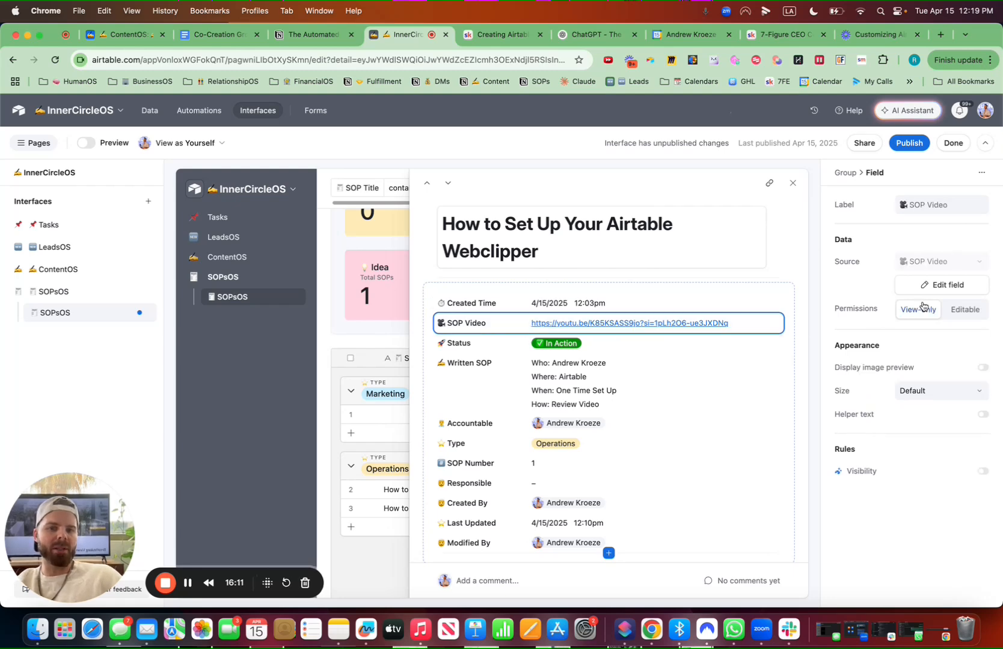
{"action": "left_click", "coordinate": [965, 309]}
{"action": "left_click", "coordinate": [633, 348]}
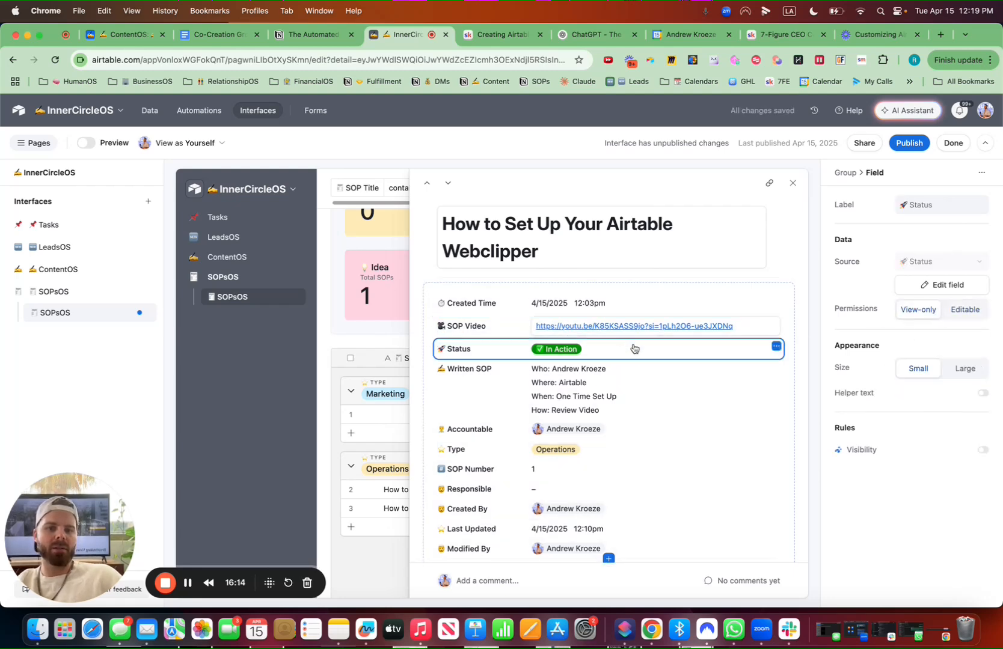
{"action": "left_click", "coordinate": [971, 310]}
{"action": "left_click", "coordinate": [577, 384]}
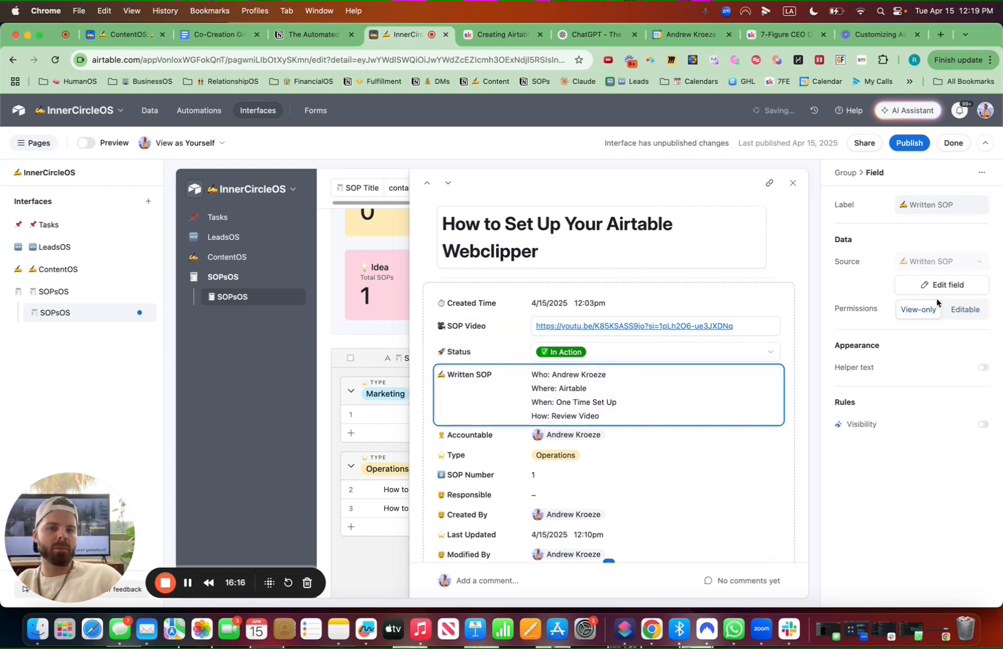
Make the Written SOP, Accountable, Type and Responsible fields editable in the record detail layout
{"action": "left_click", "coordinate": [953, 309]}
{"action": "left_click", "coordinate": [622, 440]}
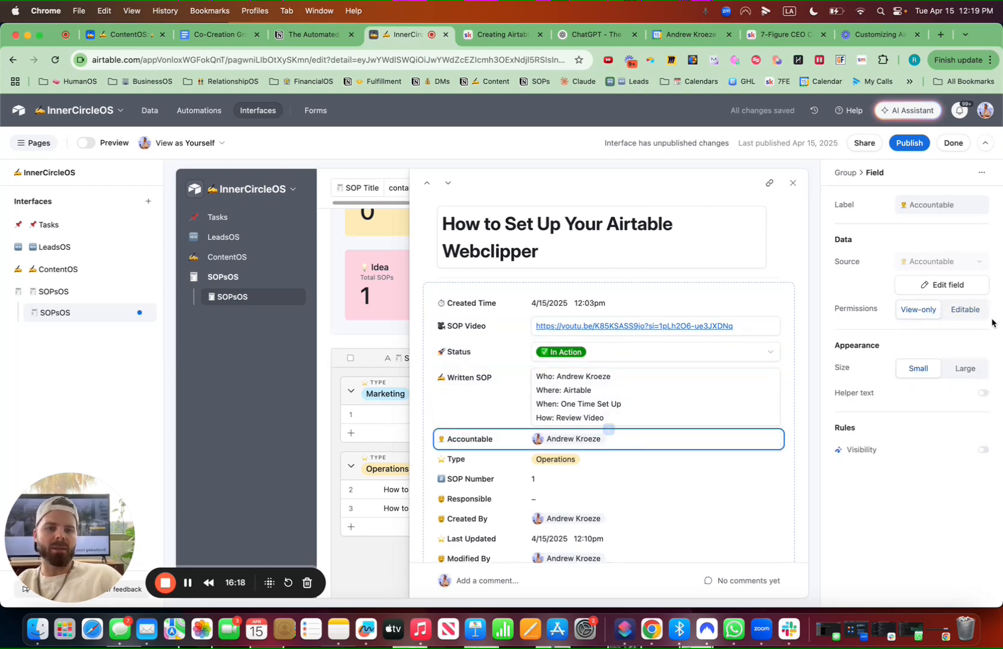
{"action": "left_click", "coordinate": [968, 310]}
{"action": "left_click", "coordinate": [579, 466]}
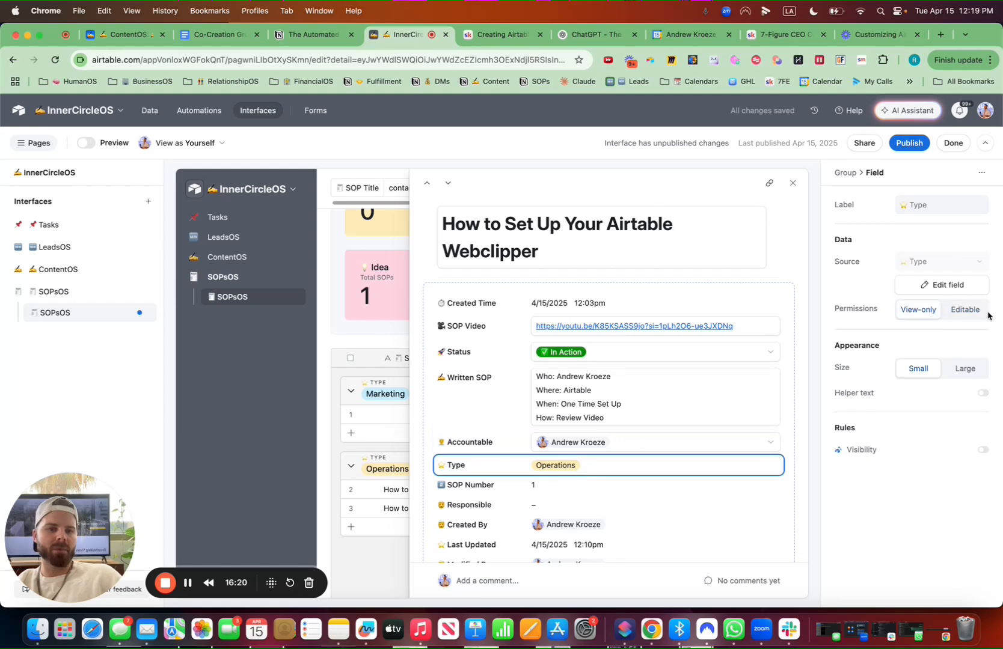
{"action": "left_click", "coordinate": [965, 309]}
{"action": "left_click", "coordinate": [569, 495]}
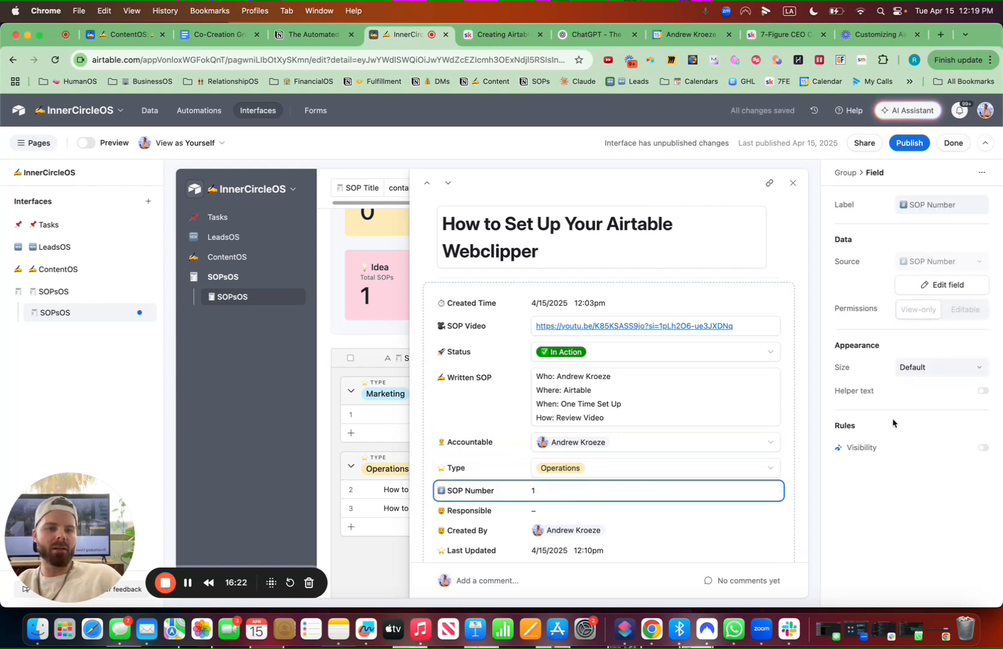
{"action": "left_click", "coordinate": [536, 511]}
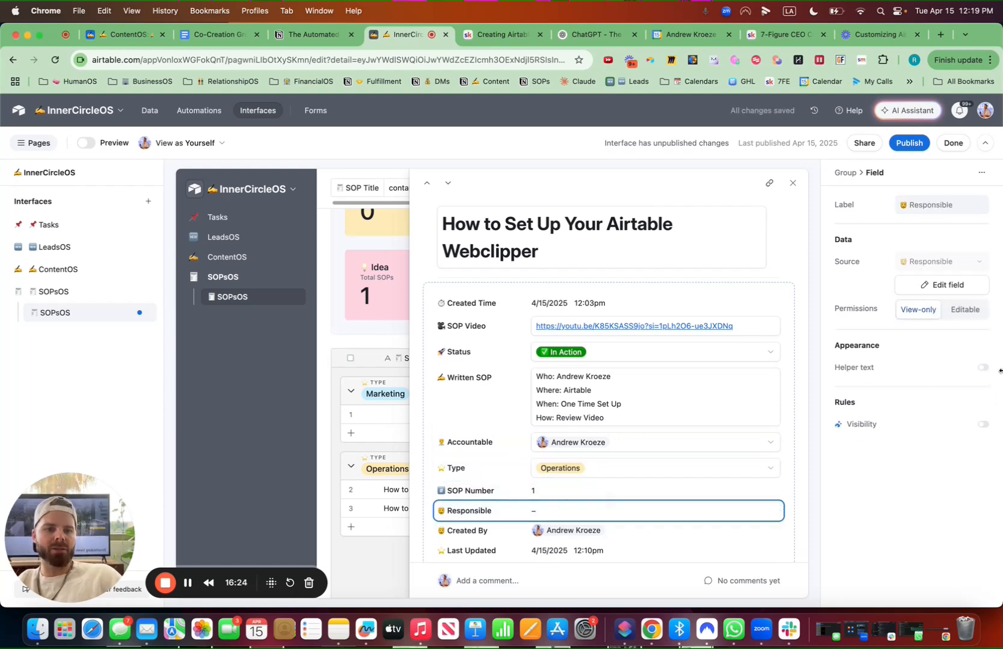
{"action": "left_click", "coordinate": [969, 313]}
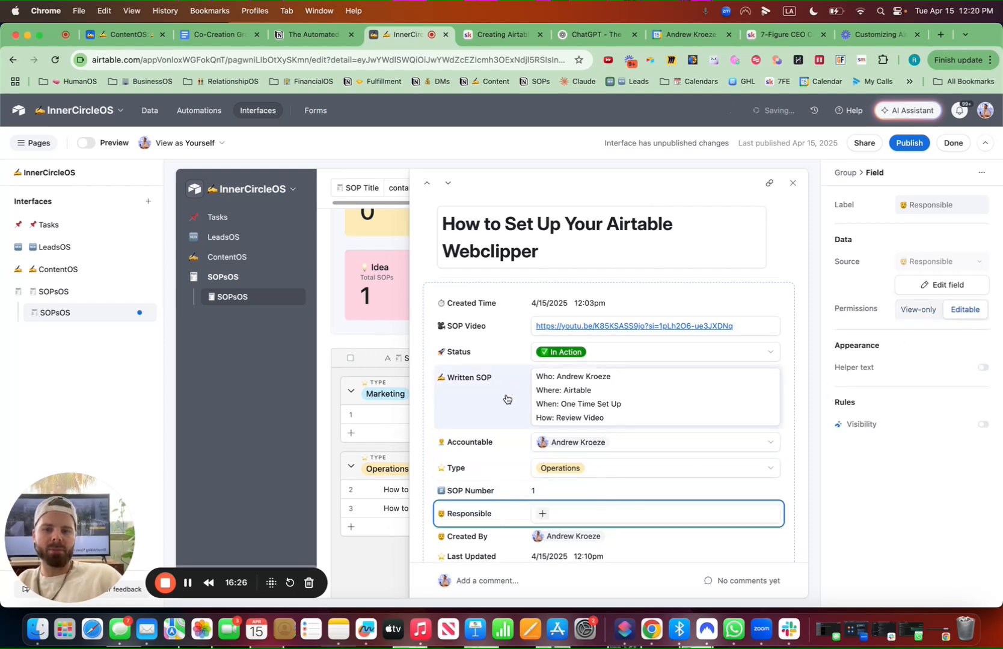
Reorder the record detail fields so Accountable, Responsible and Status sit at the top
{"action": "left_click_drag", "start_coordinate": [505, 444], "coordinate": [507, 298]}
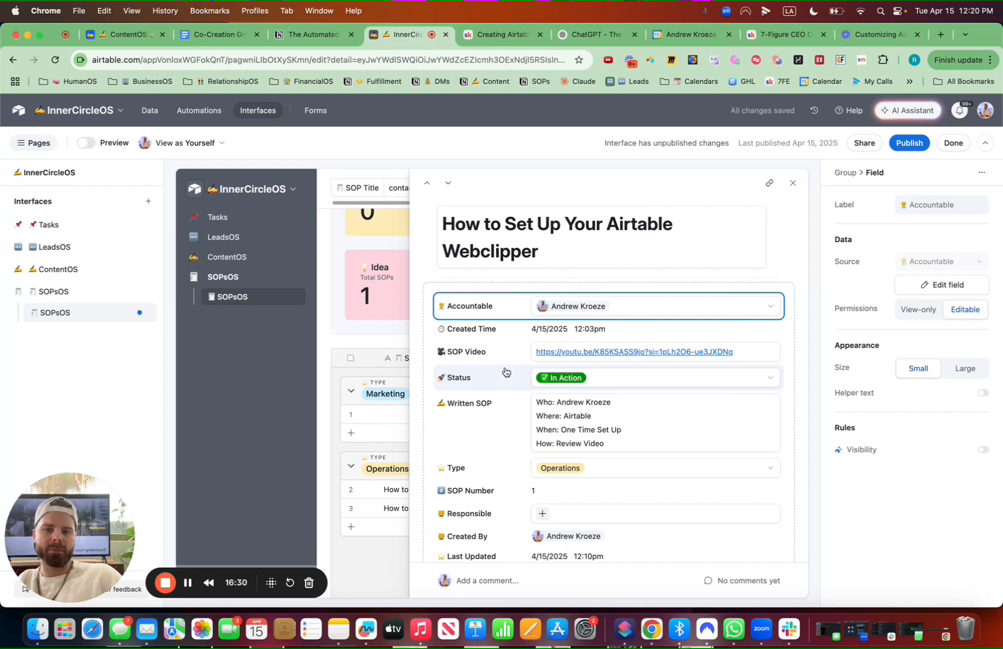
{"action": "left_click_drag", "start_coordinate": [505, 373], "coordinate": [511, 326]}
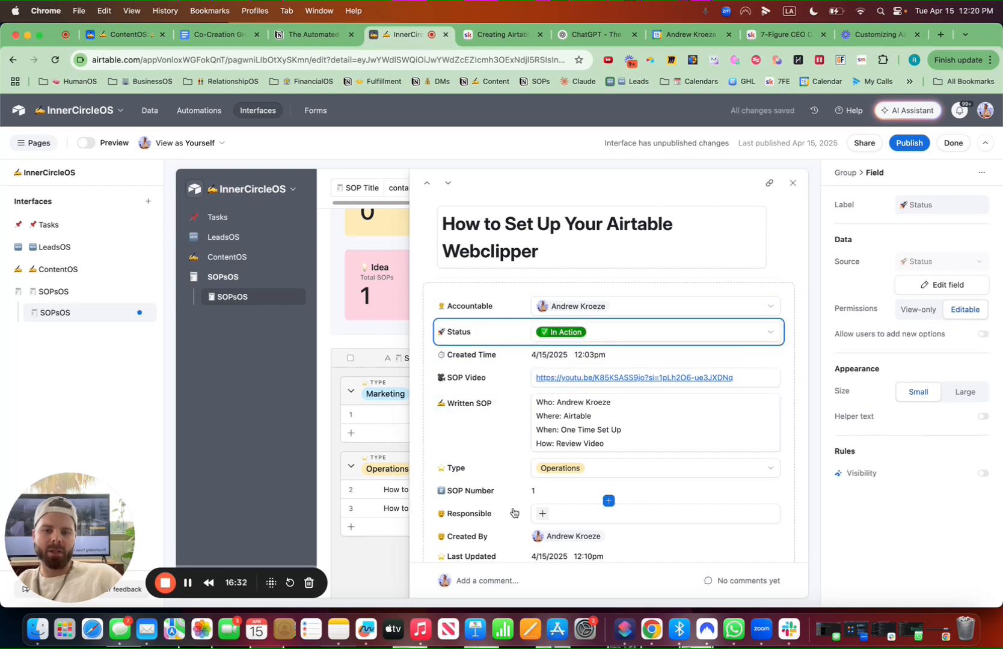
{"action": "left_click", "coordinate": [516, 540]}
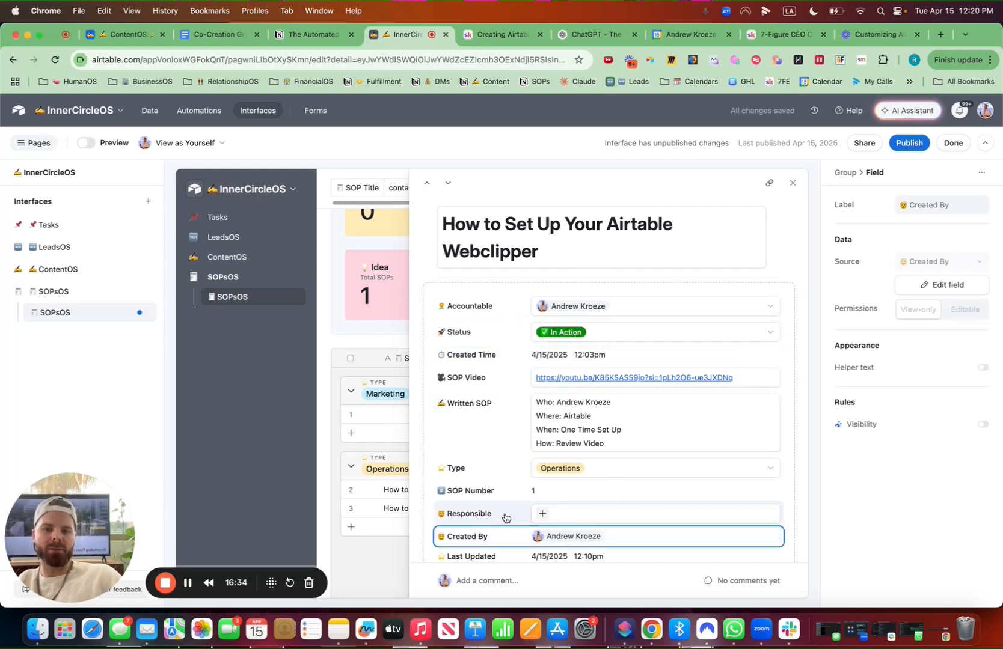
{"action": "left_click_drag", "start_coordinate": [505, 518], "coordinate": [521, 328]}
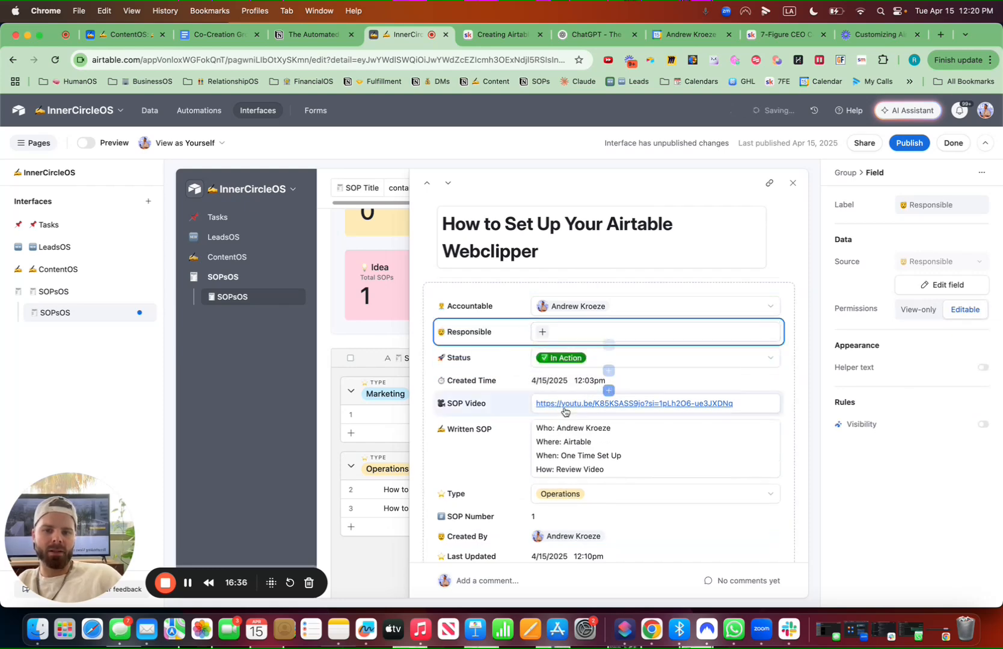
{"action": "left_click_drag", "start_coordinate": [514, 381], "coordinate": [515, 463]}
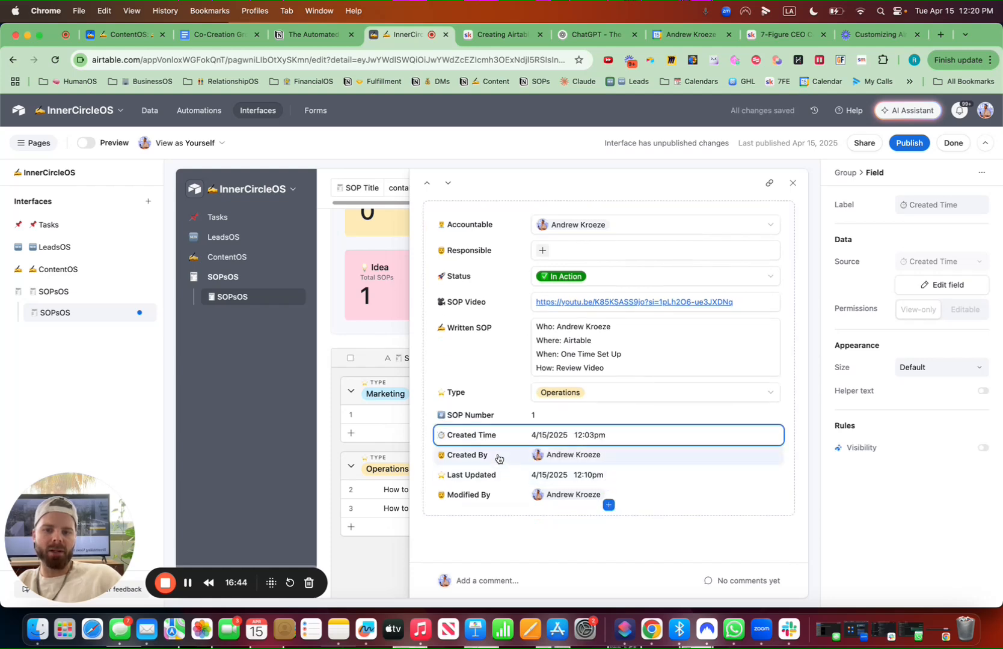
Arrange Created By beside Created Time and Modified By beside Last Updated at the bottom of the record detail
{"action": "left_click_drag", "start_coordinate": [445, 436], "coordinate": [441, 437]}
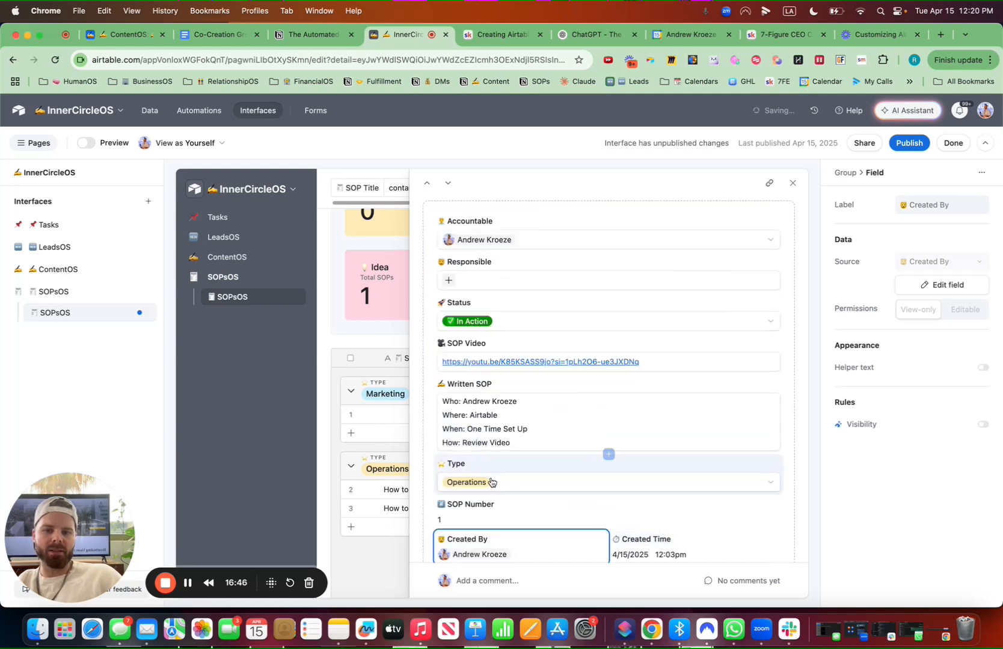
{"action": "scroll", "coordinate": [508, 482], "scroll_direction": "down", "scroll_amount": 3}
{"action": "left_click_drag", "start_coordinate": [536, 494], "coordinate": [546, 449]}
{"action": "left_click_drag", "start_coordinate": [490, 449], "coordinate": [449, 460]}
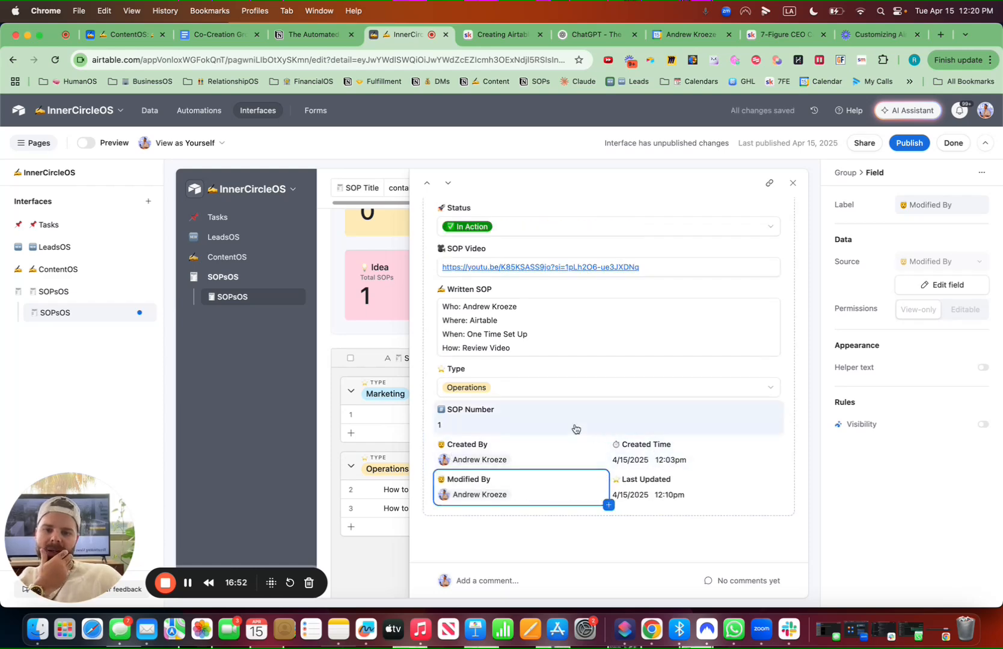
{"action": "left_click_drag", "start_coordinate": [542, 427], "coordinate": [620, 432]}
{"action": "scroll", "coordinate": [620, 434], "scroll_direction": "up", "scroll_amount": 1}
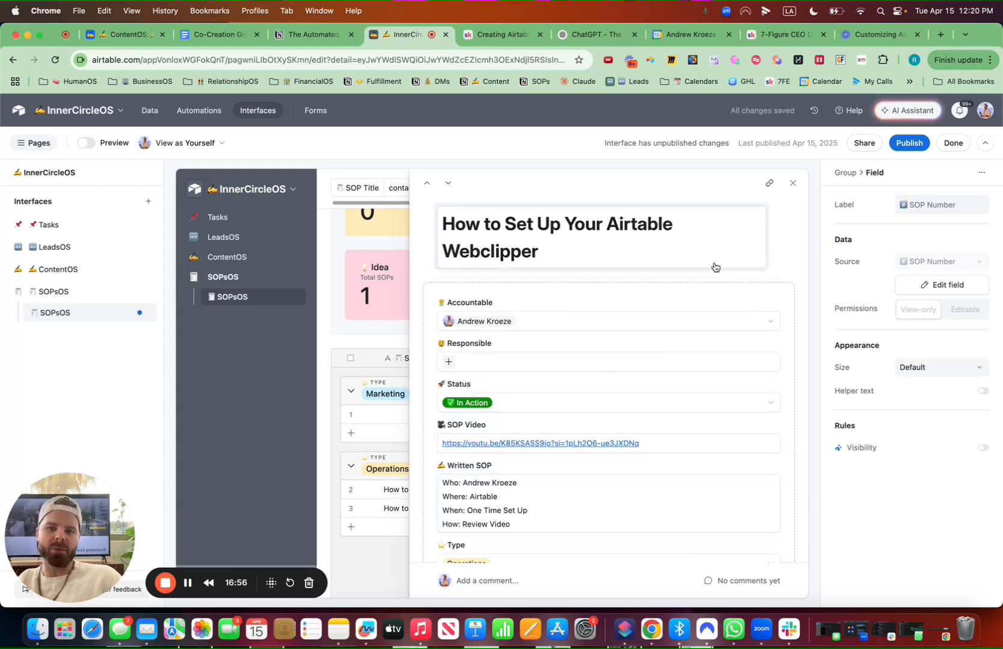
Assign two collaborators to the Webclipper SOP's Responsible field
{"action": "left_click", "coordinate": [452, 363]}
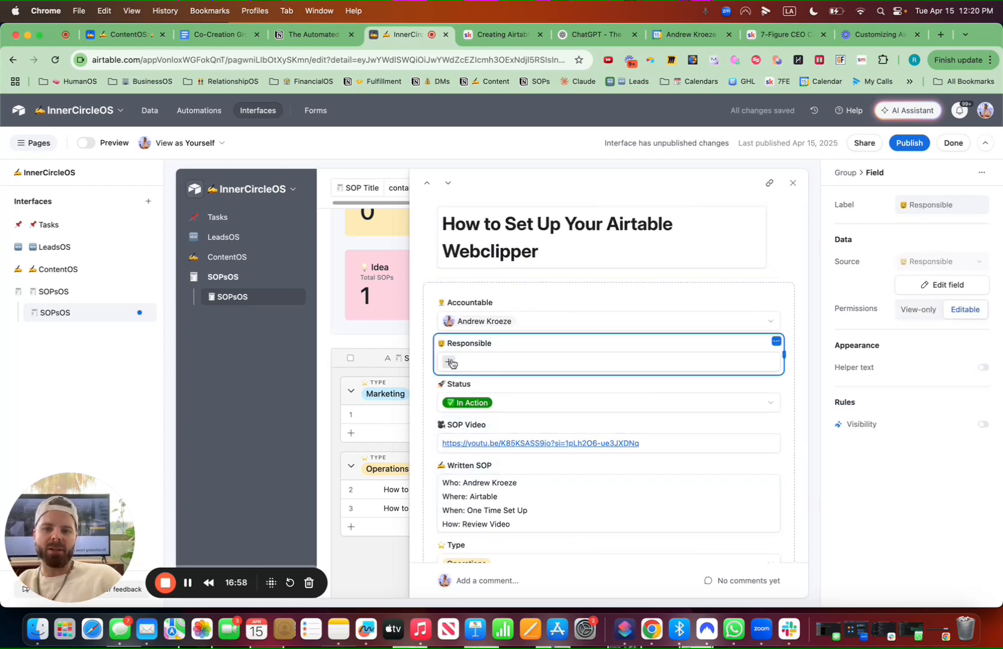
{"action": "left_click", "coordinate": [451, 363]}
{"action": "left_click", "coordinate": [475, 424]}
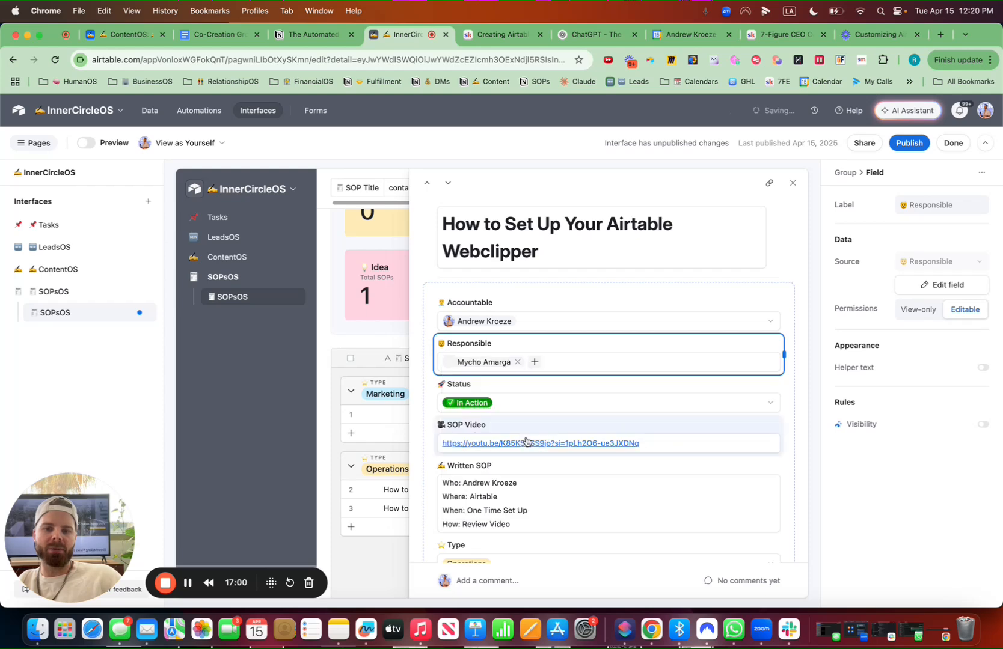
{"action": "left_click", "coordinate": [537, 364]}
{"action": "left_click", "coordinate": [577, 427]}
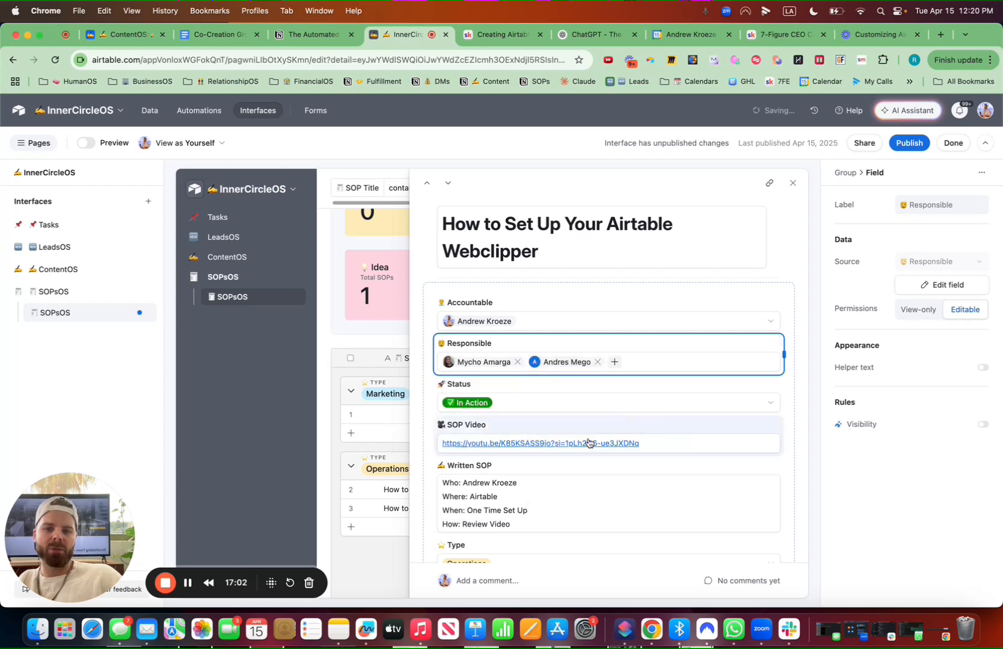
Publish the SOPsOS interface and close the open record in the published view
{"action": "left_click", "coordinate": [908, 147]}
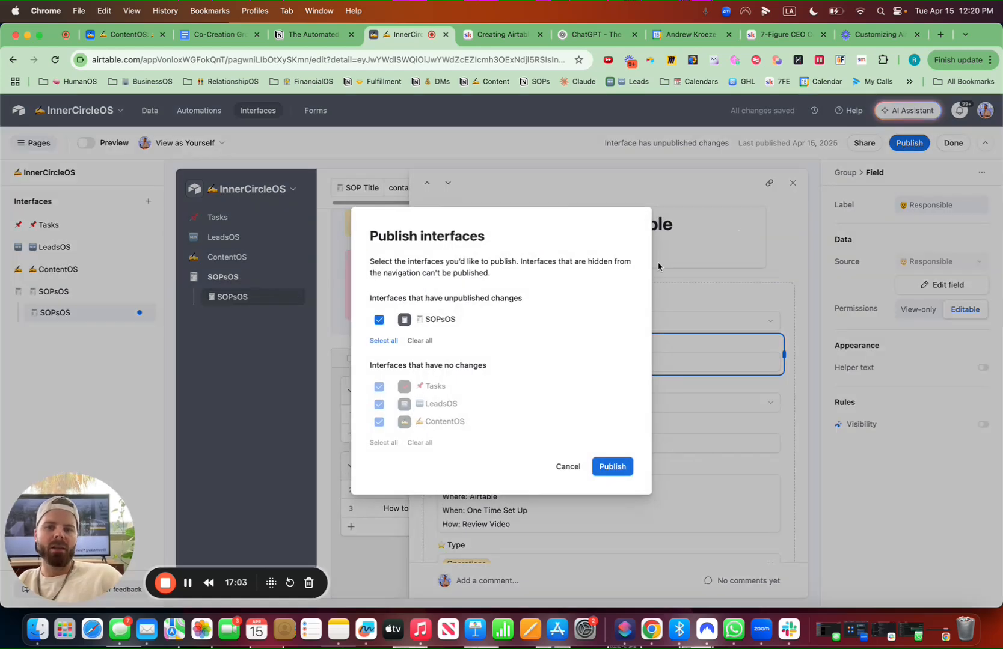
{"action": "left_click", "coordinate": [616, 465]}
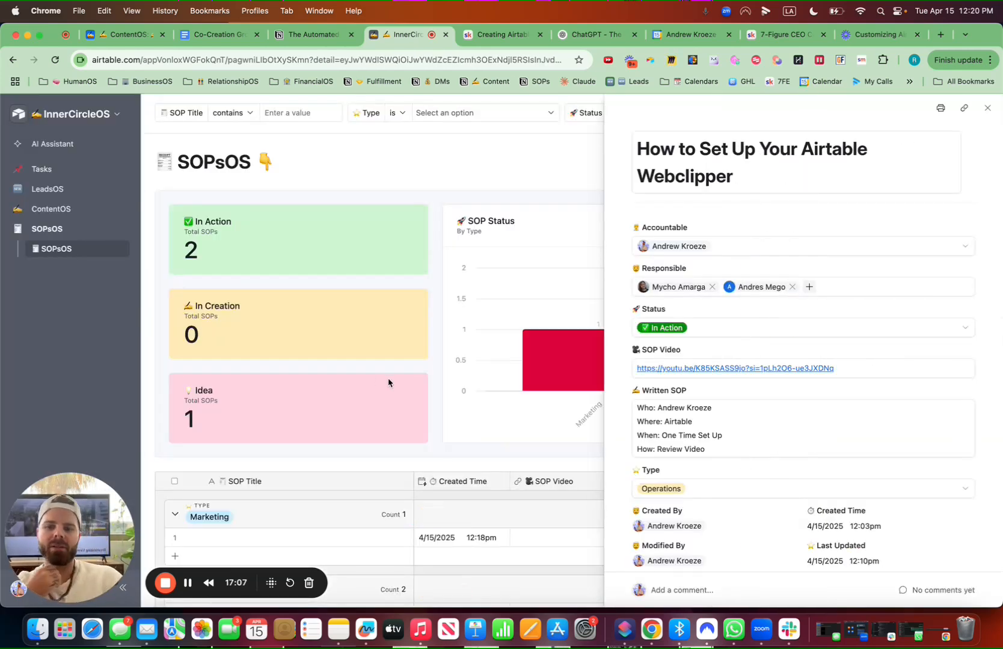
{"action": "left_click", "coordinate": [987, 109]}
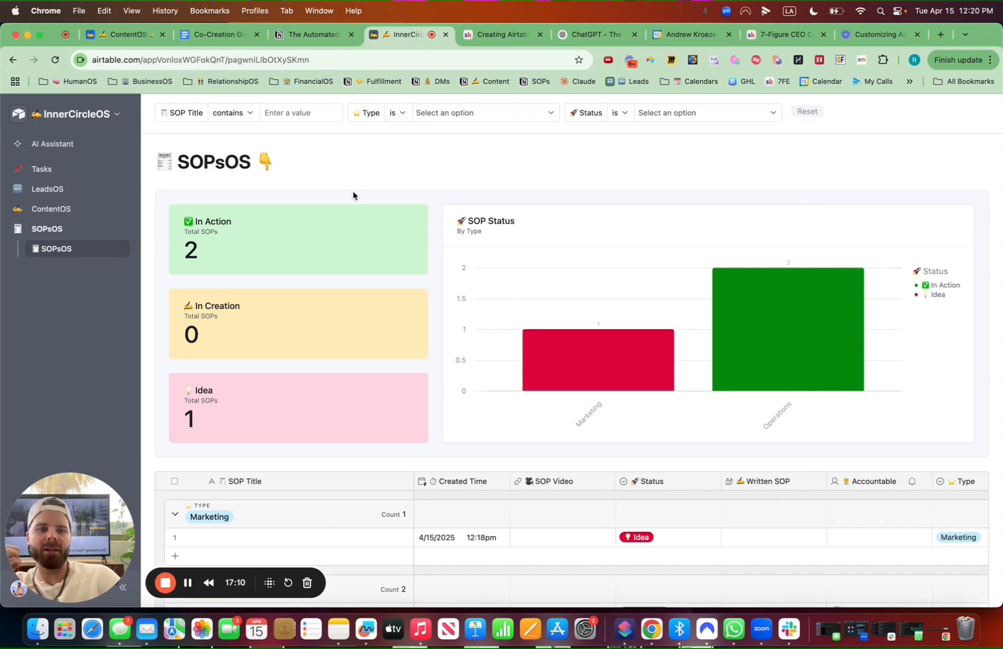
Add a checkbox field named 📌 Send SOP Task to the SOPsOS table
{"action": "left_click", "coordinate": [114, 115]}
{"action": "left_click", "coordinate": [87, 144]}
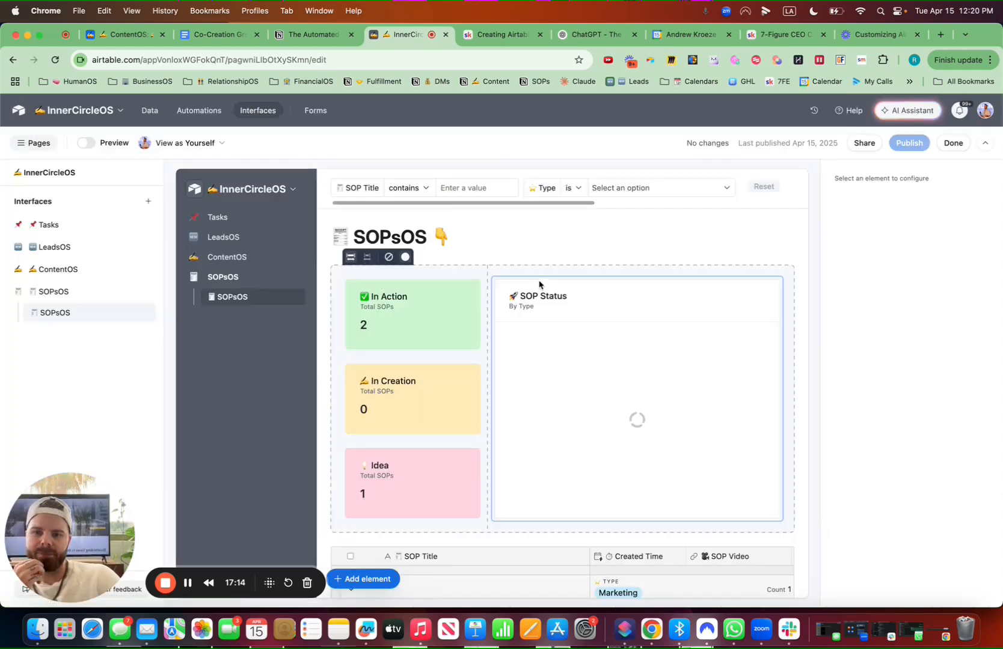
{"action": "left_click", "coordinate": [150, 111]}
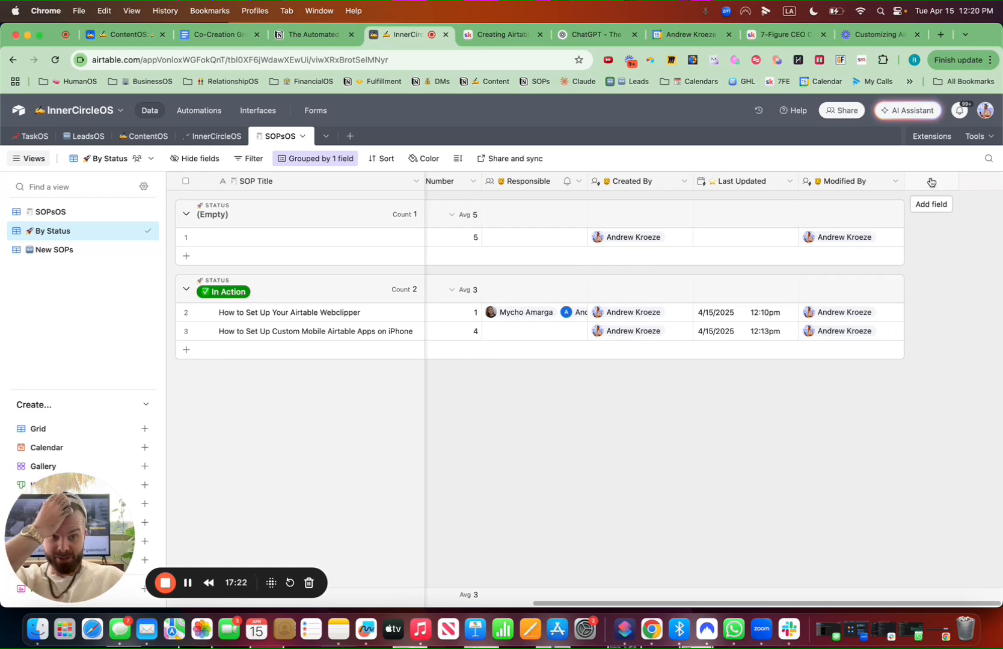
{"action": "left_click", "coordinate": [931, 181]}
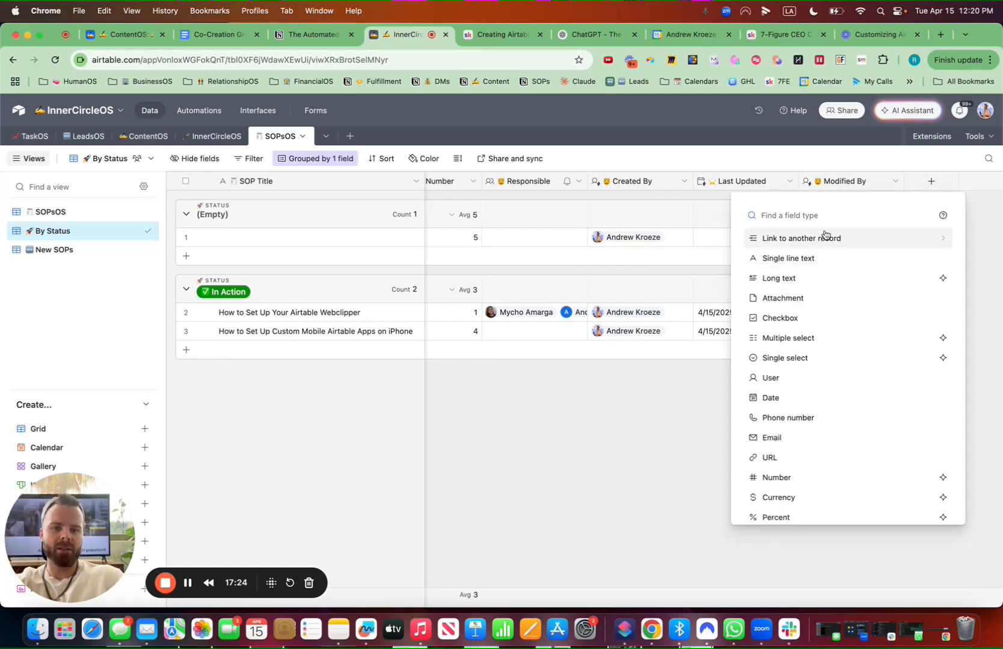
{"action": "type", "text": "check"}
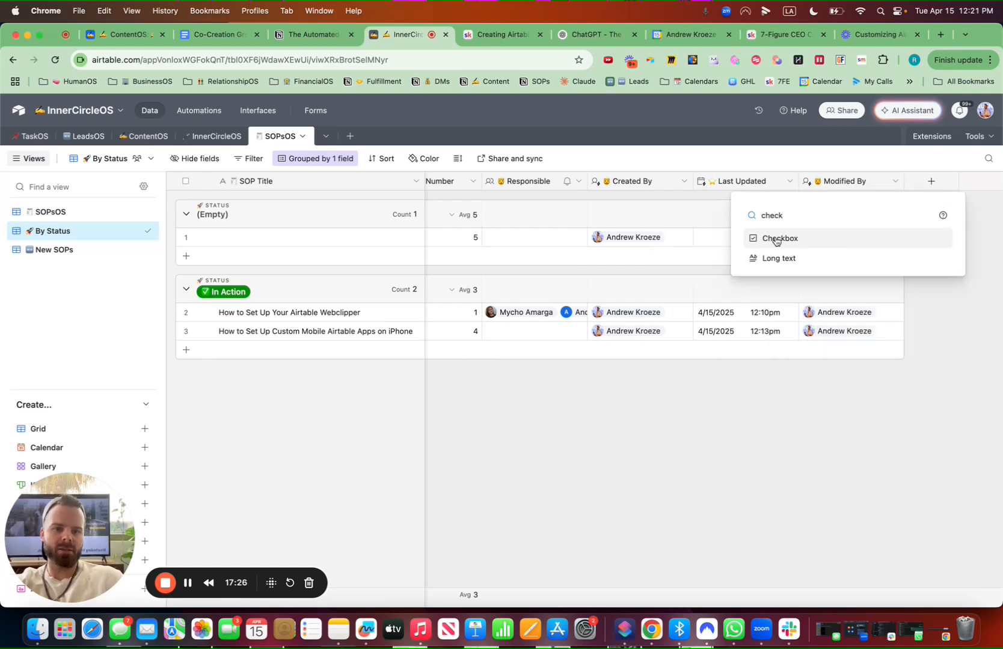
{"action": "left_click", "coordinate": [775, 239]}
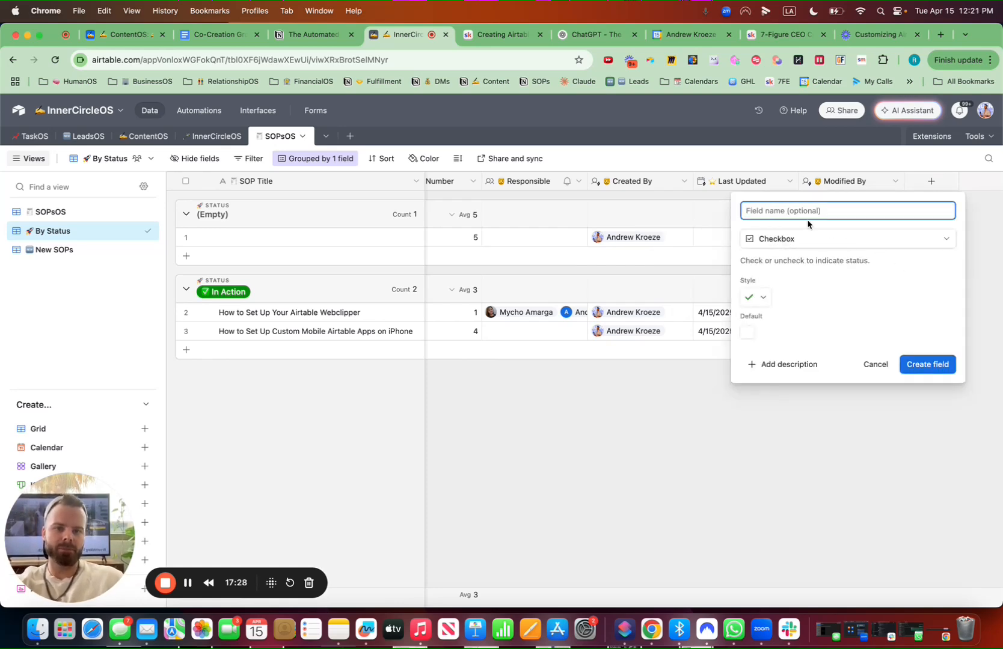
{"action": "key", "text": "ctrl+super+space"}
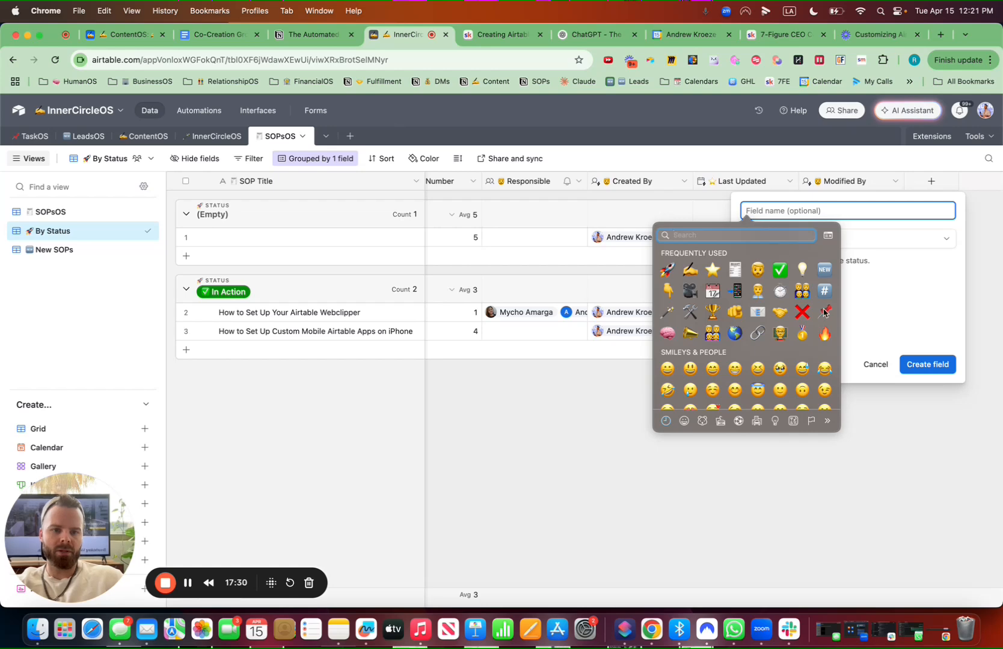
{"action": "left_click", "coordinate": [824, 312]}
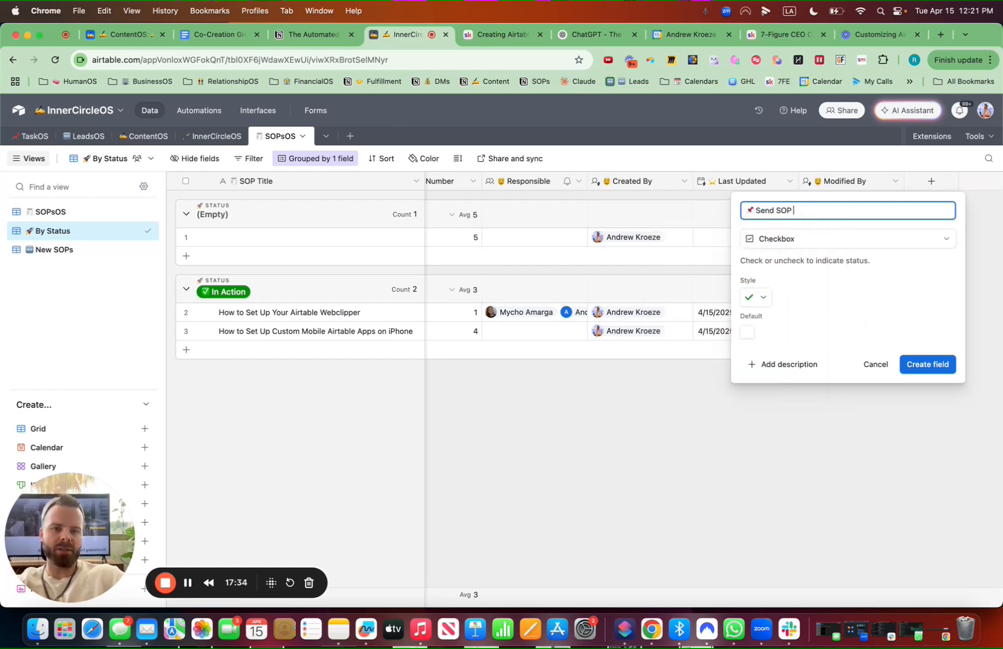
{"action": "left_click", "coordinate": [928, 365]}
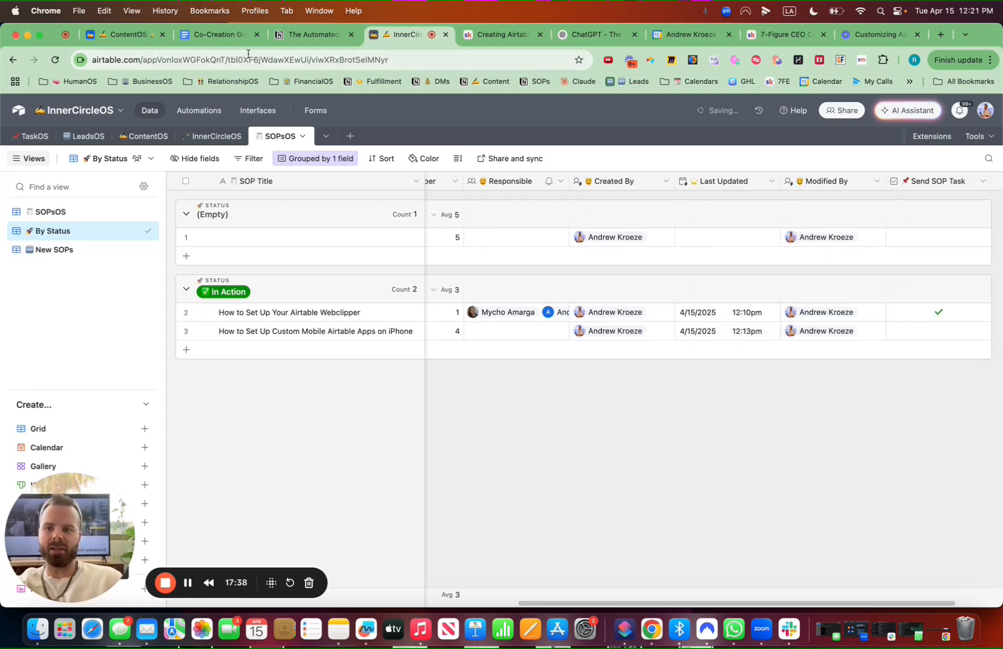
Create a new automation named 📌 Send SOP Task
{"action": "left_click", "coordinate": [199, 110]}
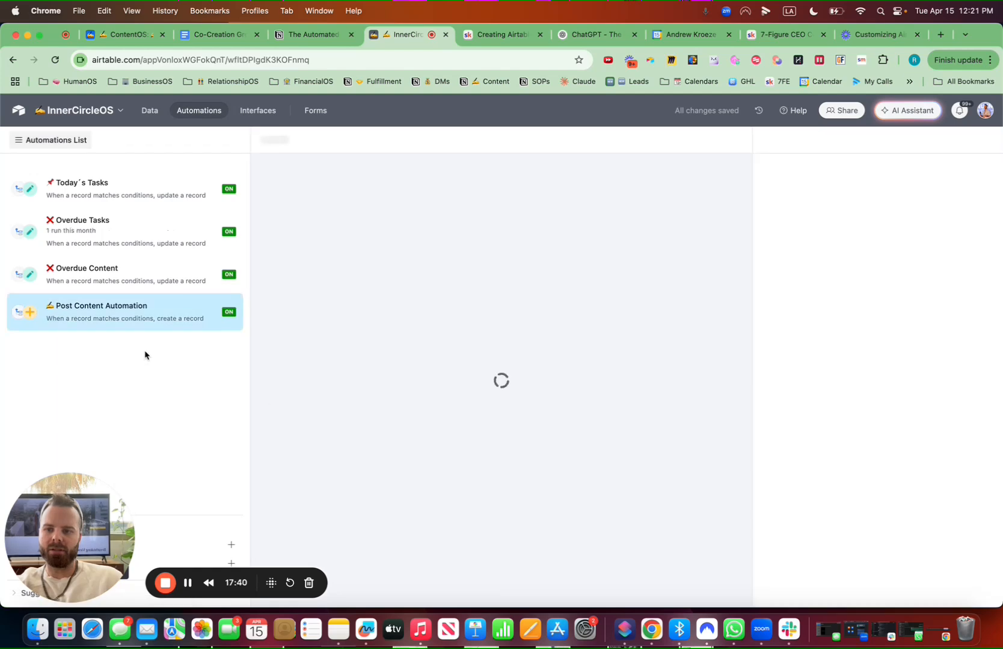
{"action": "left_click_drag", "start_coordinate": [74, 505], "coordinate": [903, 494]}
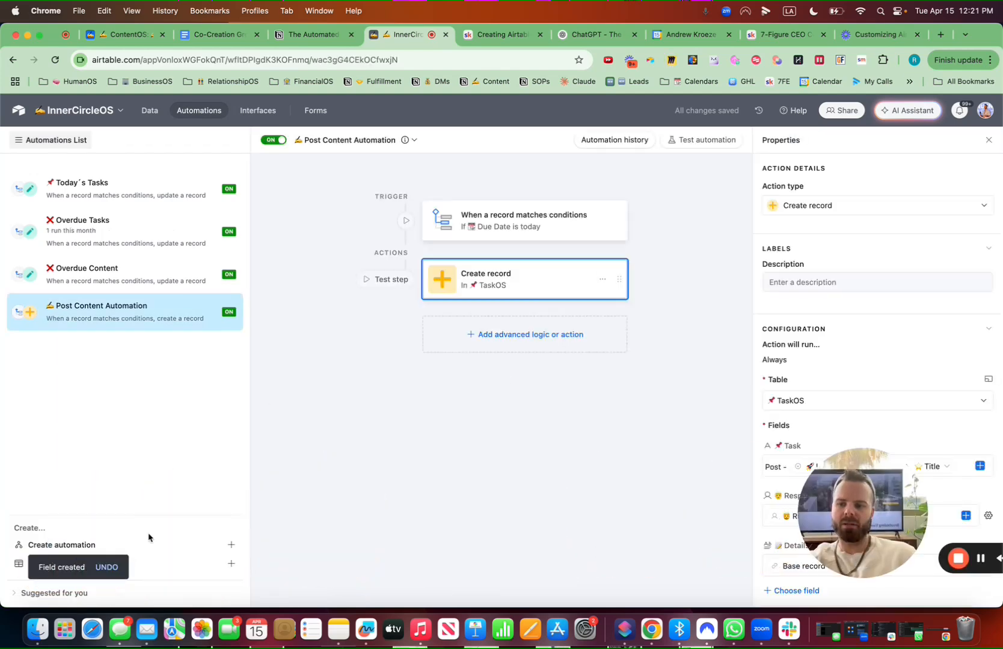
{"action": "left_click", "coordinate": [143, 547]}
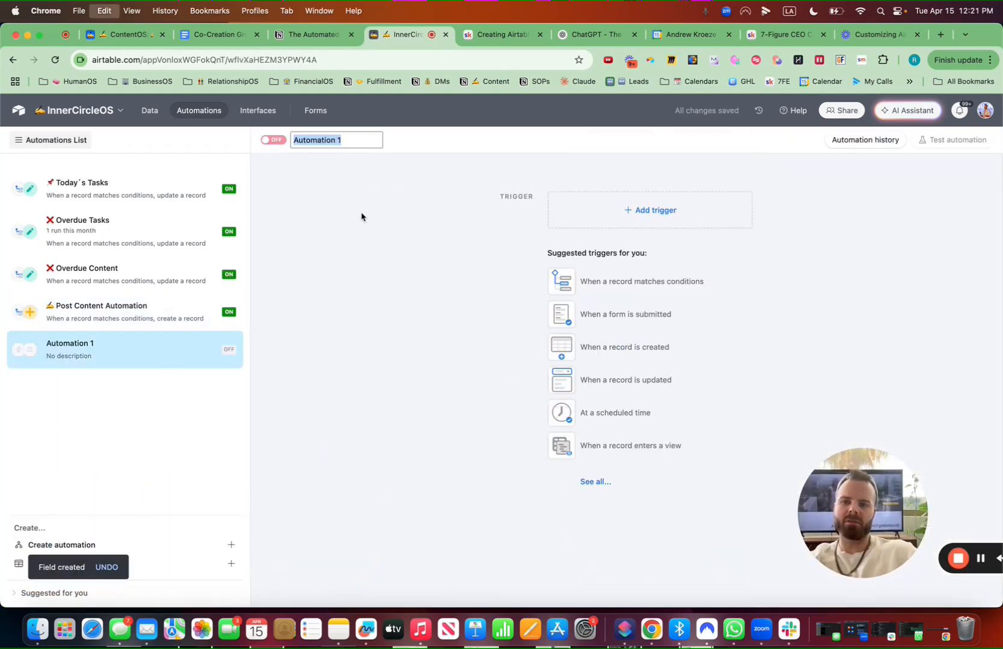
{"action": "key", "text": "ctrl+super+space"}
{"action": "left_click", "coordinate": [329, 201]}
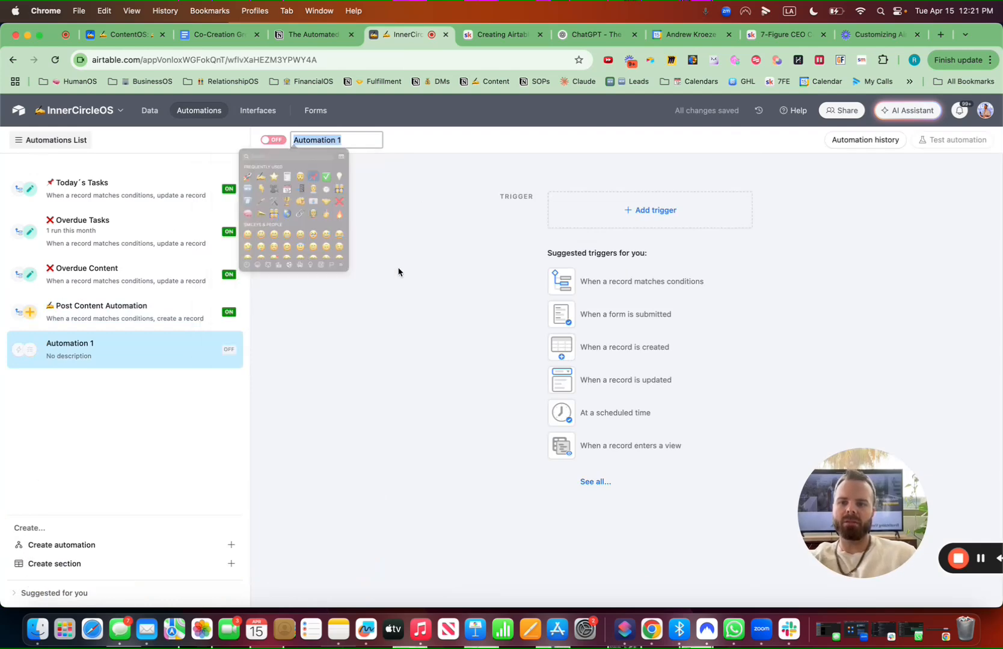
{"action": "type", "text": "Send SO"}
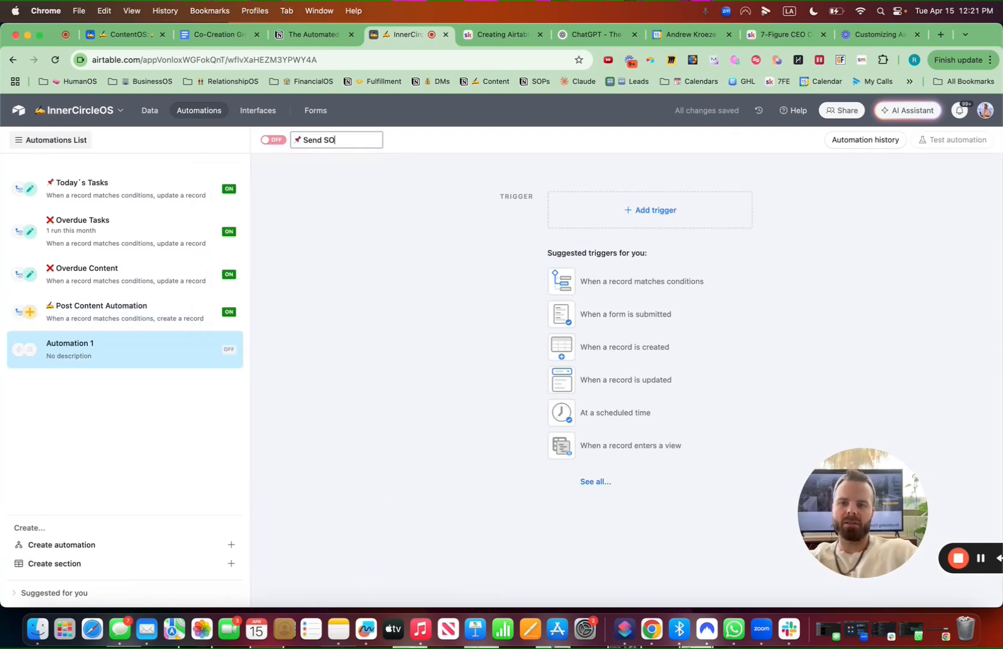
{"action": "type", "text": "P Task"}
{"action": "key", "text": "Return"}
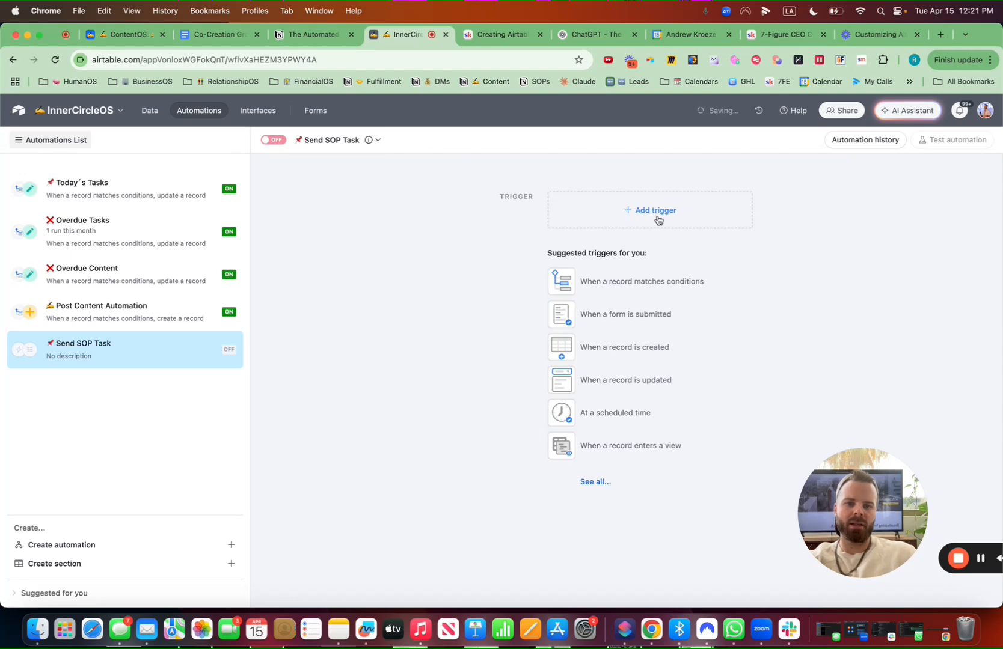
Add a When record matches conditions trigger on the SOPsOS table
{"action": "left_click", "coordinate": [657, 216]}
{"action": "left_click", "coordinate": [608, 251]}
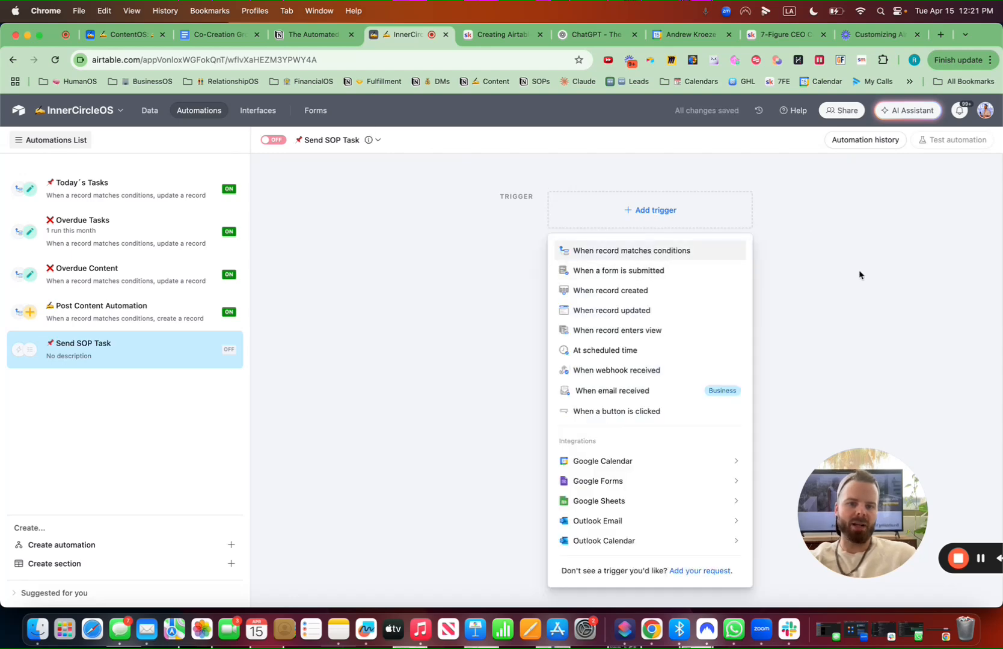
{"action": "left_click", "coordinate": [826, 315]}
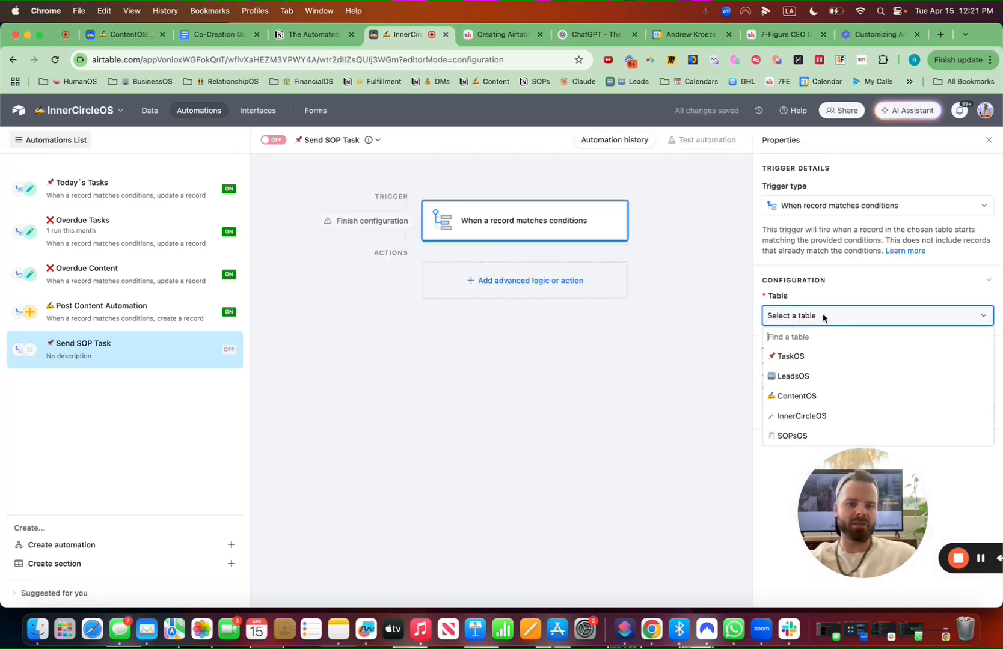
{"action": "left_click", "coordinate": [800, 432]}
Set the trigger condition to the 📌 Send SOP Task checkbox being checked
{"action": "left_click", "coordinate": [800, 362]}
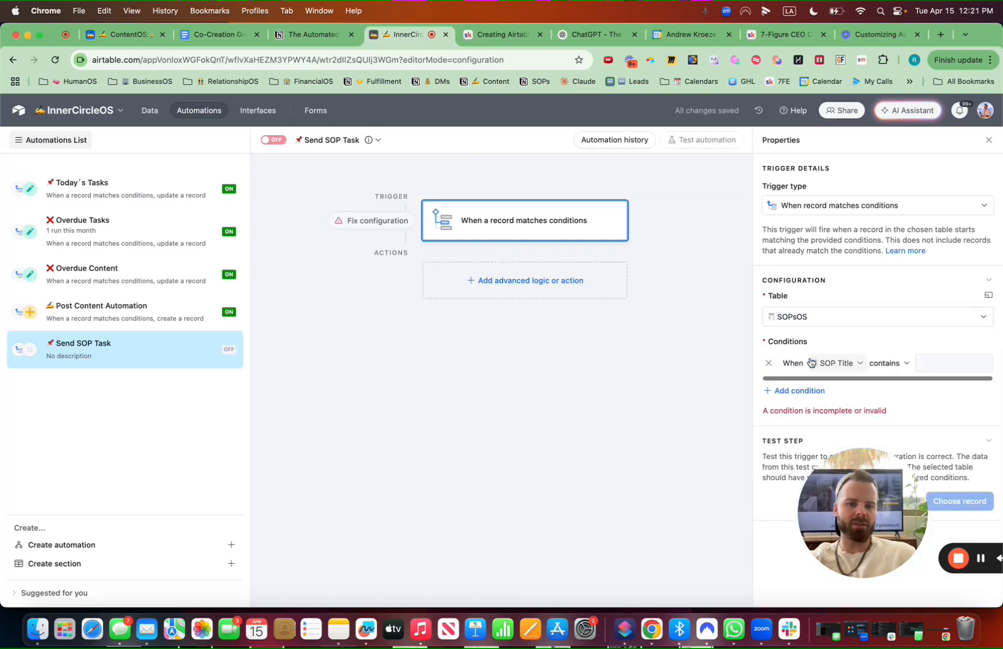
{"action": "left_click", "coordinate": [850, 364]}
{"action": "left_click", "coordinate": [907, 346]}
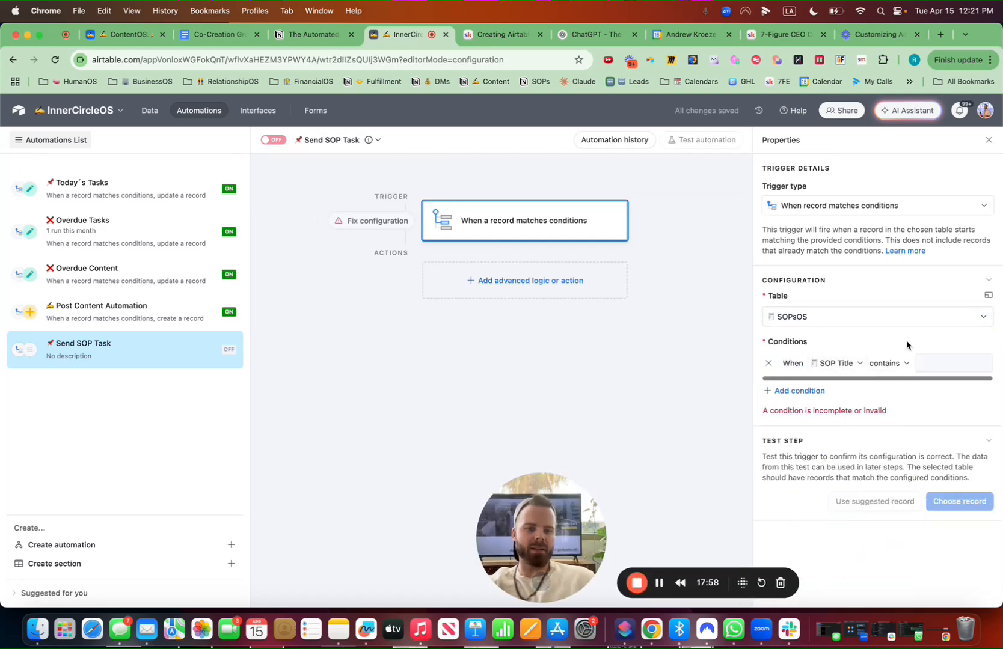
{"action": "left_click", "coordinate": [842, 363]}
{"action": "scroll", "coordinate": [854, 457], "scroll_direction": "down", "scroll_amount": 4}
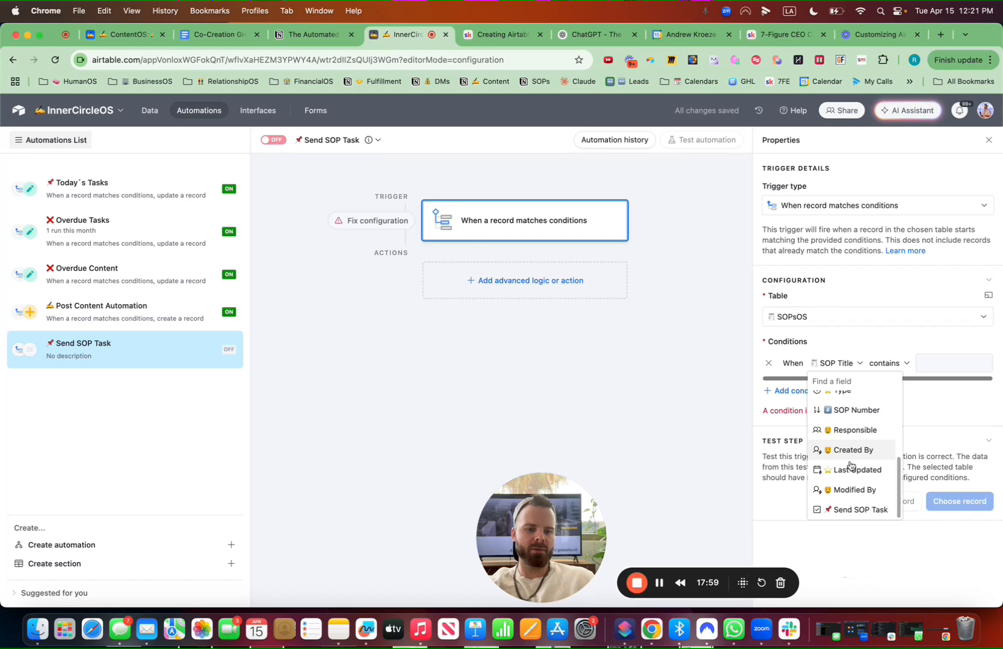
{"action": "left_click", "coordinate": [856, 508]}
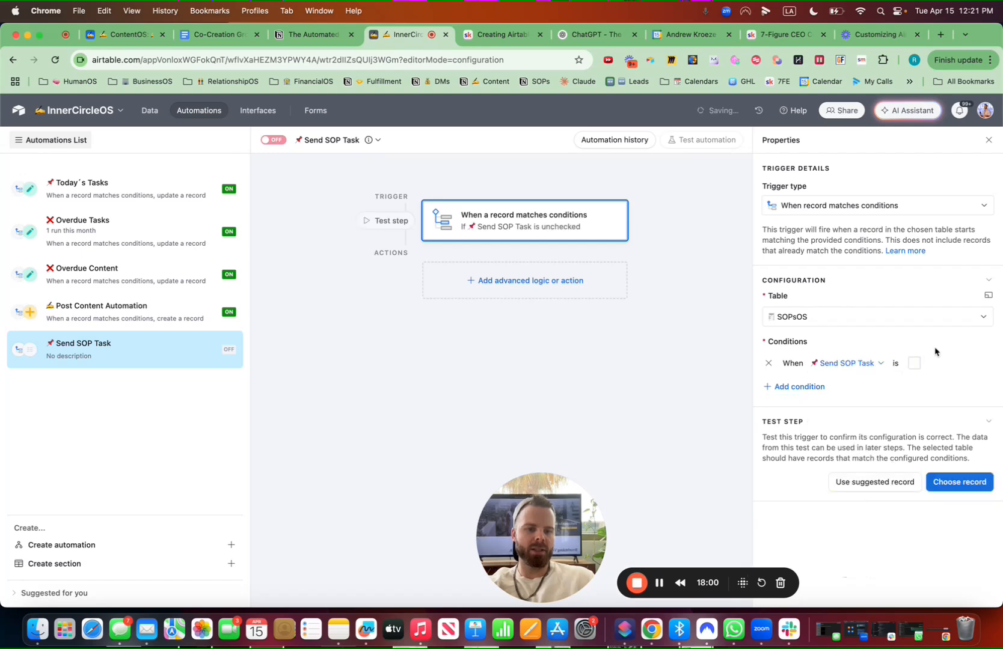
Add a Create record action that creates records in the TaskOS table
{"action": "left_click", "coordinate": [520, 281]}
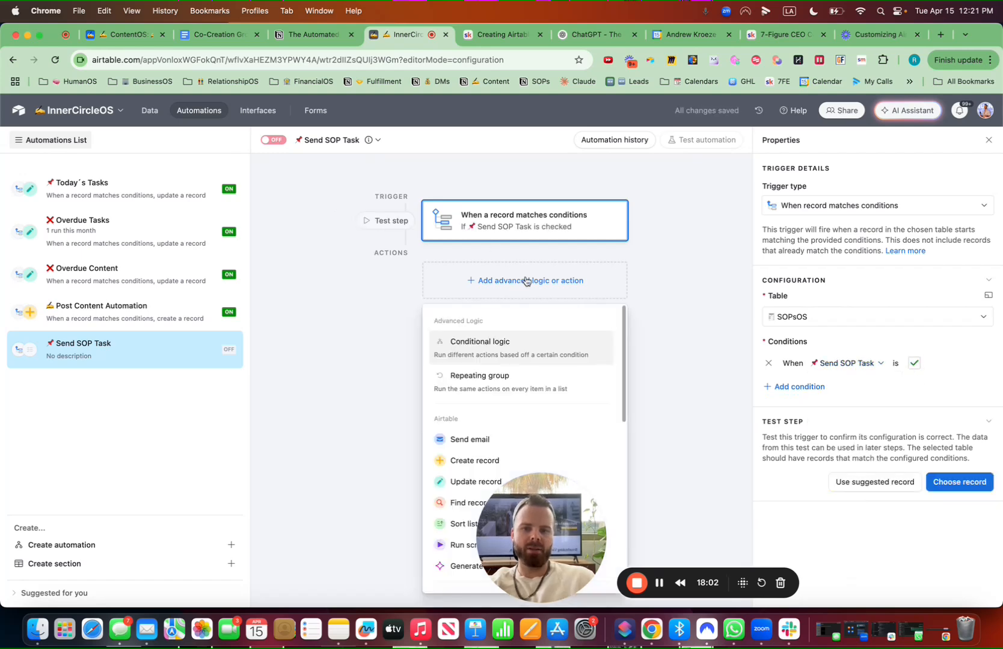
{"action": "left_click", "coordinate": [469, 461]}
{"action": "left_click", "coordinate": [851, 411]}
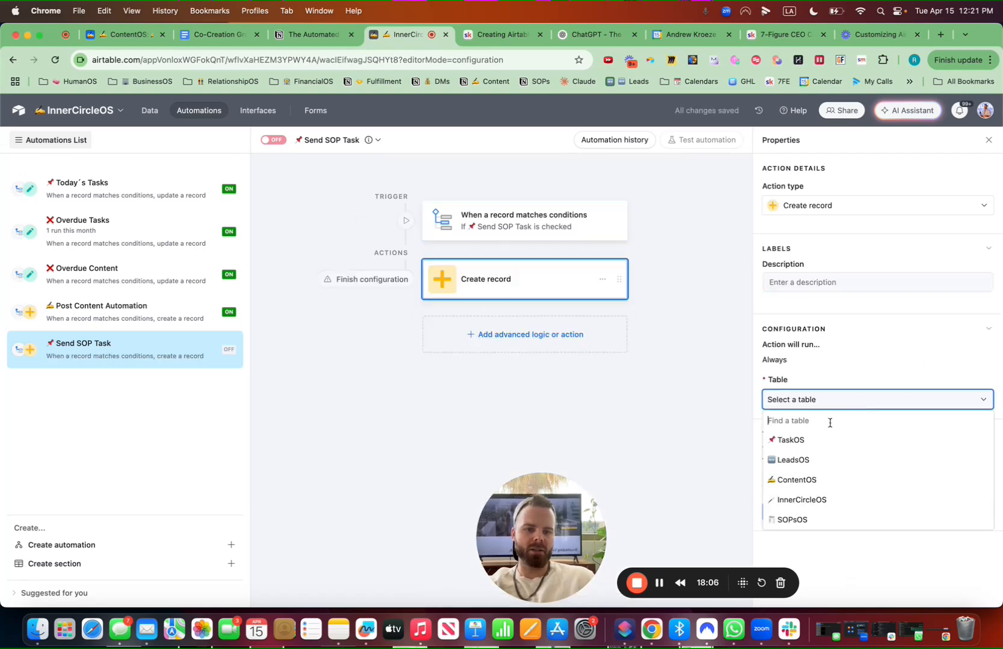
{"action": "left_click", "coordinate": [812, 438]}
{"action": "left_click", "coordinate": [813, 440]}
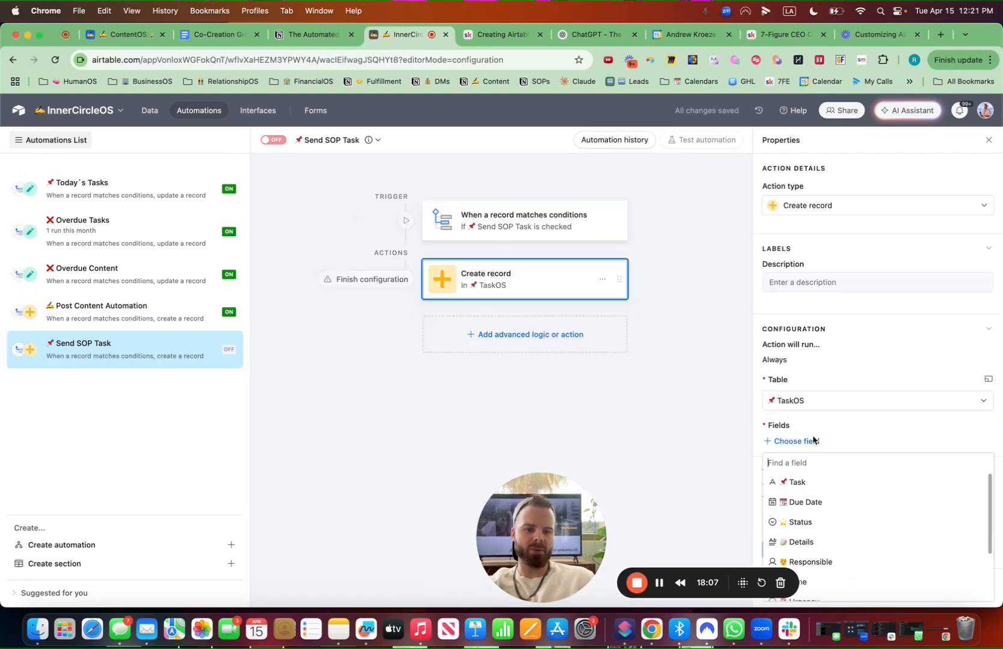
Map the Task field to the text 'Review SOP - ' followed by the trigger record's SOP Title
{"action": "left_click", "coordinate": [804, 484]}
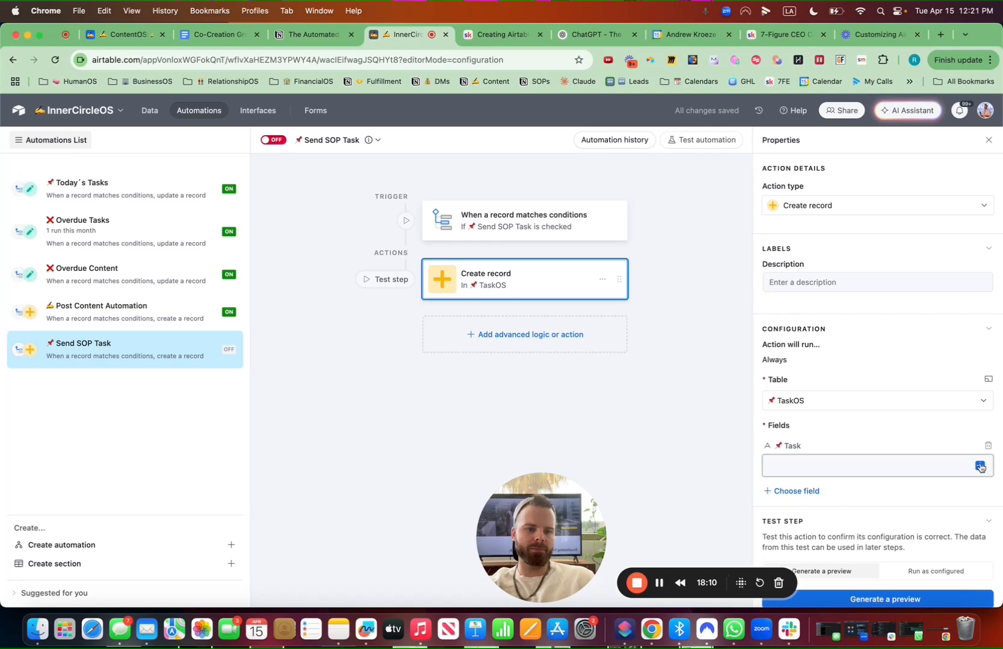
{"action": "left_click", "coordinate": [854, 462]}
{"action": "type", "text": "Review SOP -"}
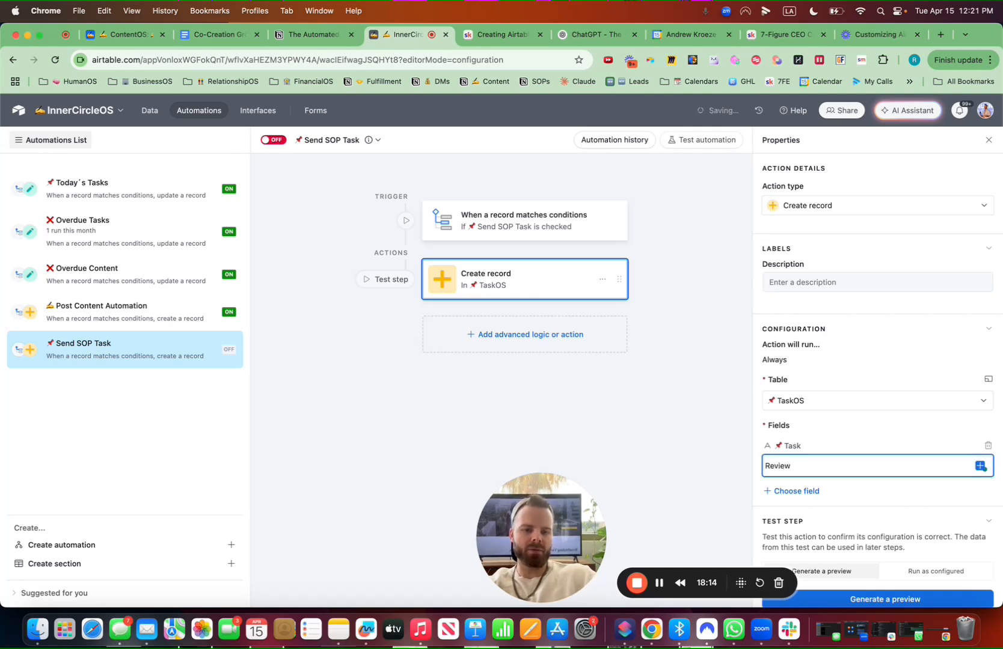
{"action": "left_click", "coordinate": [981, 469]}
{"action": "type", "text": "ti"}
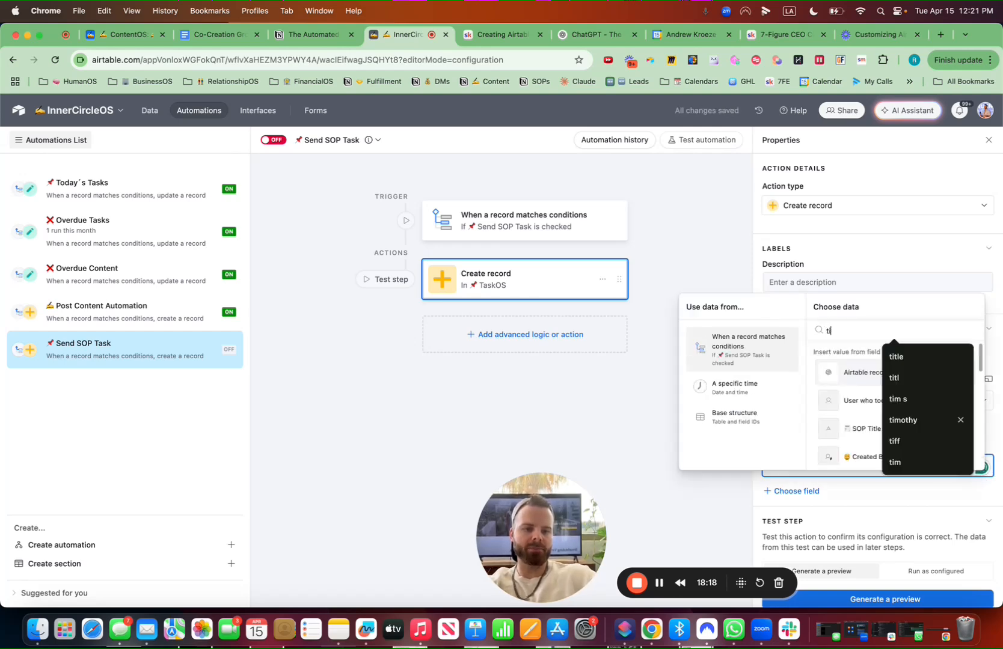
{"action": "key", "text": "BackSpace"}
{"action": "key", "text": "BackSpace"}
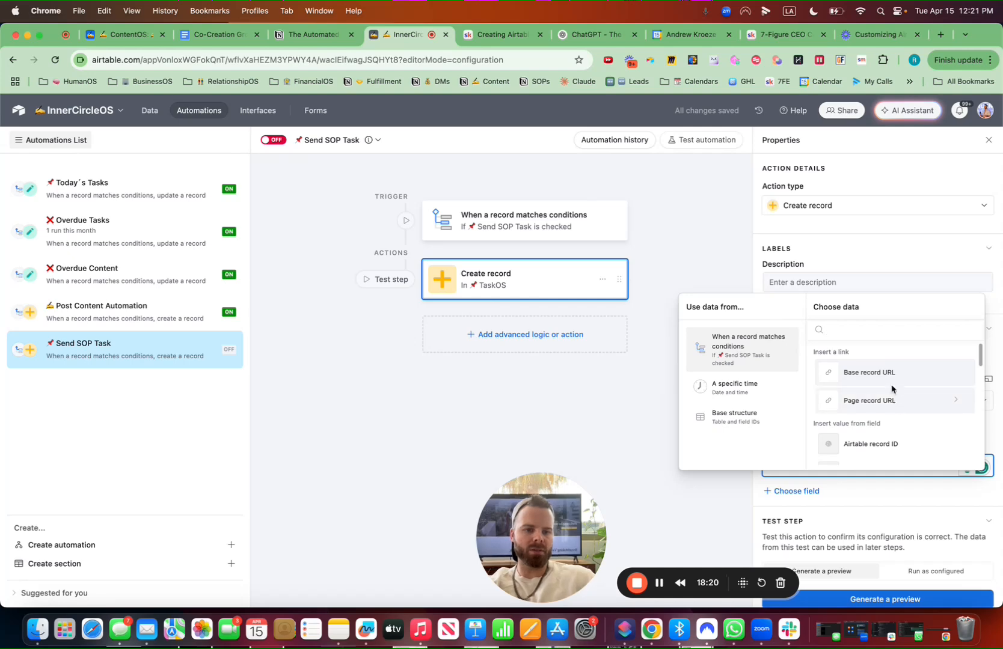
{"action": "scroll", "coordinate": [877, 428], "scroll_direction": "down", "scroll_amount": 2}
{"action": "left_click", "coordinate": [877, 428]}
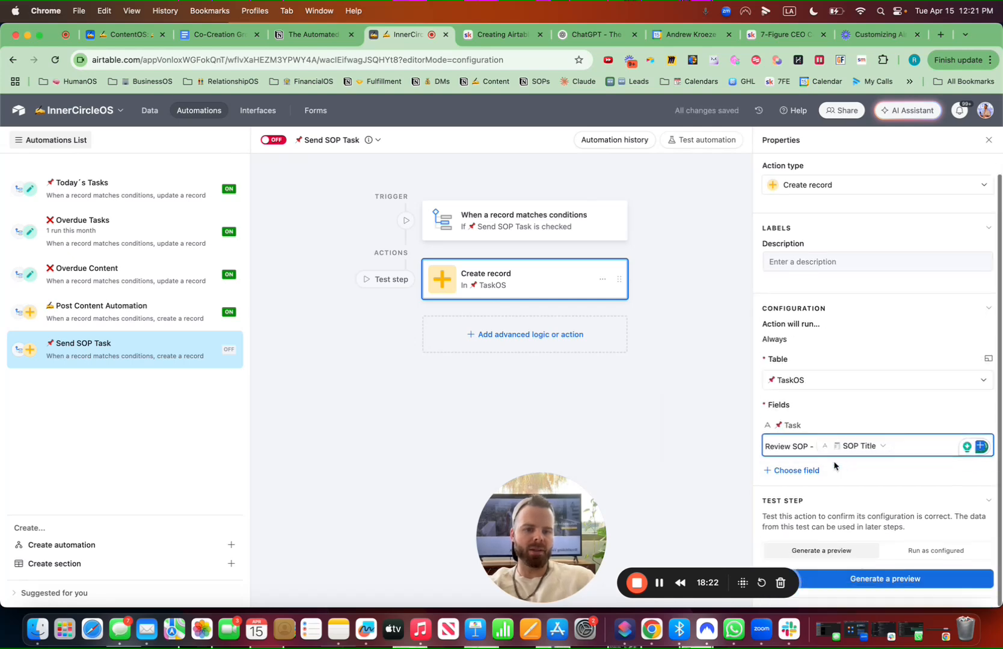
Add the Responsible field and fill it with the trigger record's Responsible value
{"action": "left_click", "coordinate": [800, 471]}
{"action": "left_click", "coordinate": [811, 413]}
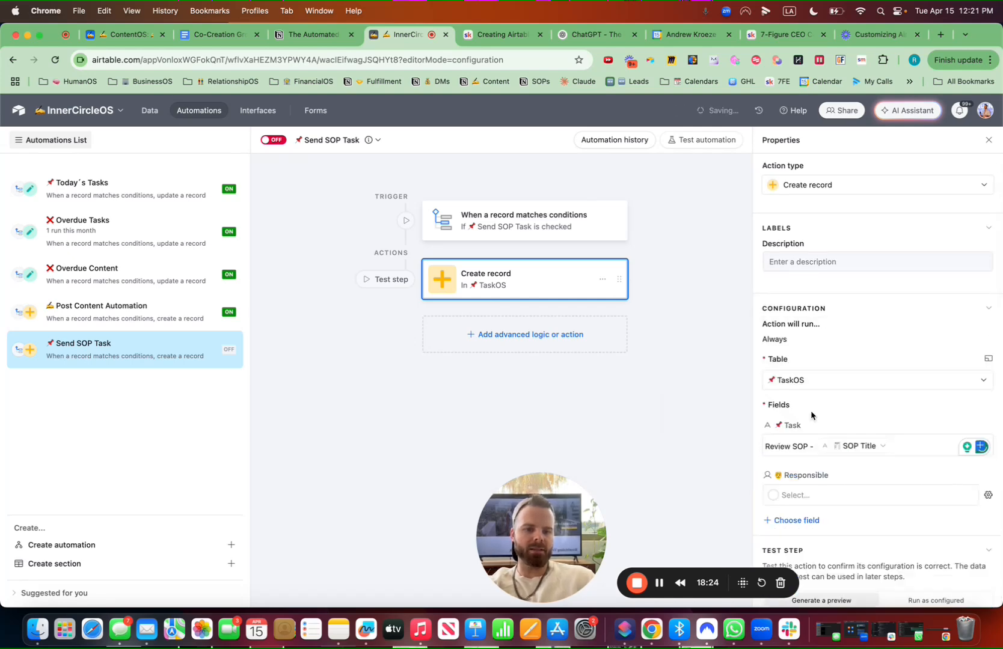
{"action": "left_click", "coordinate": [988, 495]}
{"action": "left_click", "coordinate": [911, 464]}
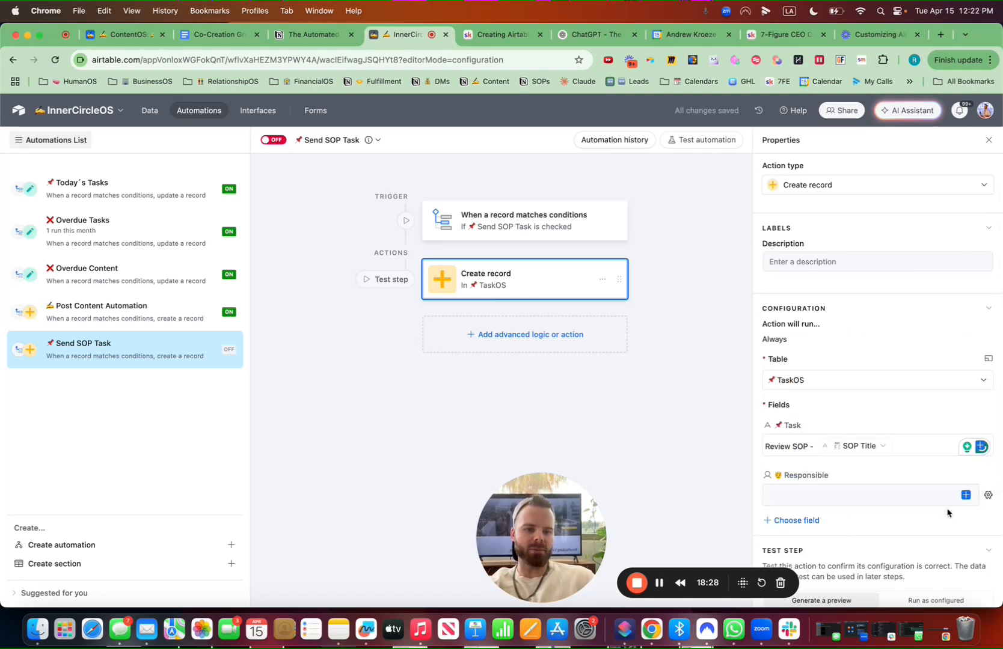
{"action": "left_click", "coordinate": [968, 494]}
{"action": "type", "text": "res"}
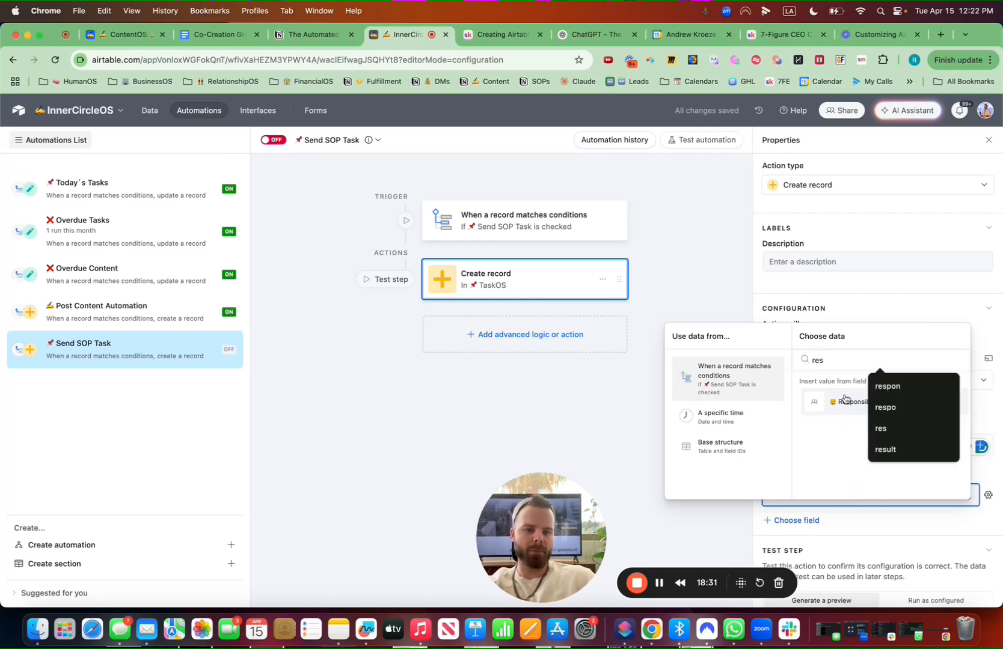
{"action": "left_click", "coordinate": [845, 400]}
{"action": "left_click", "coordinate": [856, 449]}
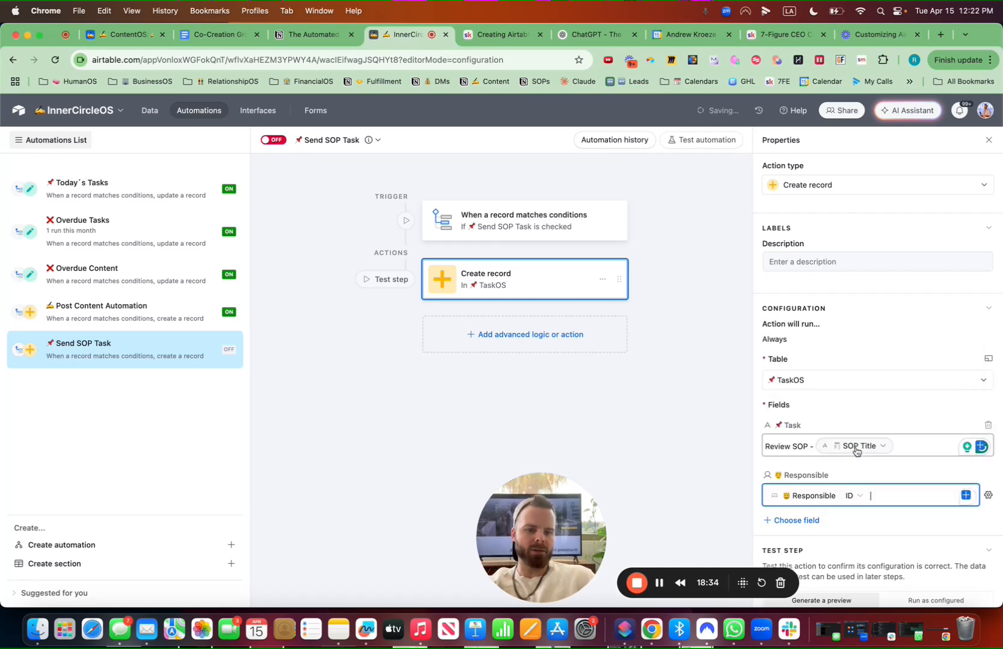
Add the Details field filled with the Base record URL and switch the automation on
{"action": "scroll", "coordinate": [841, 481], "scroll_direction": "down", "scroll_amount": 1}
{"action": "left_click", "coordinate": [797, 488]}
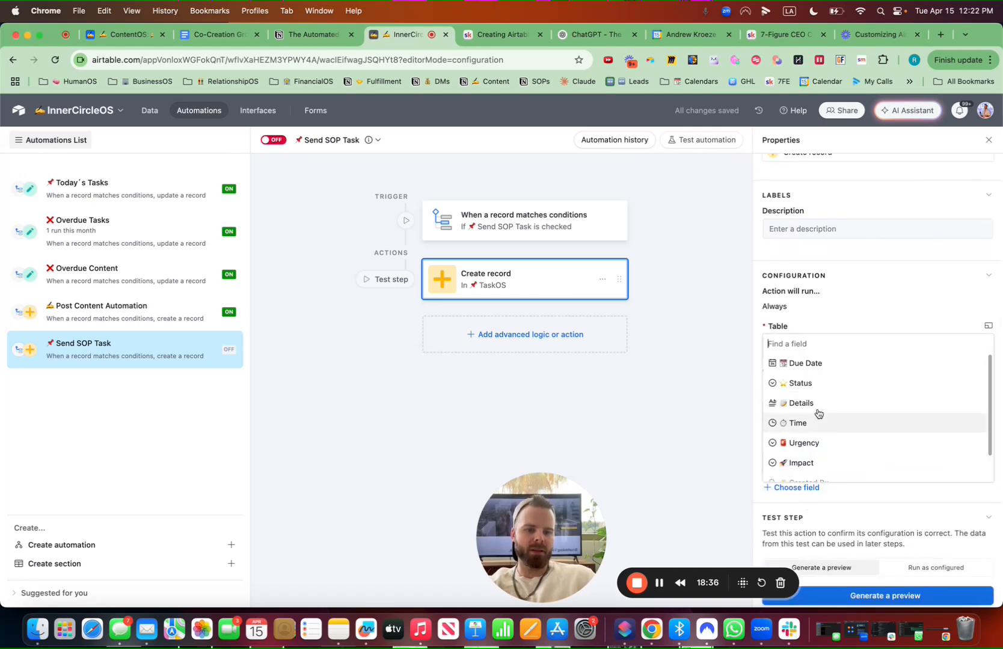
{"action": "left_click", "coordinate": [801, 403]}
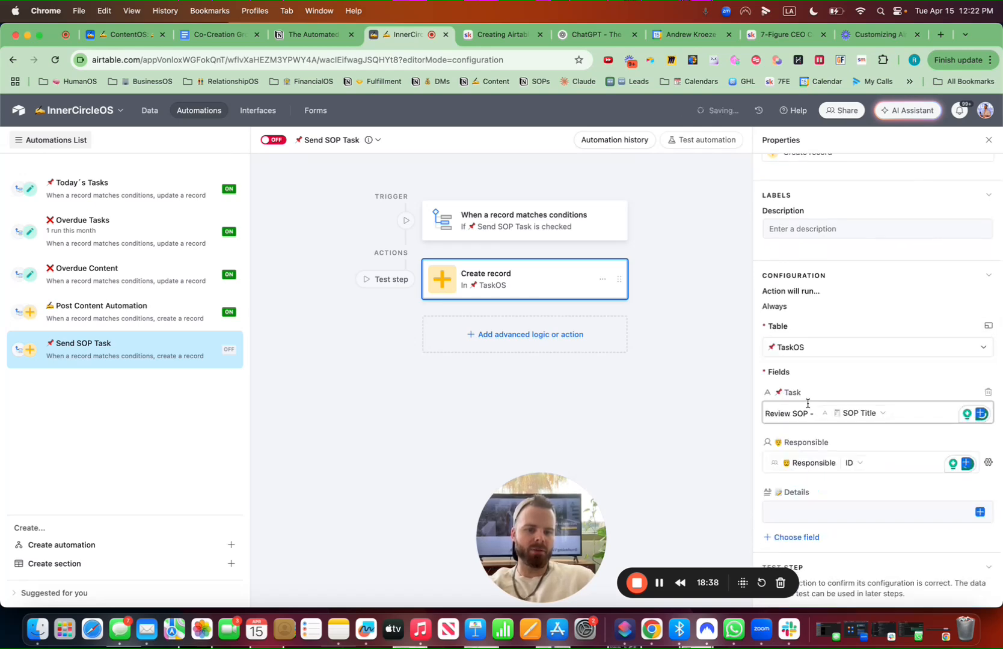
{"action": "left_click", "coordinate": [980, 513]}
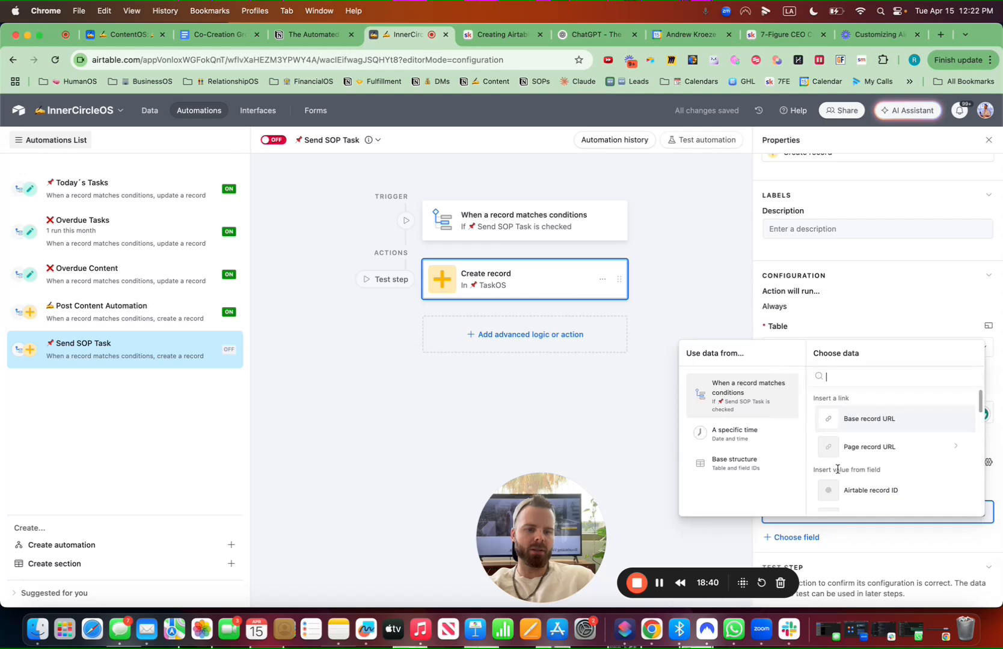
{"action": "scroll", "coordinate": [877, 490], "scroll_direction": "down", "scroll_amount": 3}
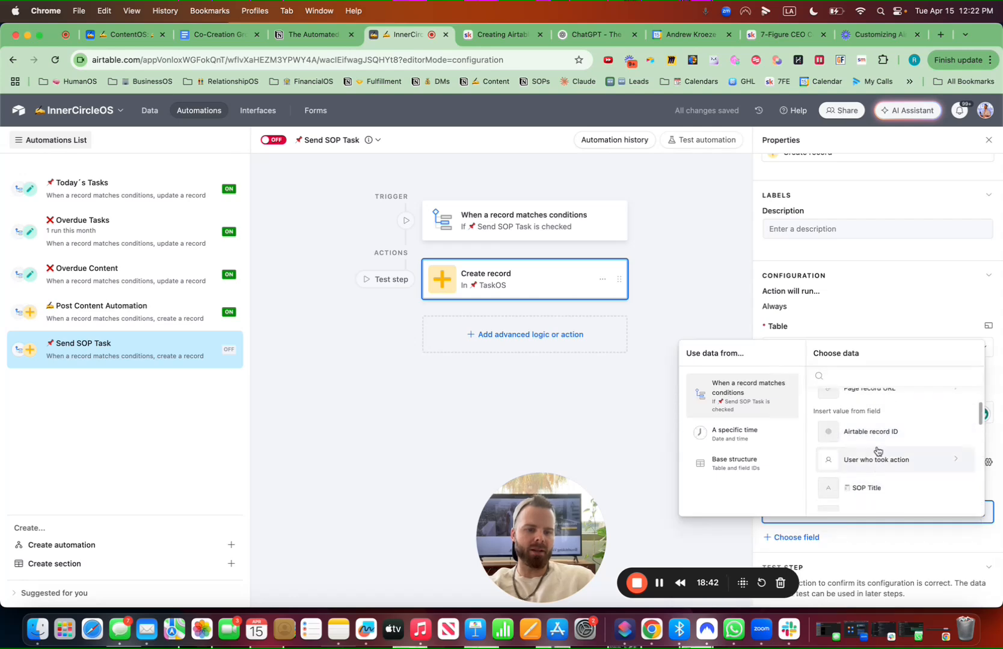
{"action": "scroll", "coordinate": [878, 451], "scroll_direction": "up", "scroll_amount": 3}
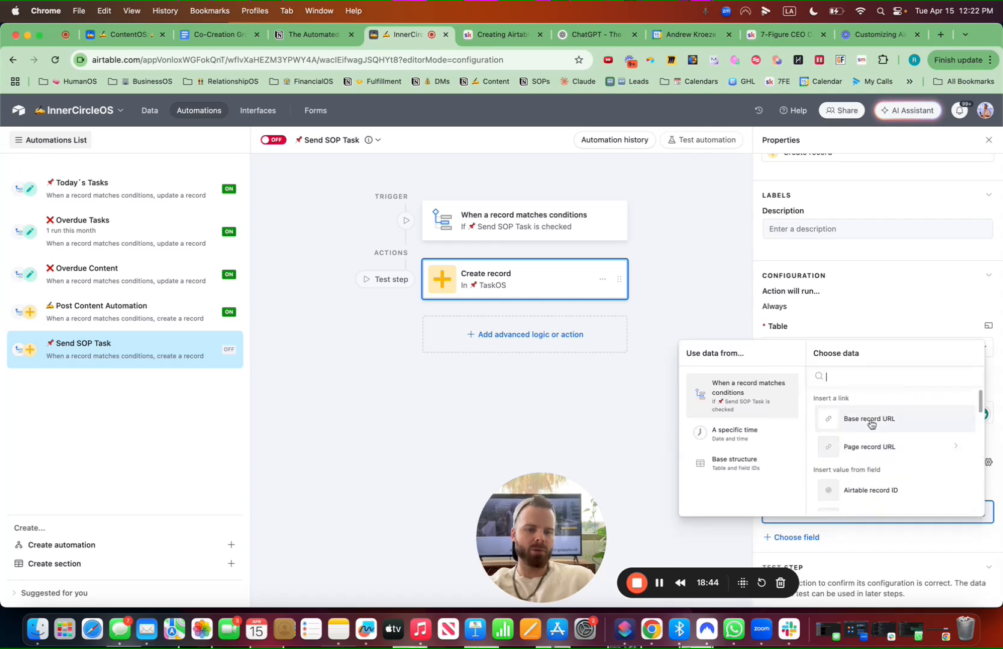
{"action": "left_click", "coordinate": [870, 421]}
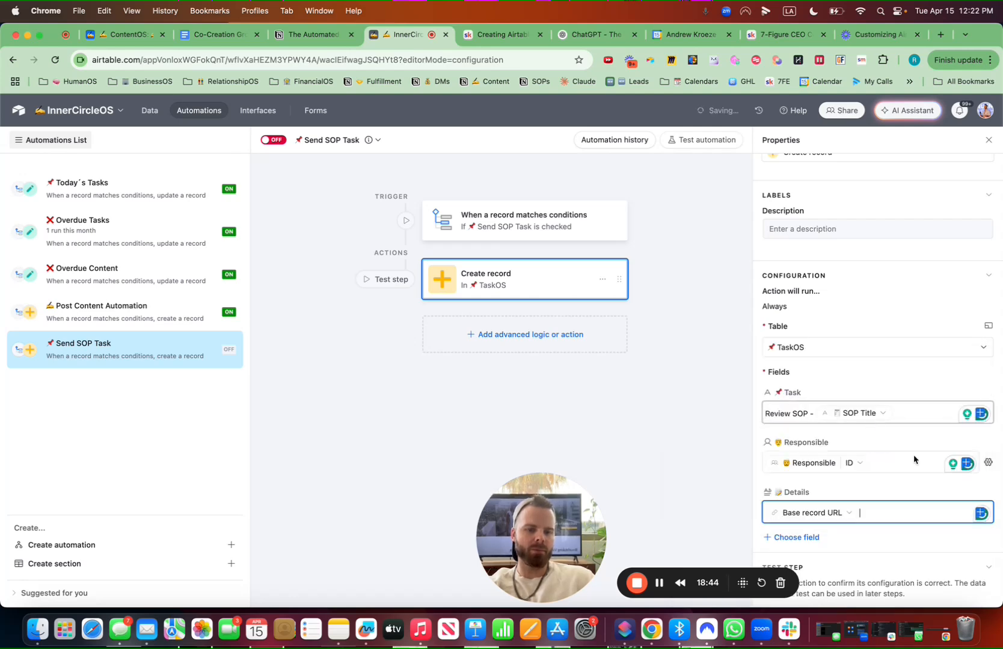
{"action": "left_click", "coordinate": [269, 141]}
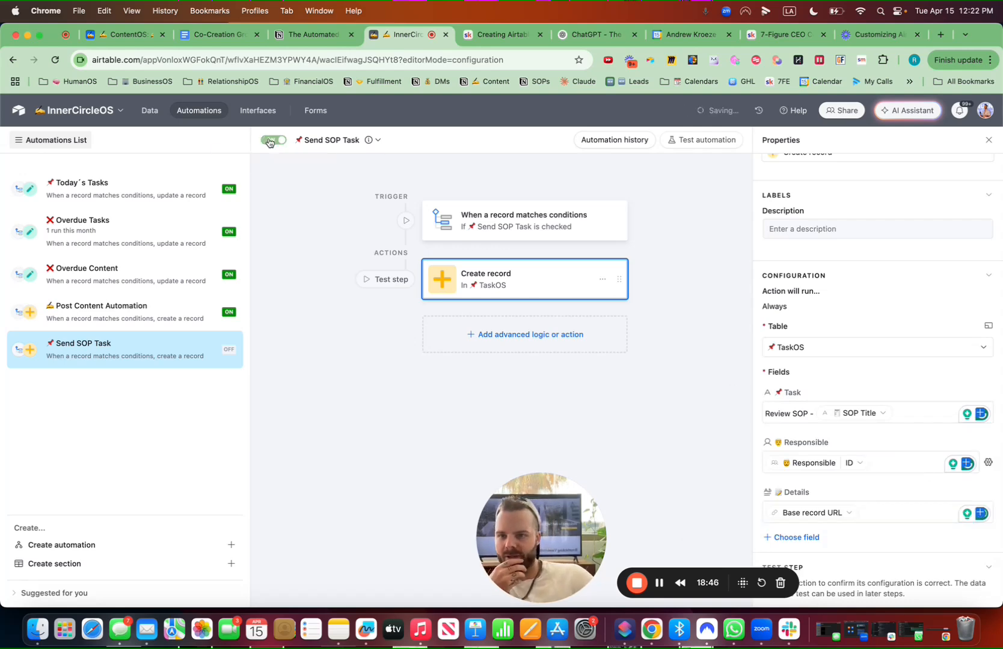
Review the Send SOP Task column in the SOPsOS table
{"action": "left_click", "coordinate": [151, 112]}
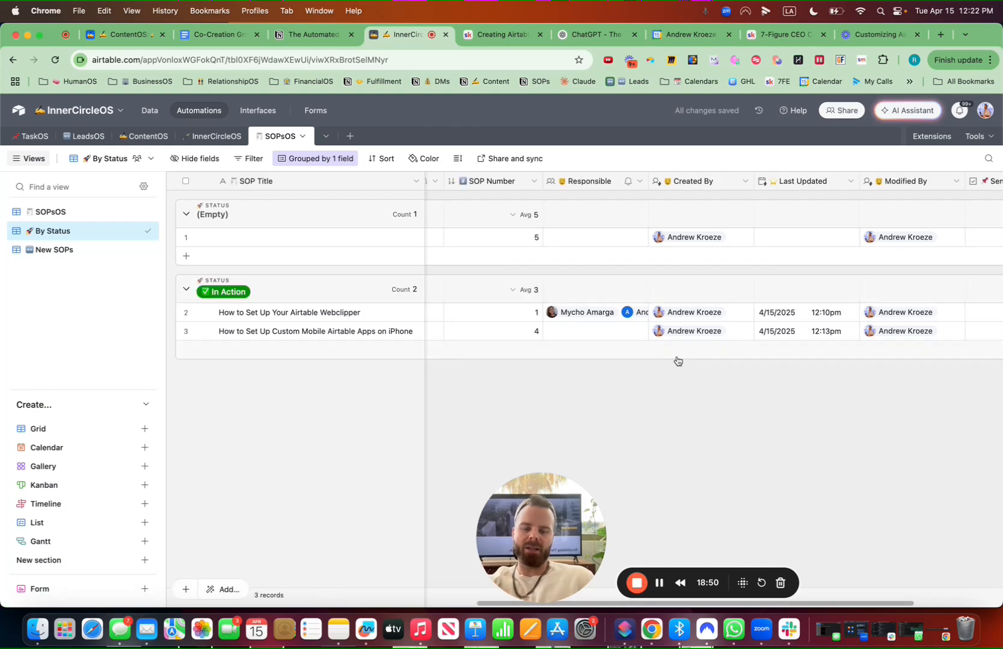
{"action": "scroll", "coordinate": [677, 361], "scroll_direction": "right", "scroll_amount": 5}
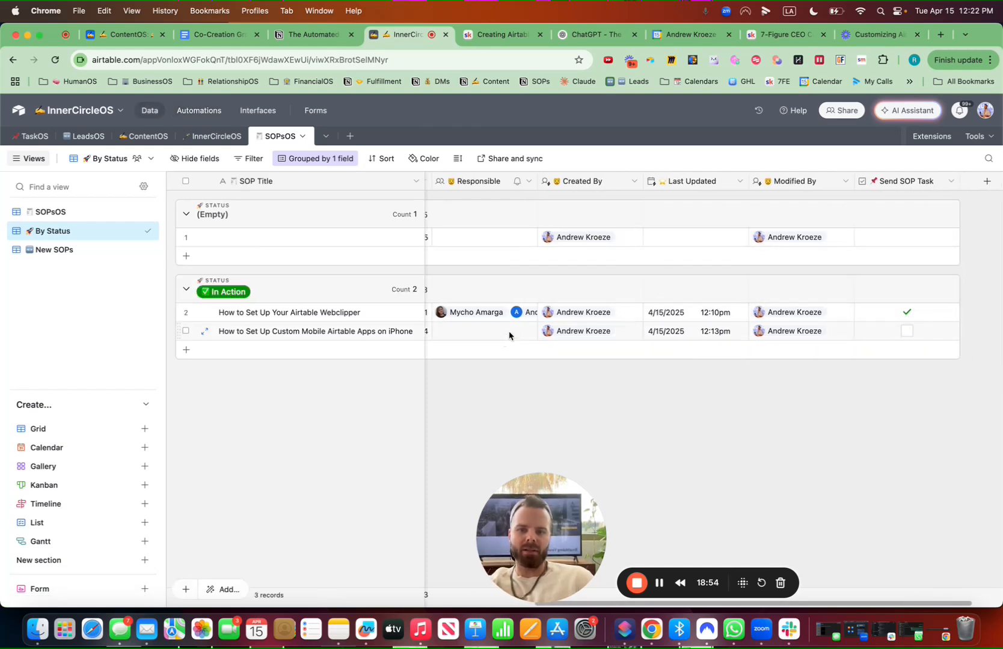
{"action": "scroll", "coordinate": [510, 335], "scroll_direction": "left", "scroll_amount": 10}
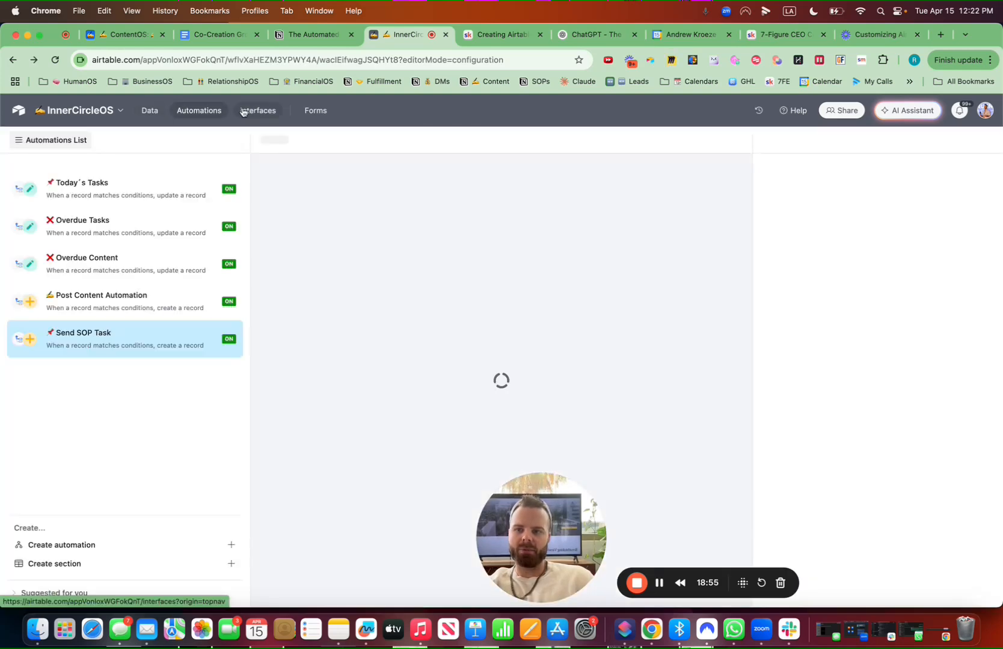
{"action": "scroll", "coordinate": [848, 421], "scroll_direction": "down", "scroll_amount": 3}
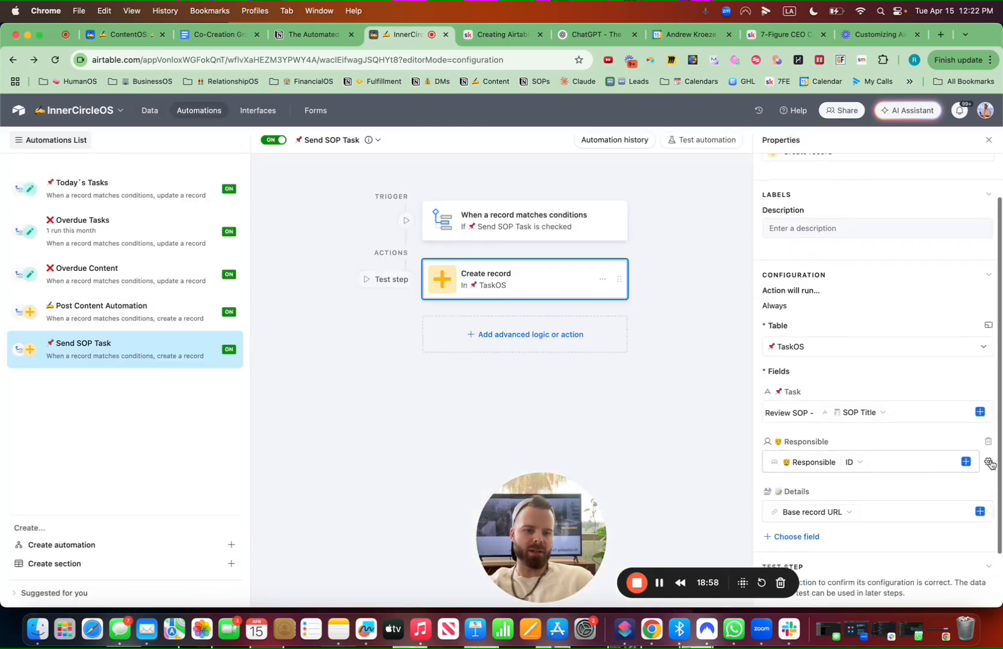
Replace the Responsible mapping with the trigger record's Accountable value and update the live automation
{"action": "left_click", "coordinate": [866, 464]}
{"action": "mouse_move", "coordinate": [840, 514]}
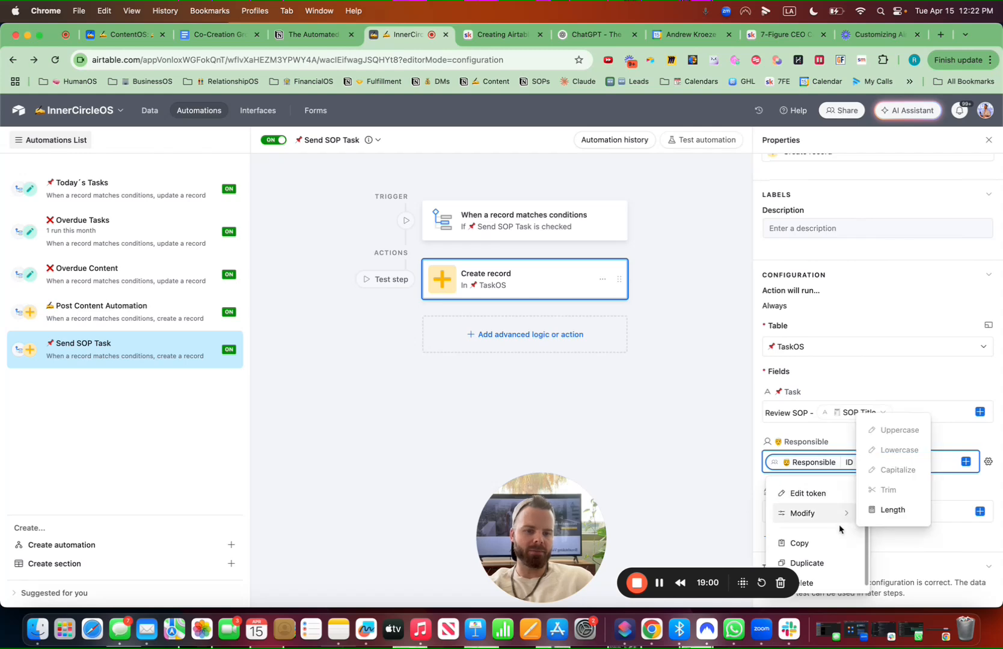
{"action": "left_click", "coordinate": [895, 458]}
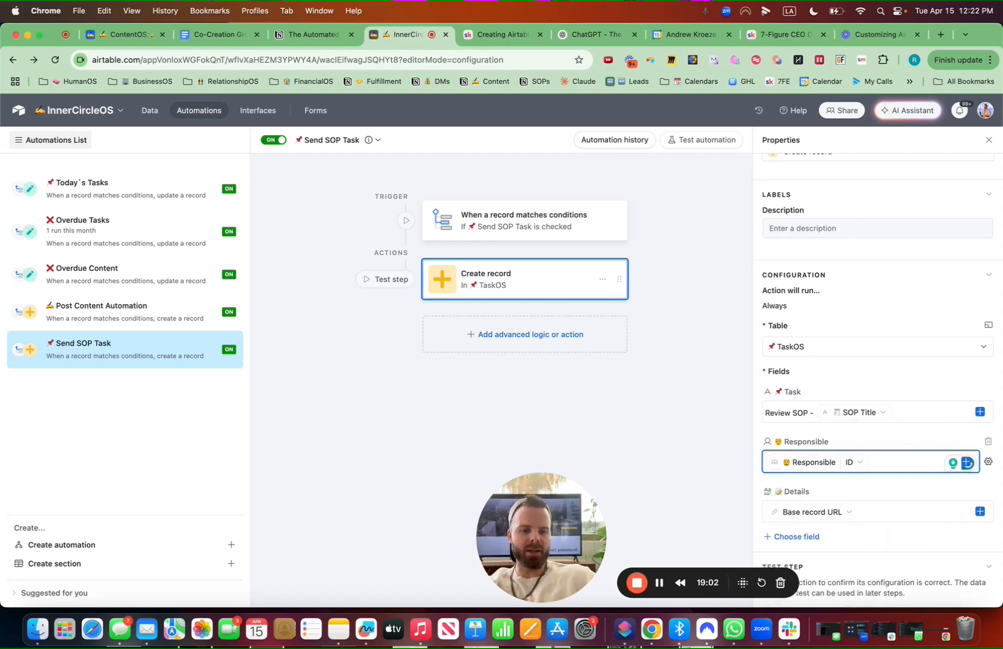
{"action": "key", "text": "BackSpace"}
{"action": "left_click", "coordinate": [967, 463]}
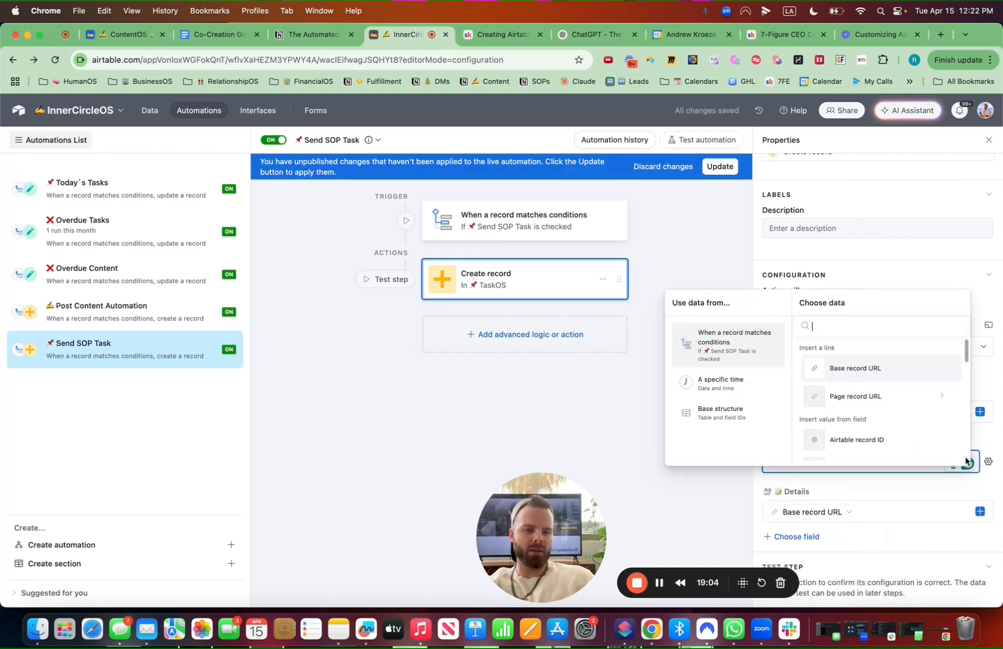
{"action": "type", "text": "acco"}
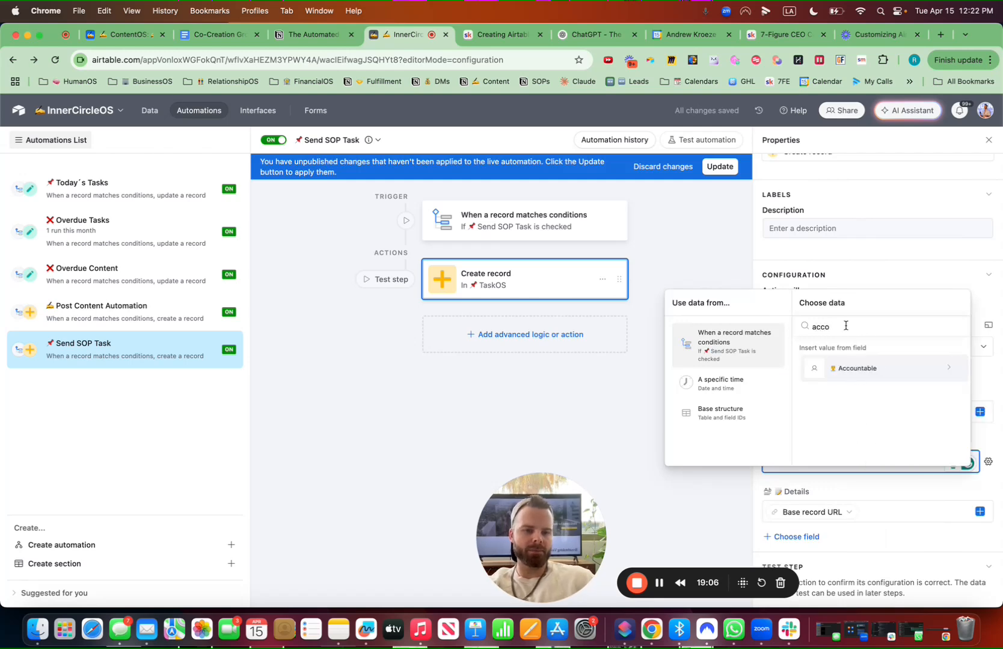
{"action": "left_click", "coordinate": [857, 370]}
{"action": "left_click", "coordinate": [837, 373]}
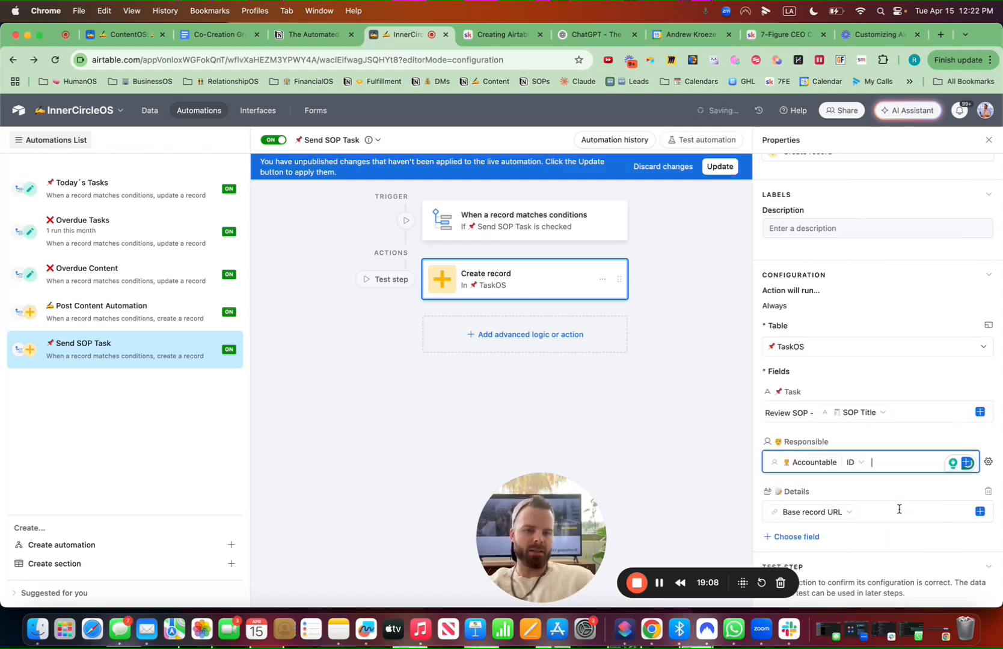
{"action": "left_click", "coordinate": [717, 168]}
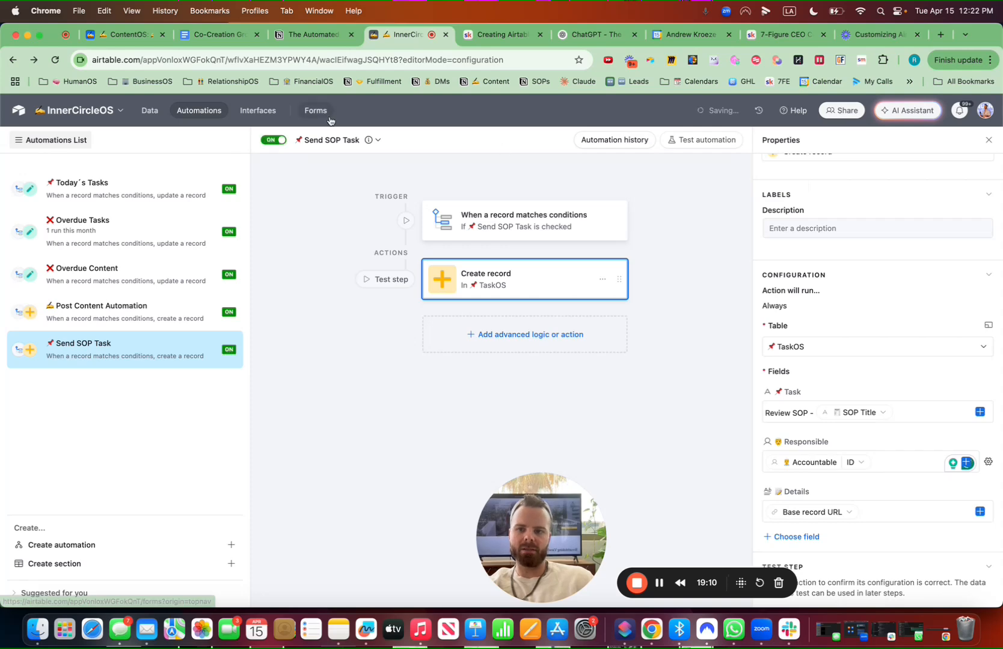
Check the review task generated in TaskOS and follow its Details link back to the SOP record
{"action": "left_click", "coordinate": [150, 111]}
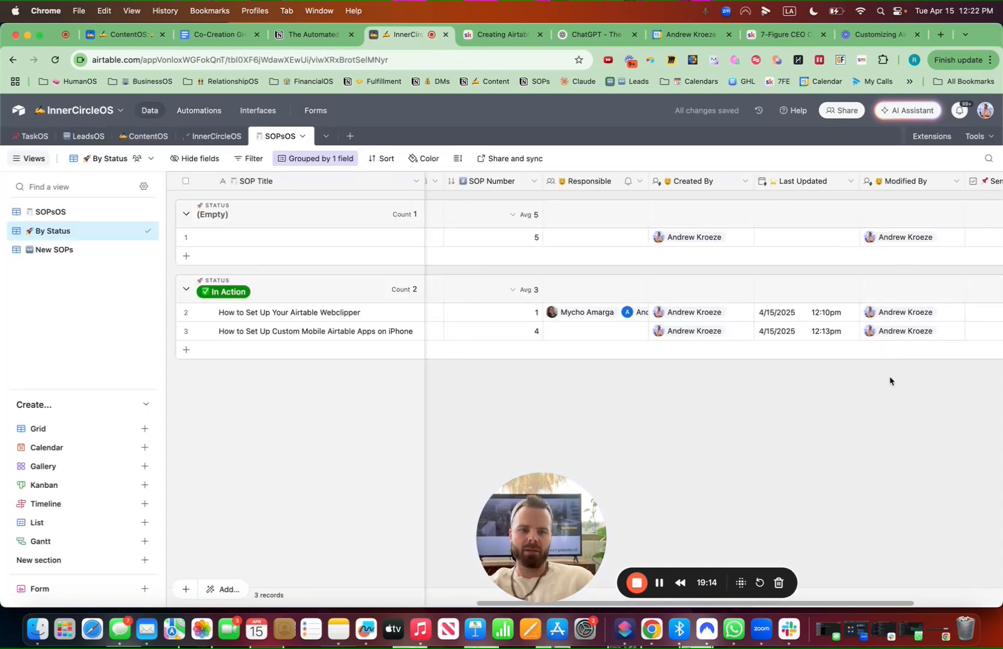
{"action": "scroll", "coordinate": [893, 381], "scroll_direction": "right", "scroll_amount": 5}
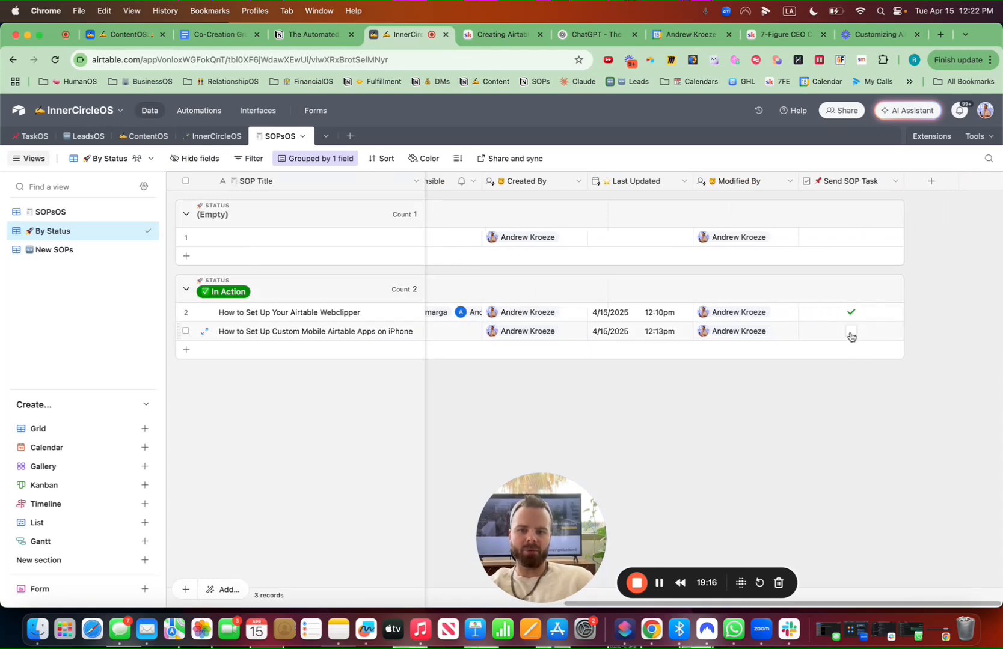
{"action": "scroll", "coordinate": [501, 380], "scroll_direction": "left", "scroll_amount": 5}
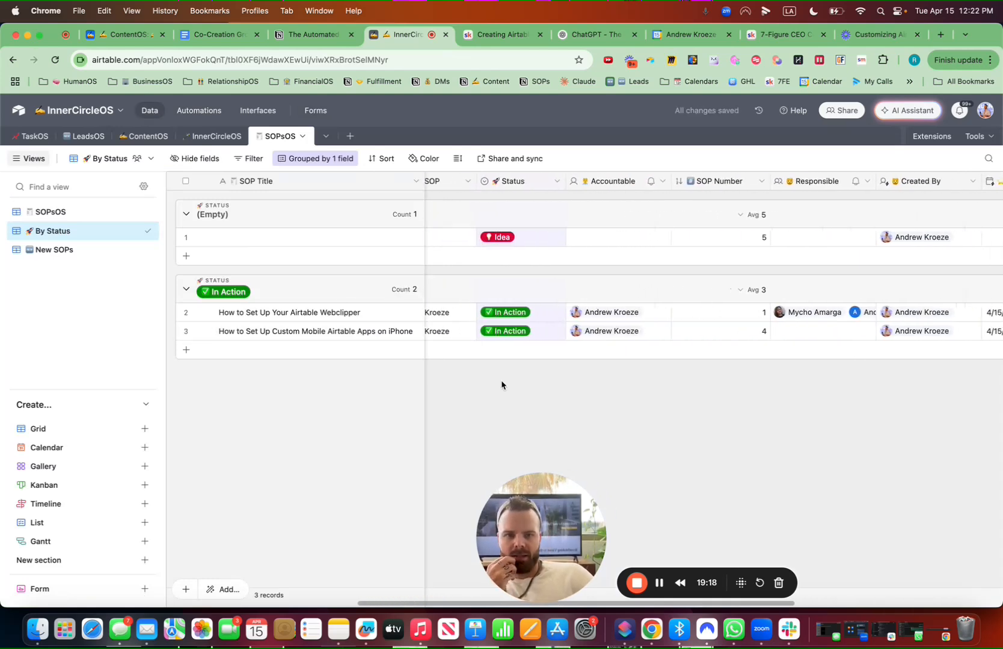
{"action": "scroll", "coordinate": [641, 329], "scroll_direction": "left", "scroll_amount": 4}
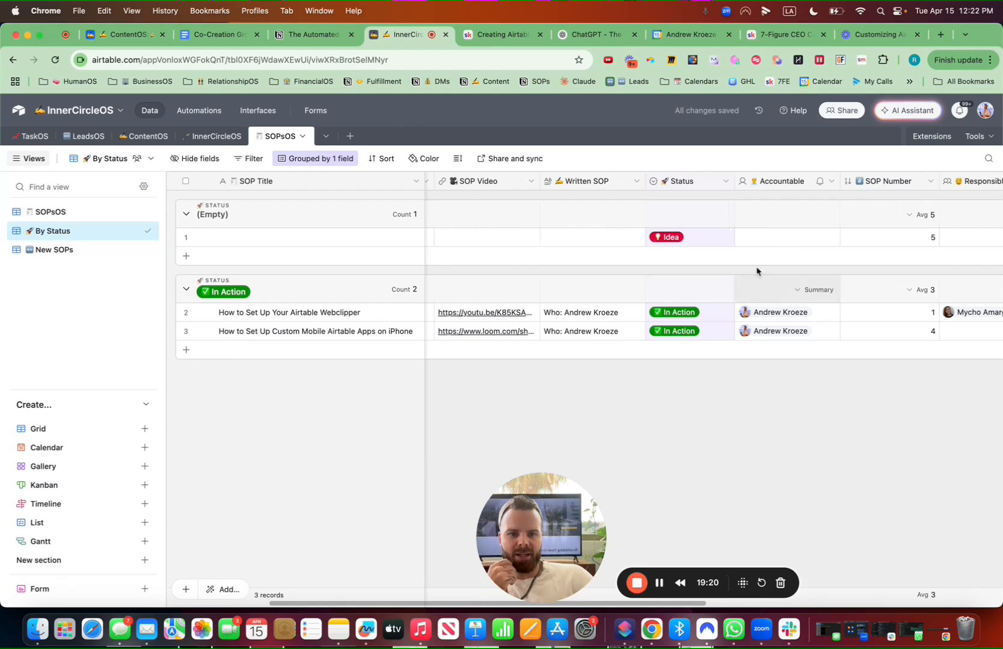
{"action": "left_click", "coordinate": [26, 137]}
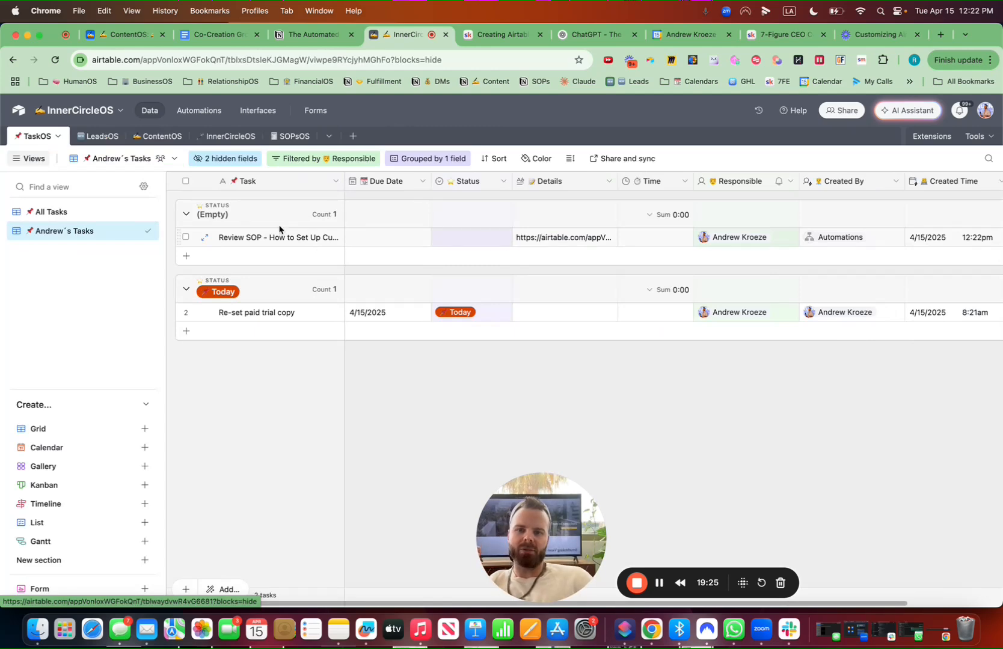
{"action": "left_click", "coordinate": [205, 237]}
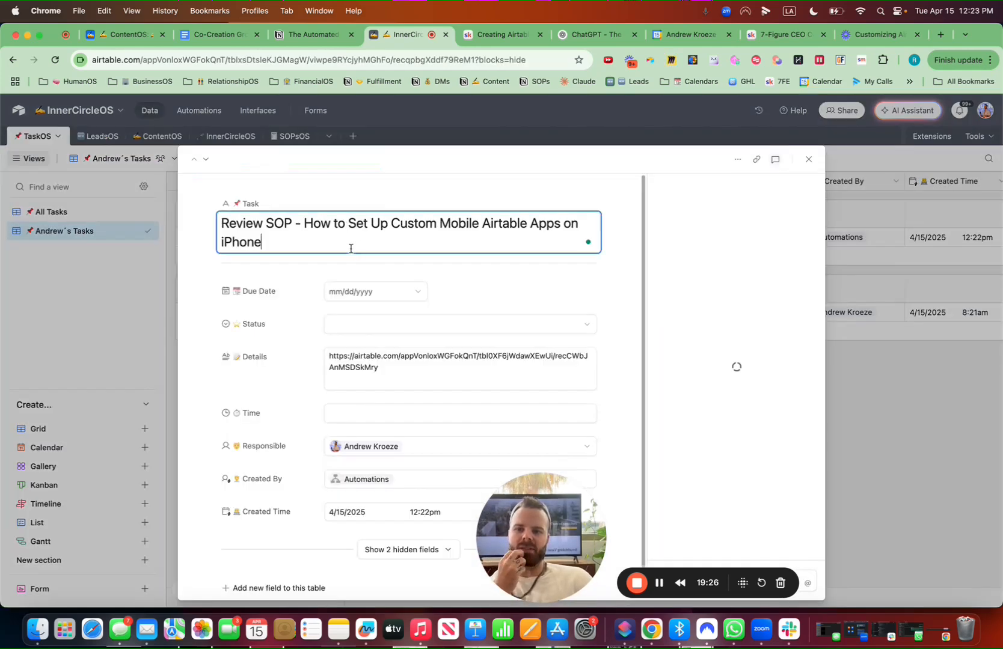
{"action": "left_click", "coordinate": [380, 366]}
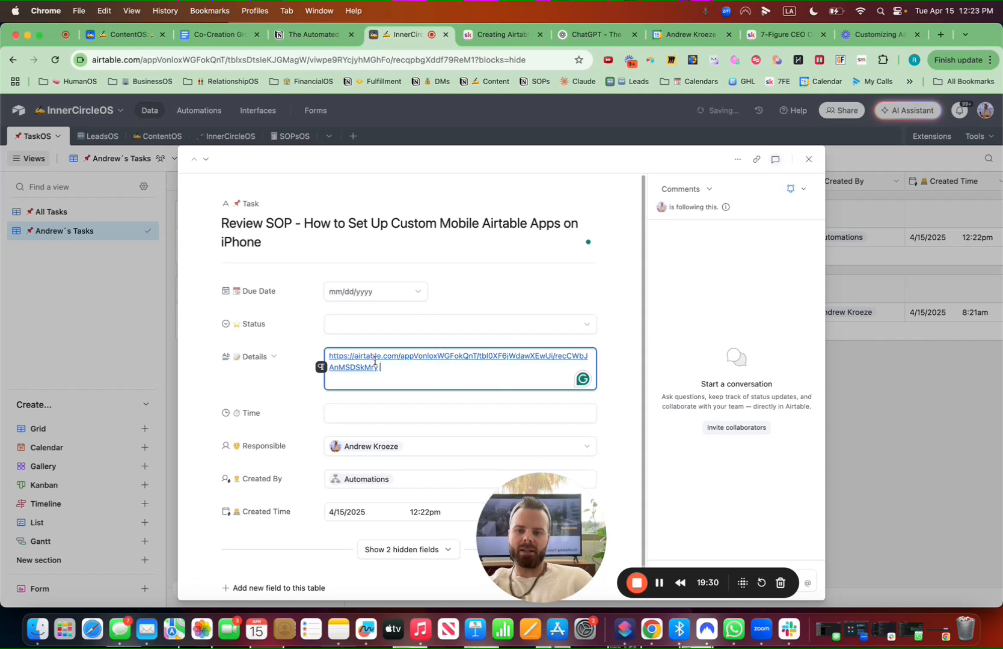
{"action": "left_click", "coordinate": [403, 367]}
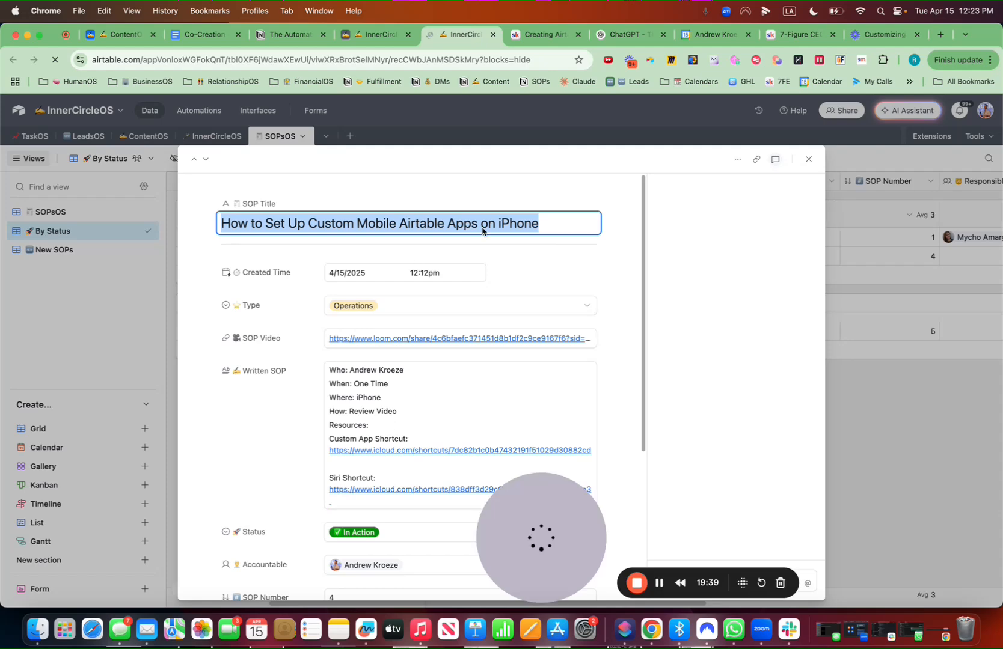
{"action": "left_click", "coordinate": [807, 159]}
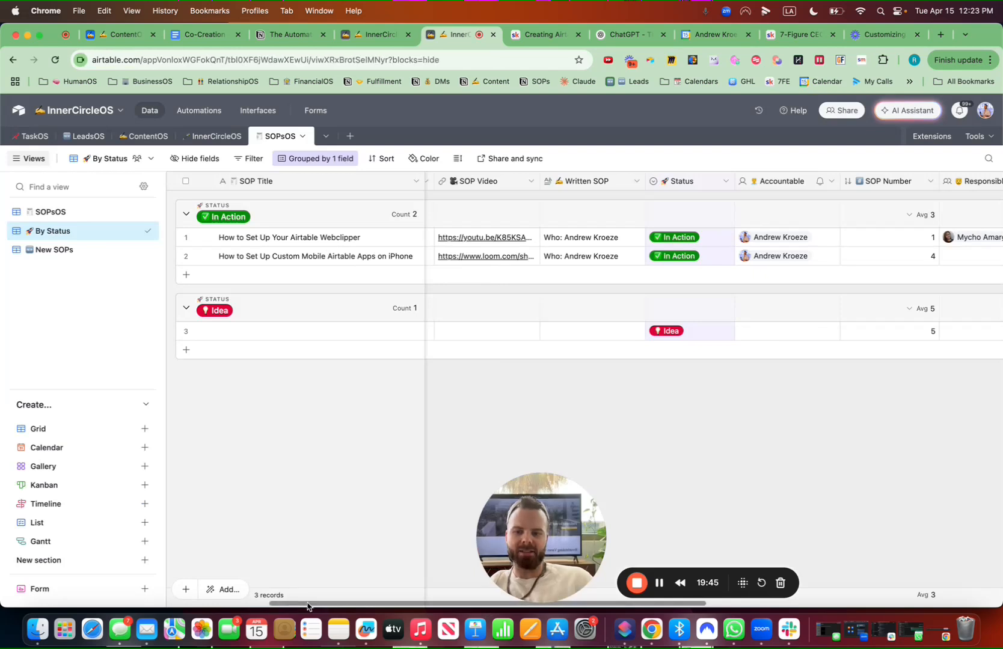
{"action": "left_click_drag", "start_coordinate": [308, 603], "coordinate": [145, 603]}
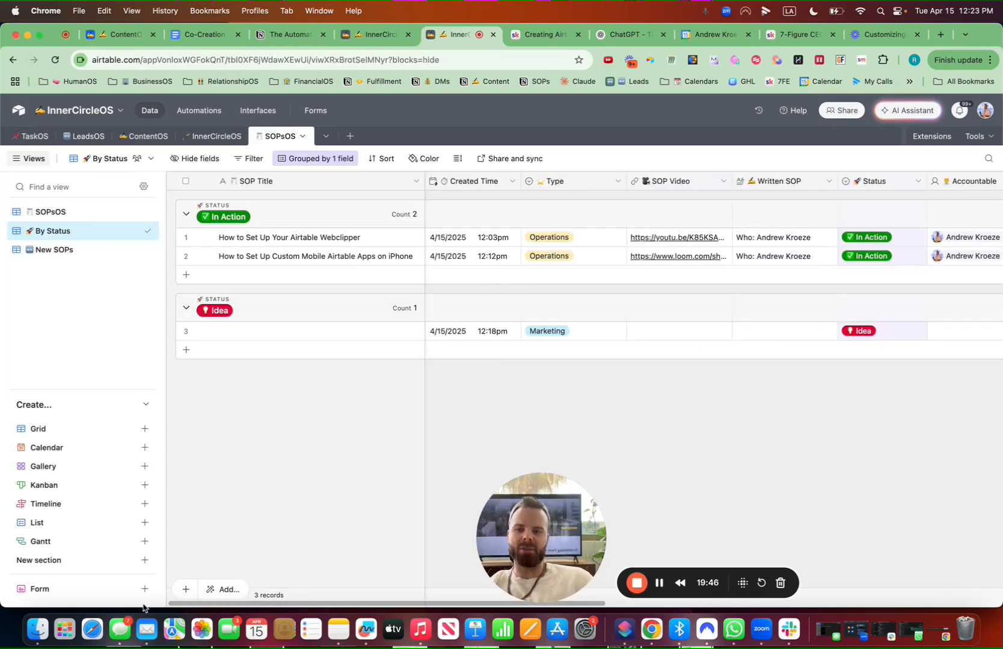
Open the SOPsOS interface page for editing
{"action": "left_click", "coordinate": [271, 113]}
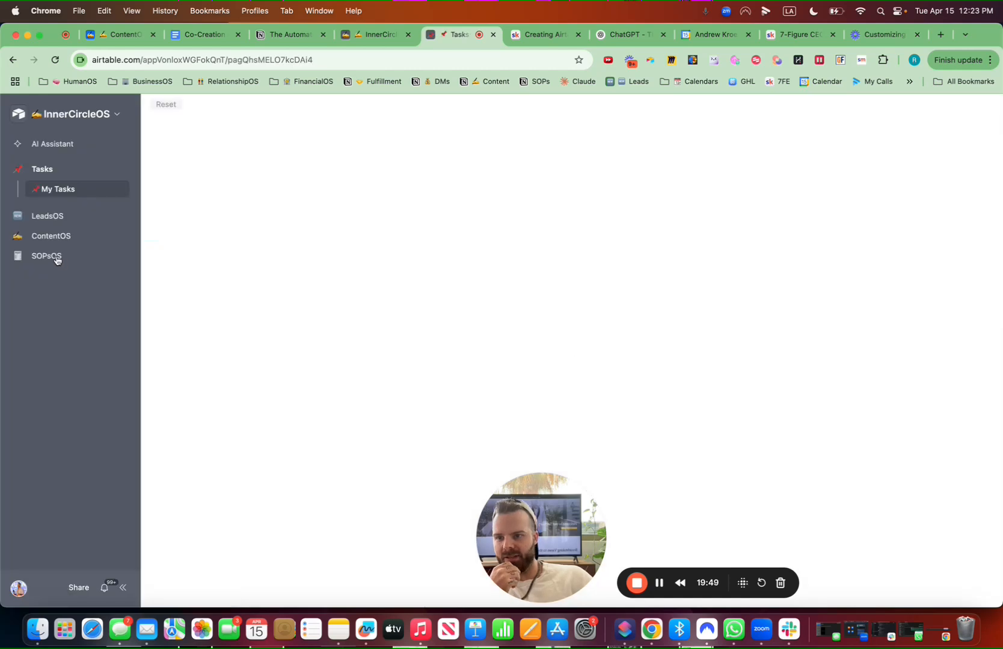
{"action": "left_click", "coordinate": [57, 257]}
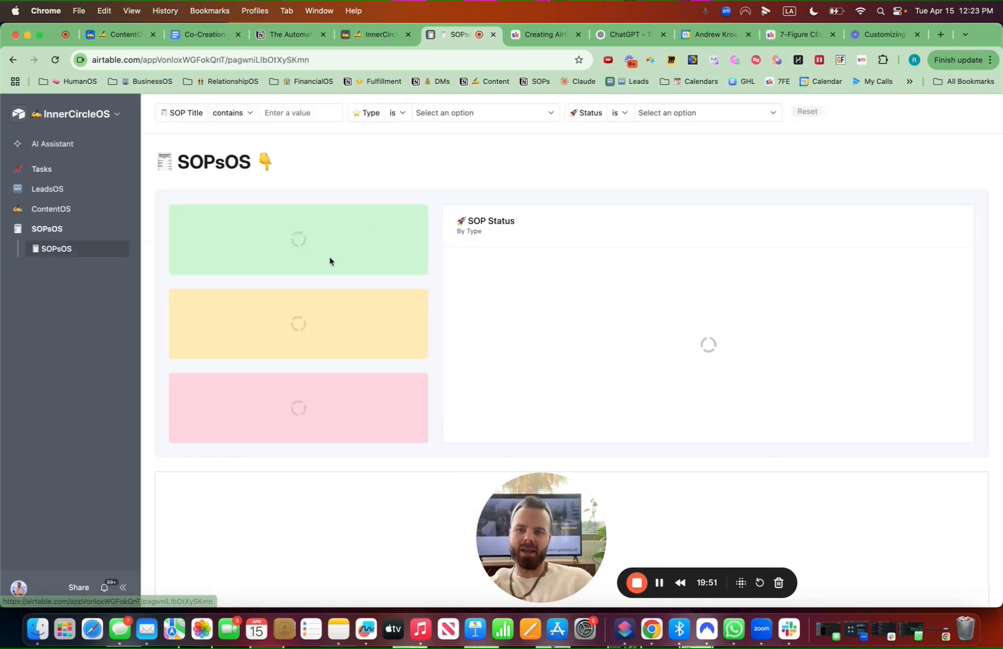
{"action": "left_click", "coordinate": [108, 114]}
{"action": "left_click", "coordinate": [99, 140]}
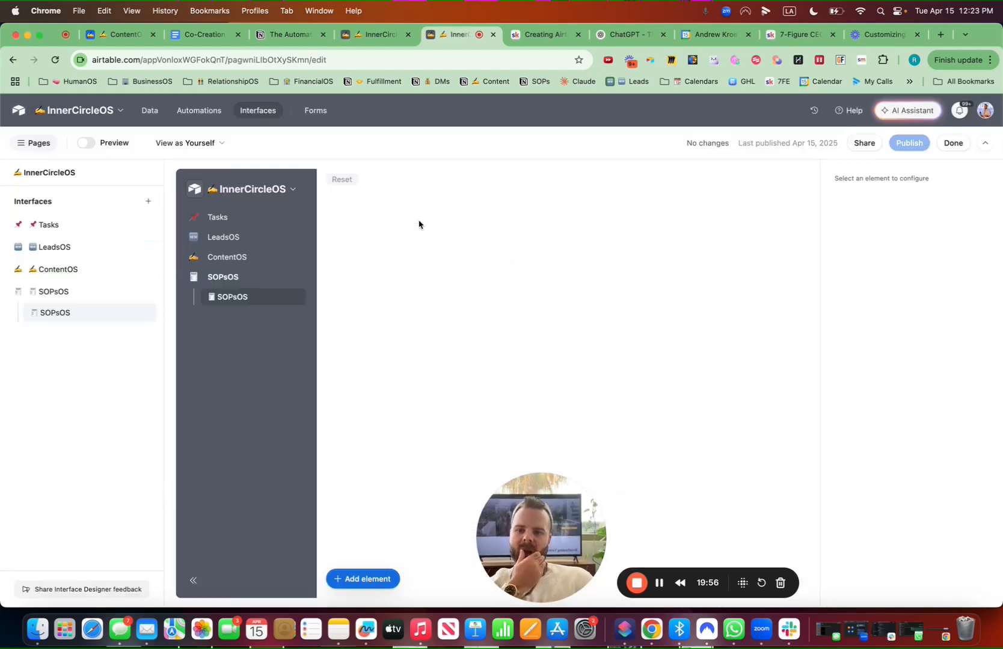
{"action": "scroll", "coordinate": [530, 346], "scroll_direction": "down", "scroll_amount": 10}
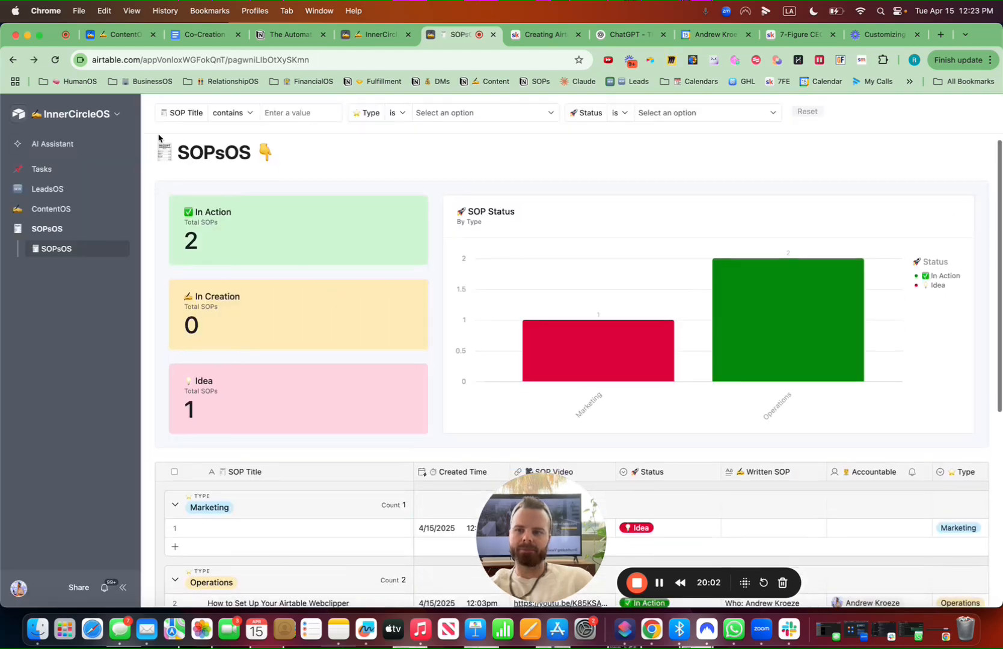
{"action": "left_click", "coordinate": [114, 116]}
{"action": "left_click", "coordinate": [125, 144]}
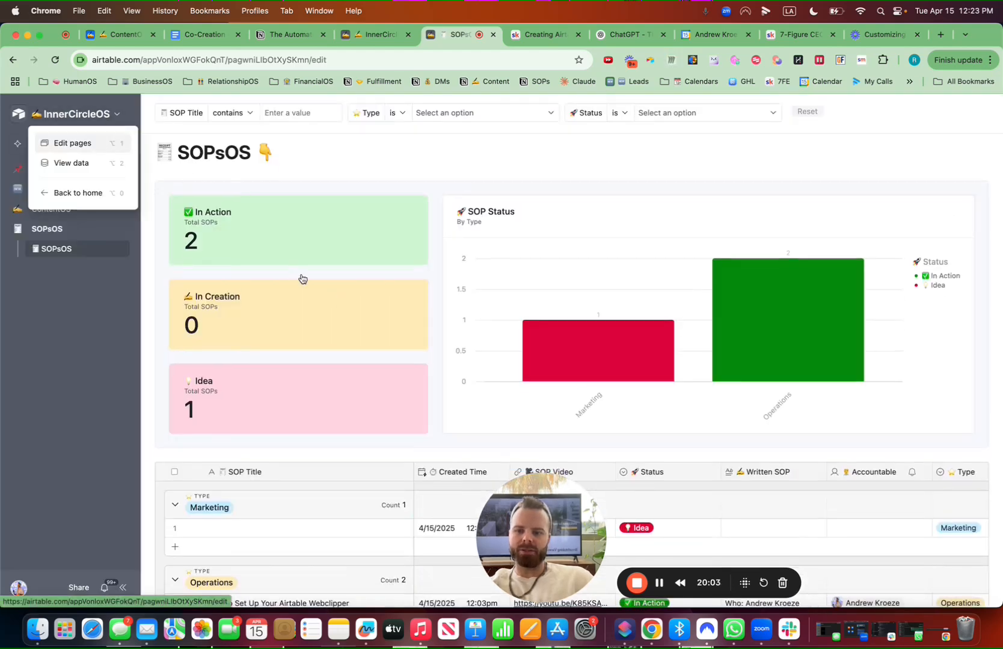
Add the Send SOP Task field to the SOPsOS record detail page as an editable field
{"action": "scroll", "coordinate": [355, 373], "scroll_direction": "down", "scroll_amount": 5}
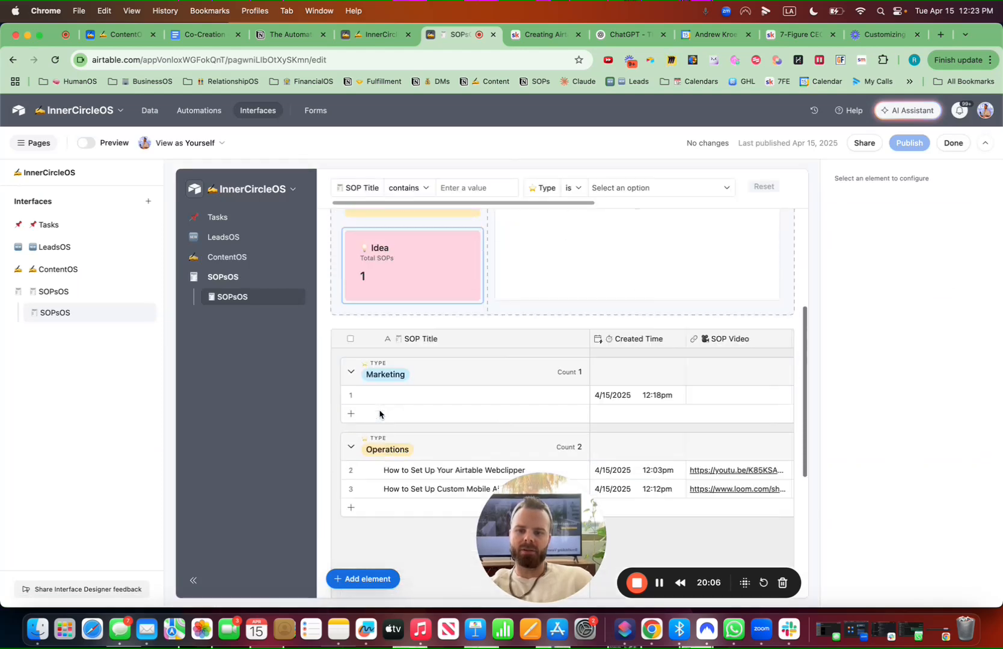
{"action": "left_click", "coordinate": [373, 450]}
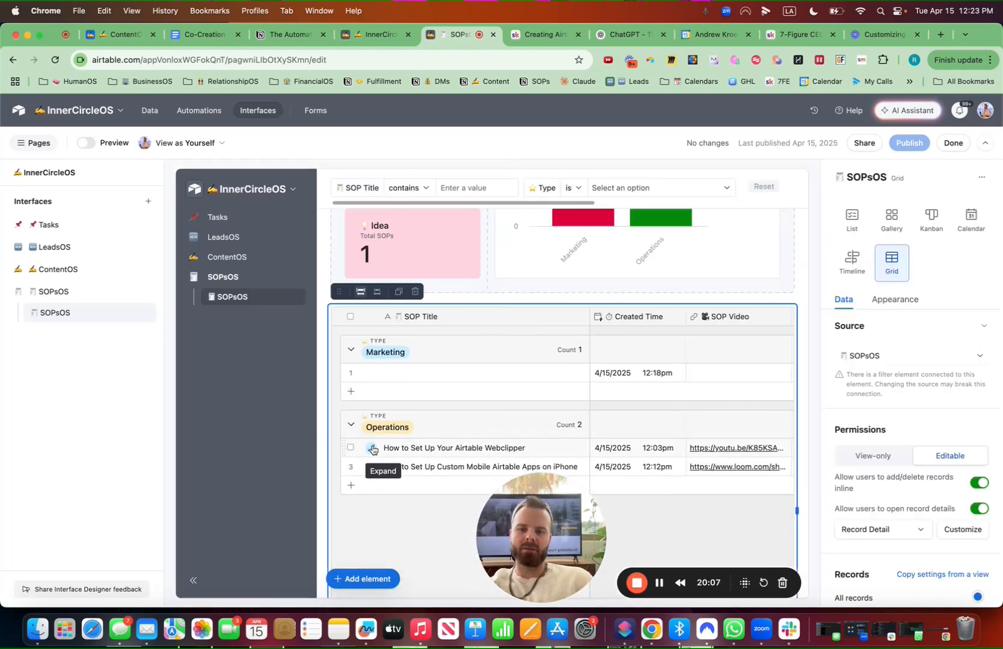
{"action": "left_click", "coordinate": [374, 450]}
{"action": "scroll", "coordinate": [618, 396], "scroll_direction": "down", "scroll_amount": 5}
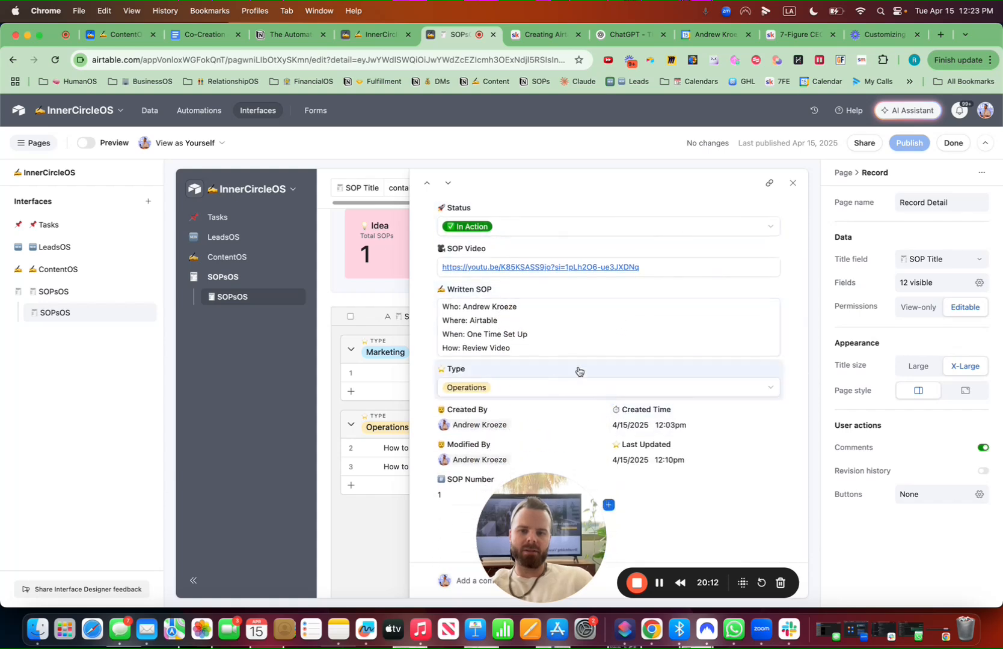
{"action": "left_click", "coordinate": [609, 401]}
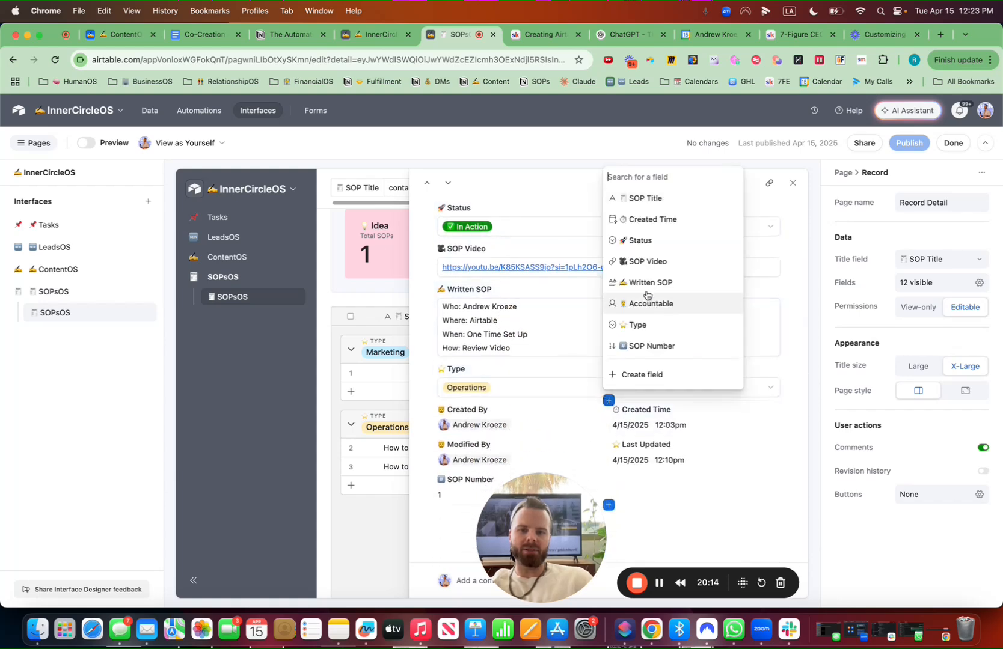
{"action": "scroll", "coordinate": [652, 362], "scroll_direction": "down", "scroll_amount": 5}
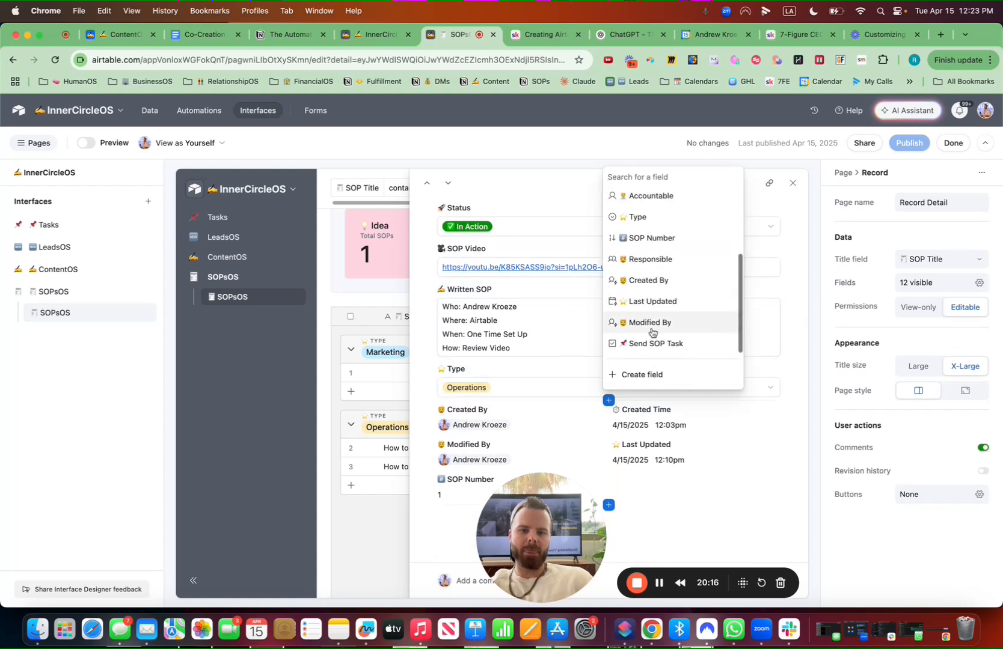
{"action": "left_click", "coordinate": [649, 346]}
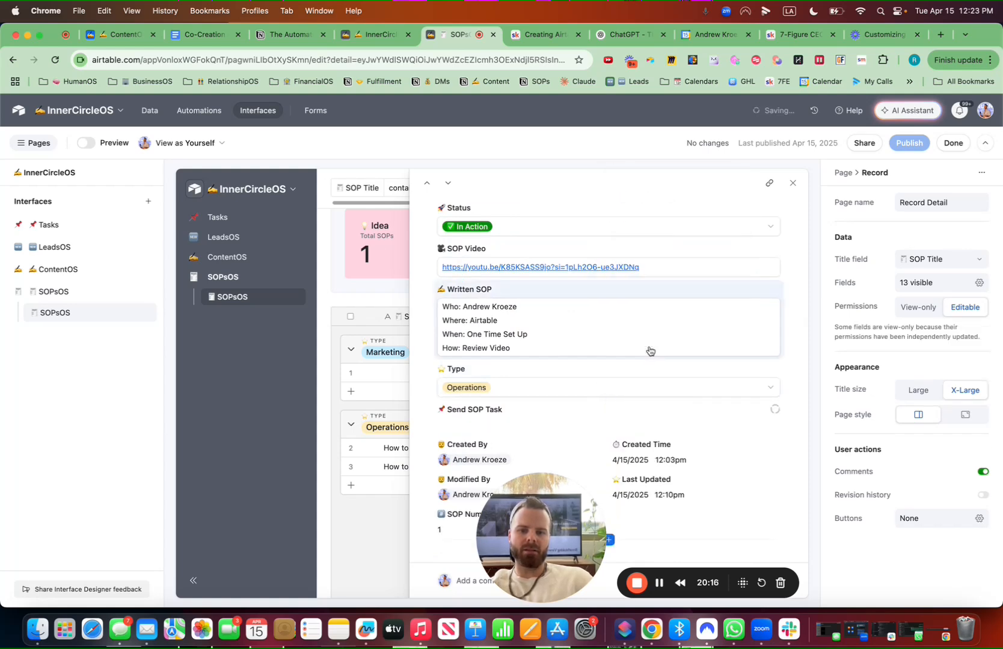
{"action": "left_click", "coordinate": [495, 424]}
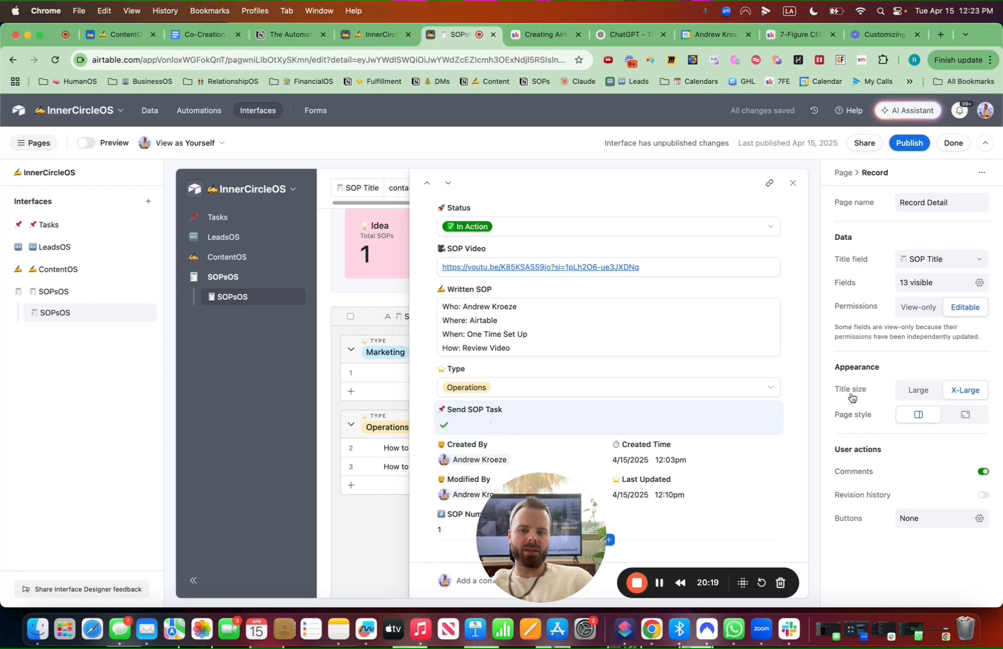
{"action": "left_click", "coordinate": [970, 314]}
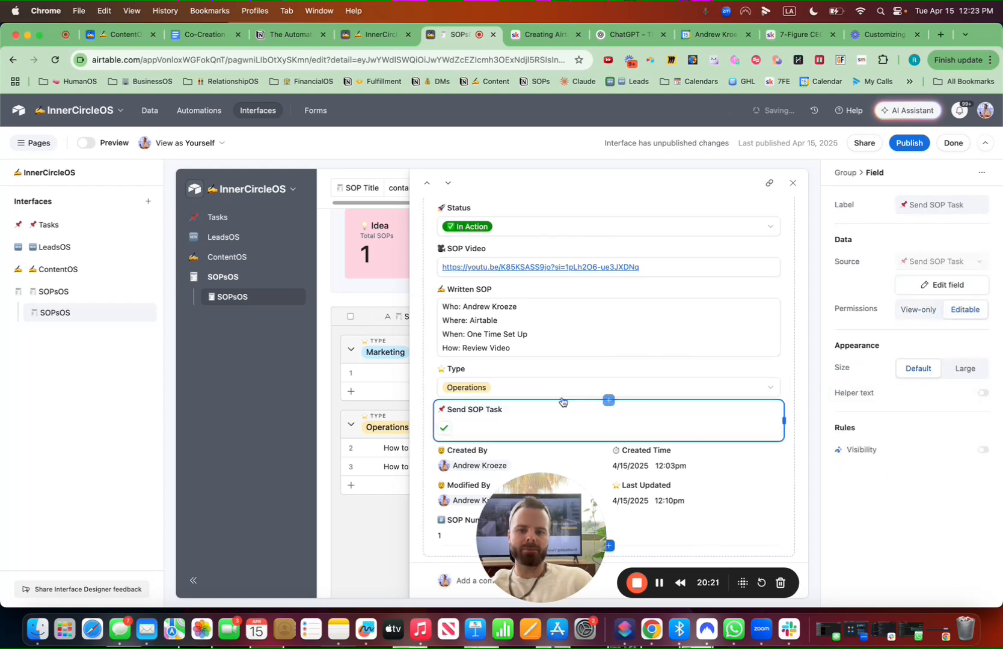
{"action": "left_click", "coordinate": [795, 186]}
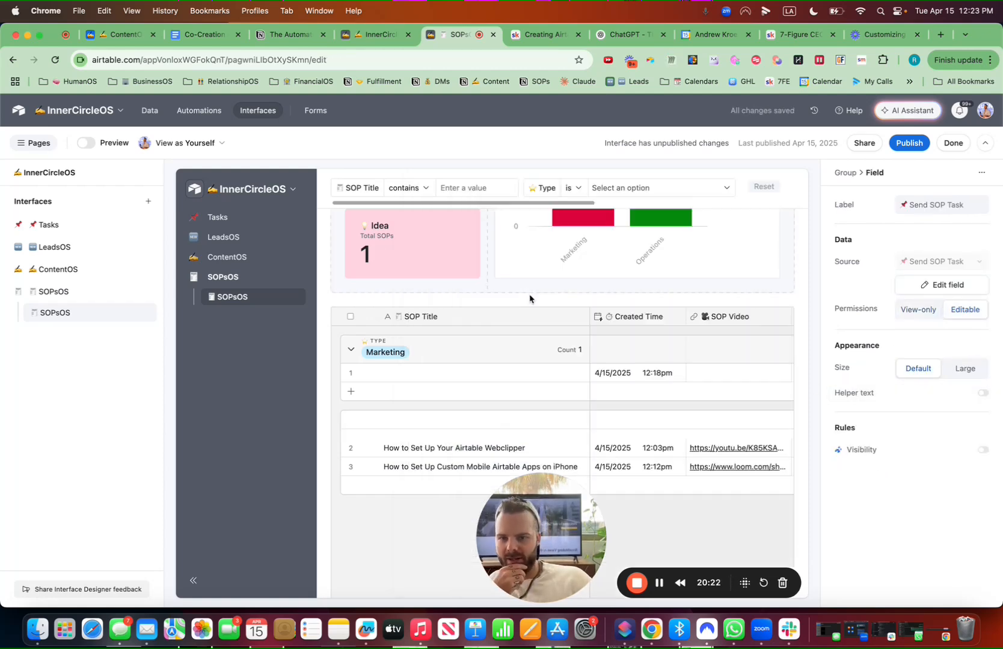
{"action": "left_click", "coordinate": [529, 298]}
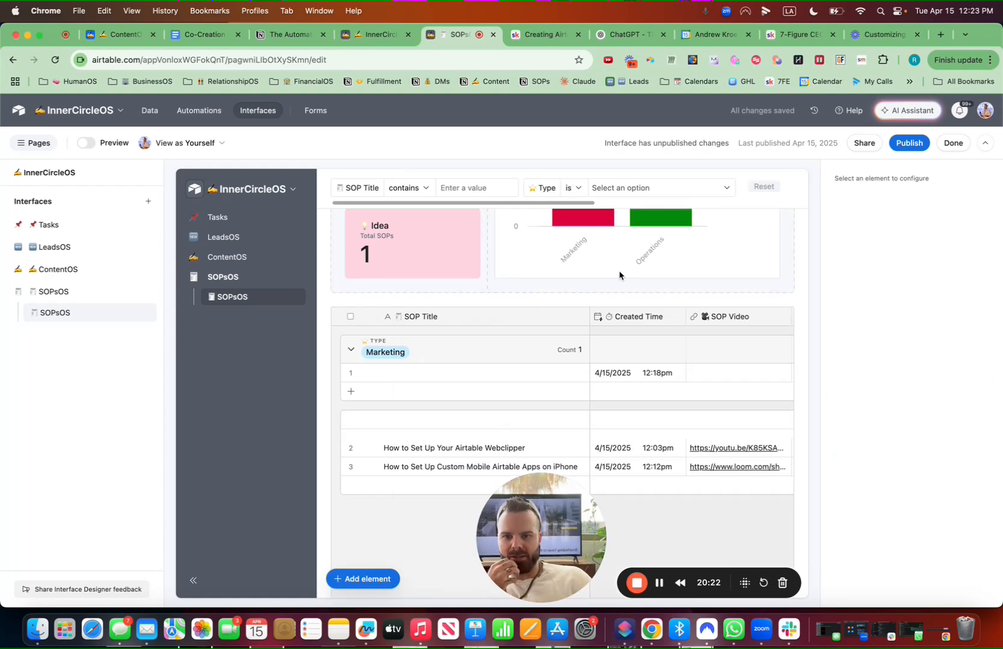